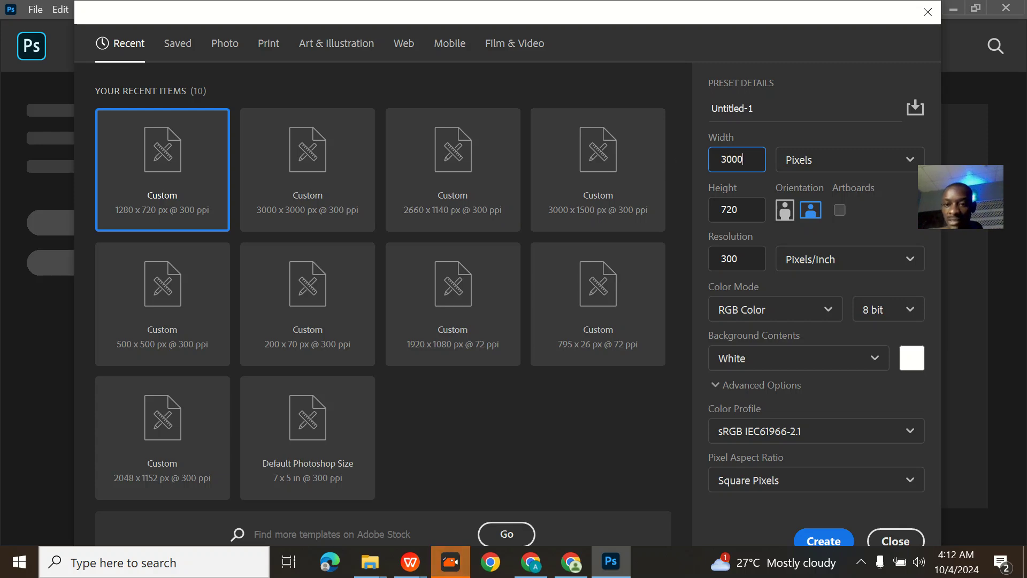
- Create a blank 3000 x 3500 px RGB document at 300 ppi with a white background
click(750, 207)
text(3500)
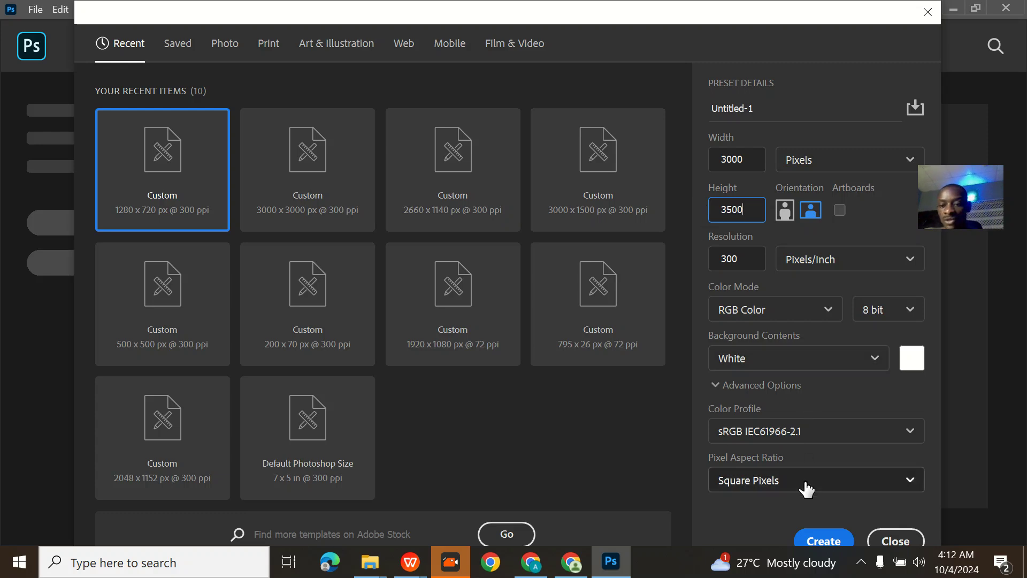
click(819, 540)
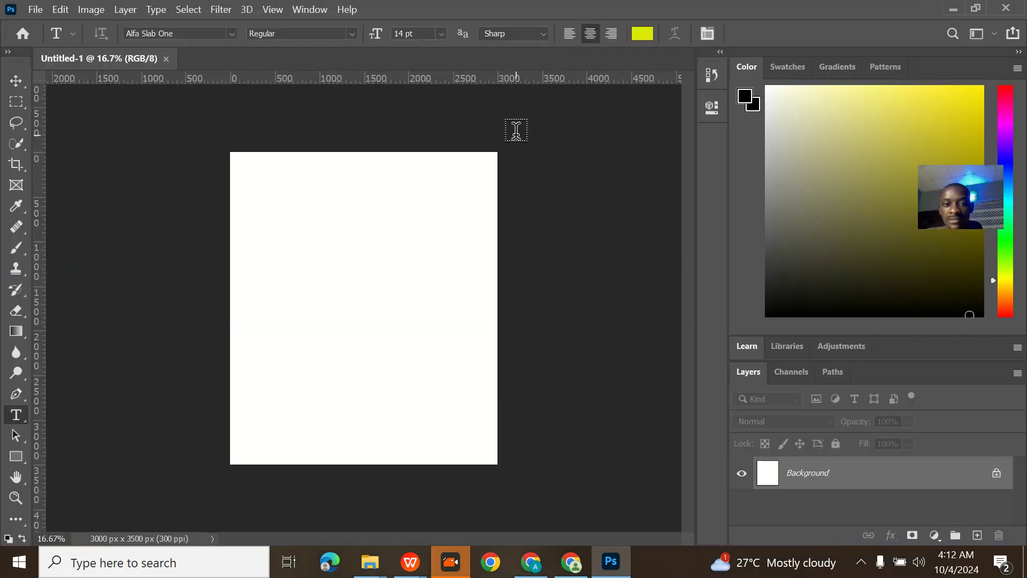
- Create a second blank document with the same 3000 x 3500 px, 300 ppi settings
key(ctrl+plus)
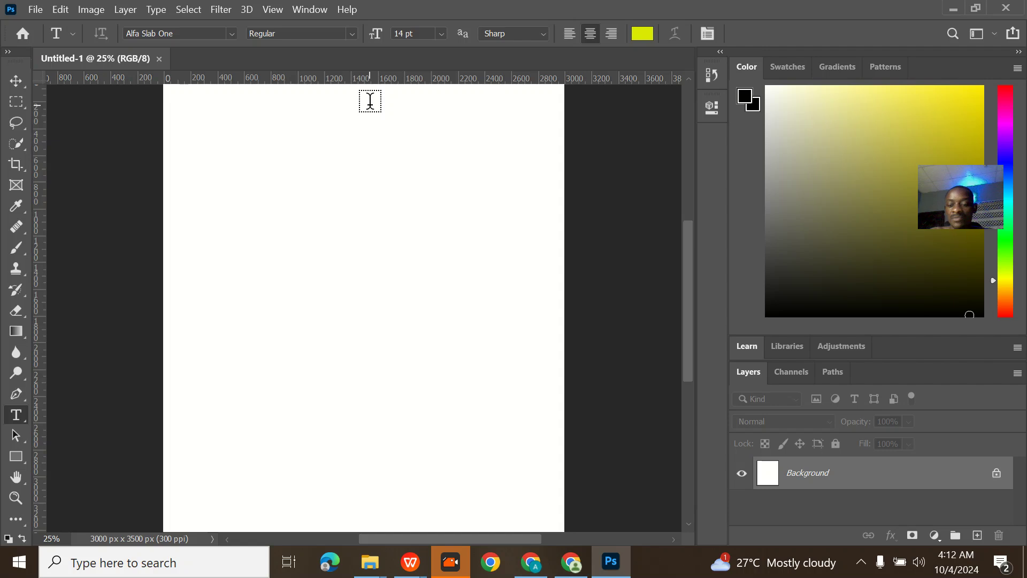
key(ctrl+minus)
key(ctrl+n)
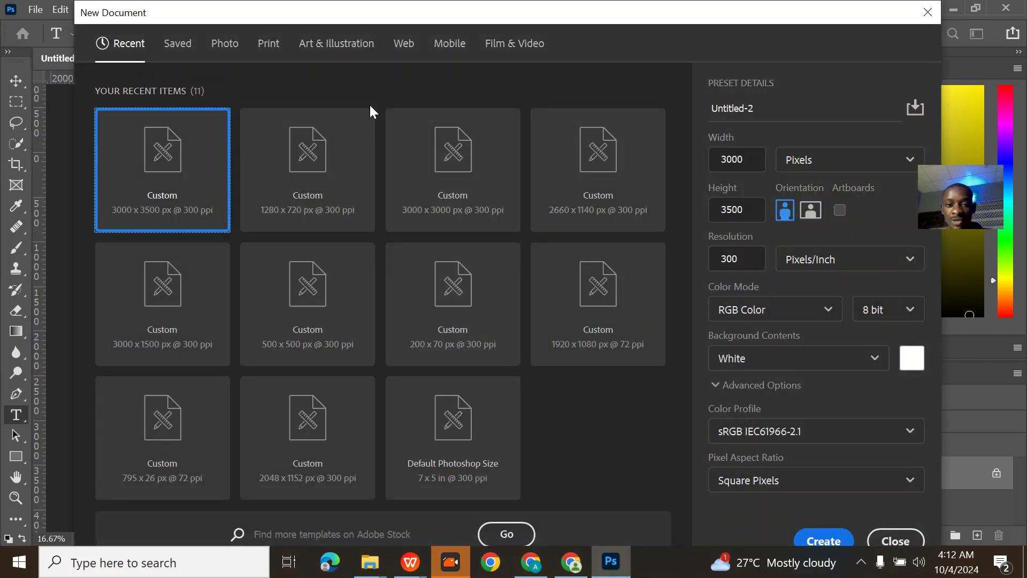
click(824, 541)
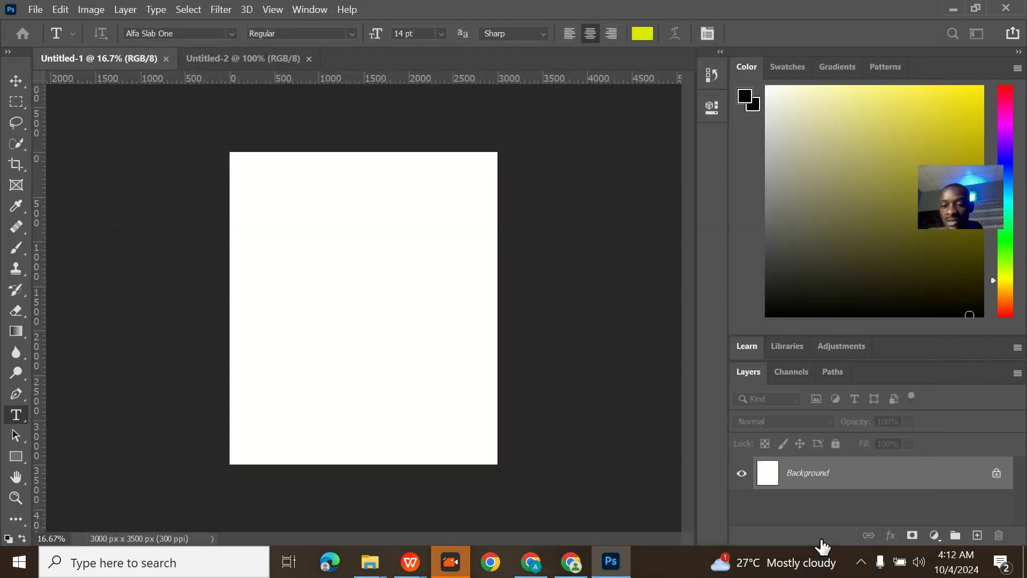
- Place the MINDHEALTHGWARINPA flyer image from the desktop into the second document at full canvas size as a reference
click(953, 9)
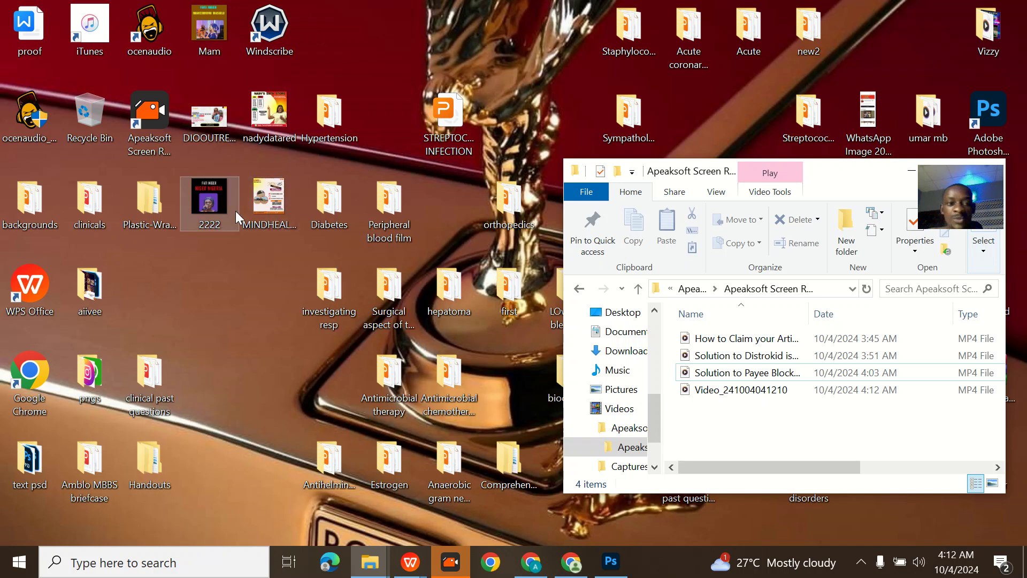
drag(277, 203, 318, 285)
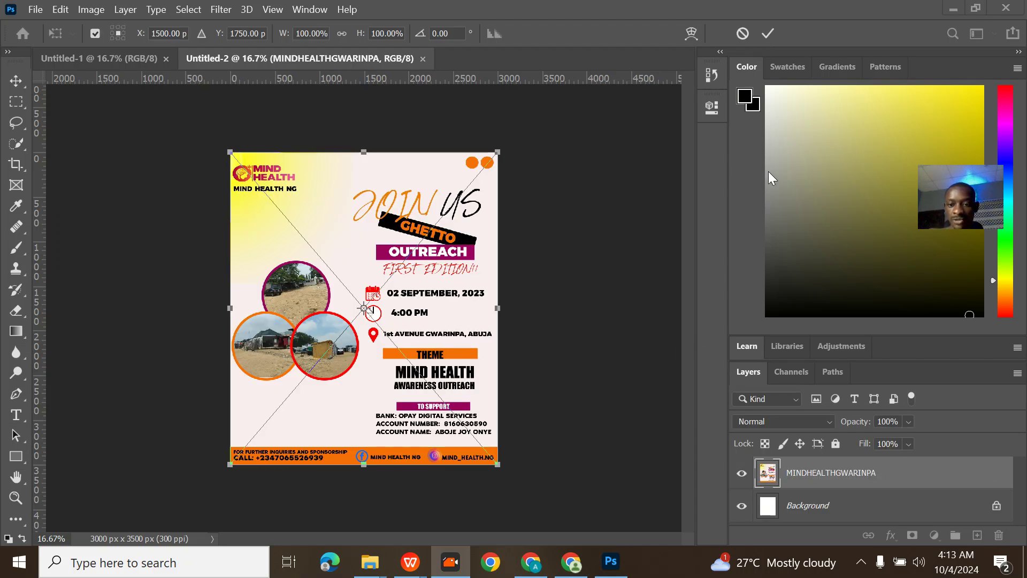
click(769, 28)
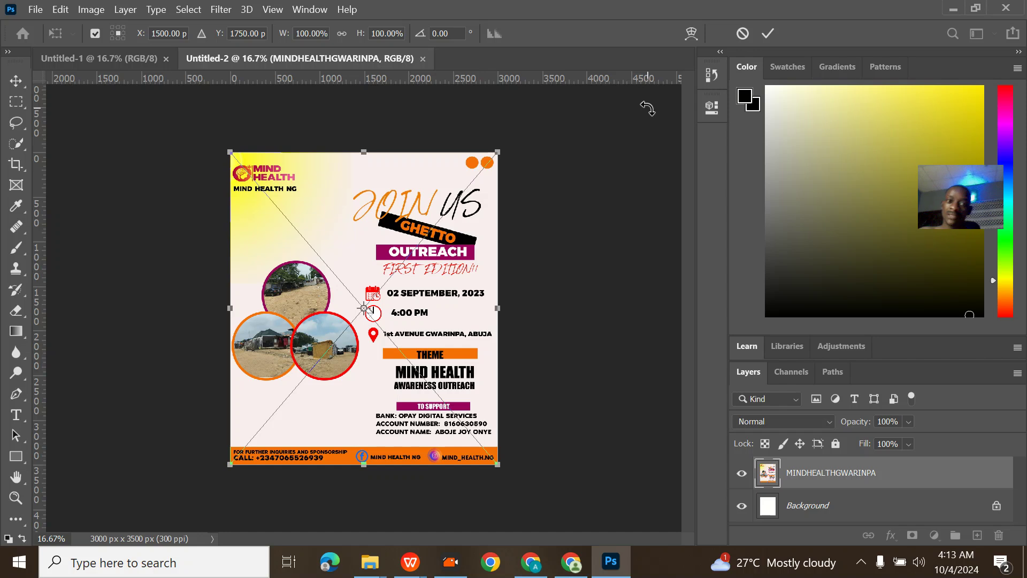
click(769, 34)
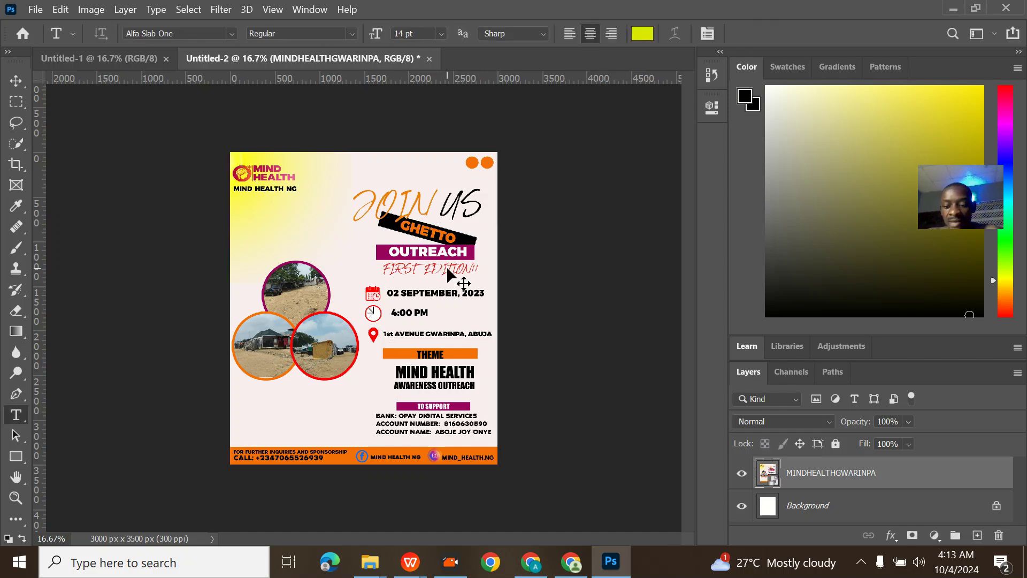
scroll(446, 266, up, 1)
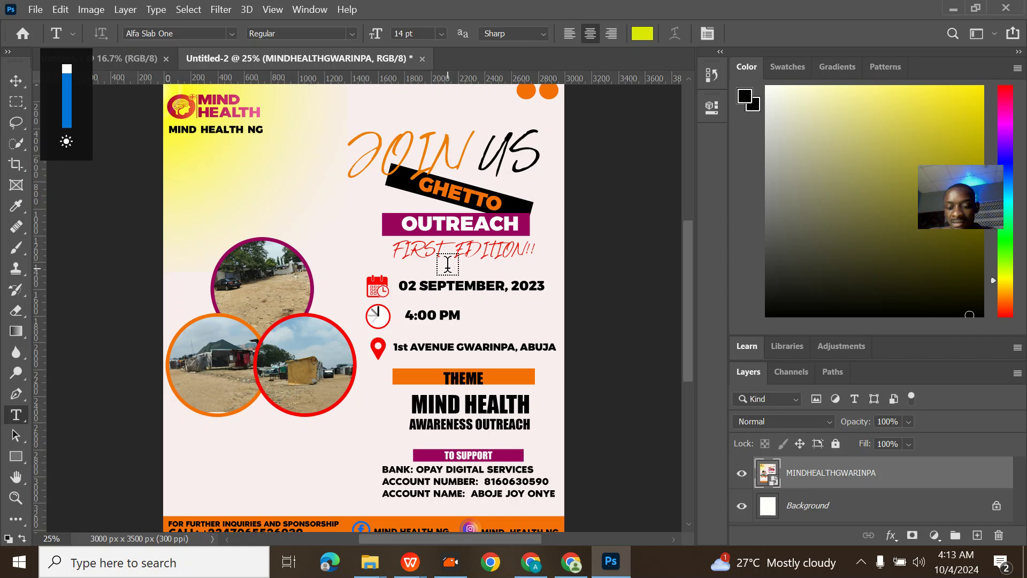
scroll(447, 274, down, 1)
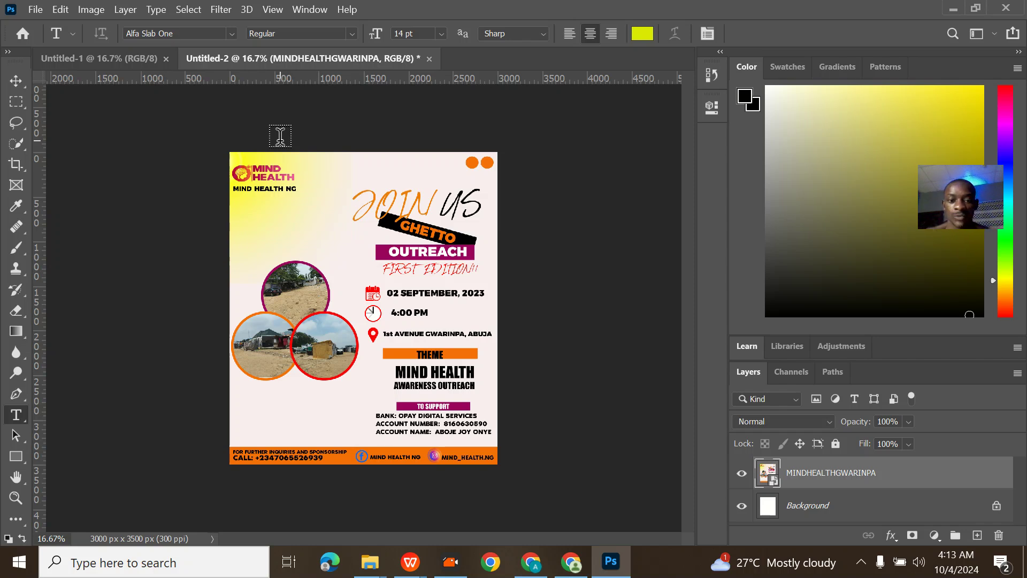
- Add a solid color fill layer in pale cream f9f8e2 above the background of the Untitled-1 document
click(119, 62)
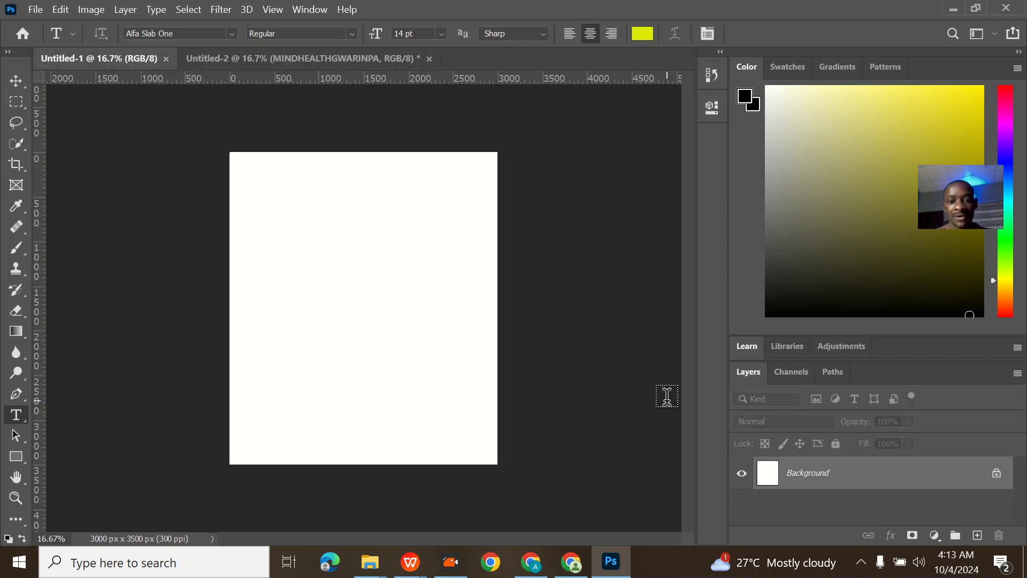
click(936, 536)
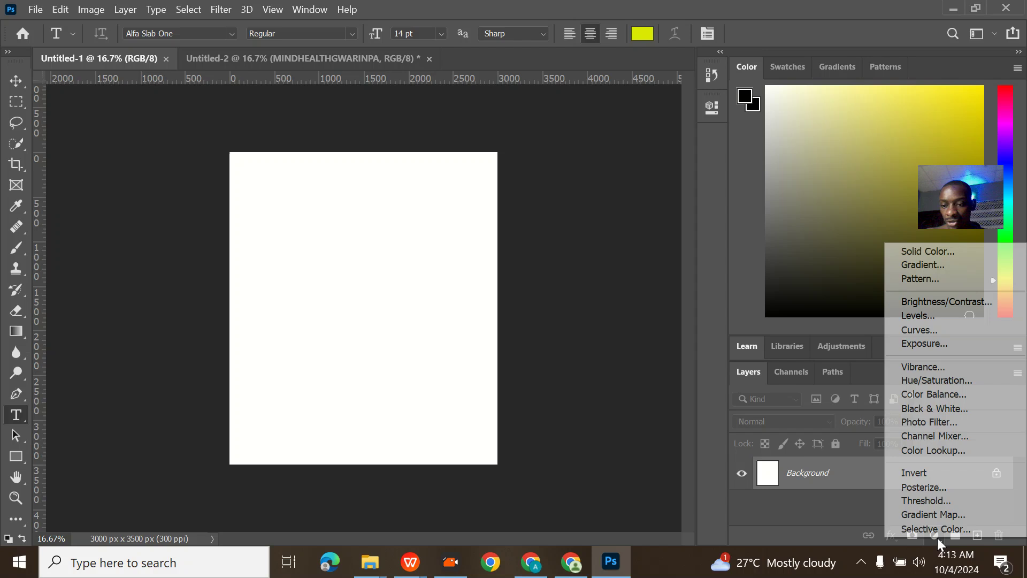
click(935, 249)
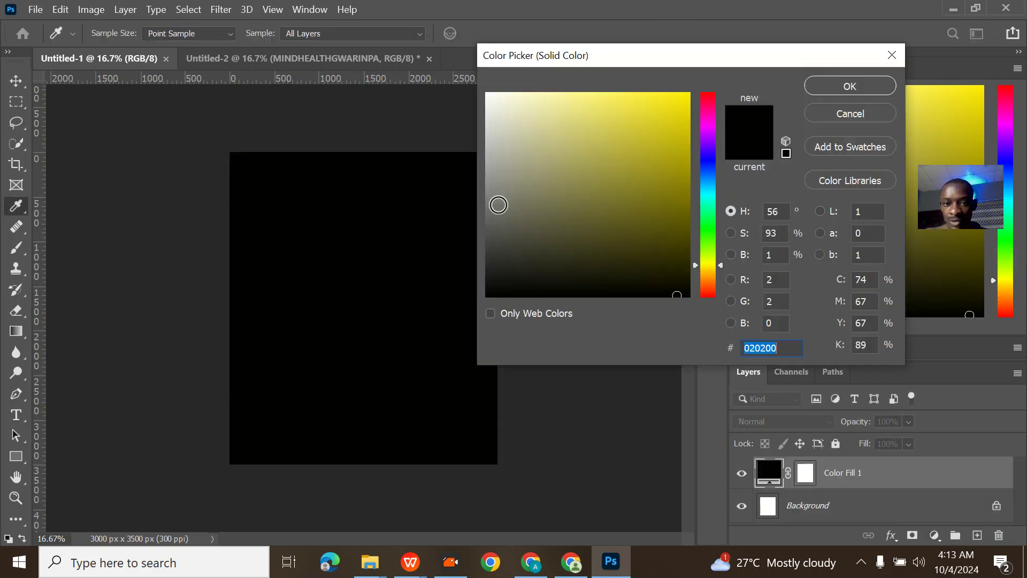
click(499, 206)
click(499, 174)
click(499, 149)
click(505, 131)
click(522, 106)
mouse_move(521, 105)
mouse_down()
mouse_move(493, 102)
mouse_move(505, 98)
mouse_up()
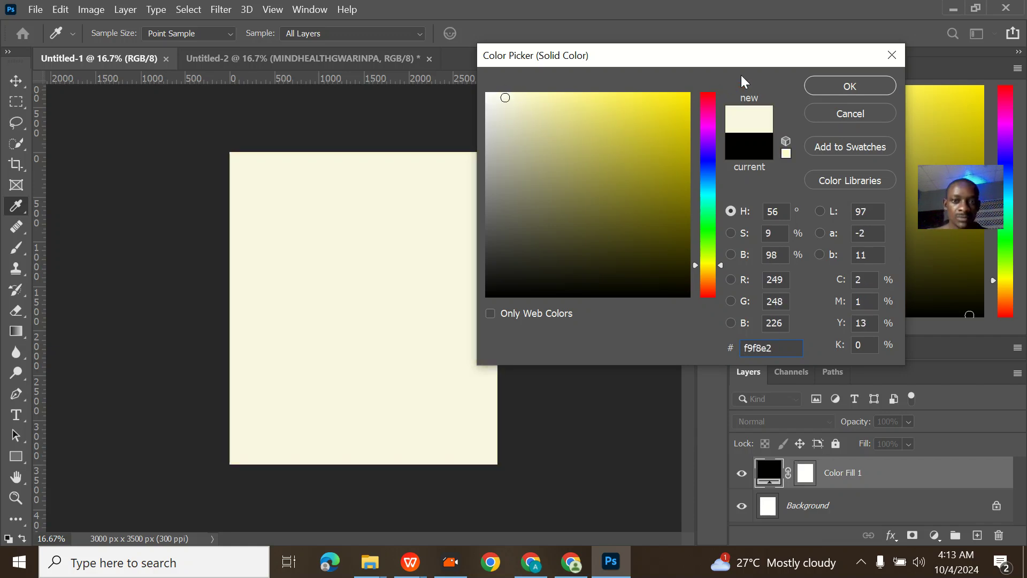
click(847, 89)
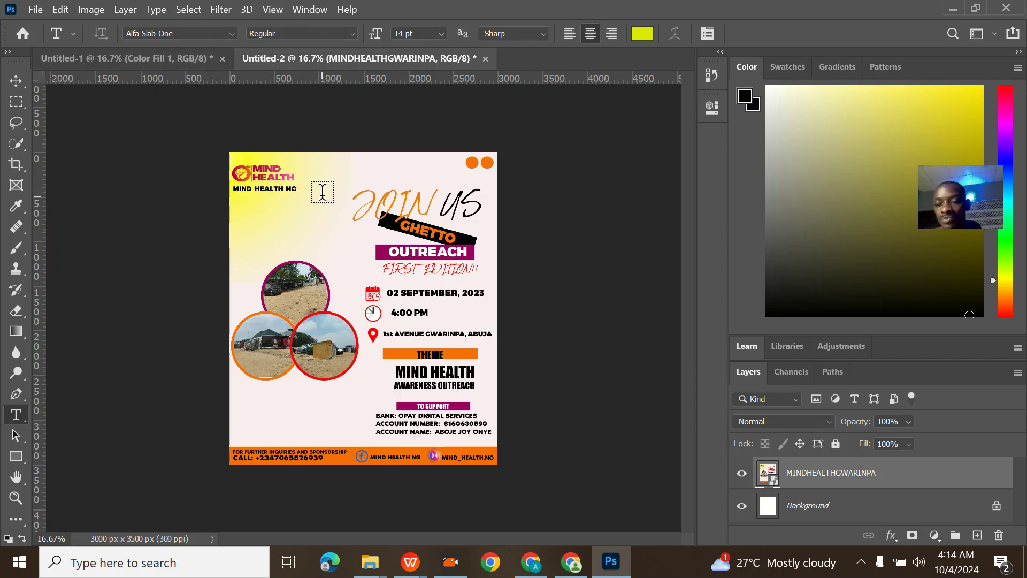
- Add the text "MIND HEALTH" on two lines near the upper-left corner of the cream Untitled-1 canvas
click(181, 54)
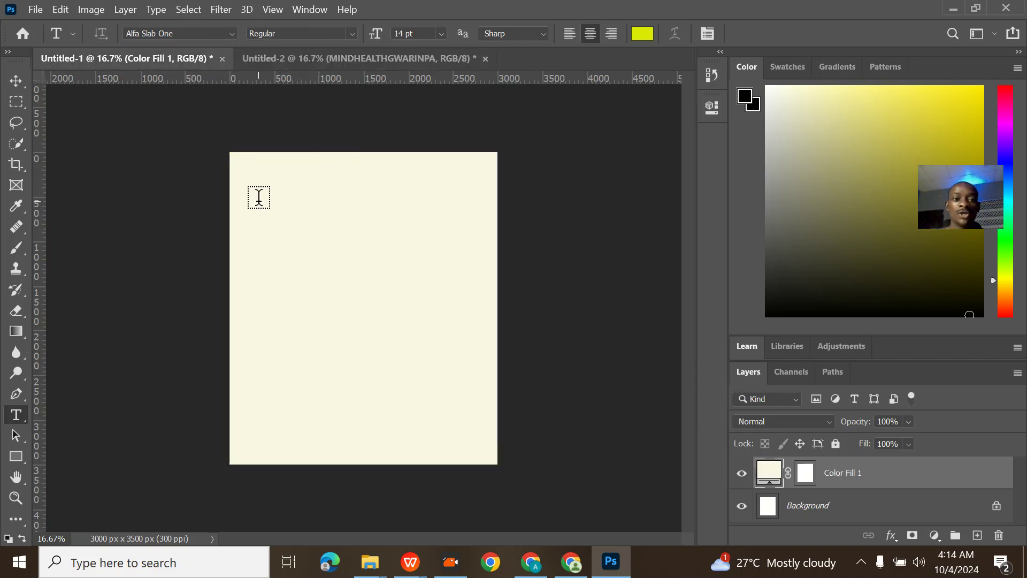
click(254, 176)
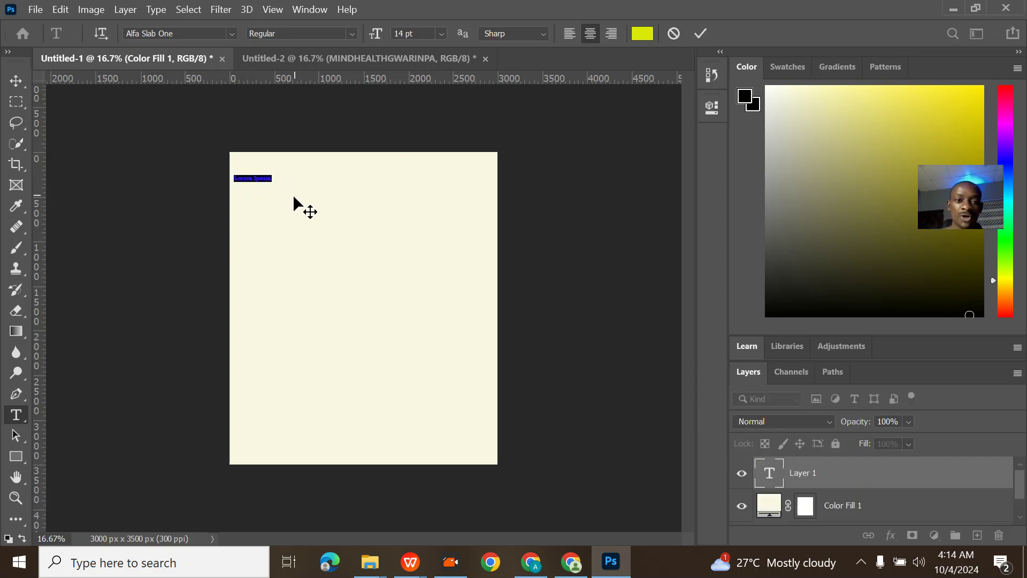
drag(280, 192, 304, 194)
key(Caps_Lock)
text(MIND )
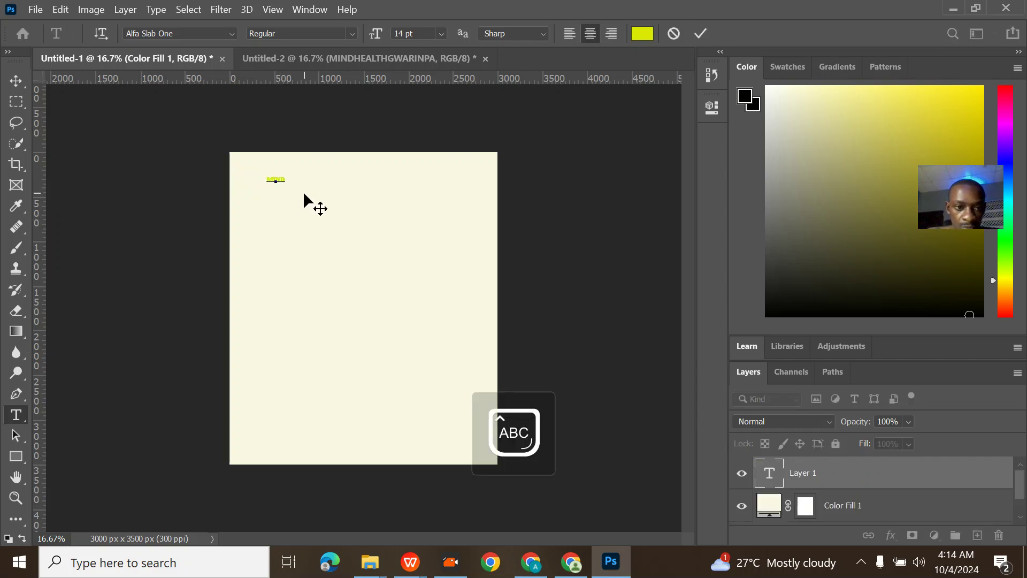
text(HEA)
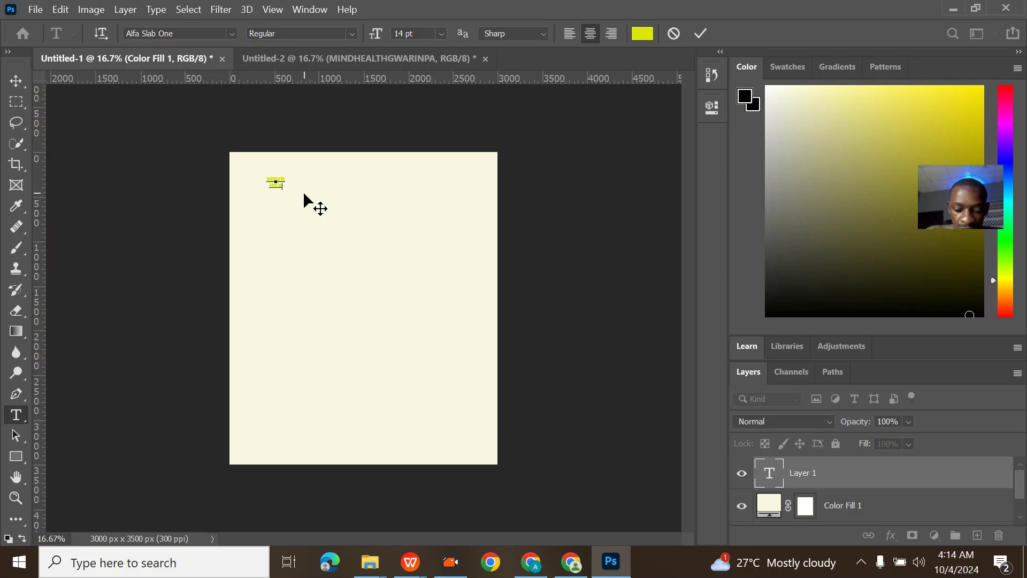
text(LTH)
- Set the color of the whole MIND HEALTH text to magenta d002a2
drag(287, 186, 259, 169)
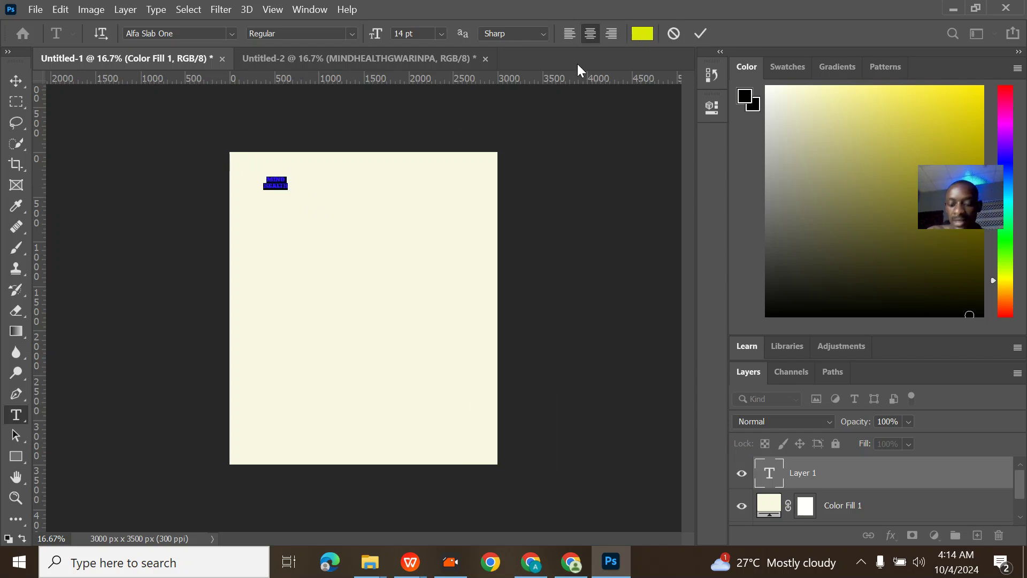
key(ctrl+plus)
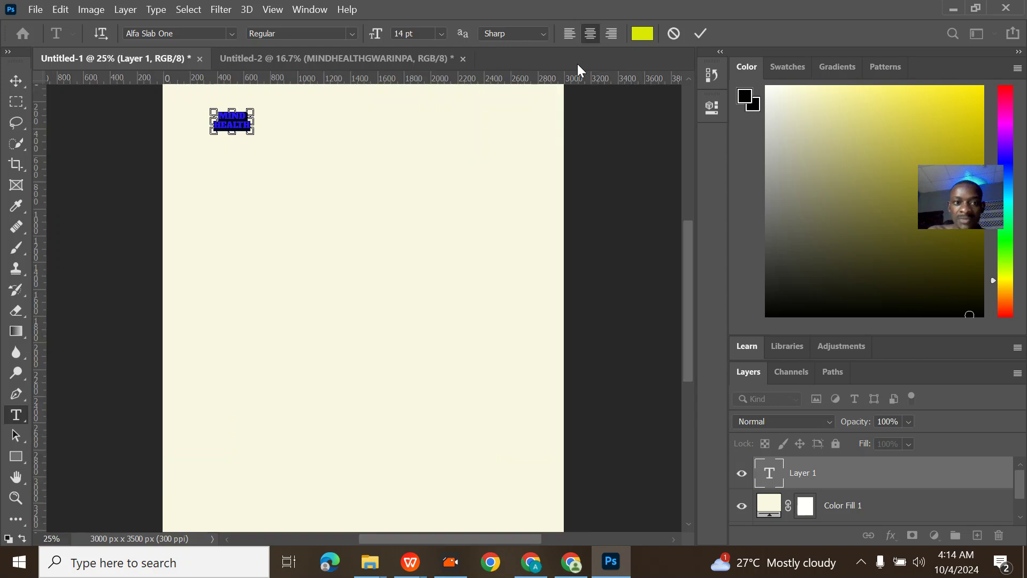
click(642, 34)
click(707, 119)
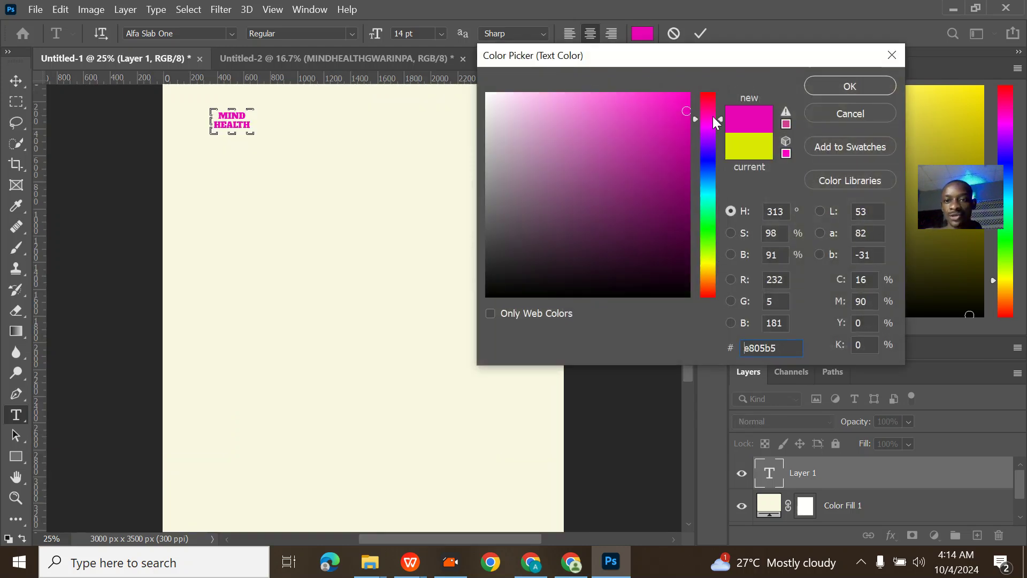
click(687, 129)
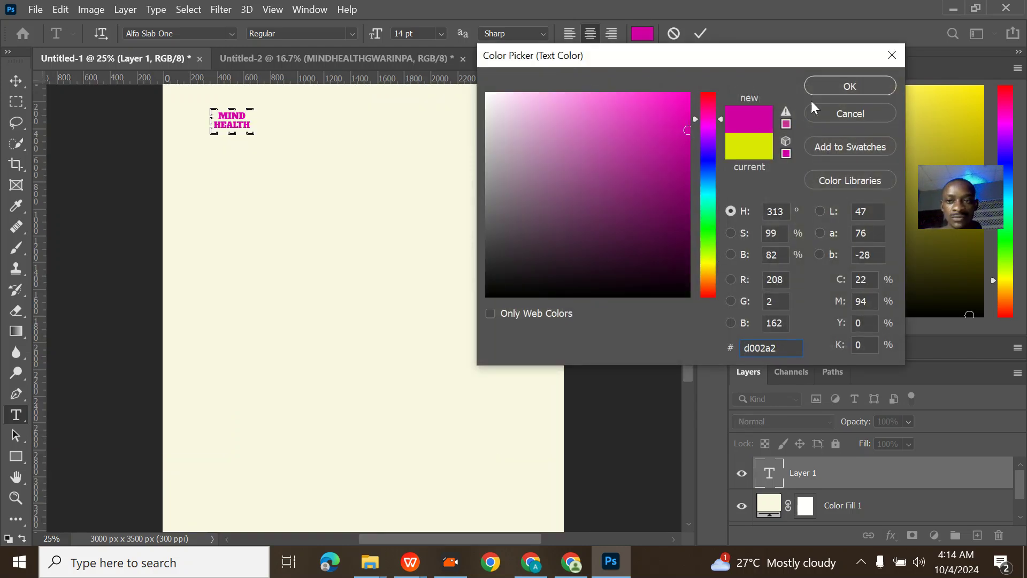
click(844, 88)
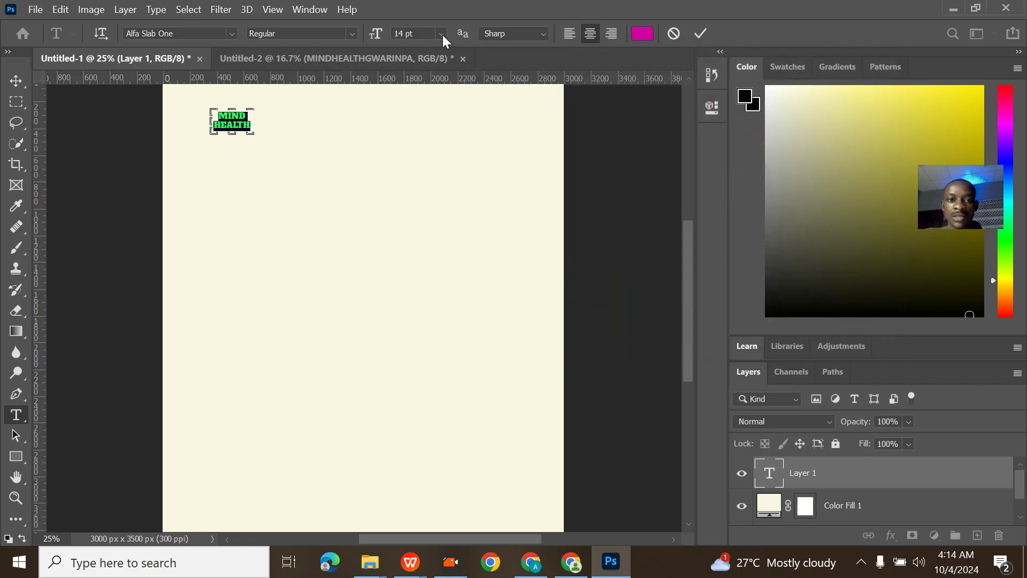
- Set the MIND HEALTH text size to 18 pt and commit the text
click(439, 34)
click(428, 167)
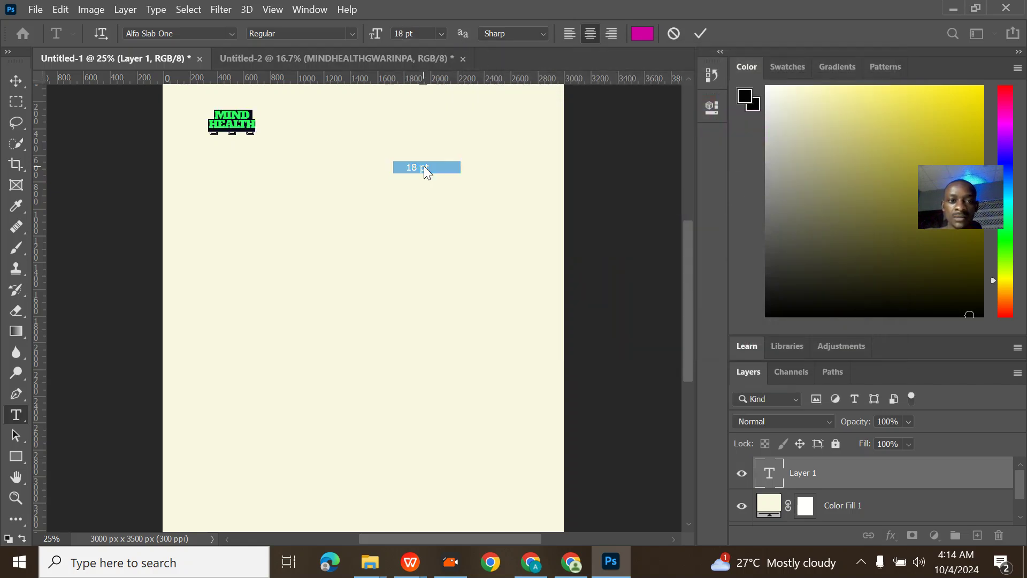
click(698, 32)
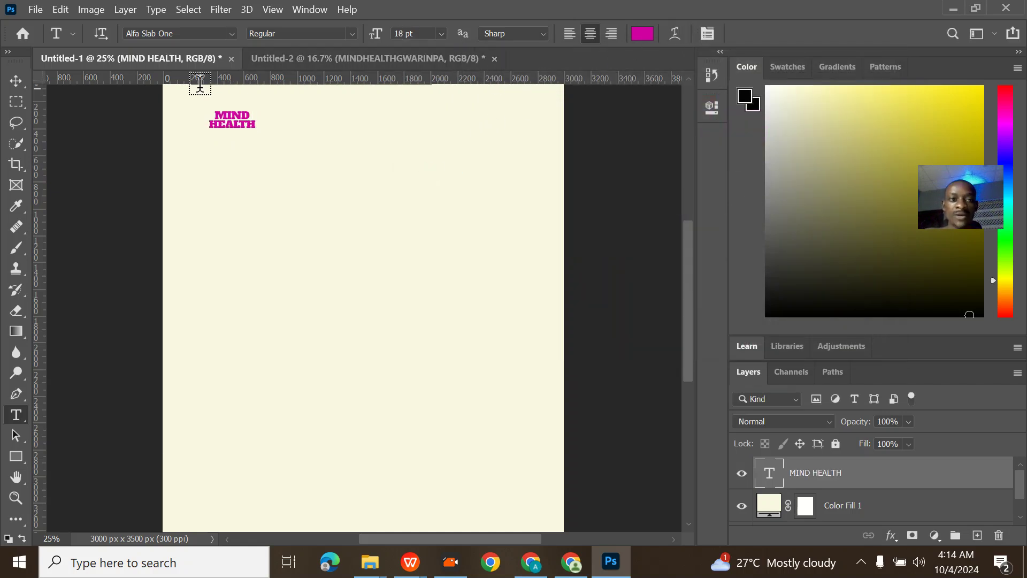
- Check the logo caption on the reference flyer and add the text "MIND HEALTH NG" below the MIND HEALTH text in Untitled-1
click(351, 56)
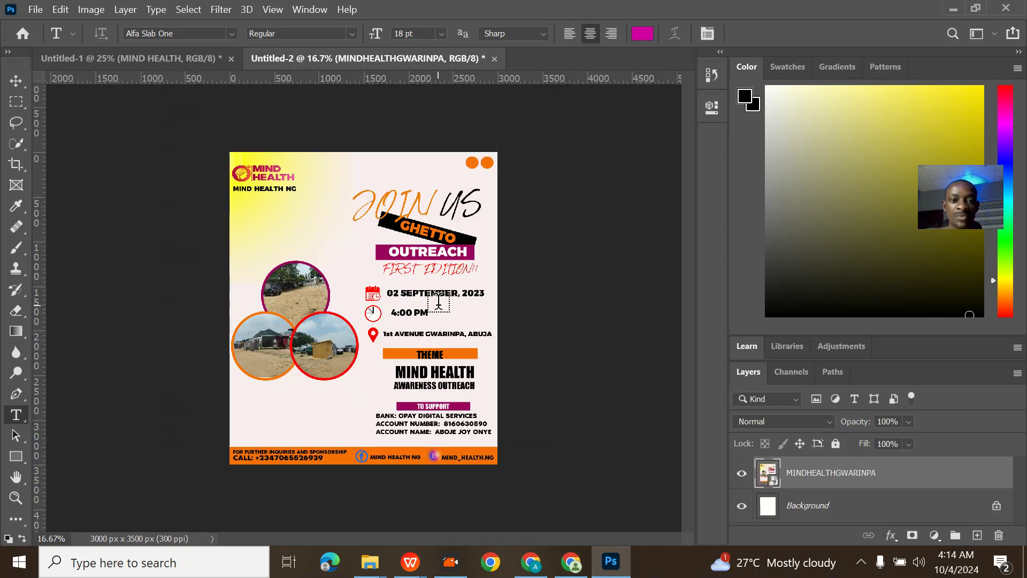
key(ctrl+plus)
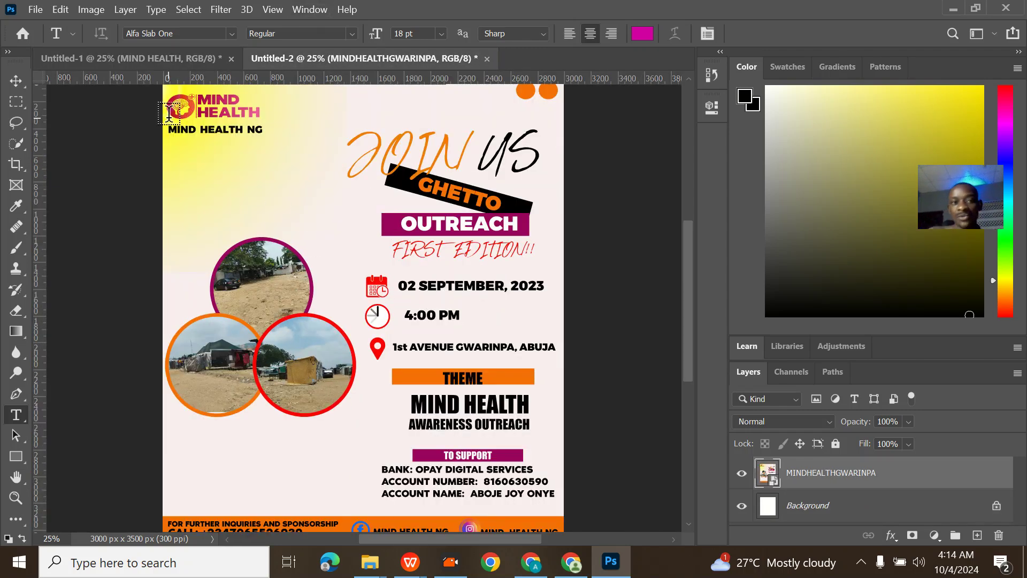
click(176, 62)
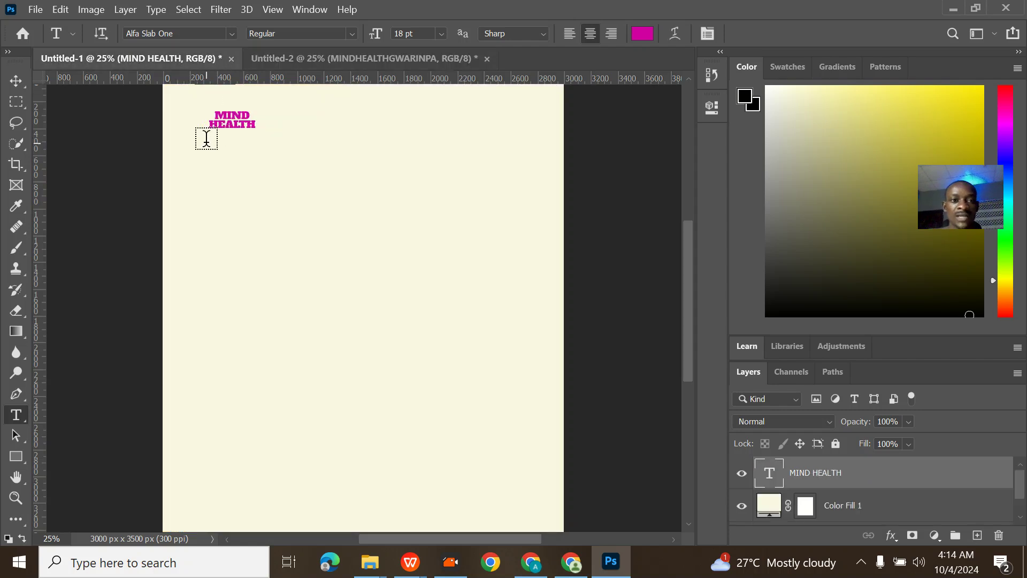
click(183, 138)
text(M)
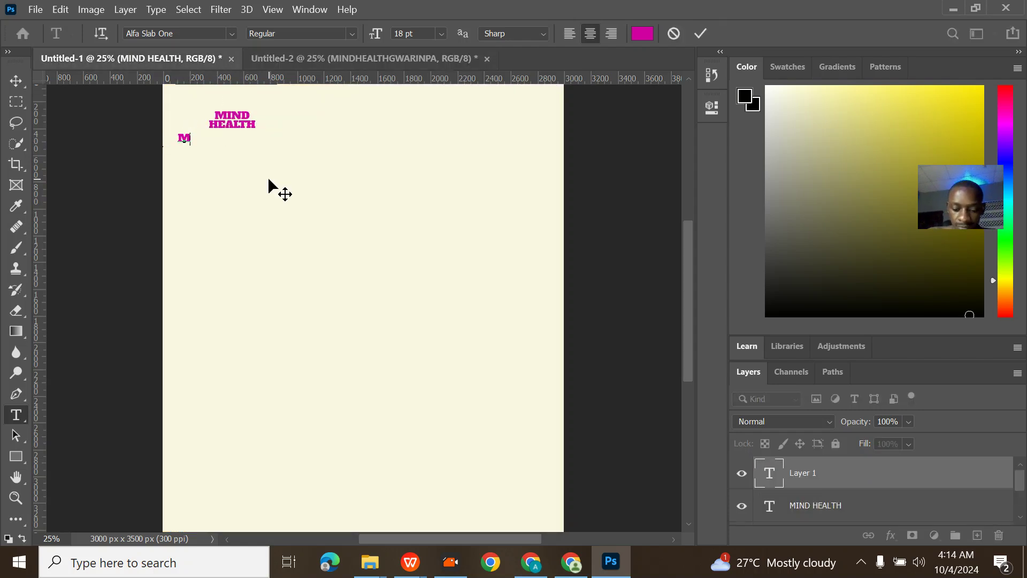
text(IND HEAT)
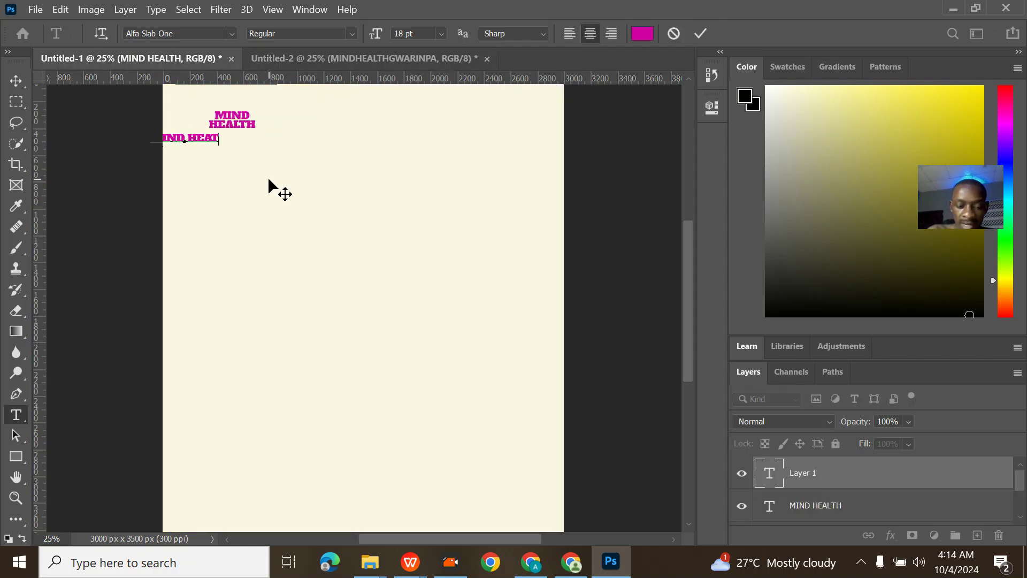
key(BackSpace)
text(LTH )
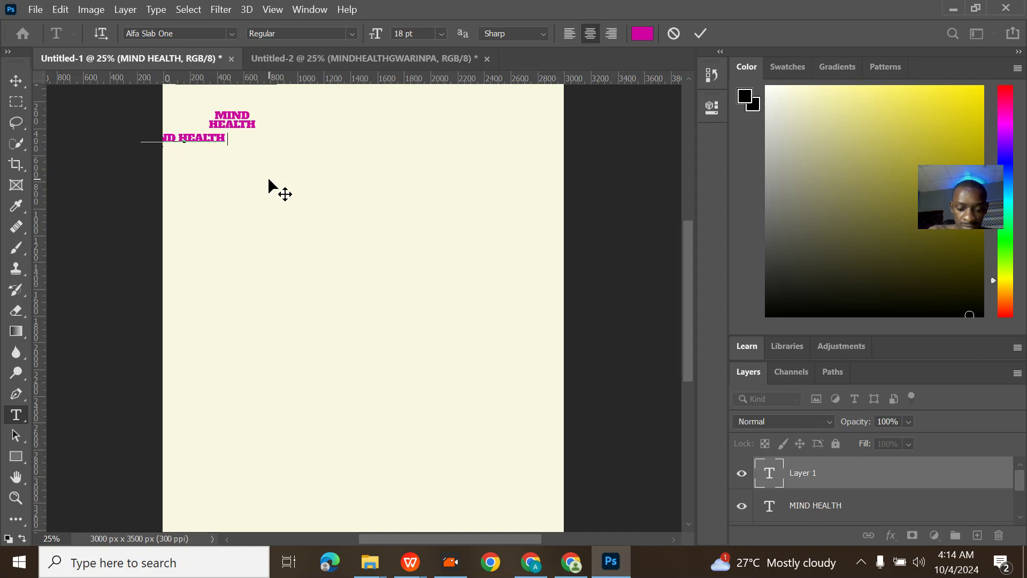
text(NG)
- Set the color of the whole MIND HEALTH NG caption to black
mouse_move(243, 172)
mouse_down()
mouse_move(280, 167)
mouse_move(161, 138)
mouse_up()
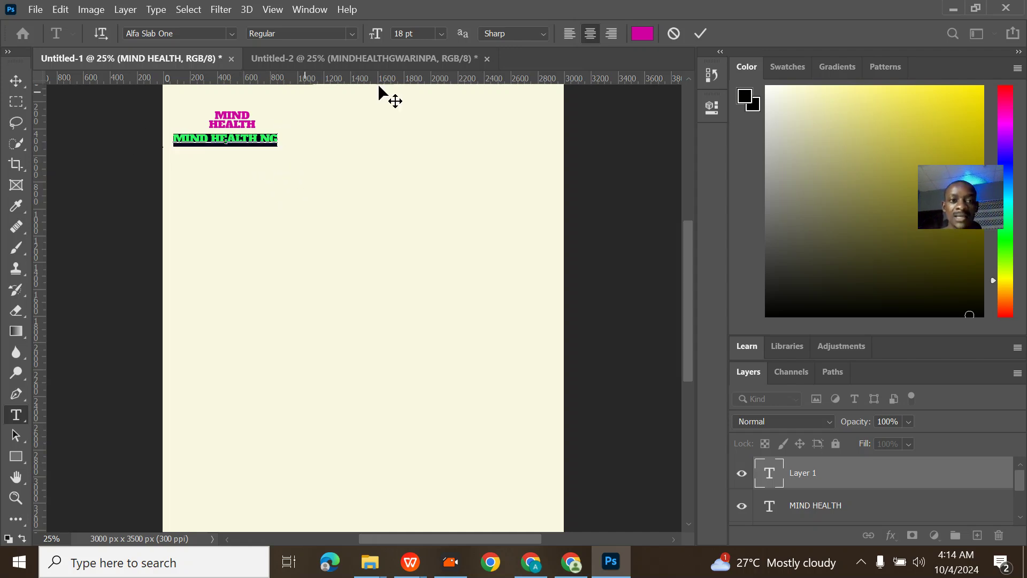
click(642, 33)
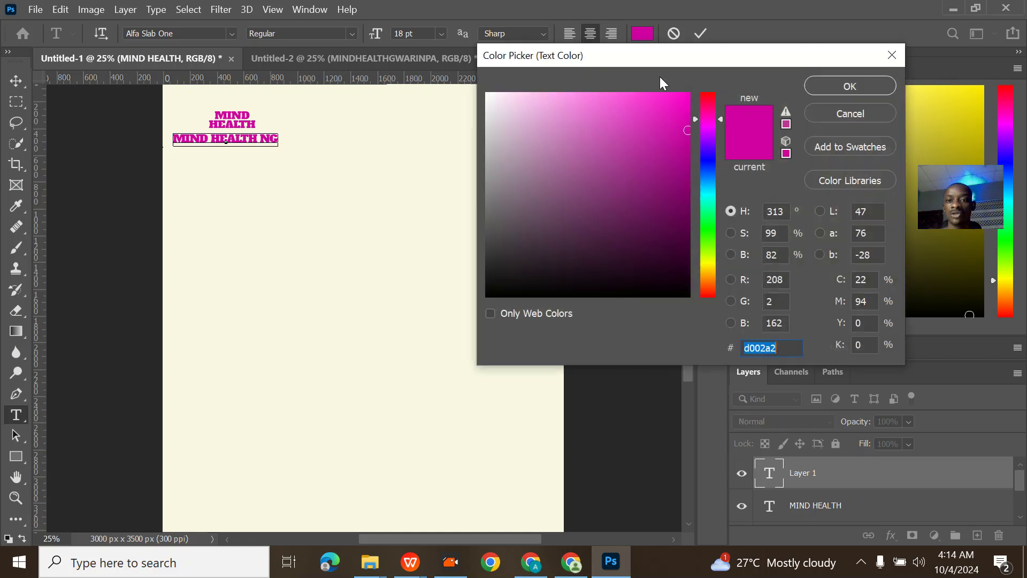
click(674, 296)
click(862, 87)
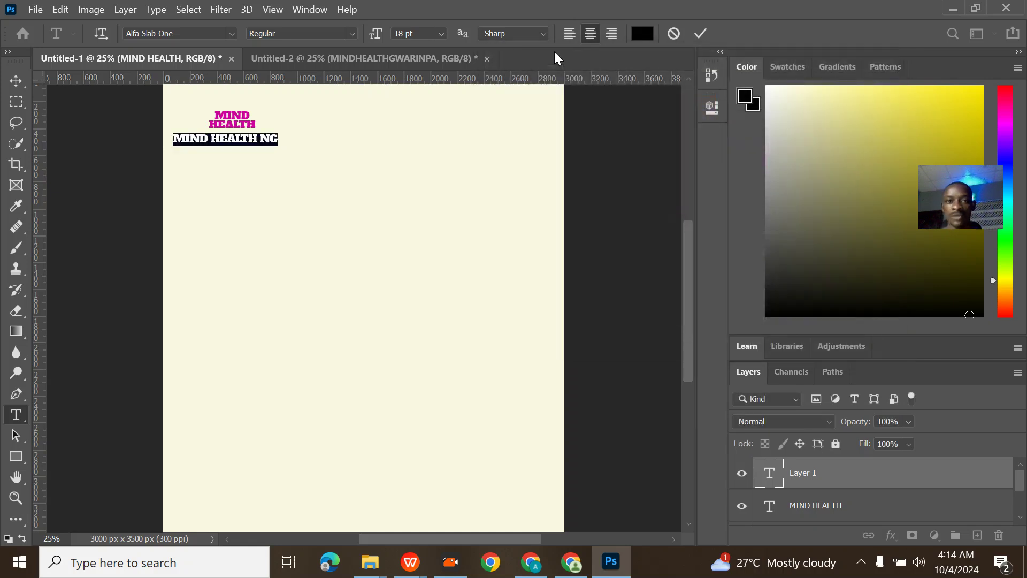
- Set the MIND HEALTH NG caption size to 14 pt and commit the text
click(441, 33)
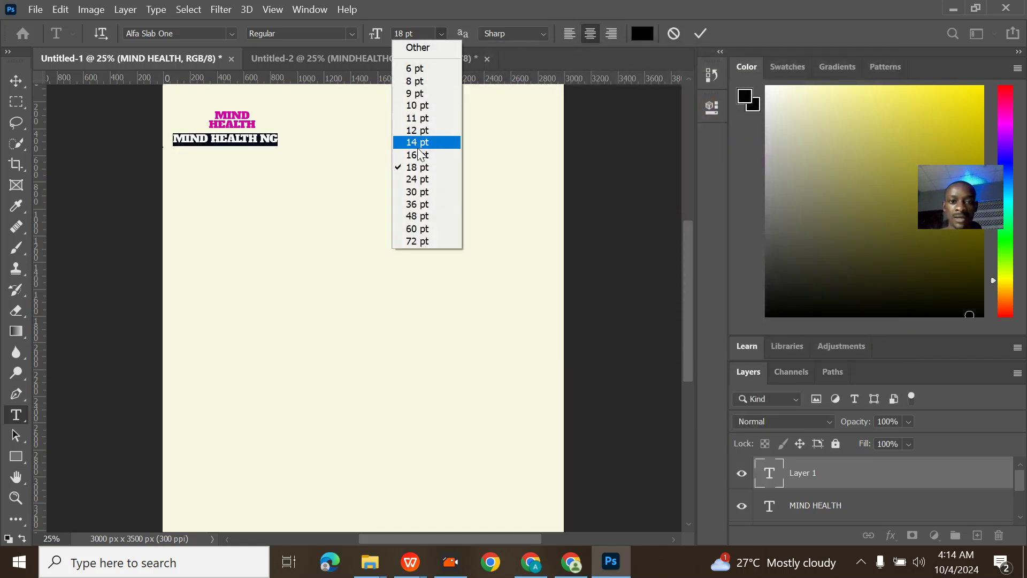
click(416, 143)
drag(323, 161, 328, 158)
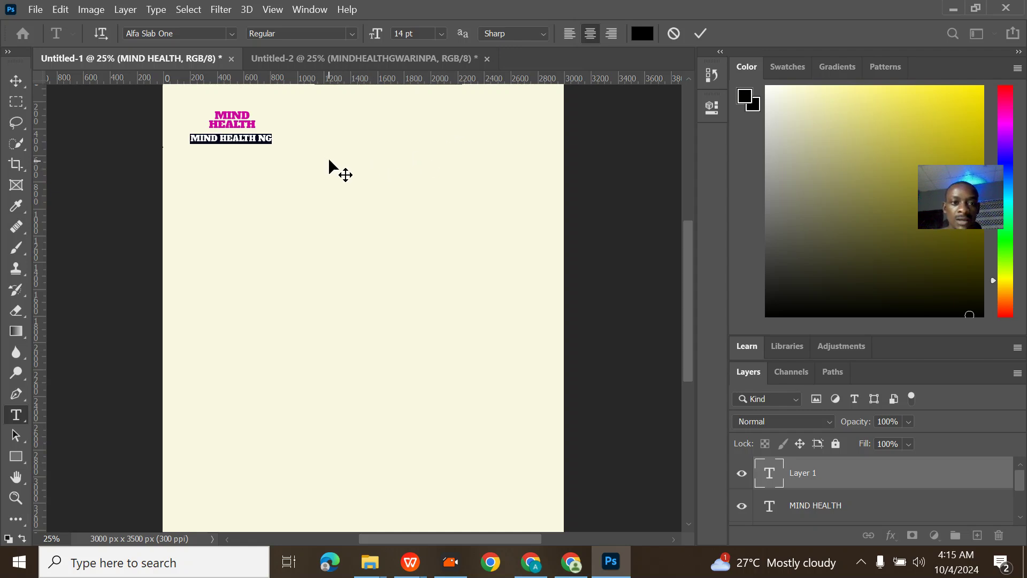
click(701, 33)
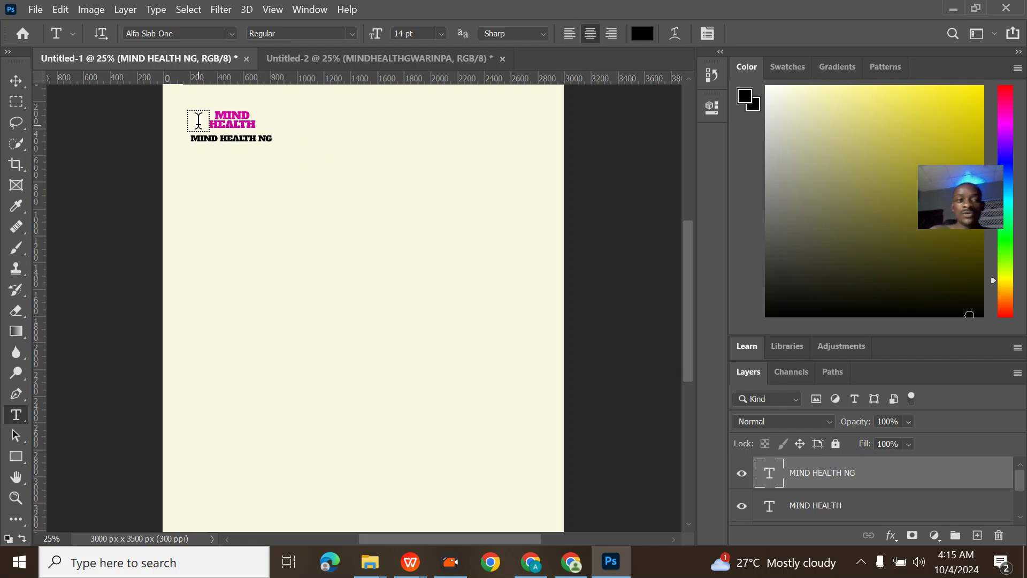
- Check the logo on the reference flyer, then switch to Chrome and search Google Images for "purple brain icon"
click(337, 63)
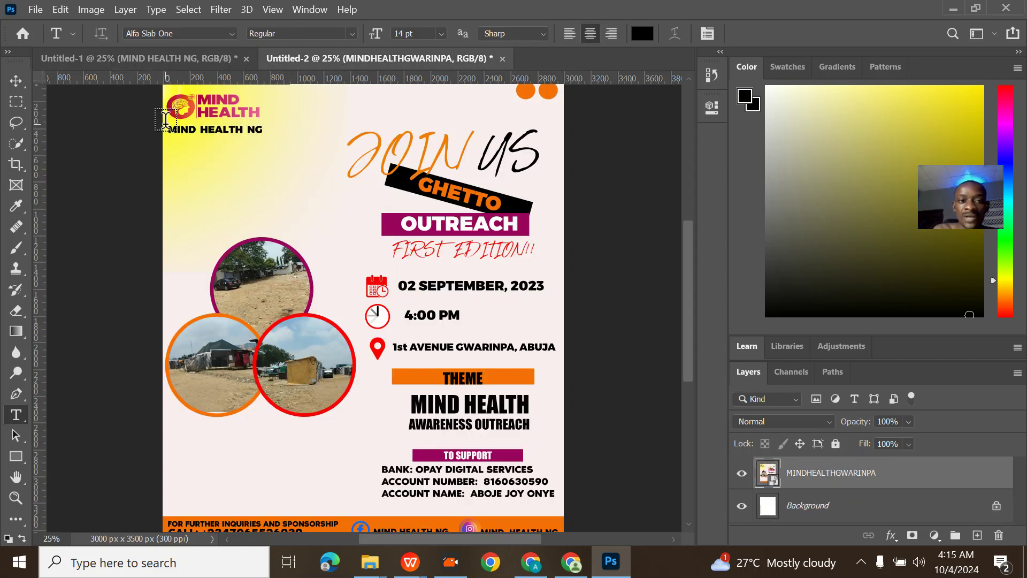
click(569, 563)
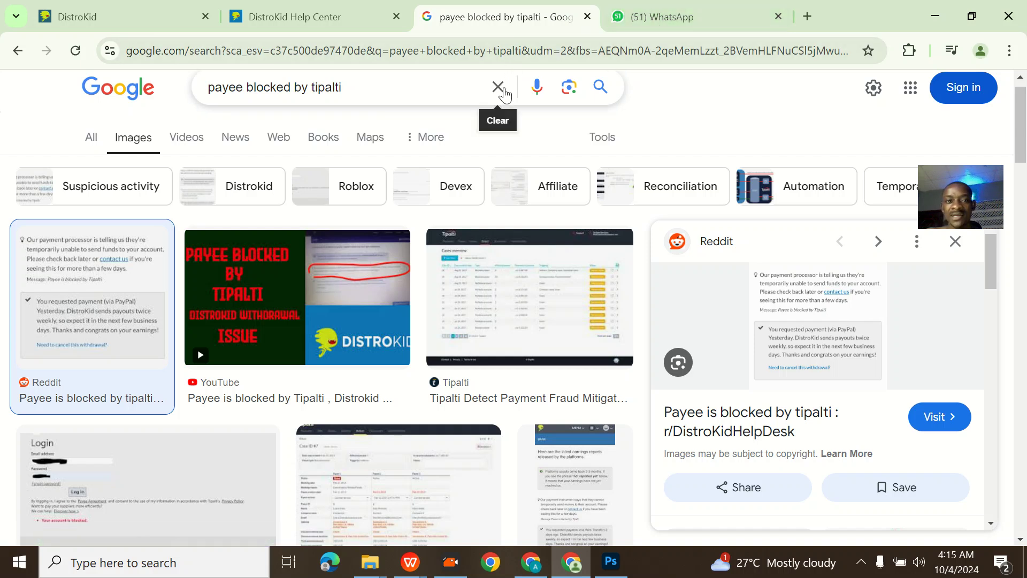
click(498, 86)
text(Pu)
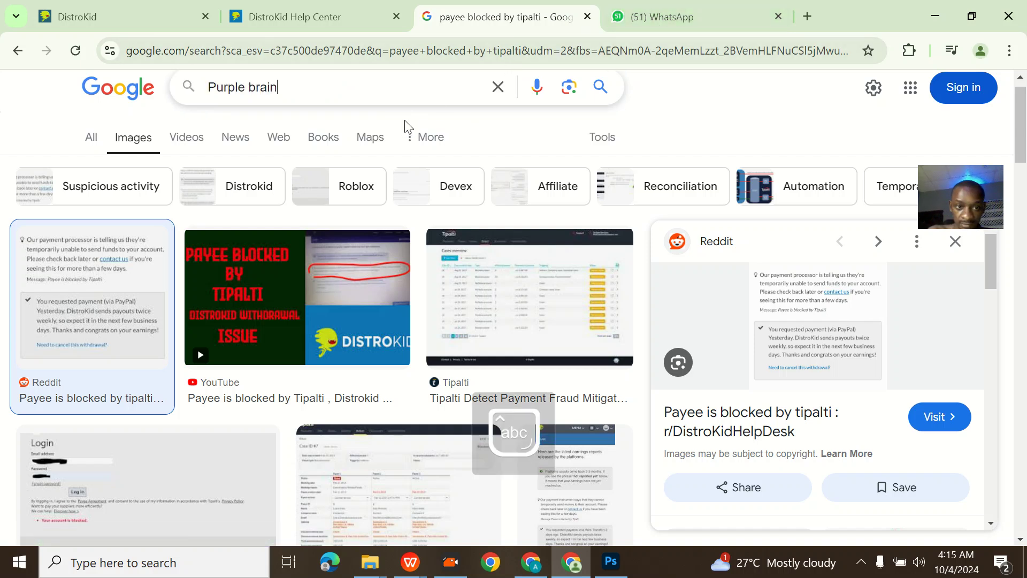
text(rple brain)
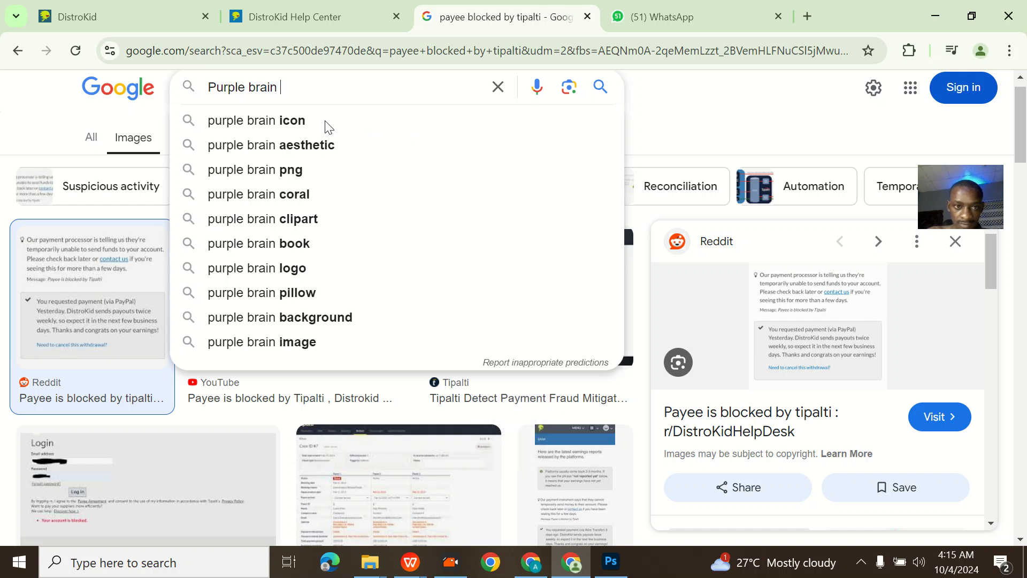
click(296, 121)
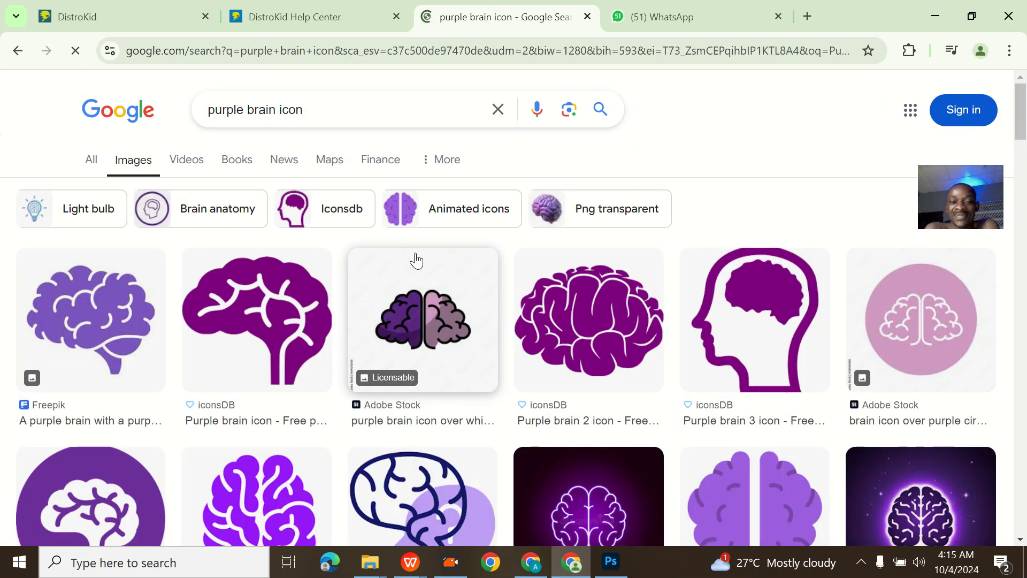
- Look through the image results and open the iconsDB page of the Purple brain 3 icon showing a head outline
scroll(416, 260, down, 1)
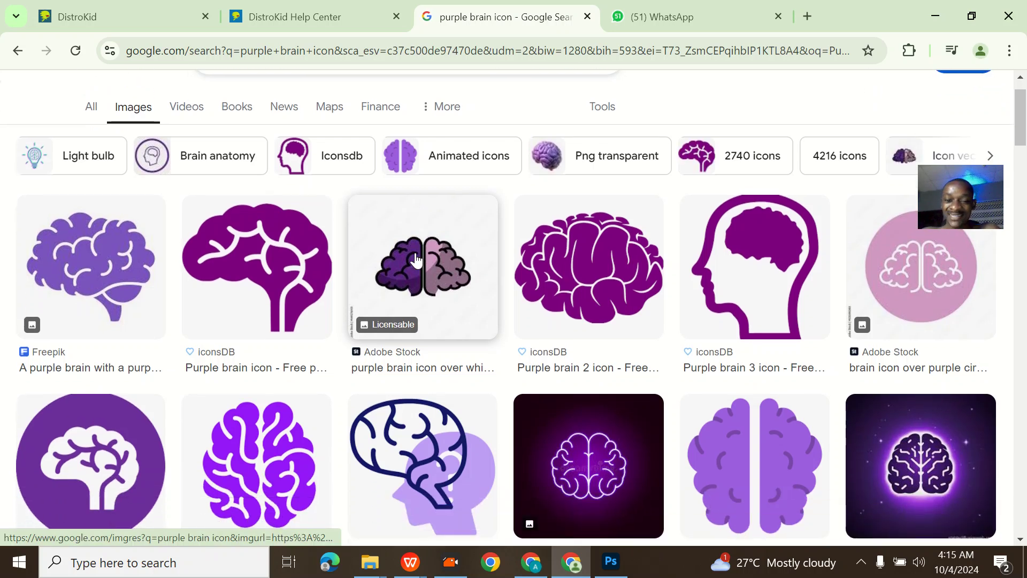
scroll(502, 353, down, 5)
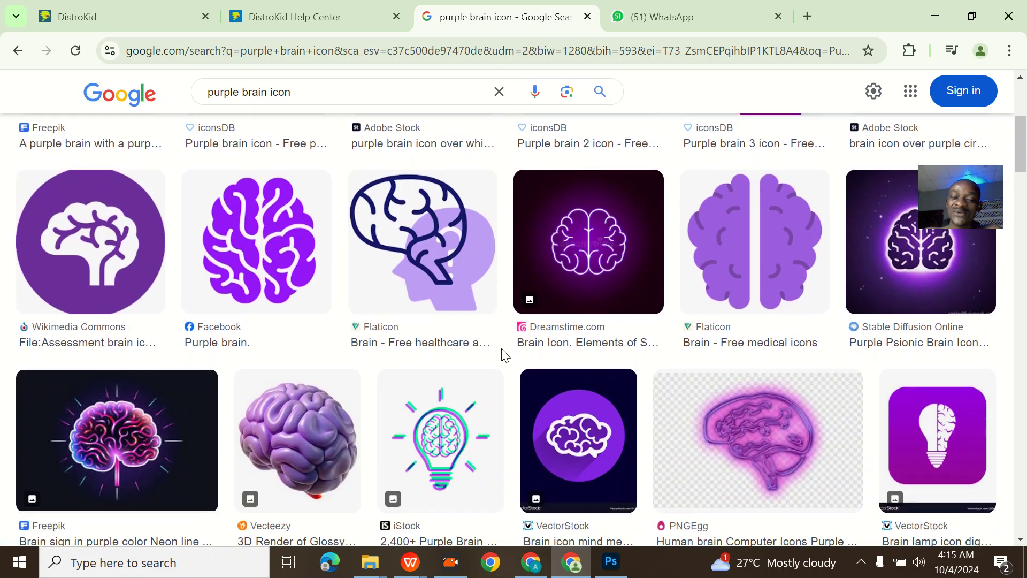
scroll(503, 353, up, 6)
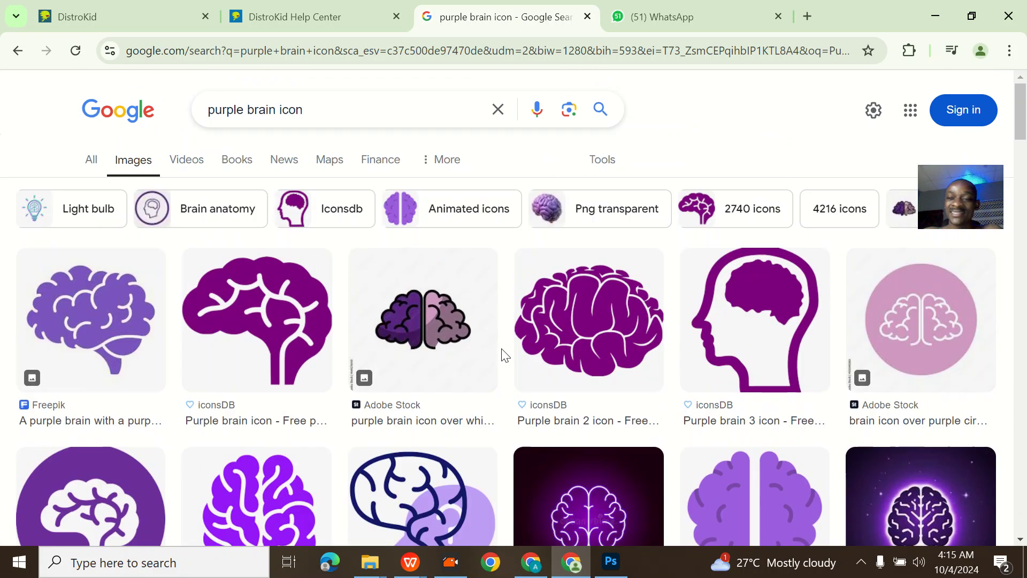
click(719, 354)
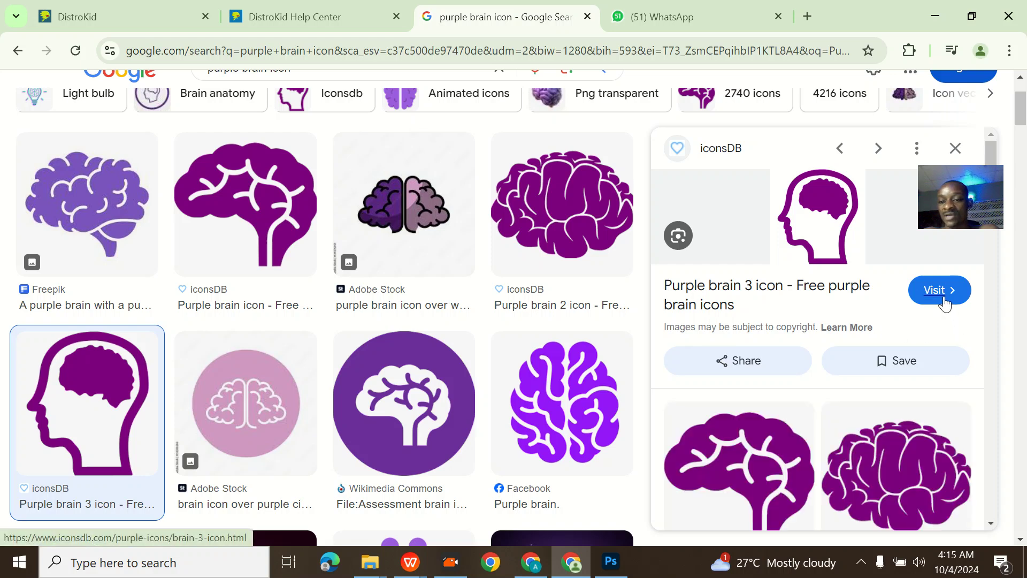
click(946, 293)
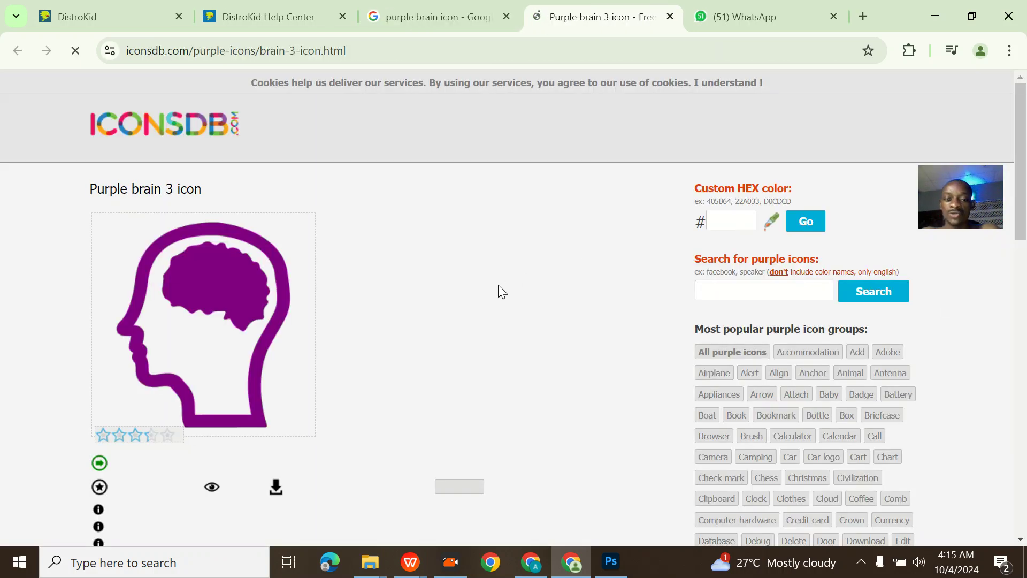
- Download the Purple brain 3 icon as a 16x16 PNG and close the ad that interrupts it
scroll(499, 285, down, 2)
scroll(499, 285, down, 1)
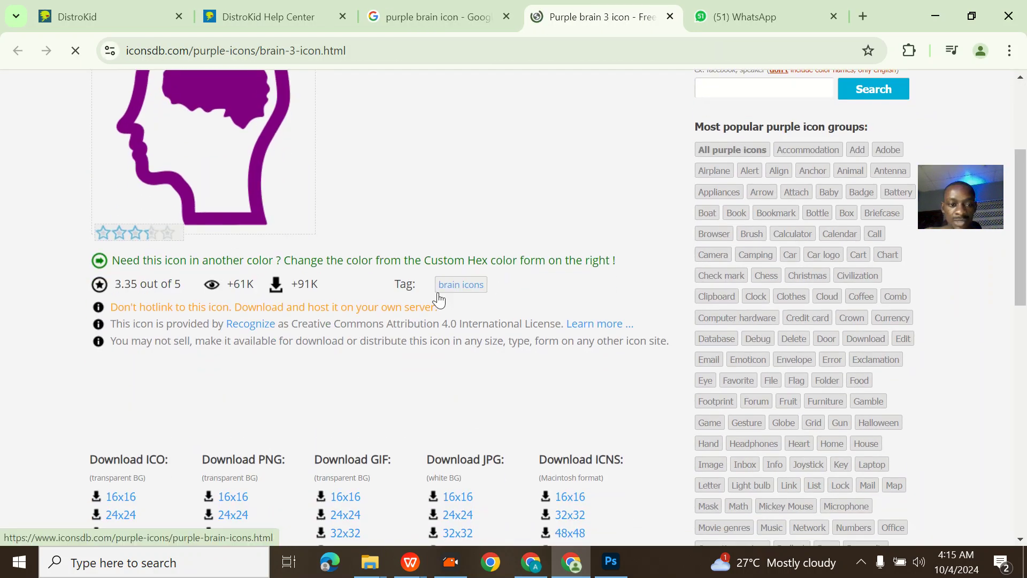
scroll(438, 292, up, 2)
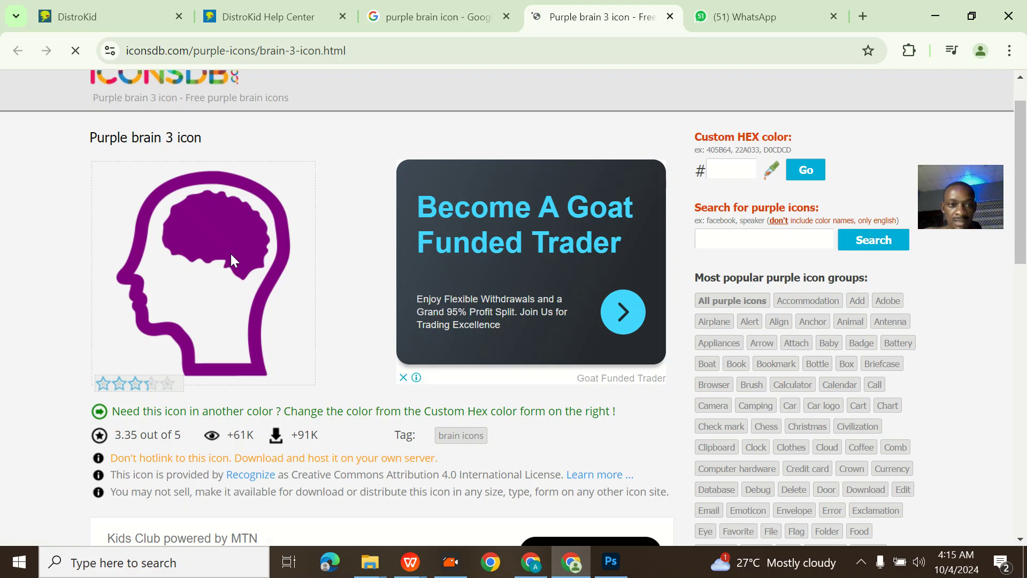
scroll(232, 261, down, 8)
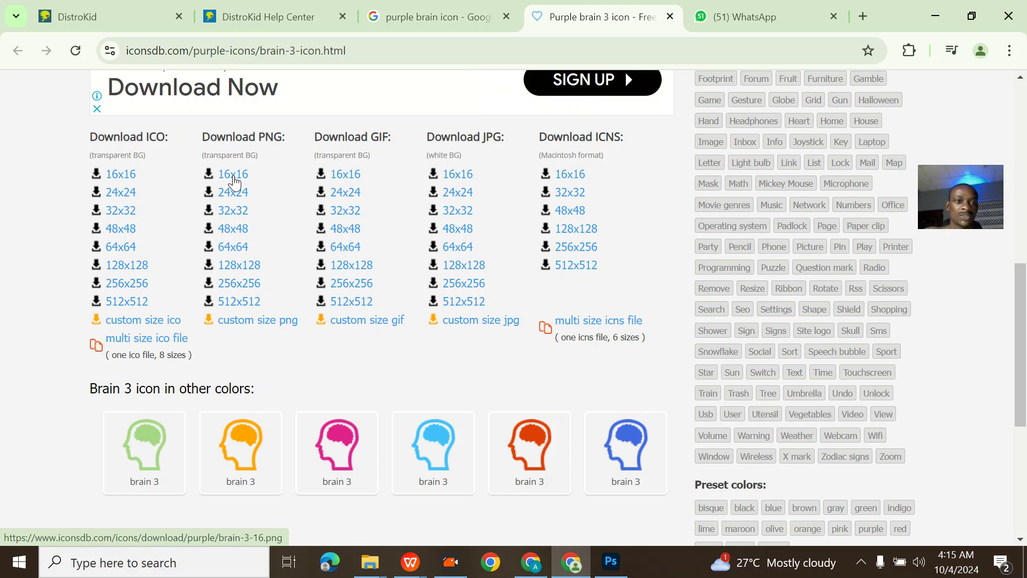
click(229, 181)
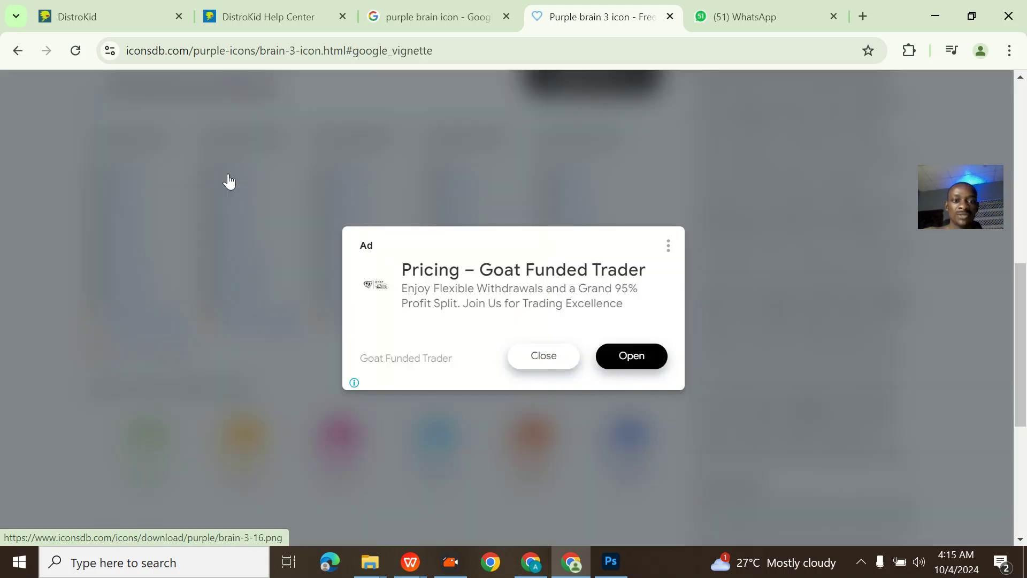
click(560, 357)
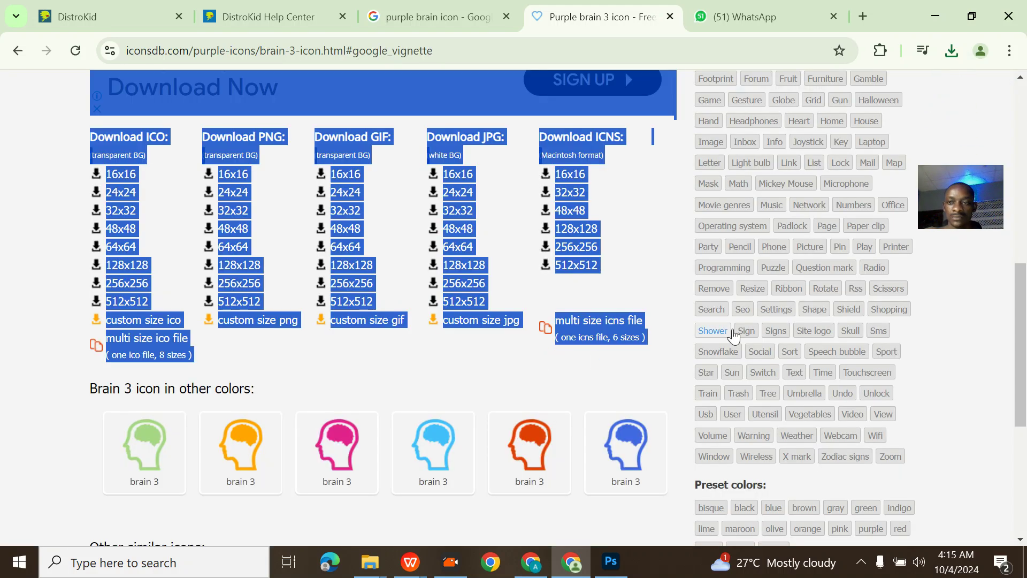
- Place the downloaded brain-3-16 PNG on the Untitled-1 canvas in Photoshop and enlarge it
drag(798, 99, 201, 112)
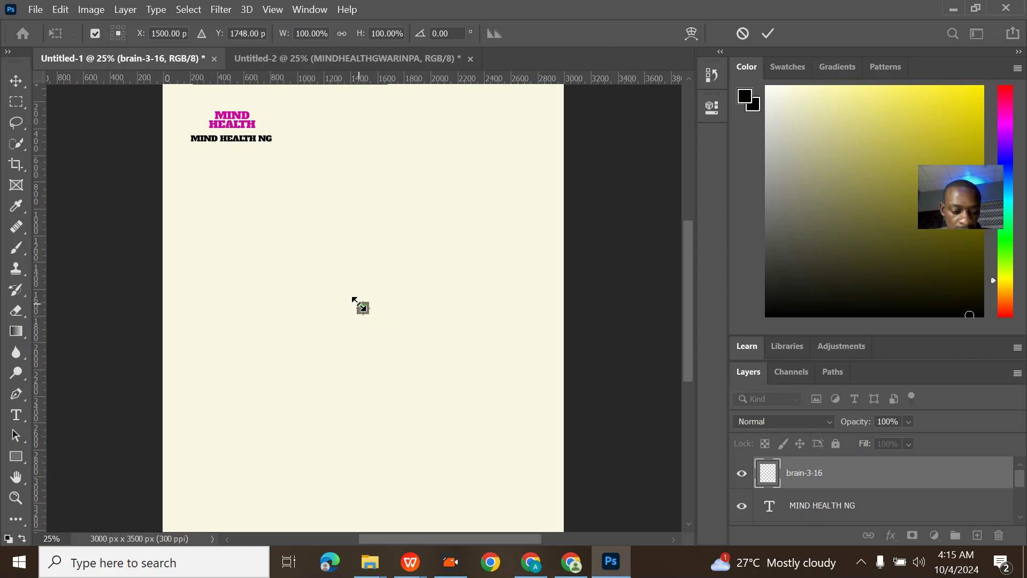
drag(352, 297, 330, 277)
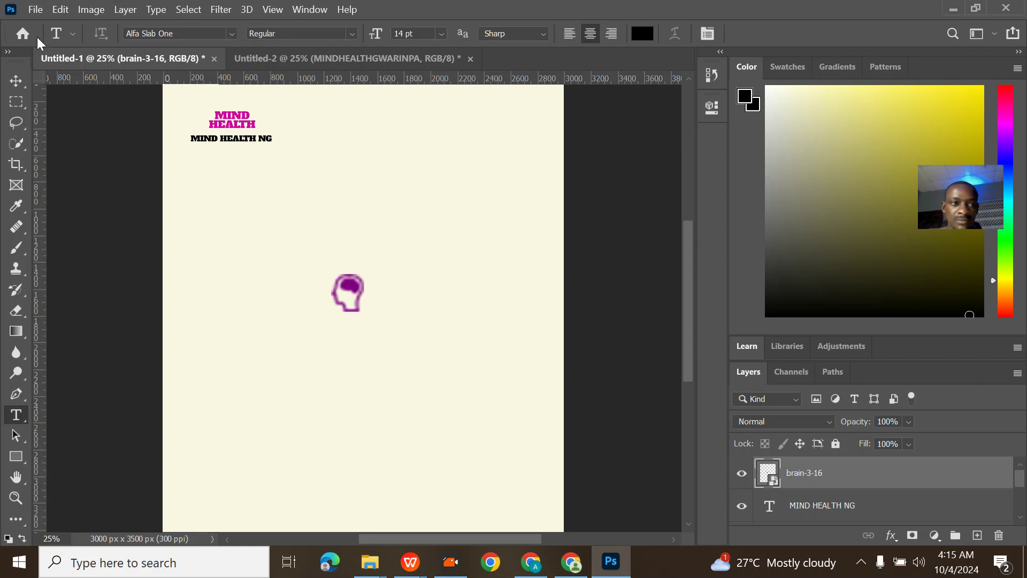
- Delete the cream Color Fill 1 layer and the blurry brain-3-16 icon from Untitled-1
key(v)
click(341, 293)
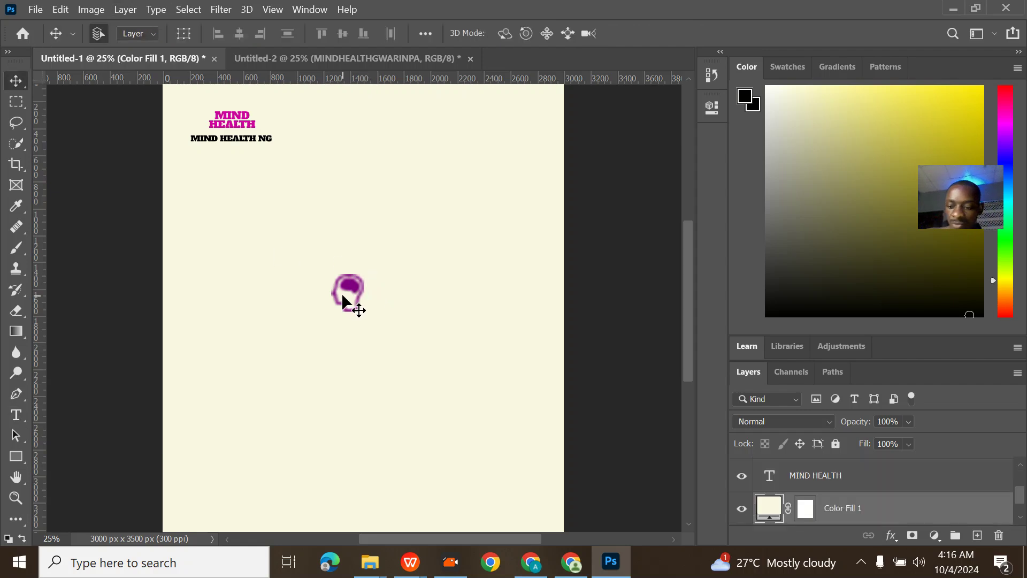
key(Delete)
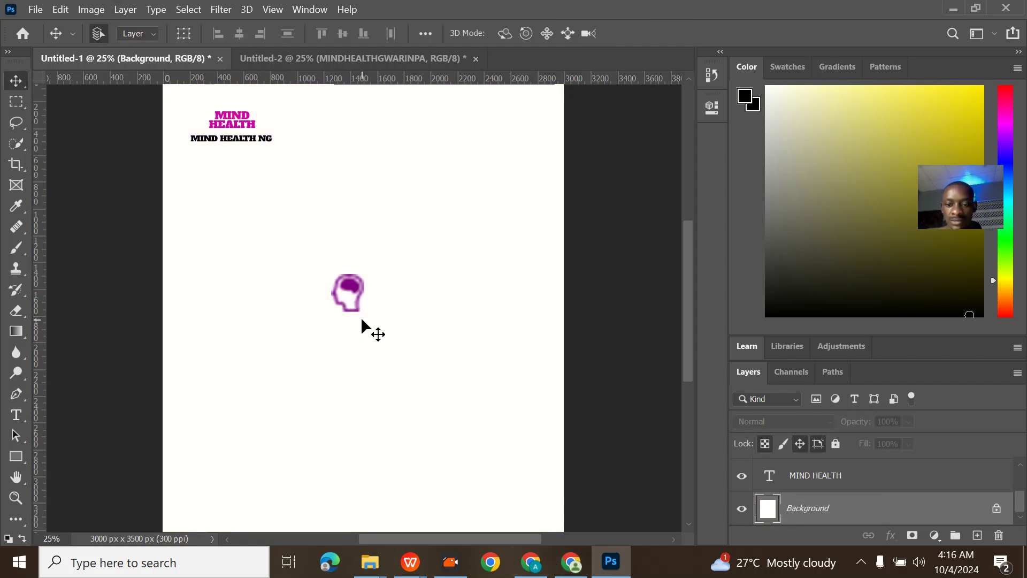
click(342, 288)
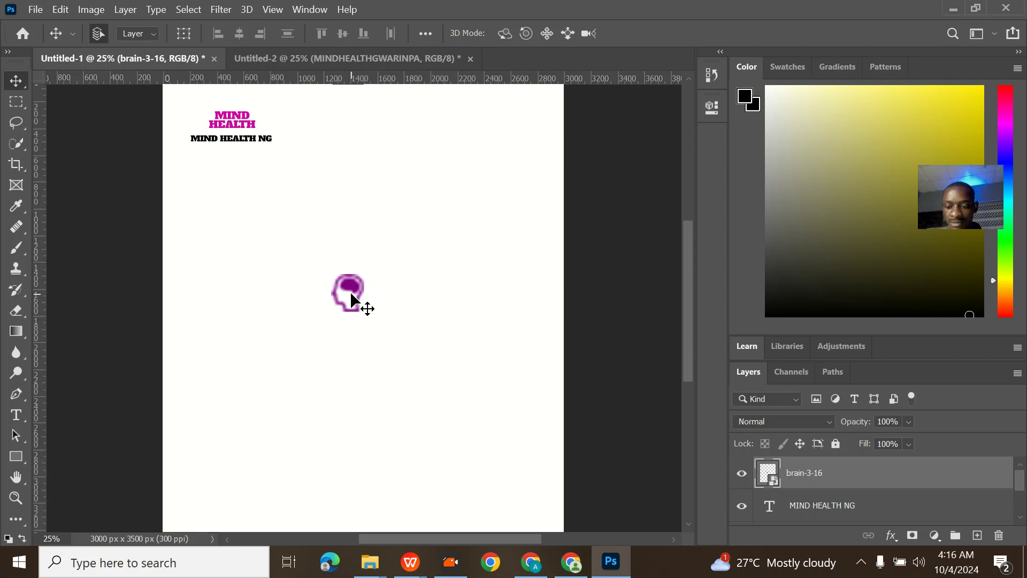
key(Delete)
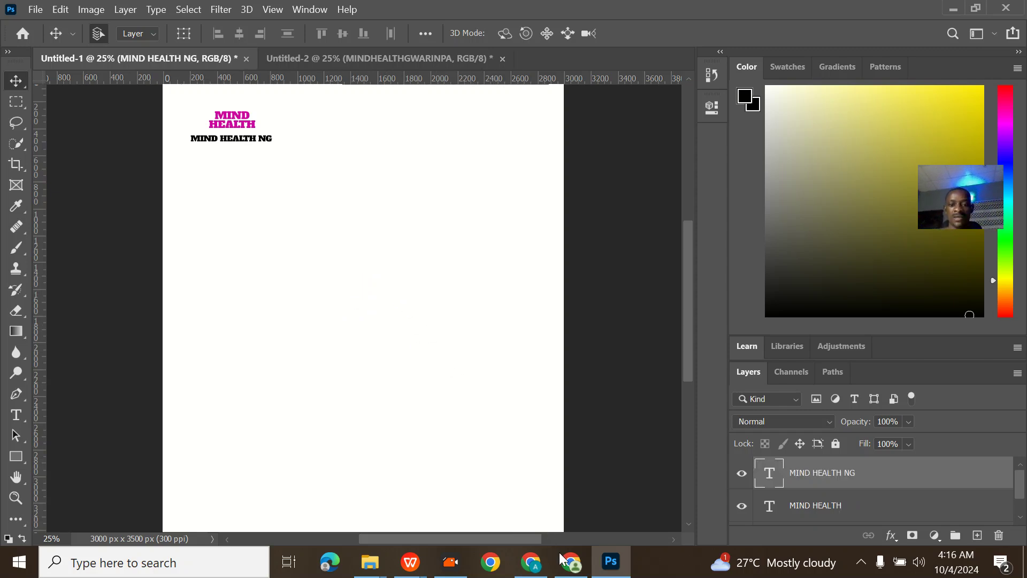
- Return to the iconsDB page in Chrome, download the icon as a 512x512 PNG, and place it in Untitled-1
click(571, 562)
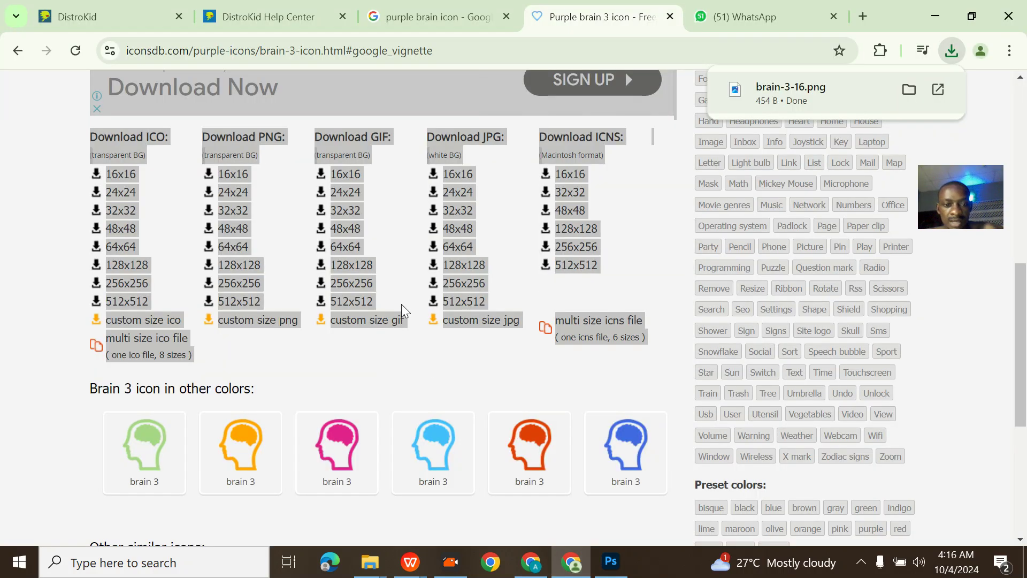
click(404, 345)
click(247, 308)
drag(847, 107, 333, 266)
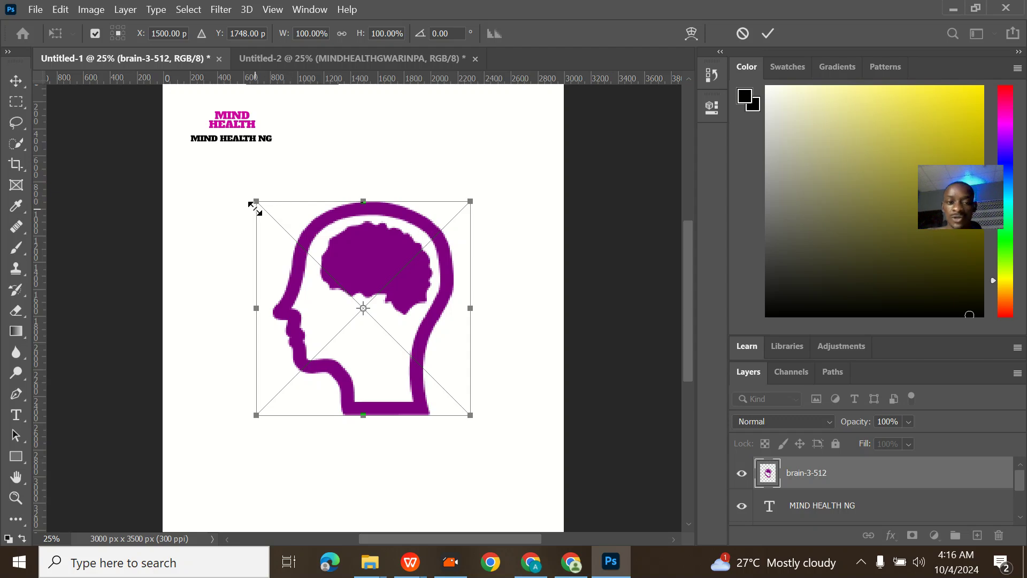
- Scale the brain-3-512 icon down to about 8.5% and position it just left of the MIND HEALTH text
drag(255, 202, 464, 384)
click(766, 32)
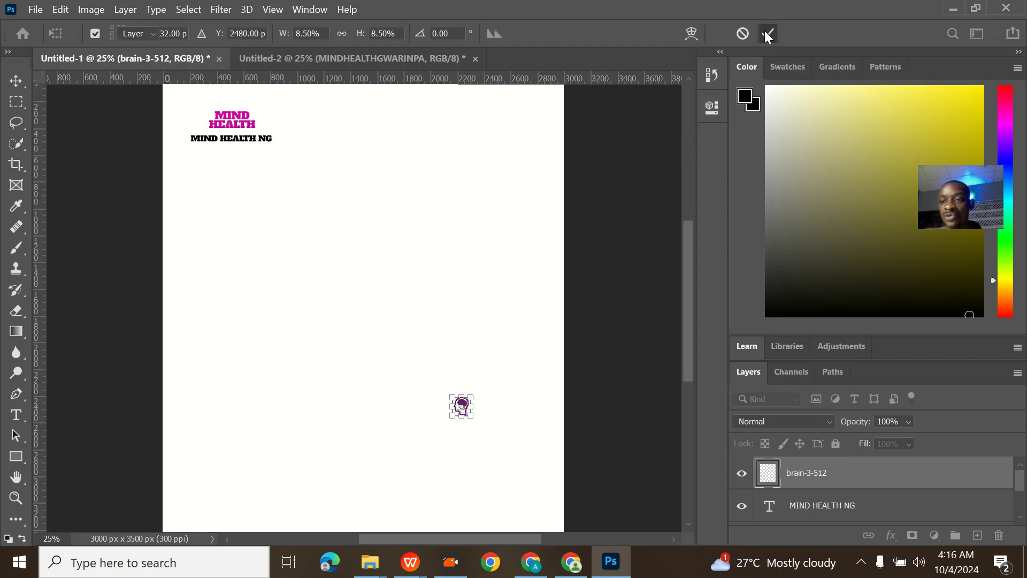
mouse_move(461, 406)
mouse_down()
mouse_move(231, 178)
mouse_move(468, 383)
mouse_move(422, 328)
mouse_move(241, 178)
mouse_move(204, 123)
mouse_up()
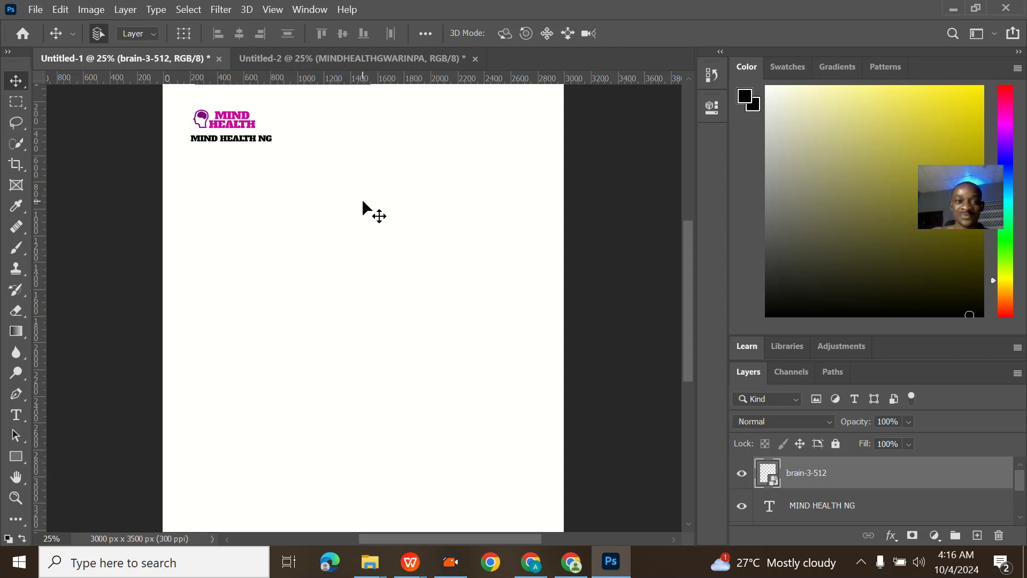
- Check the dots in the Untitled-2 reference, and draw an ellipse about 140 x 145 px near the upper-right corner of the Untitled-1 canvas
click(352, 55)
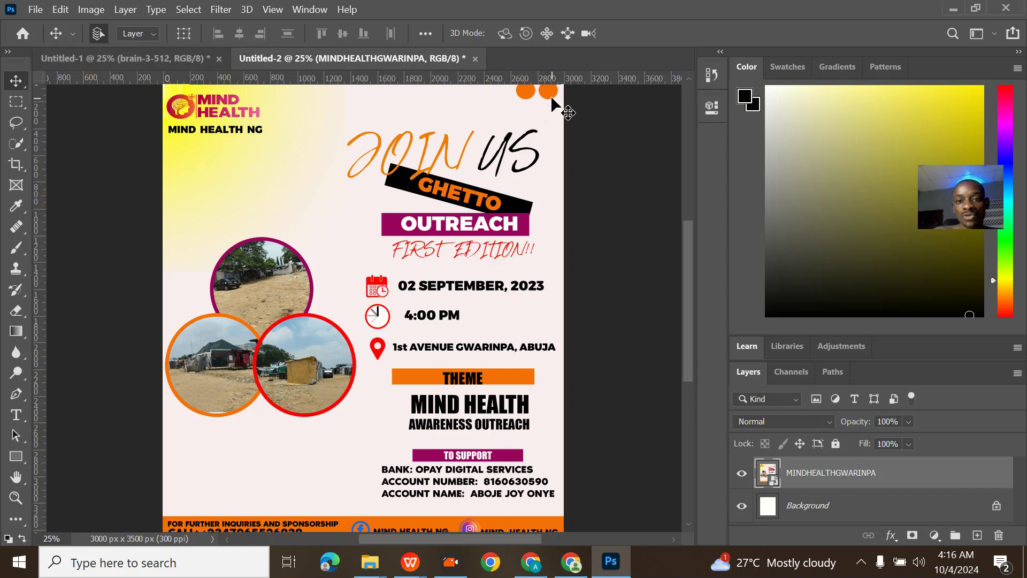
click(182, 59)
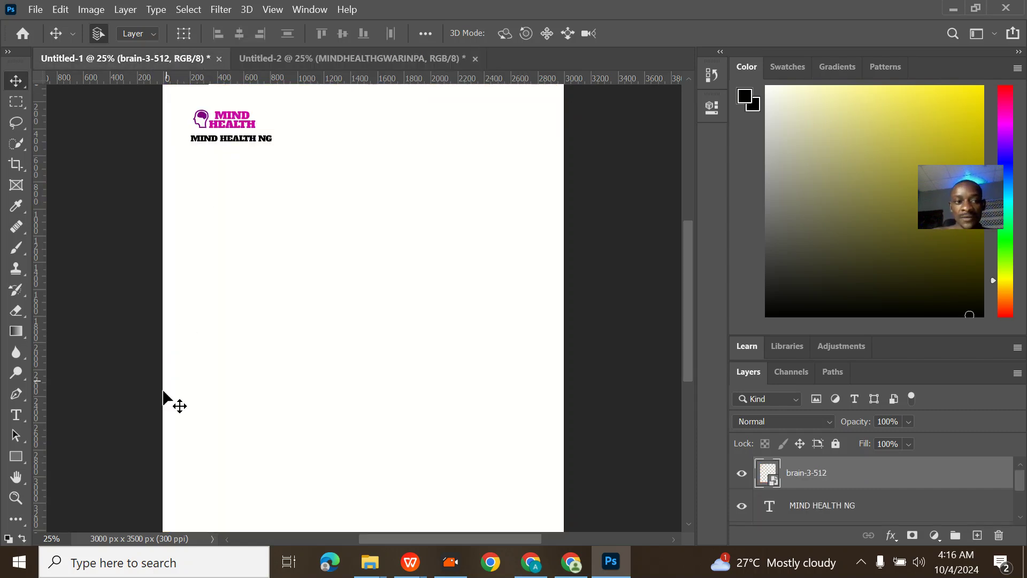
right_click(15, 454)
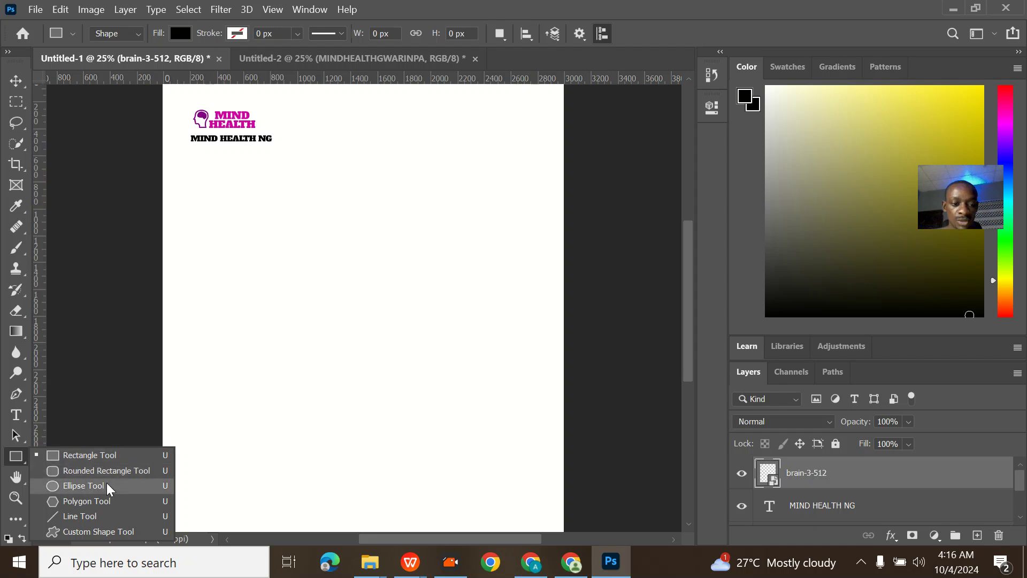
click(84, 486)
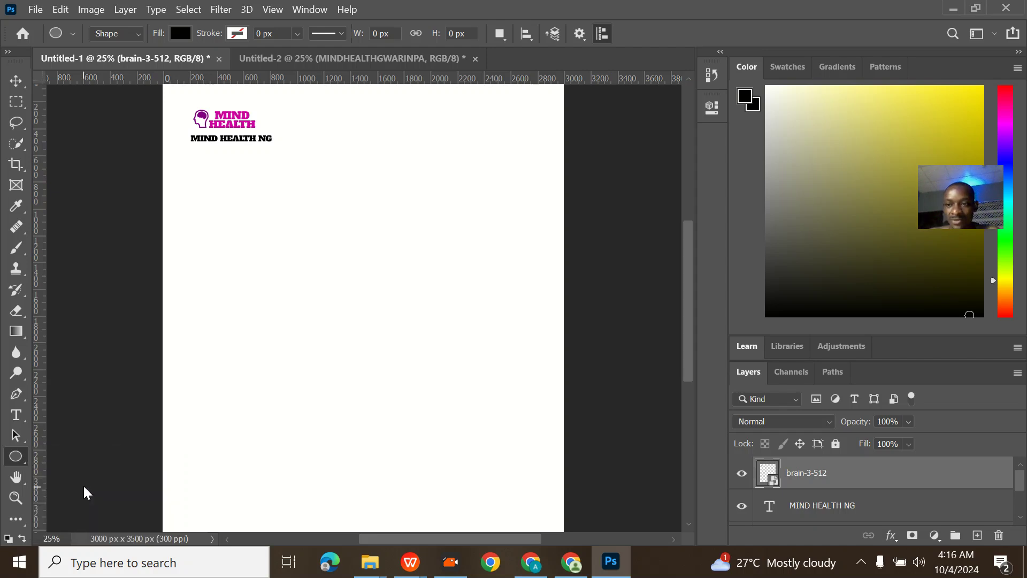
drag(503, 100, 521, 119)
- Fill the ellipse with a bright, saturated orange at hue 24°
click(486, 230)
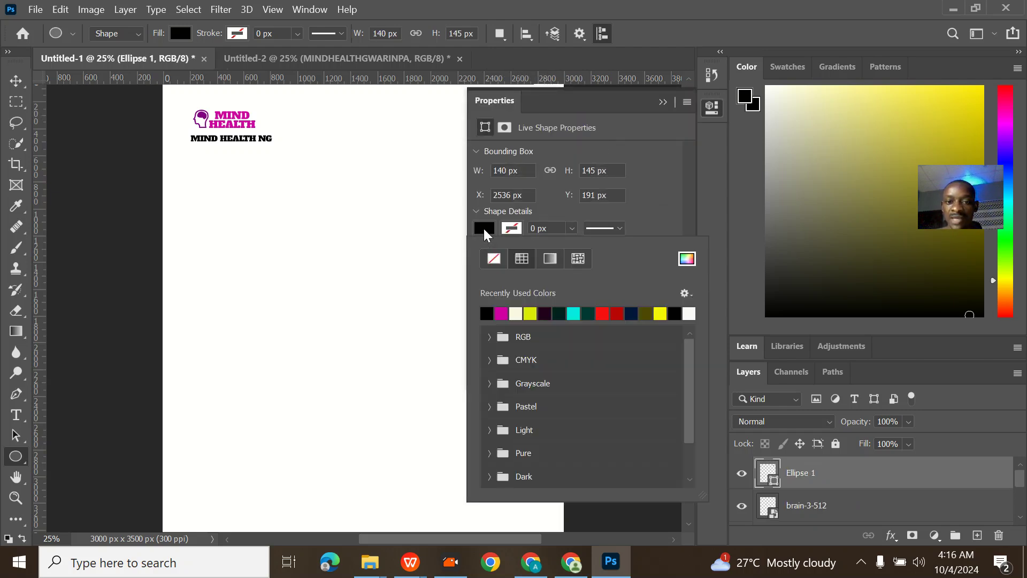
click(688, 259)
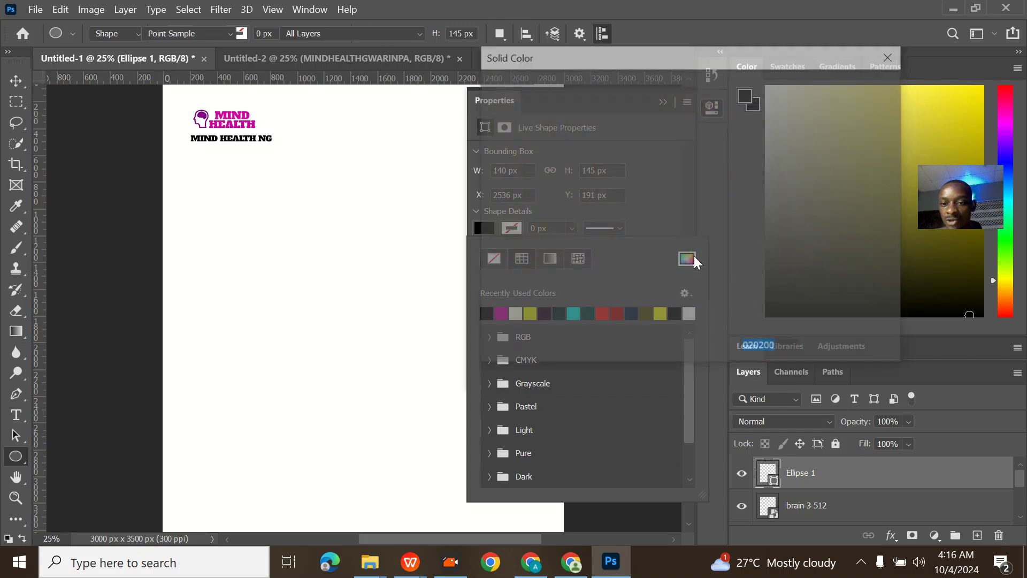
click(710, 291)
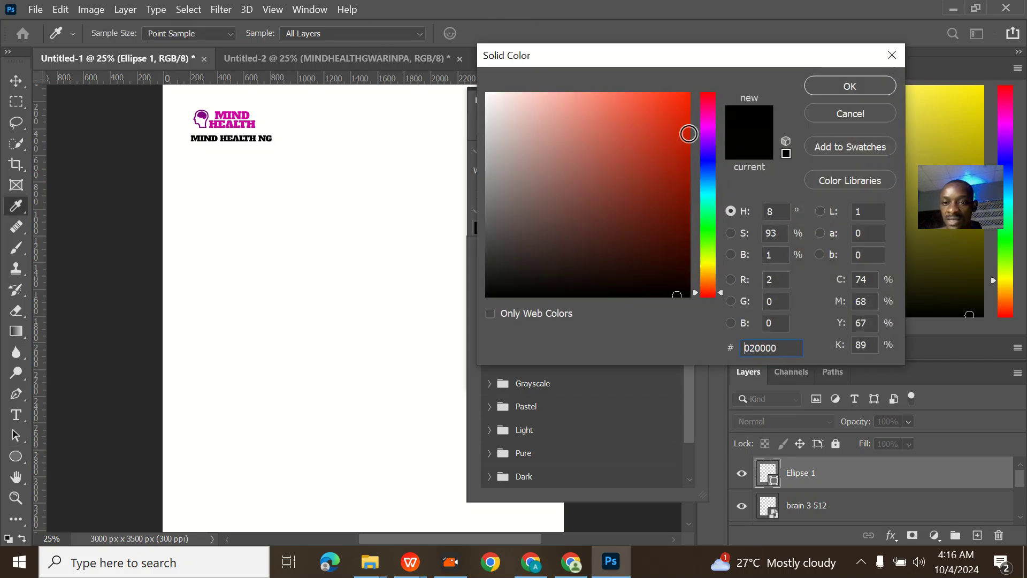
drag(710, 291, 710, 283)
click(686, 103)
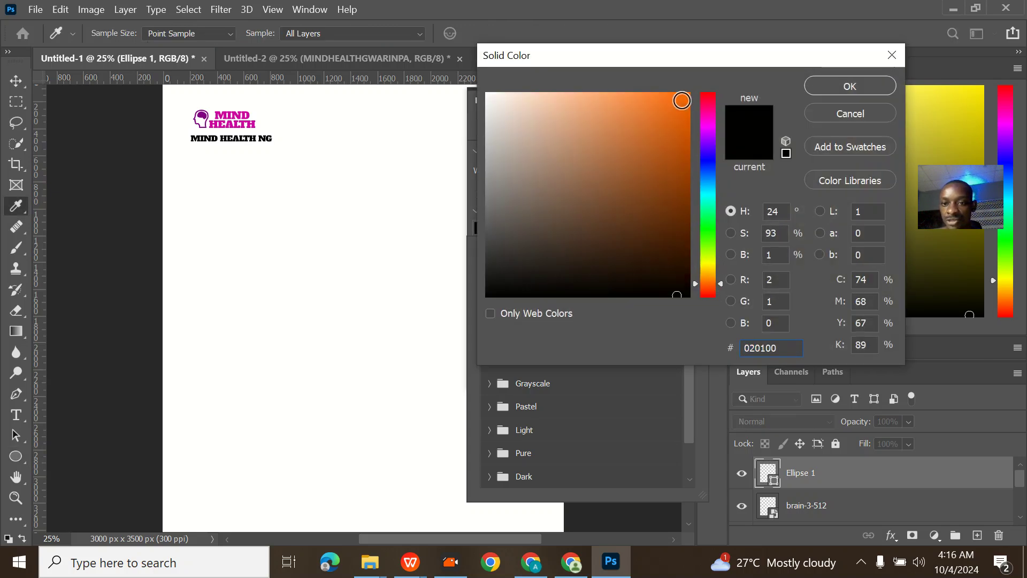
click(839, 92)
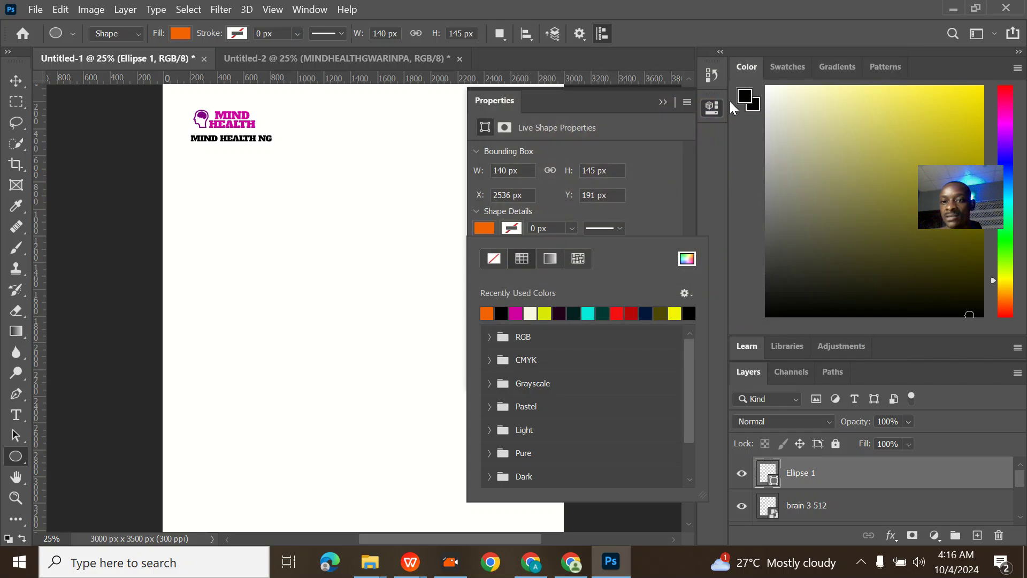
click(671, 104)
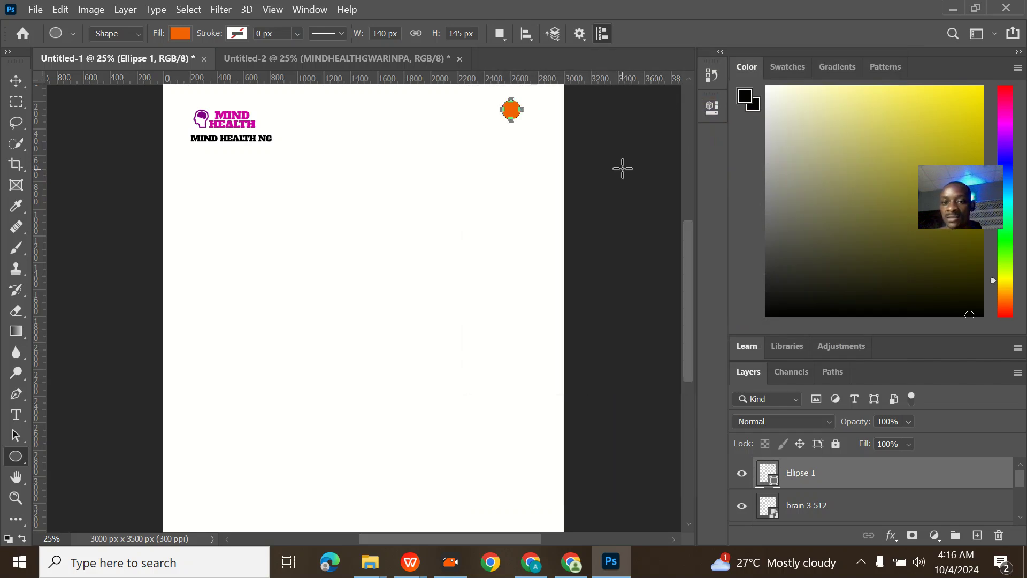
- Duplicate the orange ellipse and place the copy immediately to its right, level with the original
click(19, 83)
click(538, 136)
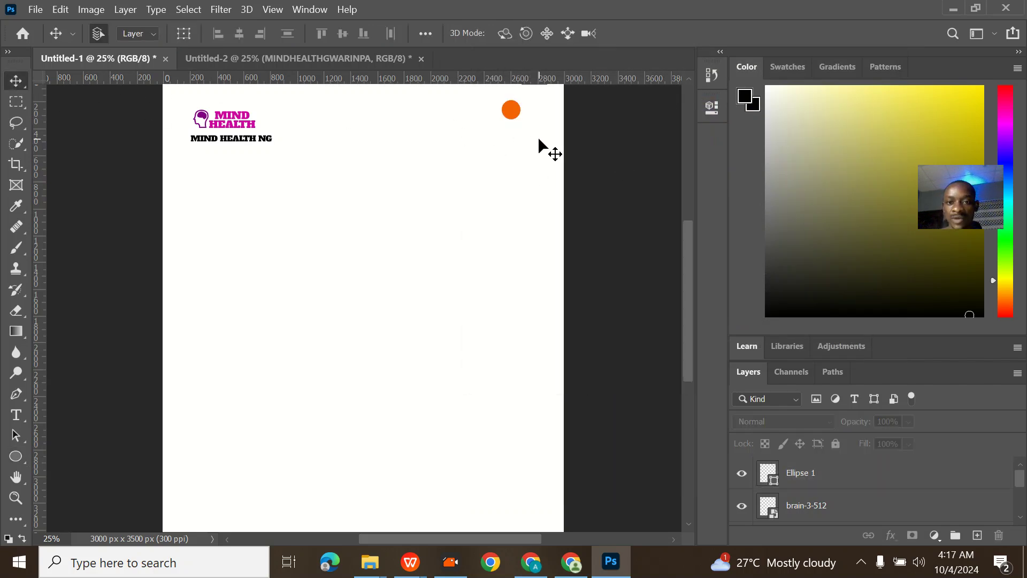
click(509, 110)
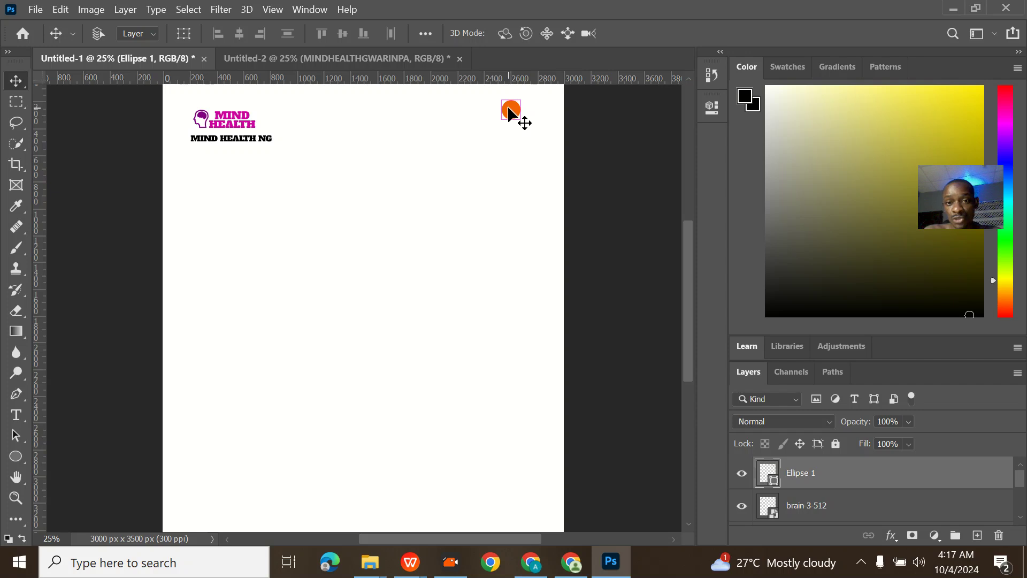
key(ctrl+j)
drag(509, 110, 532, 112)
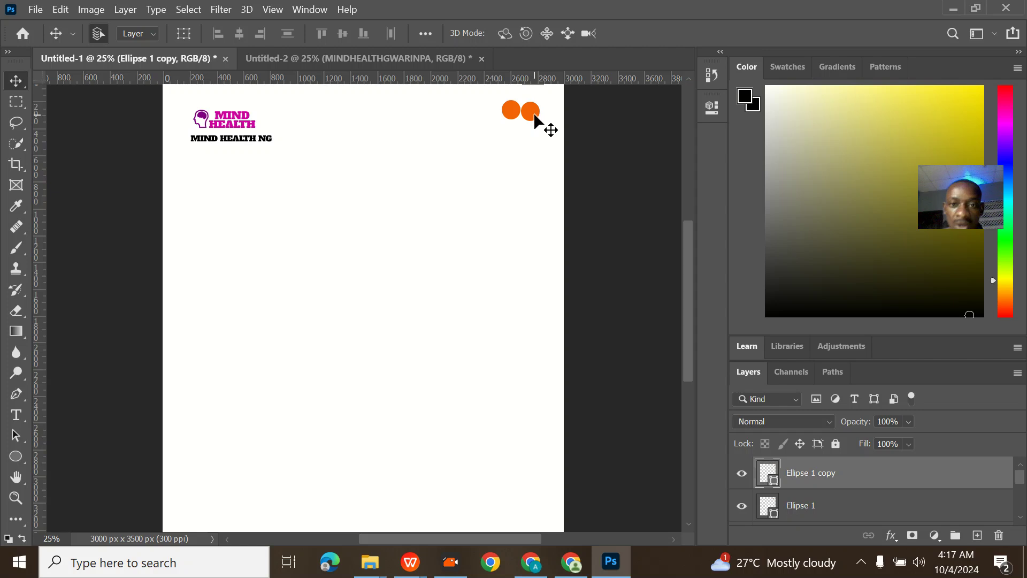
drag(531, 109, 535, 113)
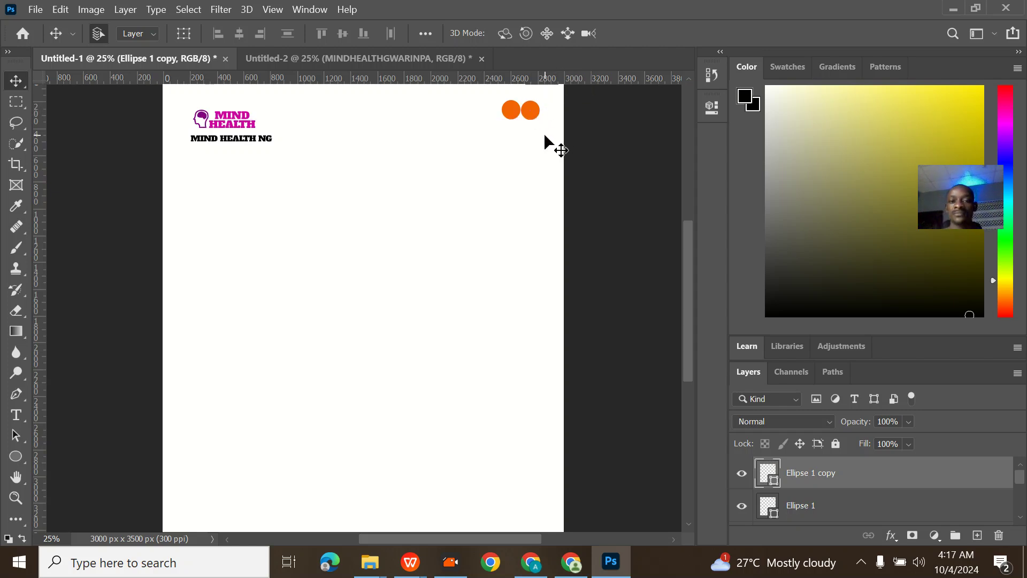
- Check the heading in the Untitled-2 reference, and add the text "join us" below the orange dots in Untitled-1
click(328, 60)
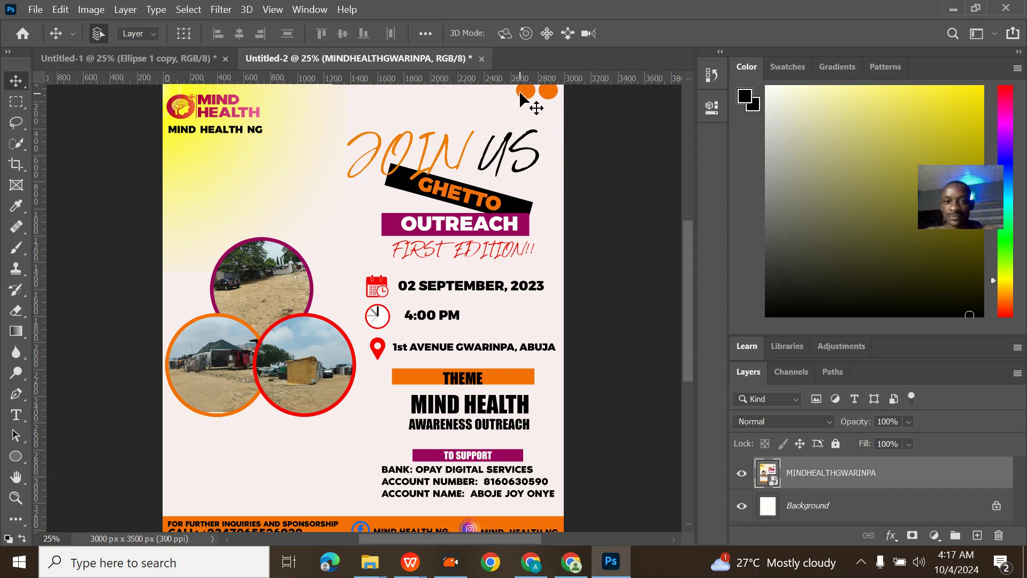
click(165, 62)
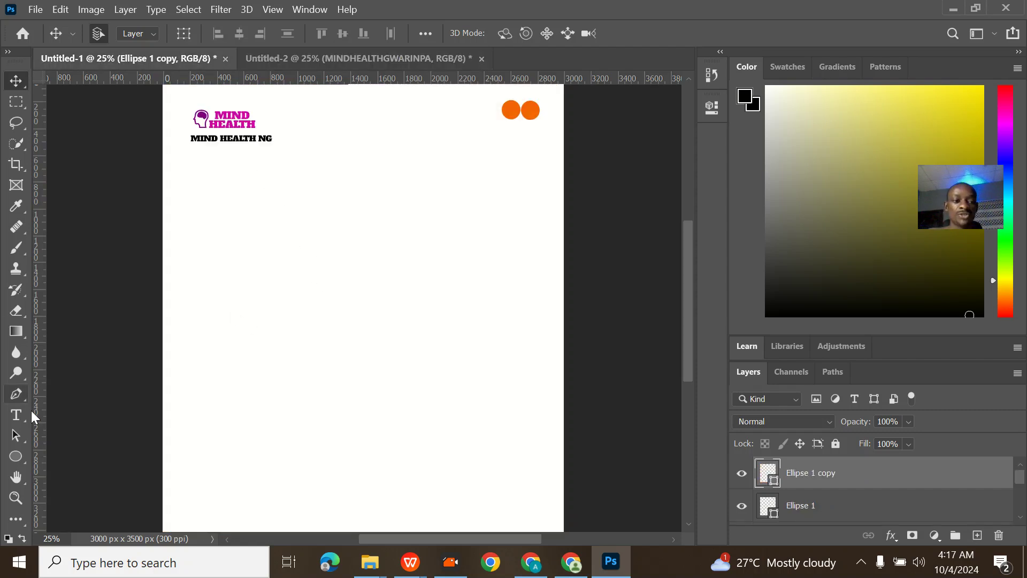
click(20, 421)
click(430, 167)
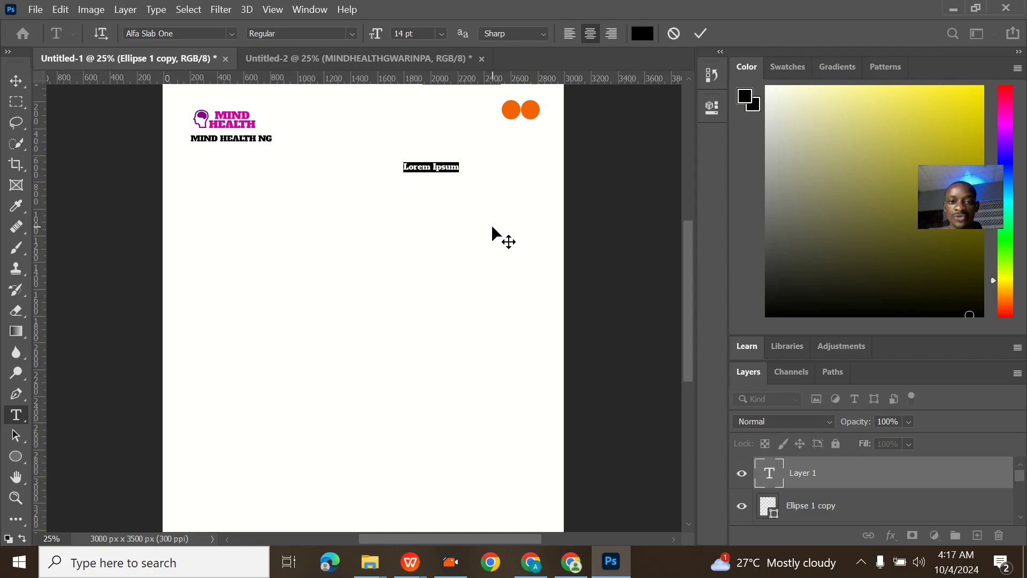
text(is)
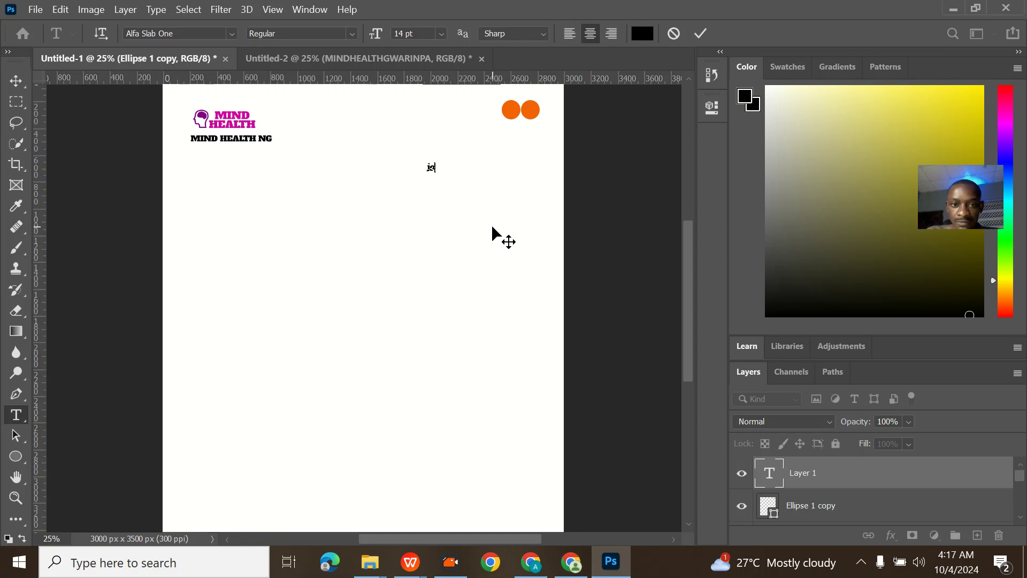
text(in us)
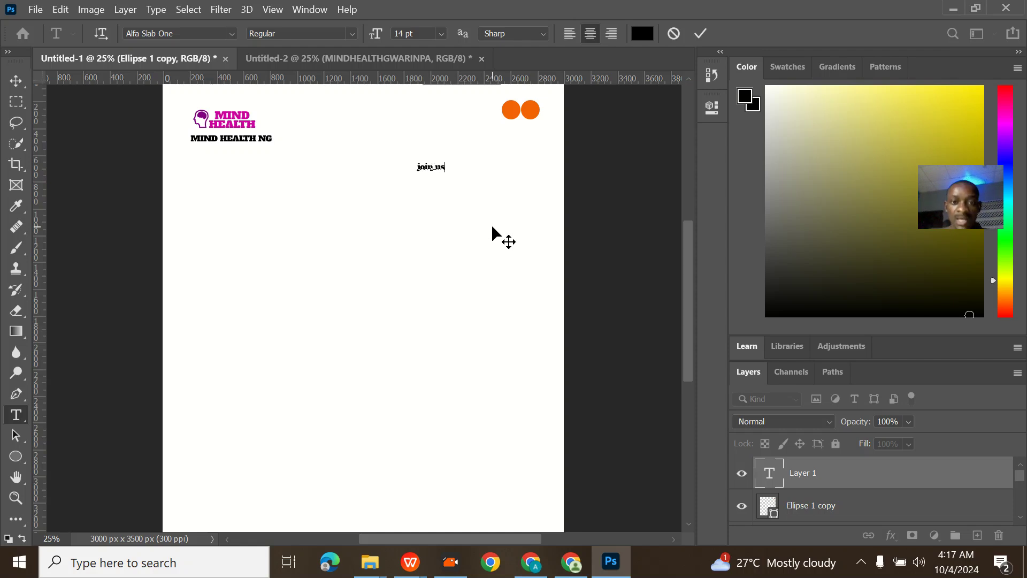
- Format the "join us" text in Brittany Signature at 60 pt
drag(446, 163, 360, 158)
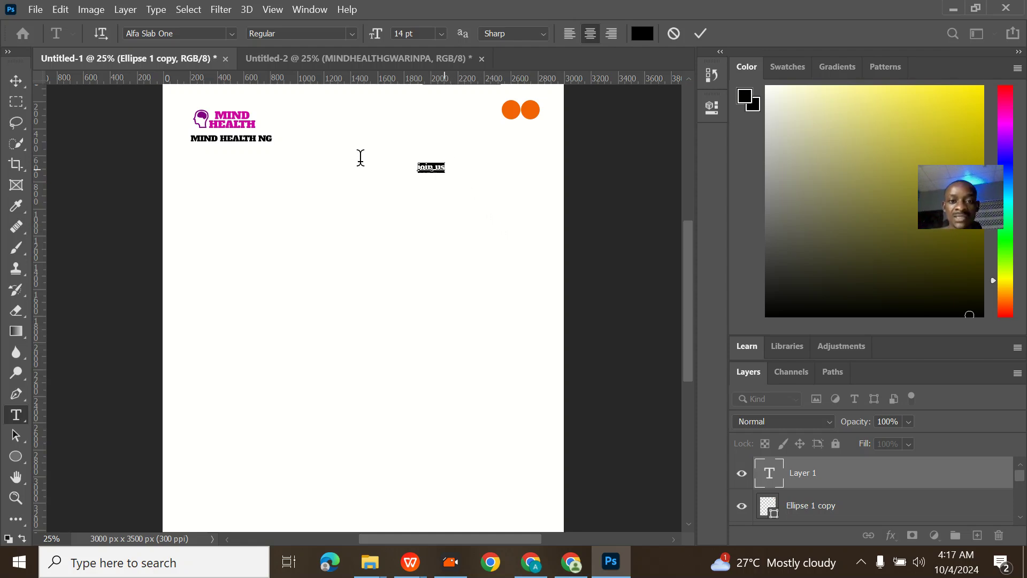
click(231, 33)
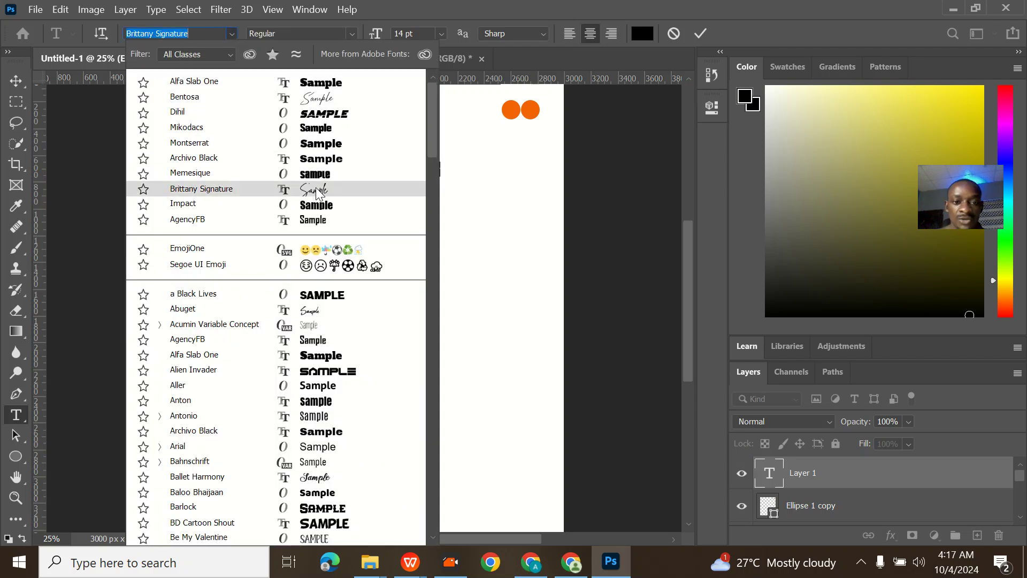
scroll(345, 335, down, 4)
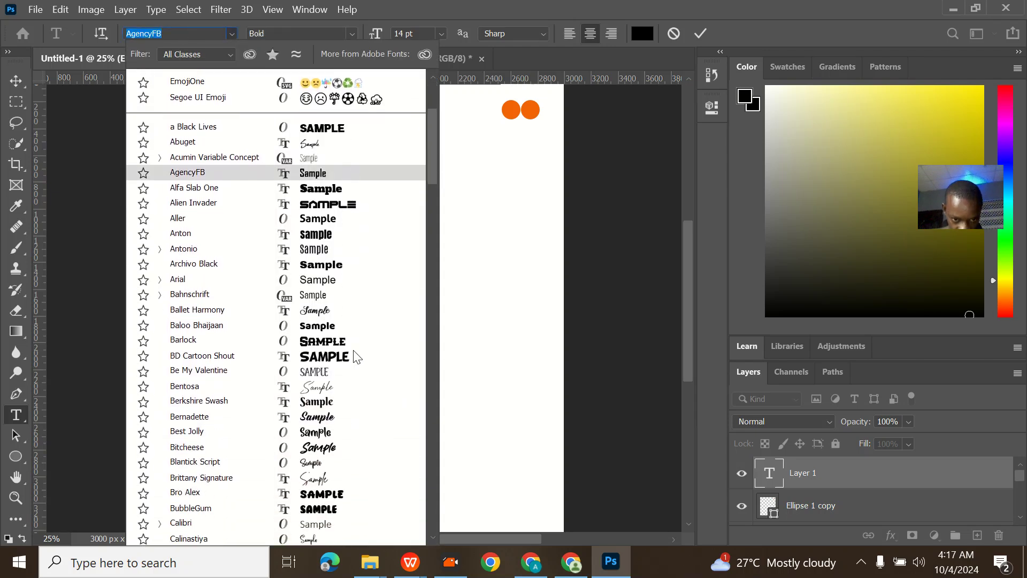
click(323, 480)
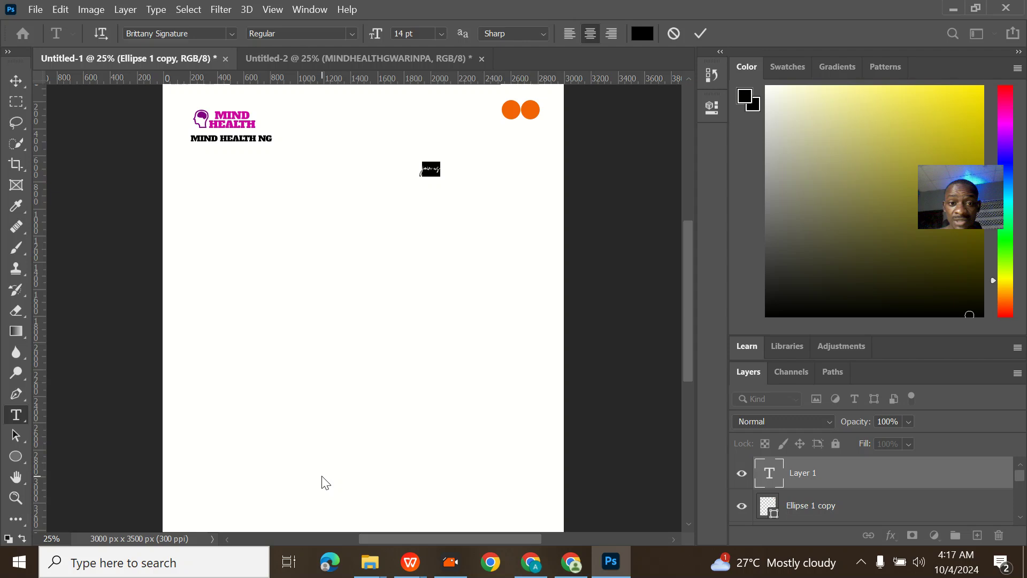
click(440, 35)
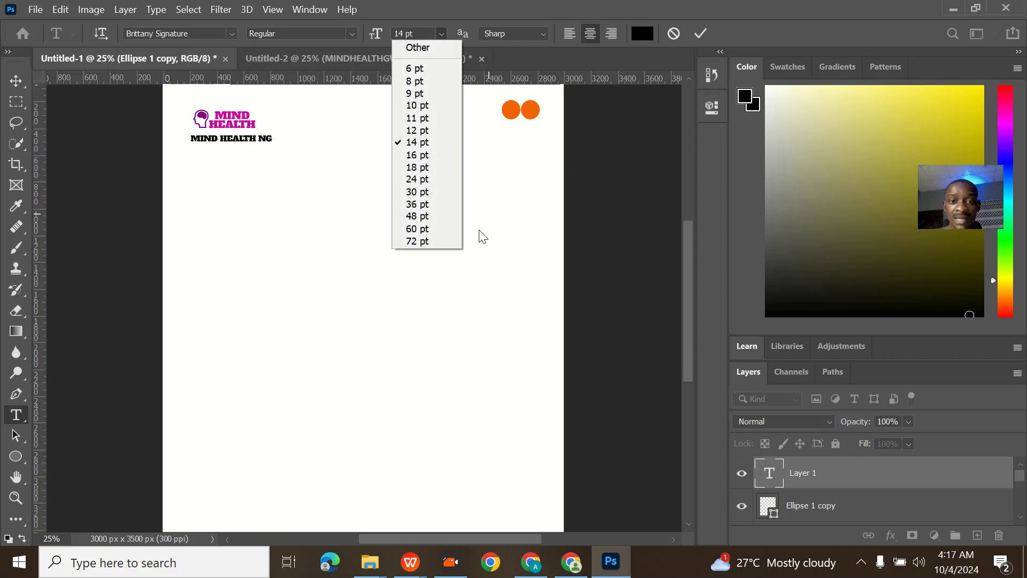
click(425, 215)
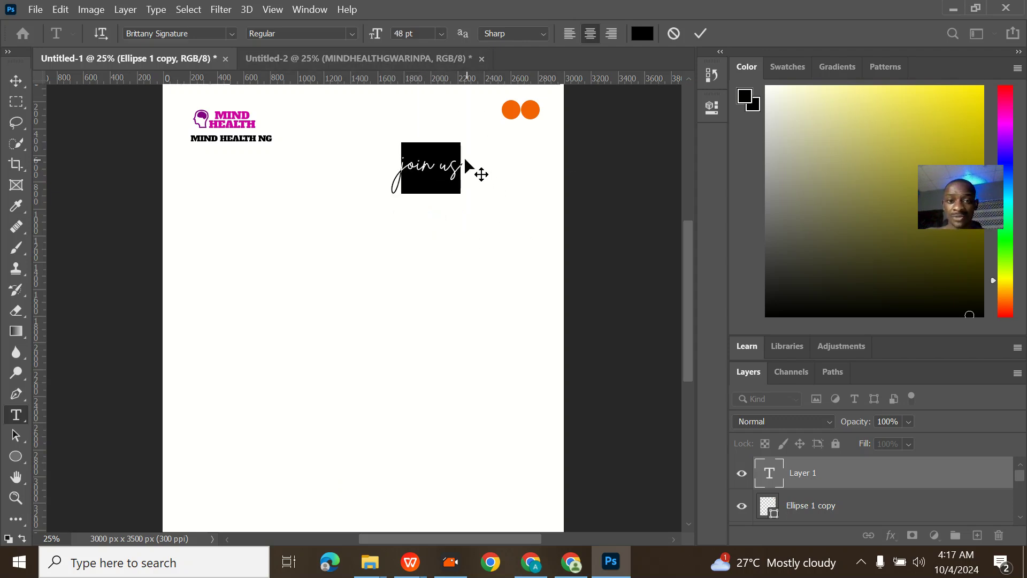
click(441, 34)
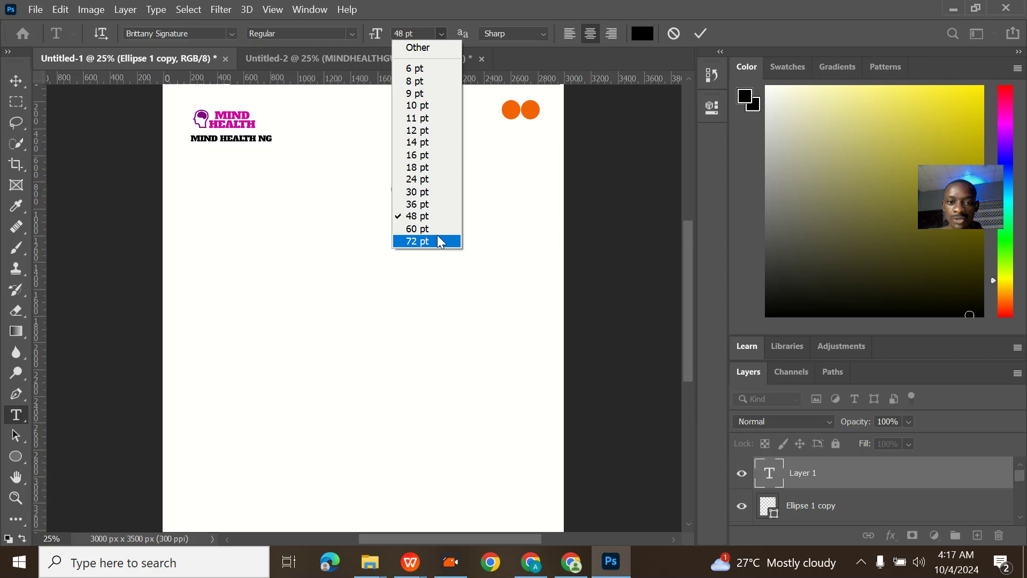
click(417, 229)
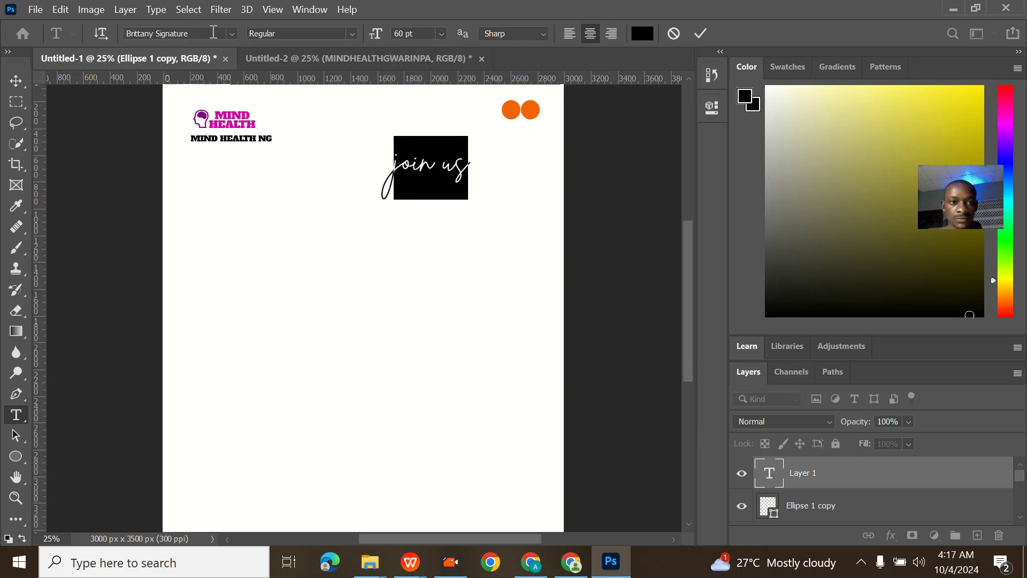
- Compare the "join us" lettering with the heading in the Untitled-2 reference flyer
click(230, 32)
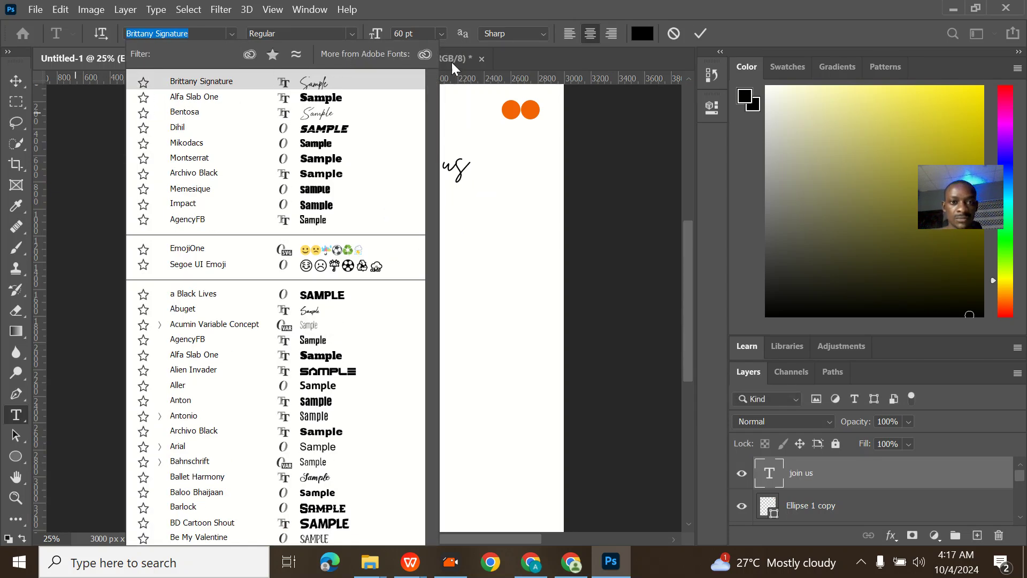
click(500, 60)
click(398, 59)
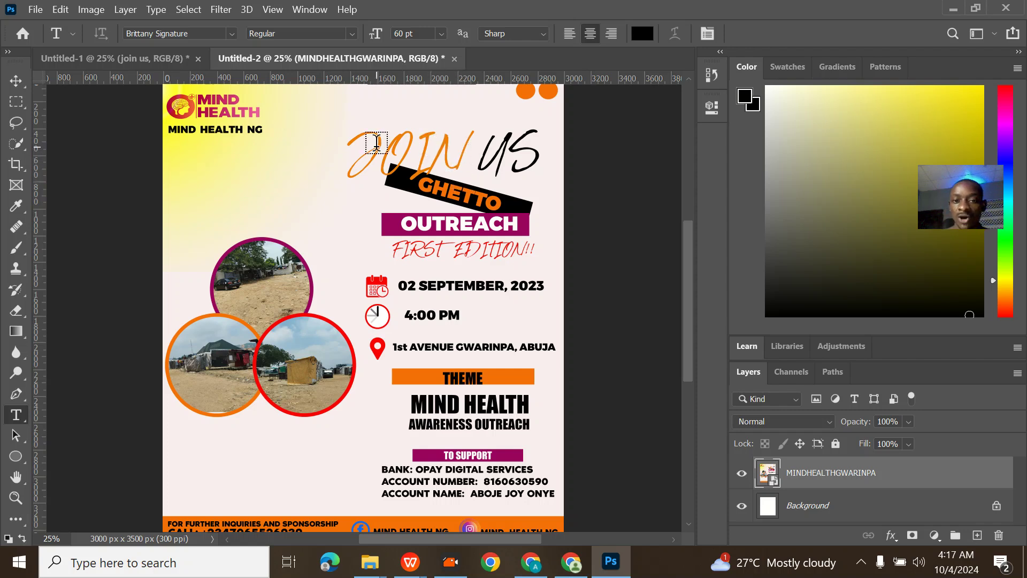
click(152, 60)
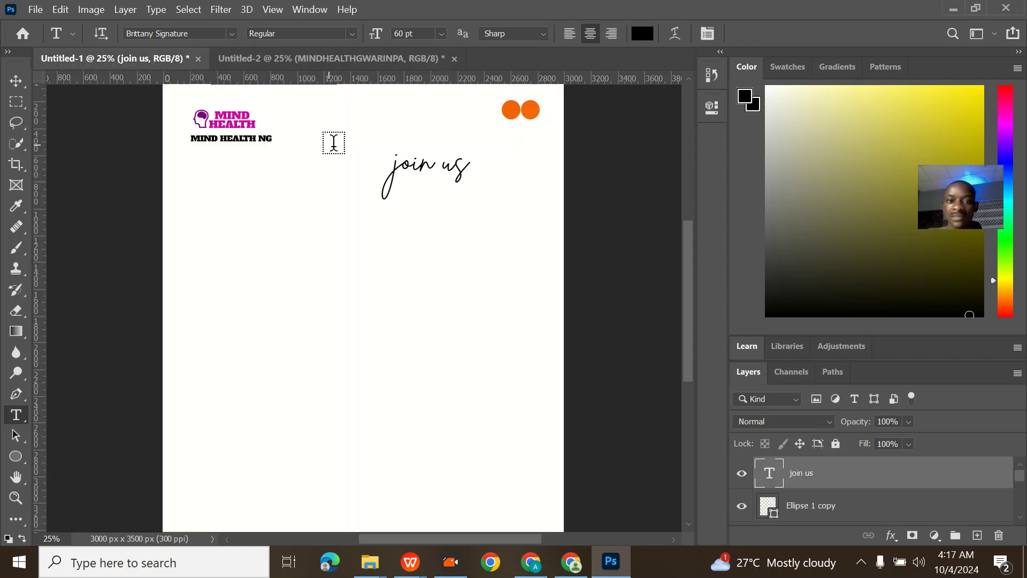
drag(470, 154, 328, 169)
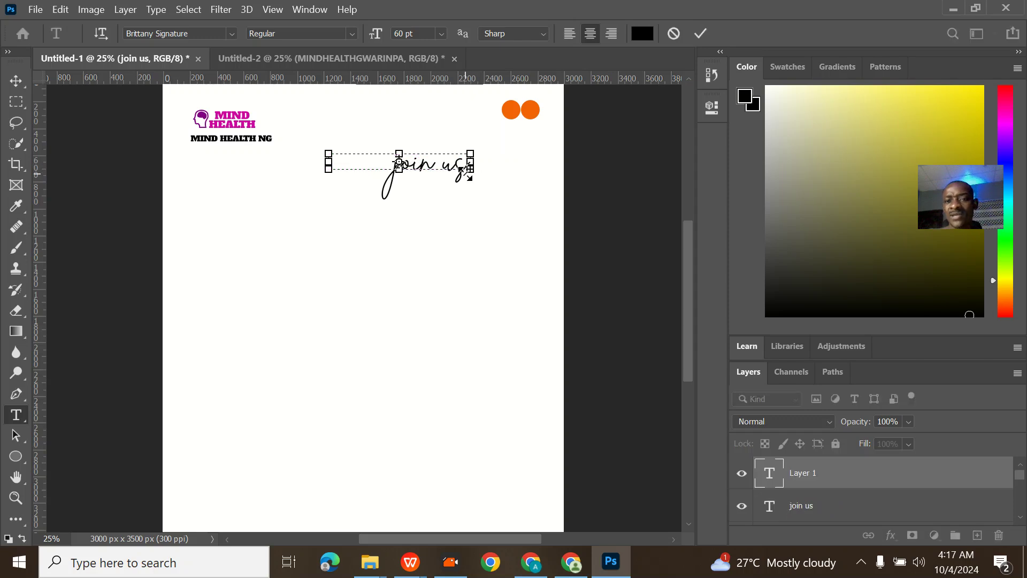
click(701, 33)
key(ctrl+z)
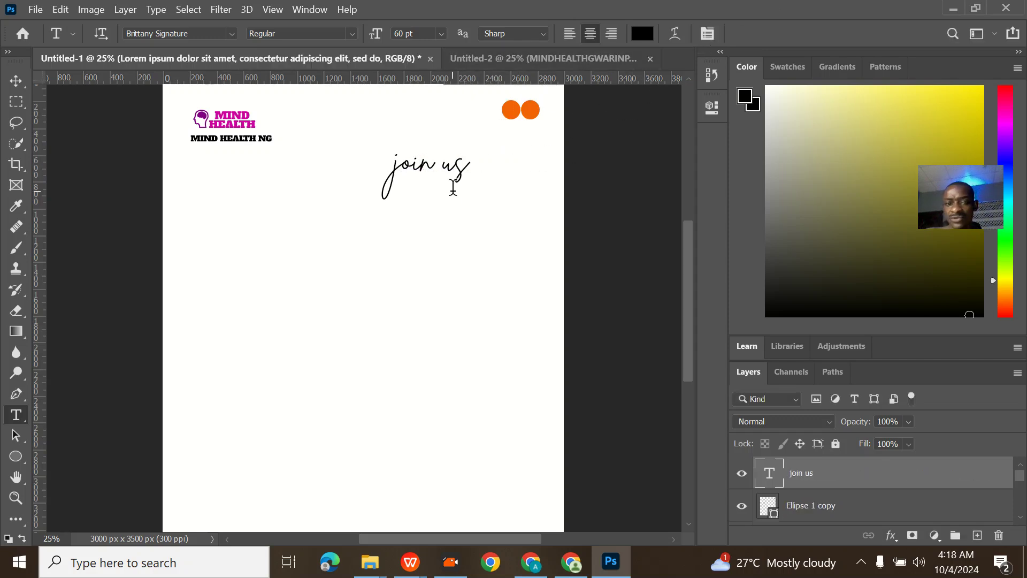
- Set the size of the whole "join us" text to 72 pt
click(467, 170)
key(ctrl+a)
click(445, 33)
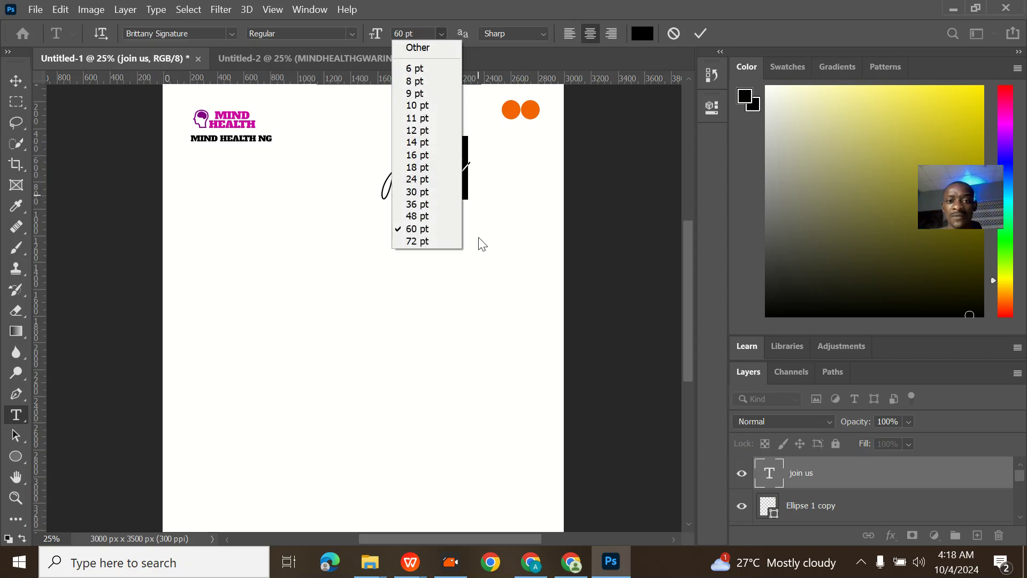
click(415, 239)
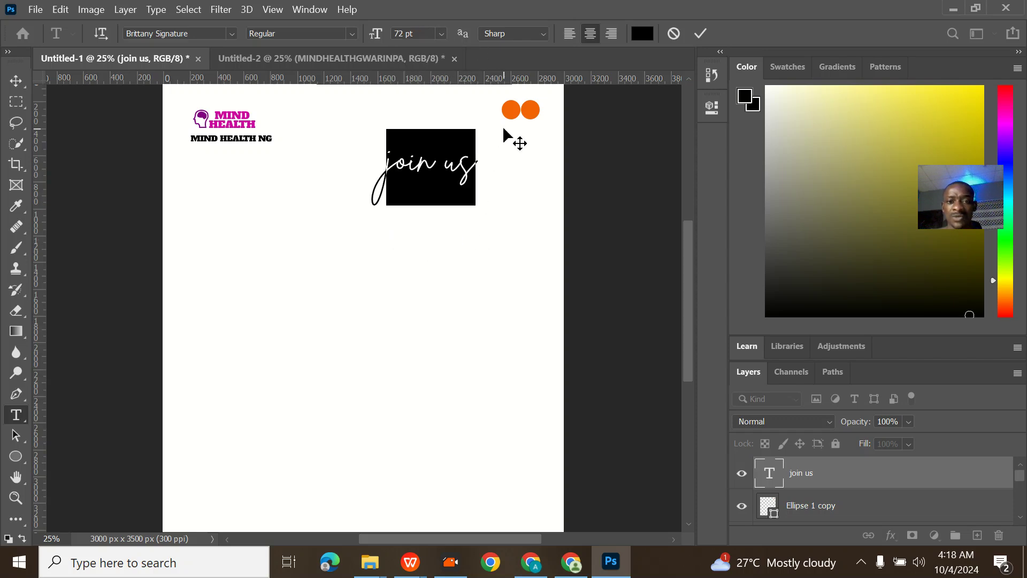
- Recolour the word "join" in the "join us" text to orange e56904
click(472, 138)
drag(436, 160, 386, 160)
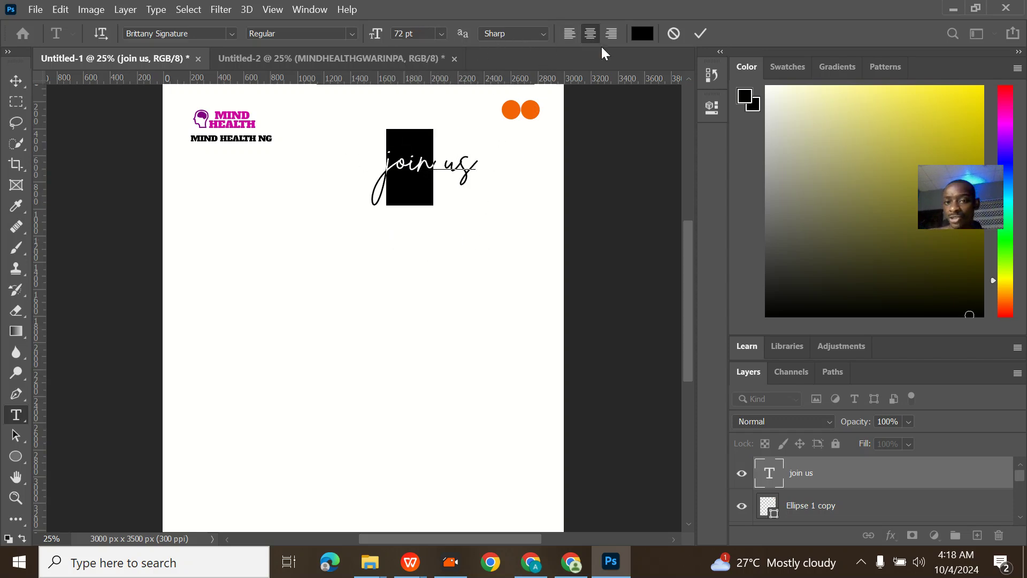
click(642, 38)
click(707, 280)
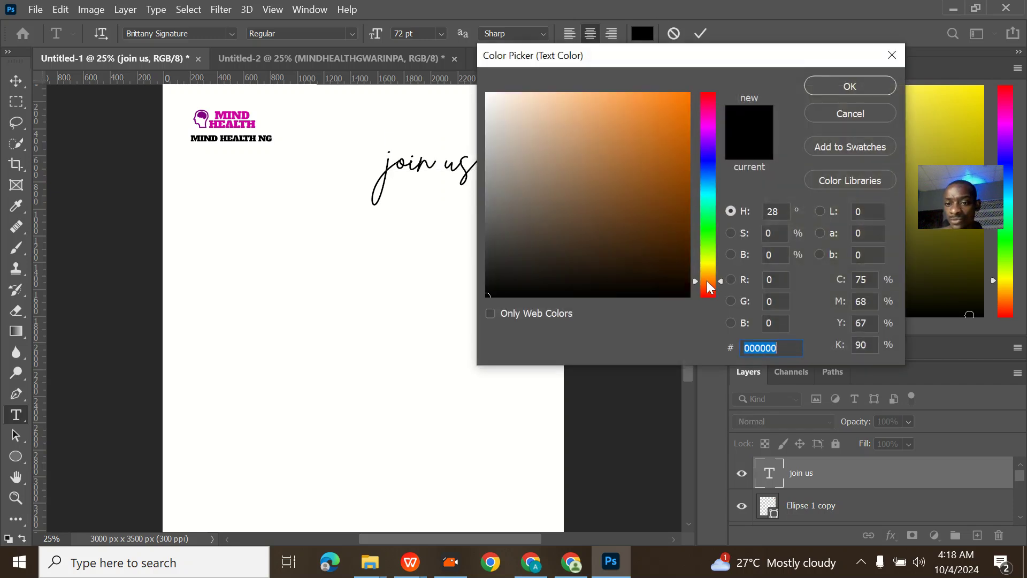
click(708, 288)
click(686, 112)
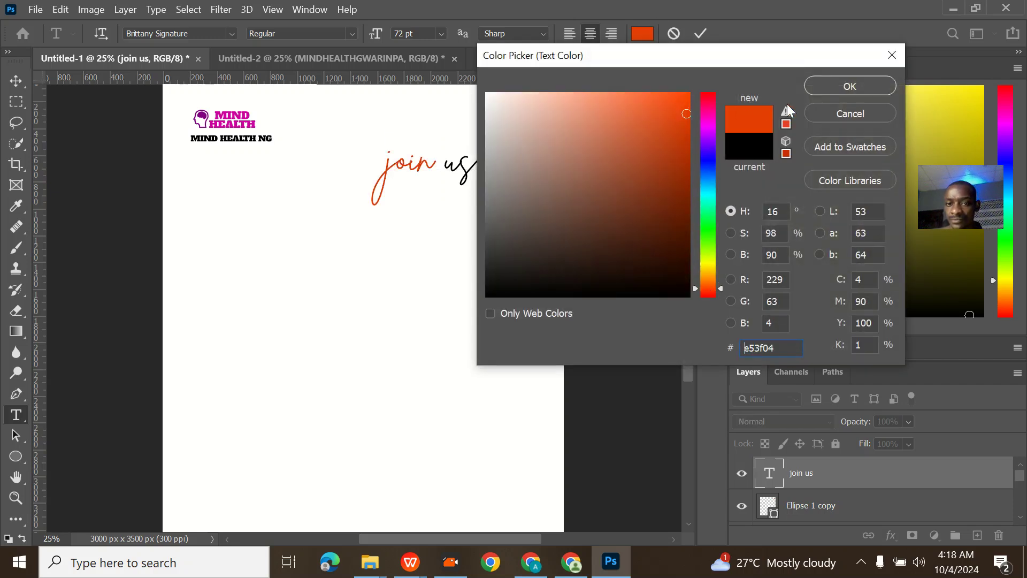
click(711, 281)
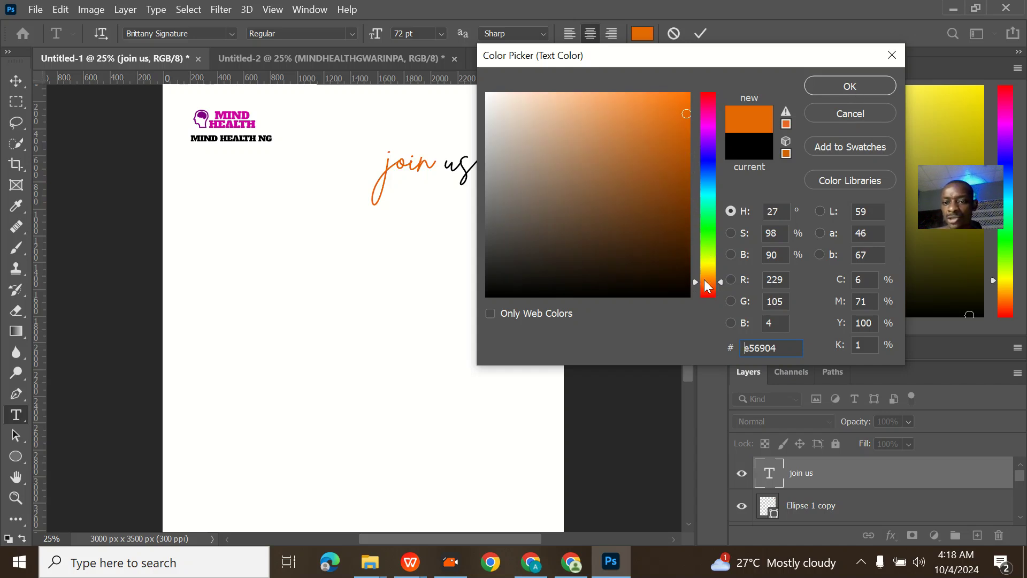
click(848, 86)
click(700, 34)
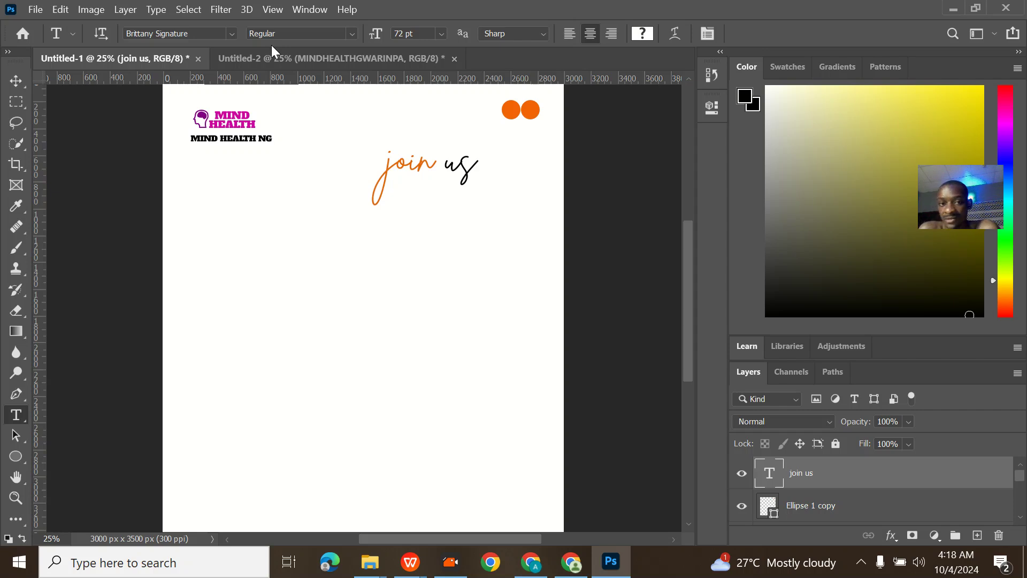
- Check the heading bars in the Untitled-2 reference, and draw a black rectangle about 1066 x 183 px below "join us" in Untitled-1
click(306, 61)
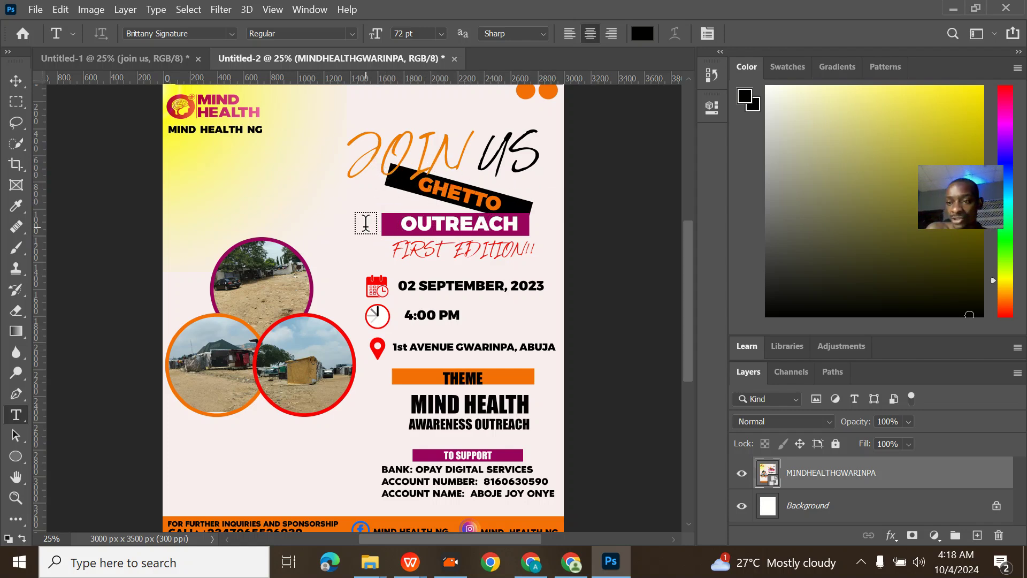
click(162, 56)
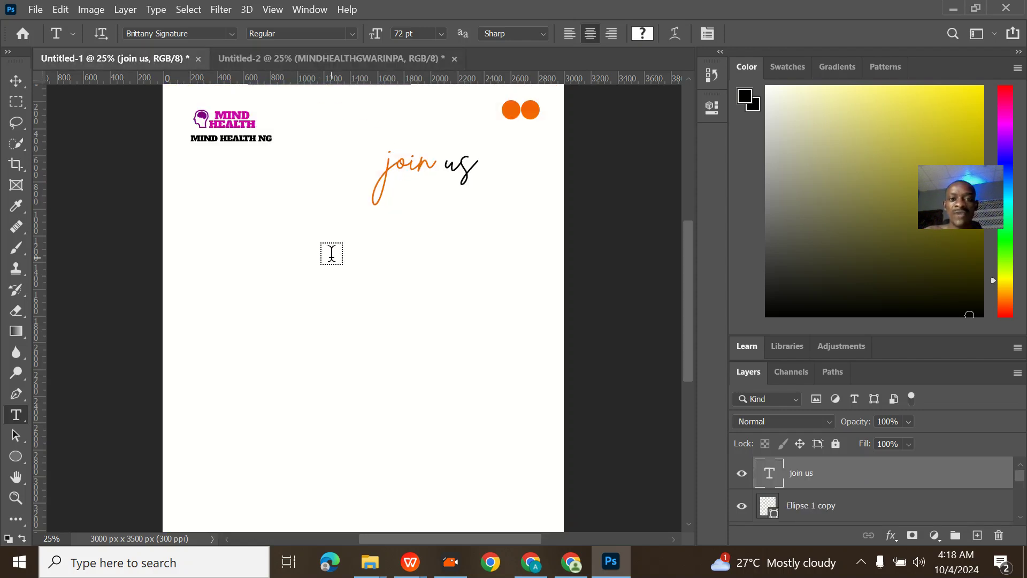
click(14, 458)
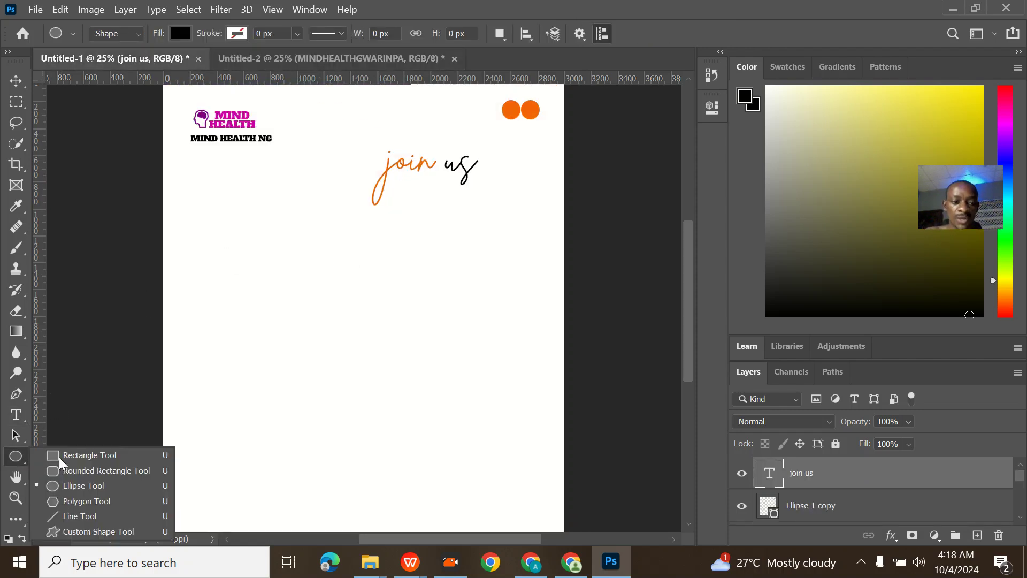
click(88, 456)
drag(334, 240, 474, 266)
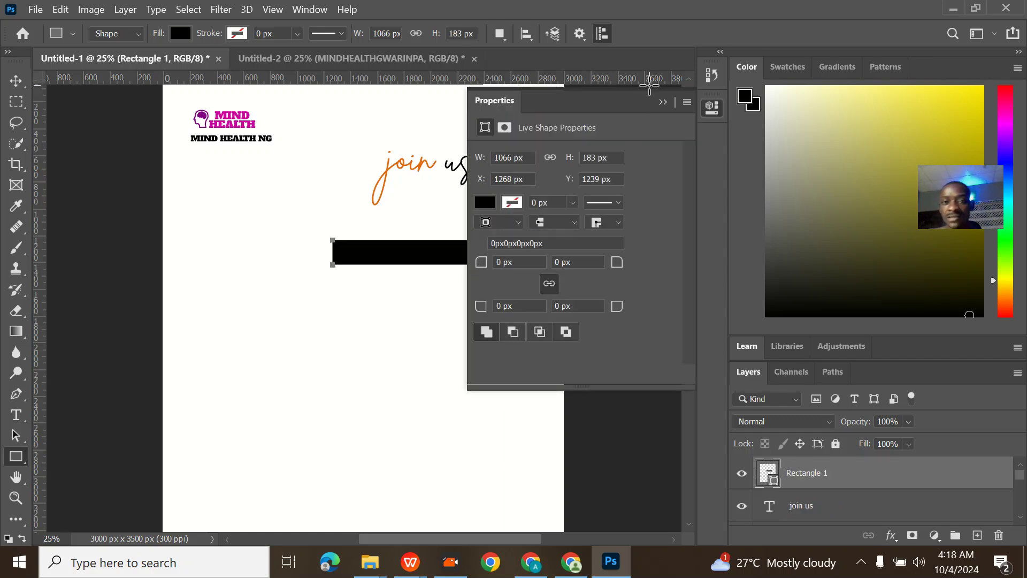
click(665, 103)
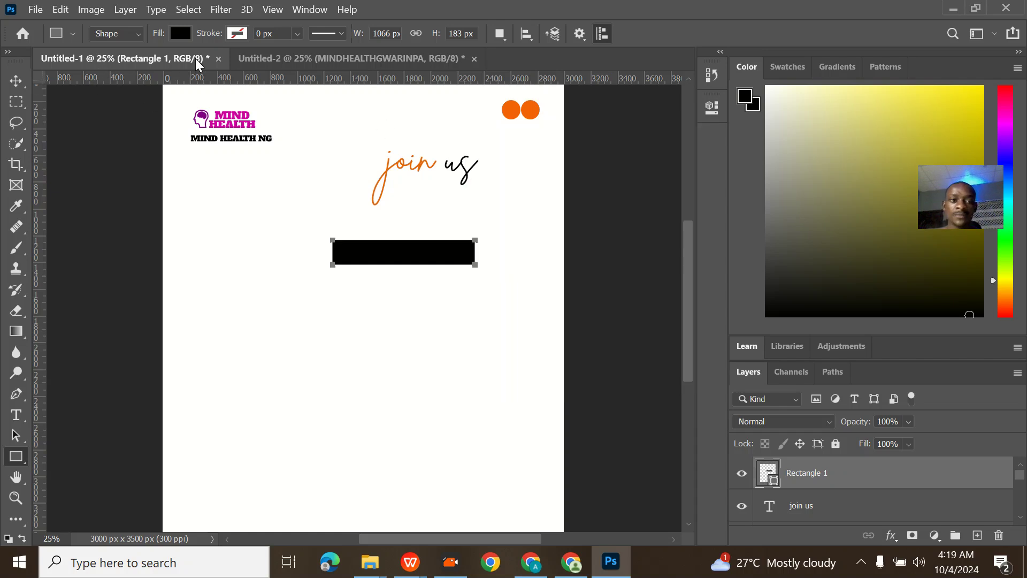
- Compare with the Untitled-2 reference, and place a duplicate of the black rectangle a short distance below the original in Untitled-1
click(332, 60)
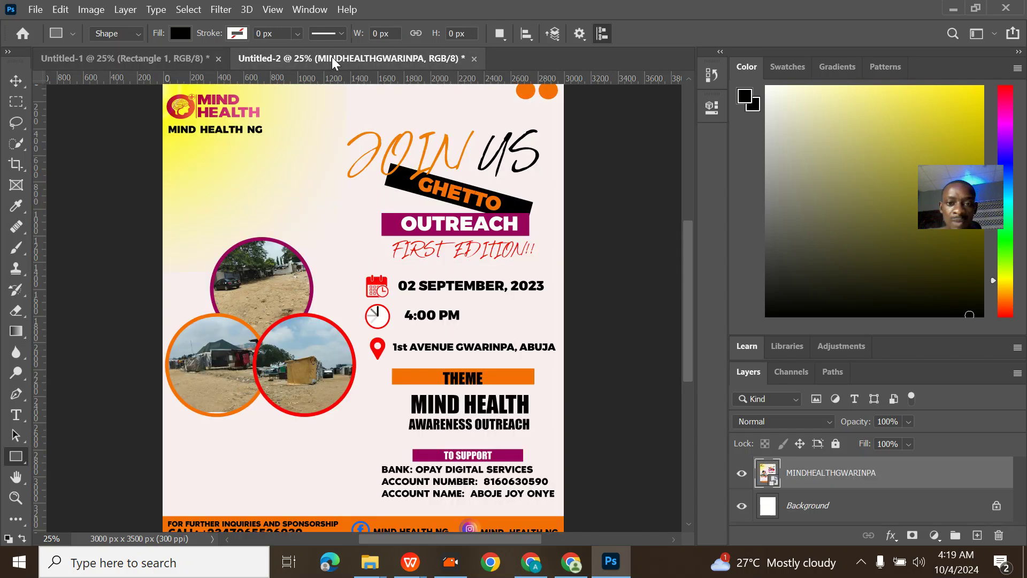
click(141, 60)
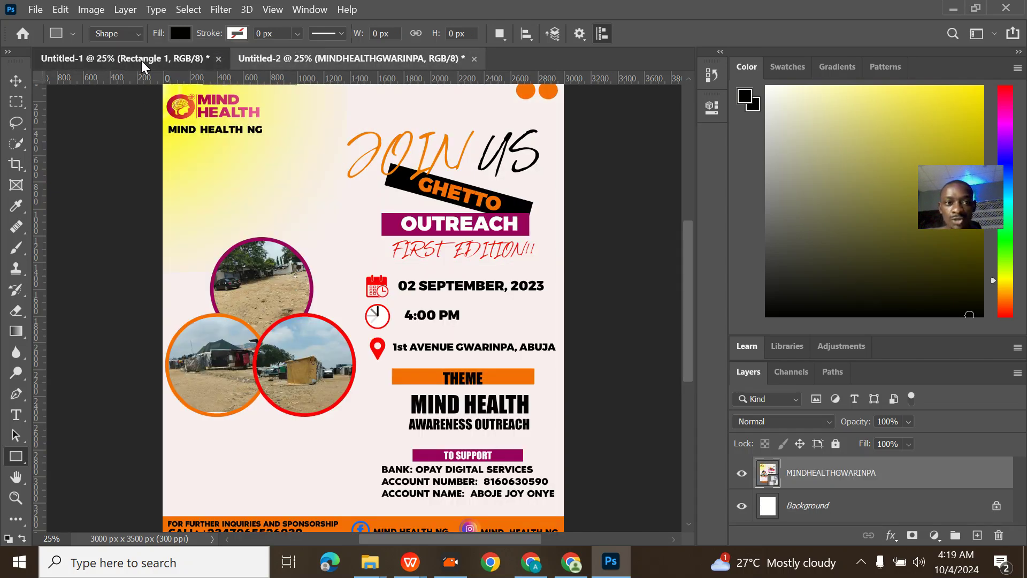
click(15, 80)
drag(394, 258, 406, 310)
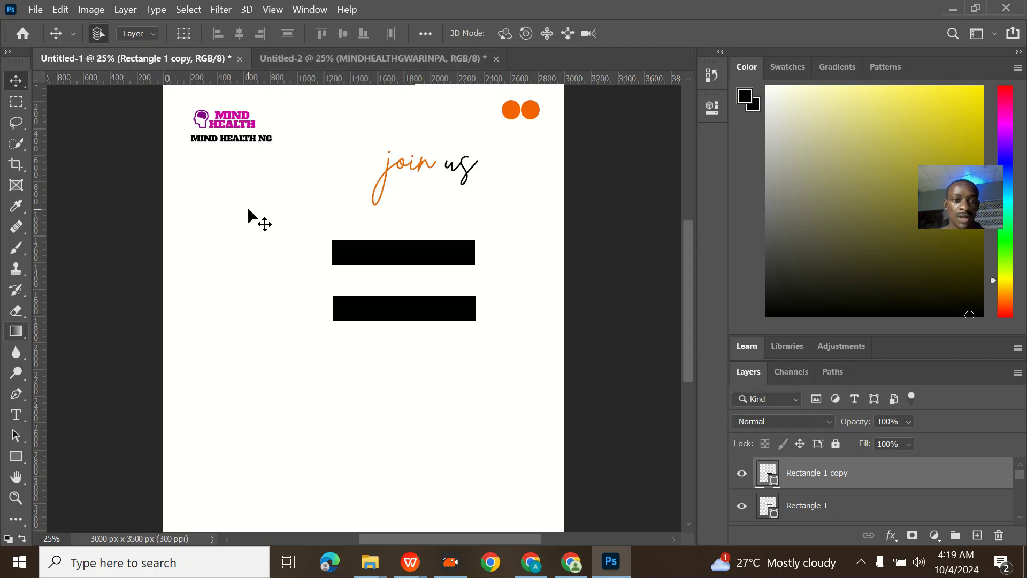
- Check the bar lettering in the Untitled-2 reference, and add the text "GHETTO" below the logo in Untitled-1
click(342, 58)
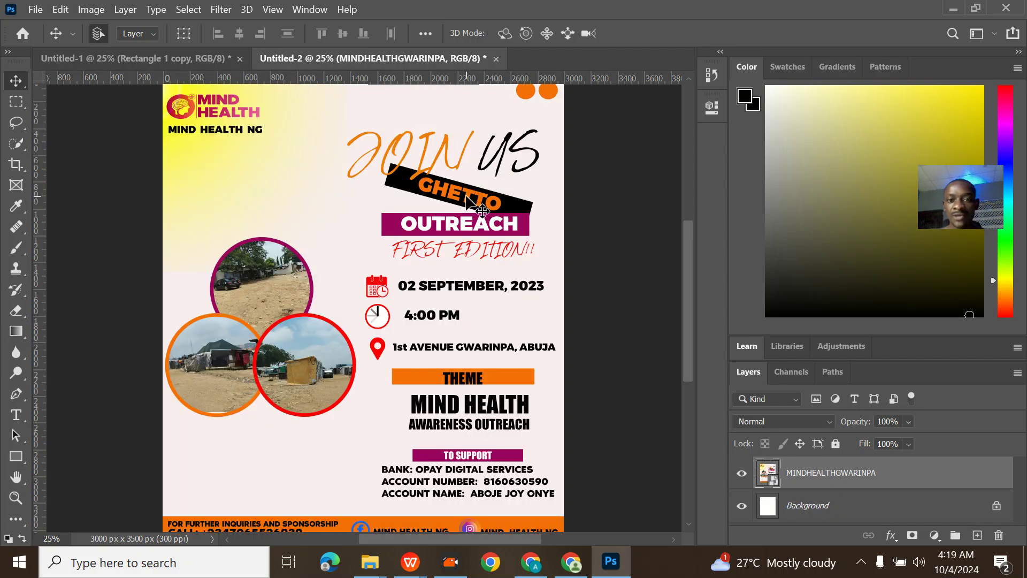
click(191, 60)
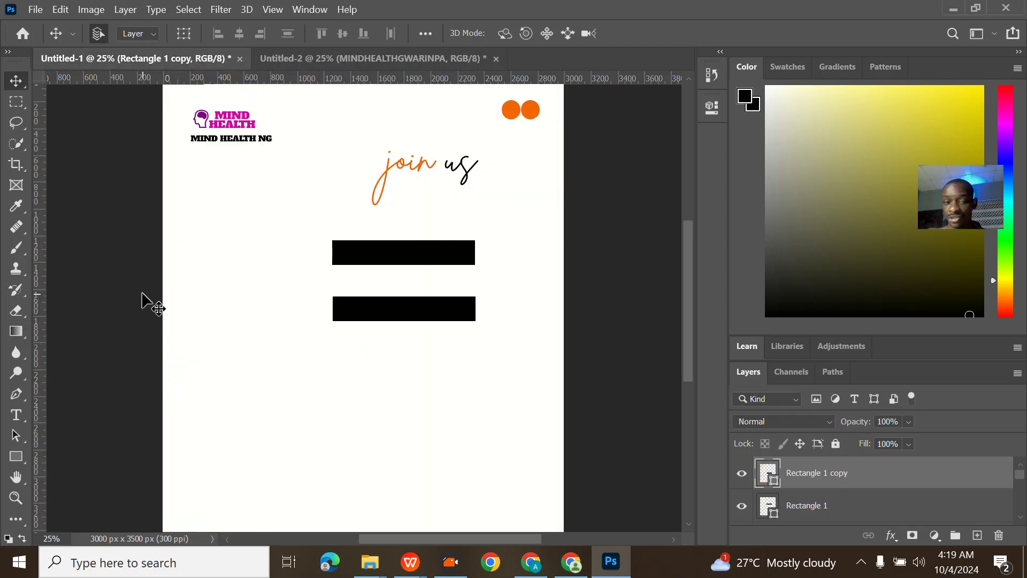
click(21, 416)
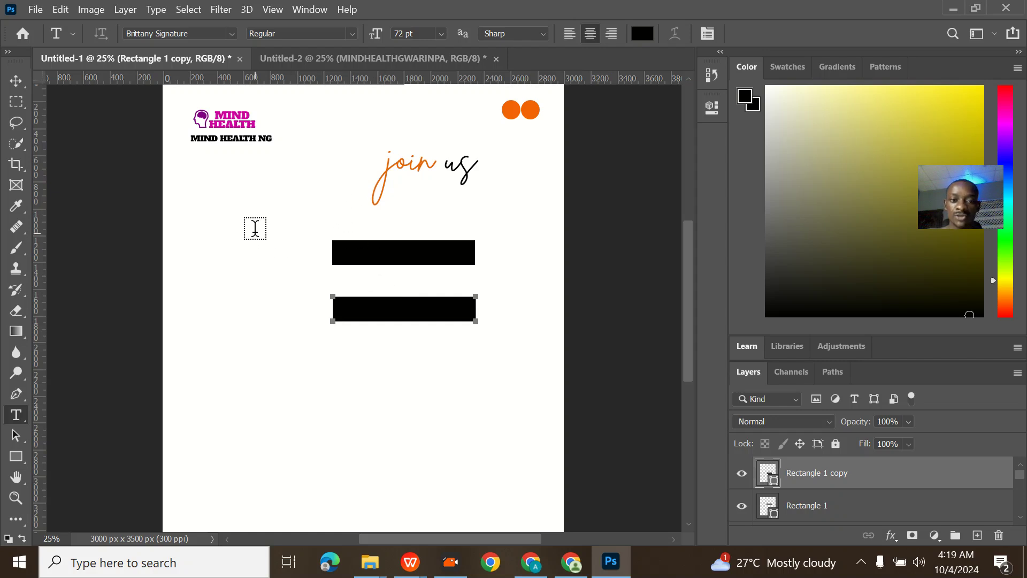
click(255, 229)
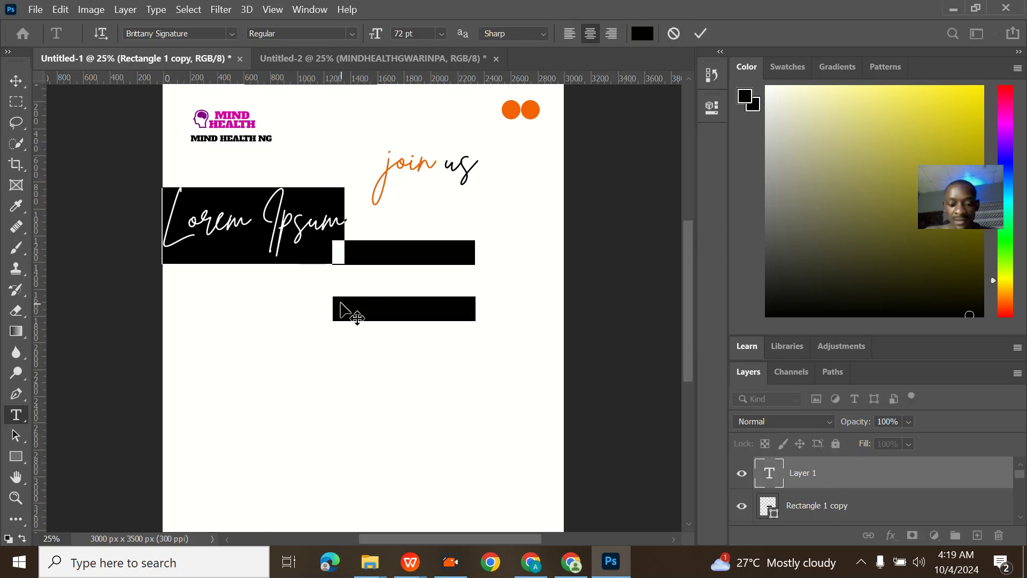
text(g)
key(BackSpace)
key(Caps_Lock)
text(HE)
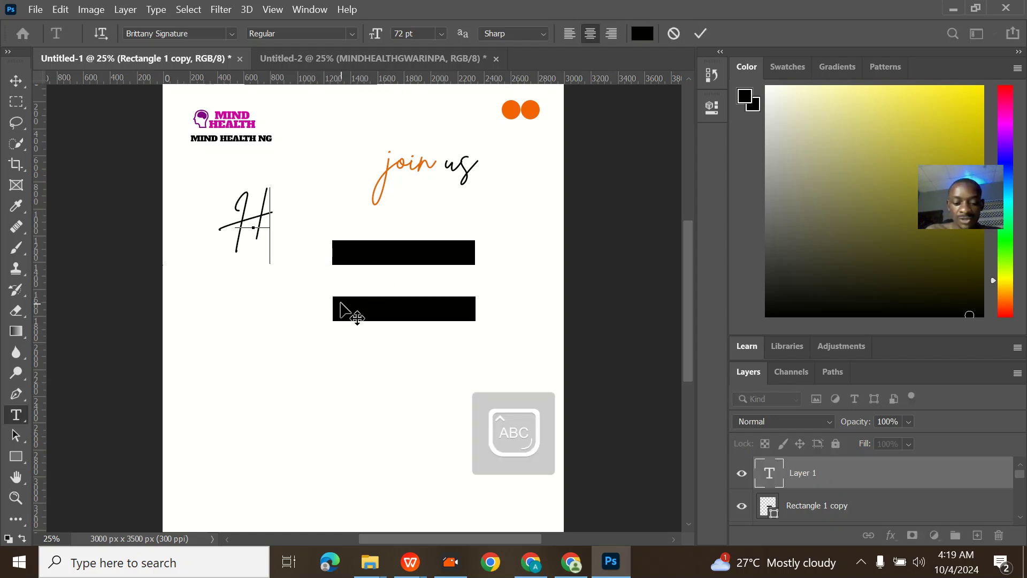
key(BackSpace)
key(BackSpace)
text(G)
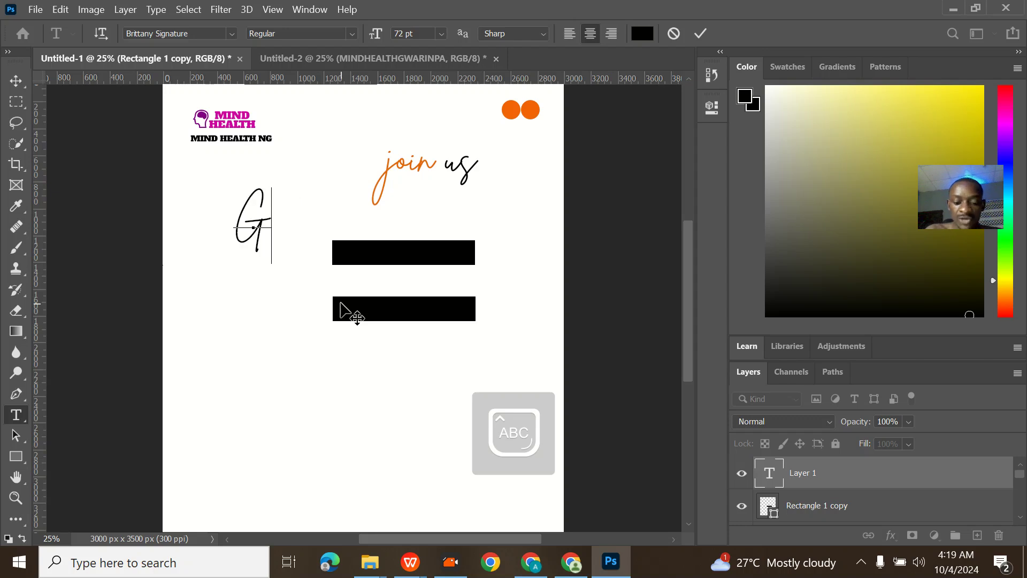
text(HETTO)
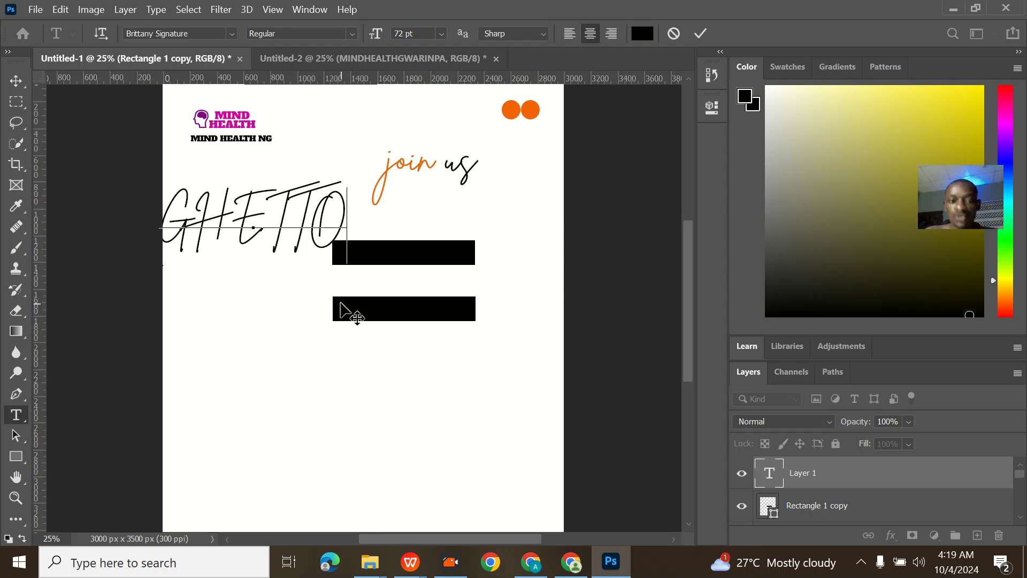
- Set the whole "GHETTO" text in the Montserrat Black font
key(ctrl+a)
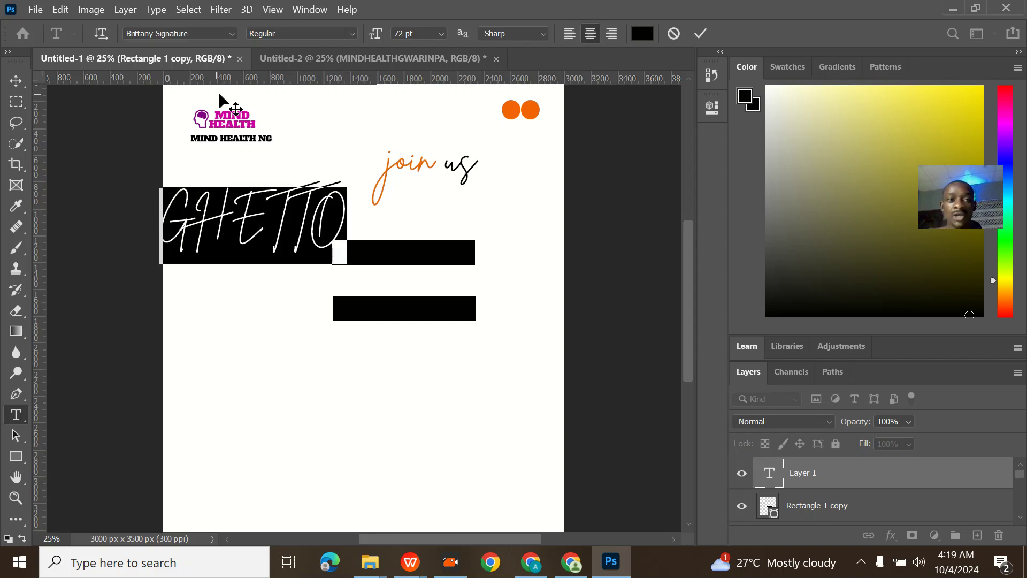
click(231, 34)
click(331, 170)
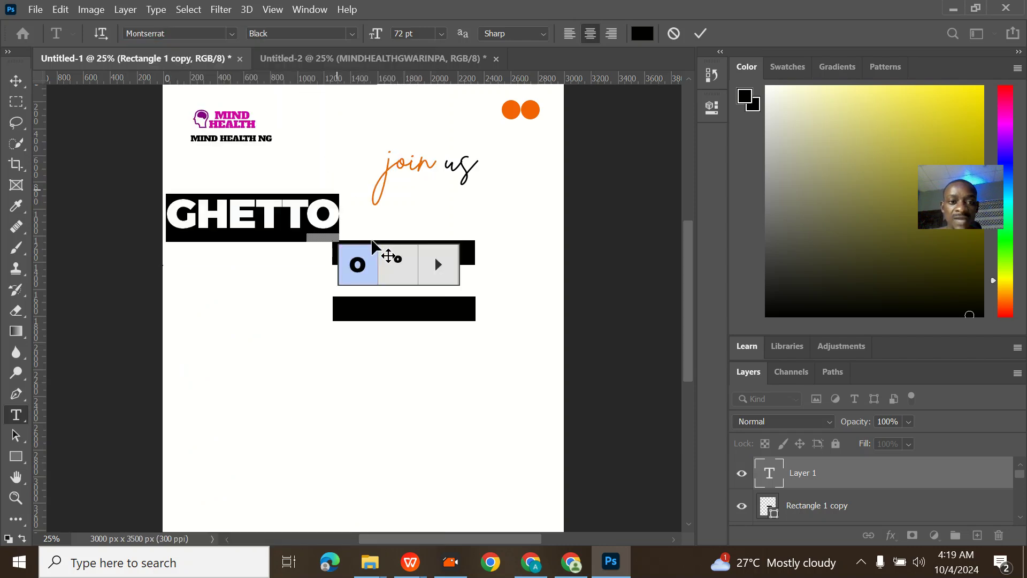
- Recolour the "GHETTO" text to bright orange and commit the text
click(637, 35)
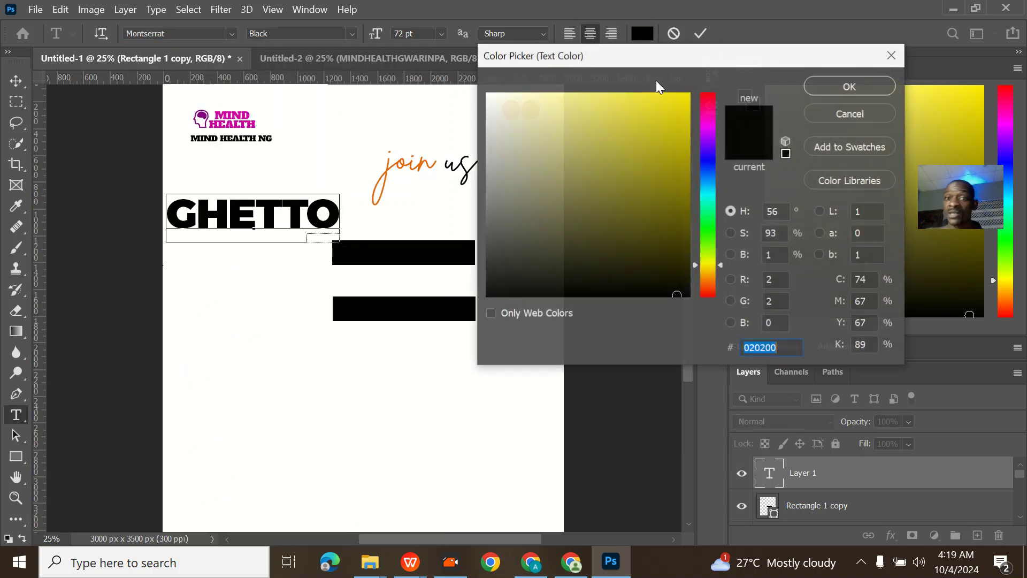
click(708, 283)
drag(688, 140, 686, 115)
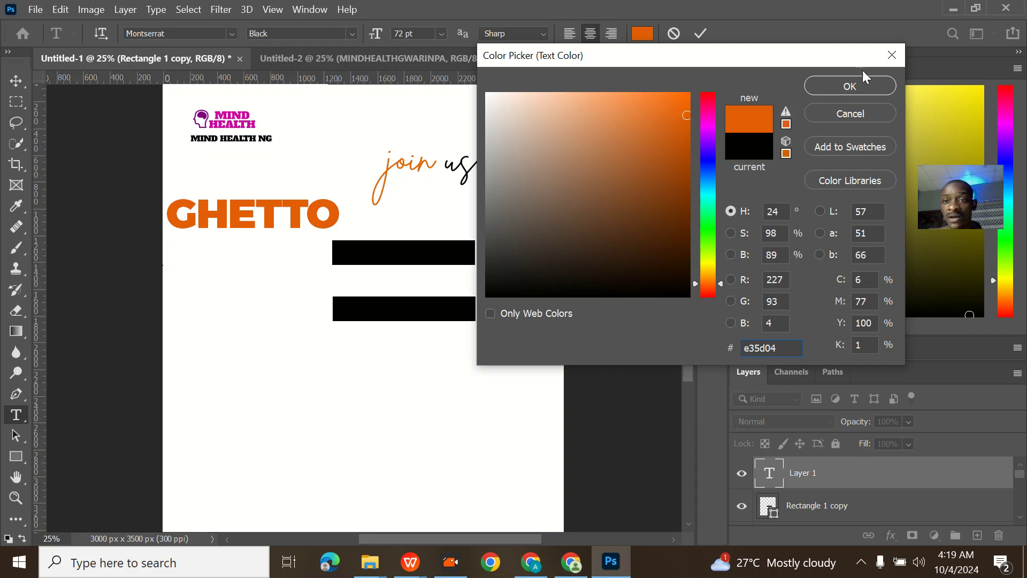
click(690, 102)
click(866, 86)
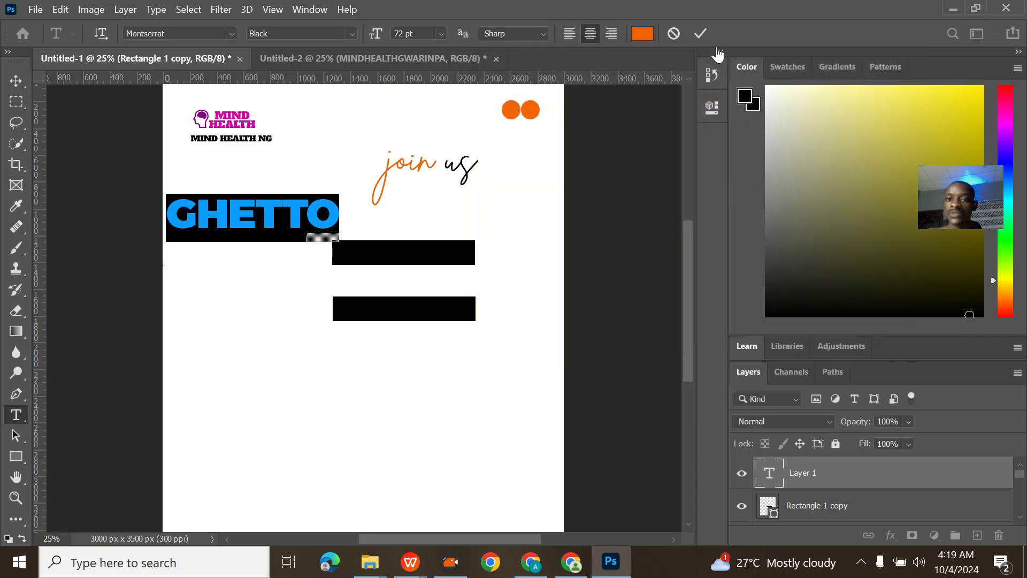
click(701, 33)
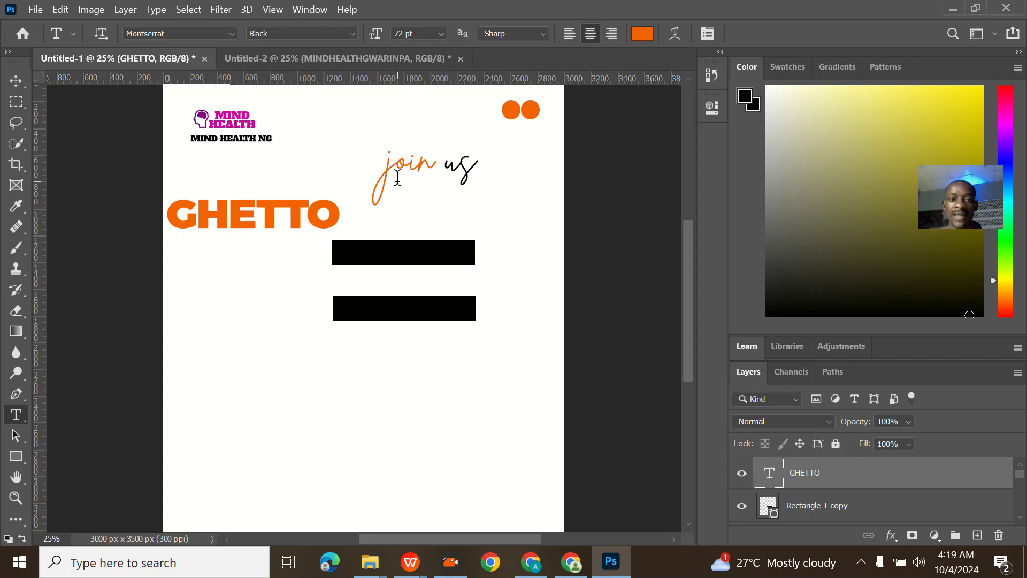
- Set the "GHETTO" text size to 36 pt and centre the text on the upper black rectangle
click(441, 34)
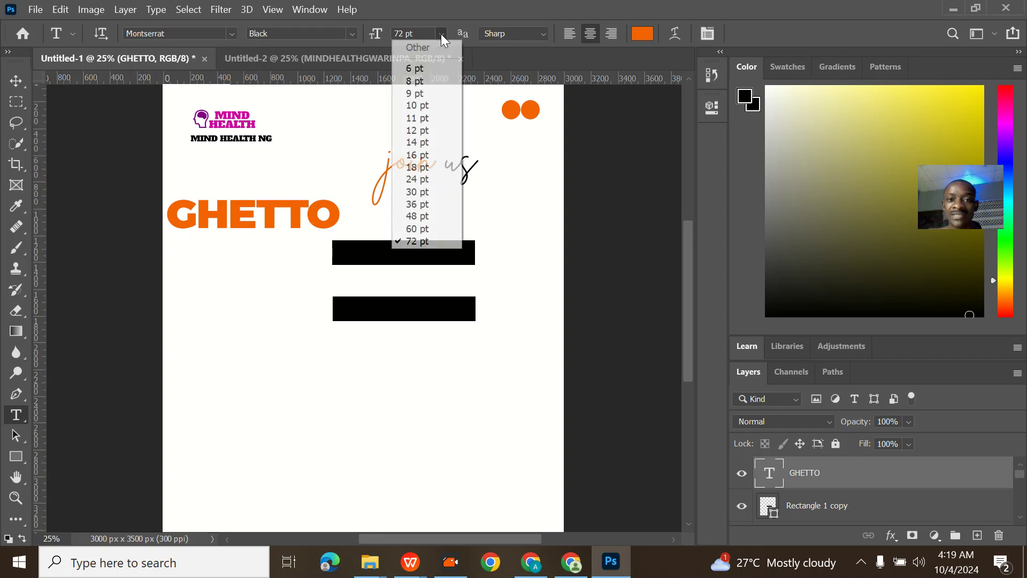
click(420, 155)
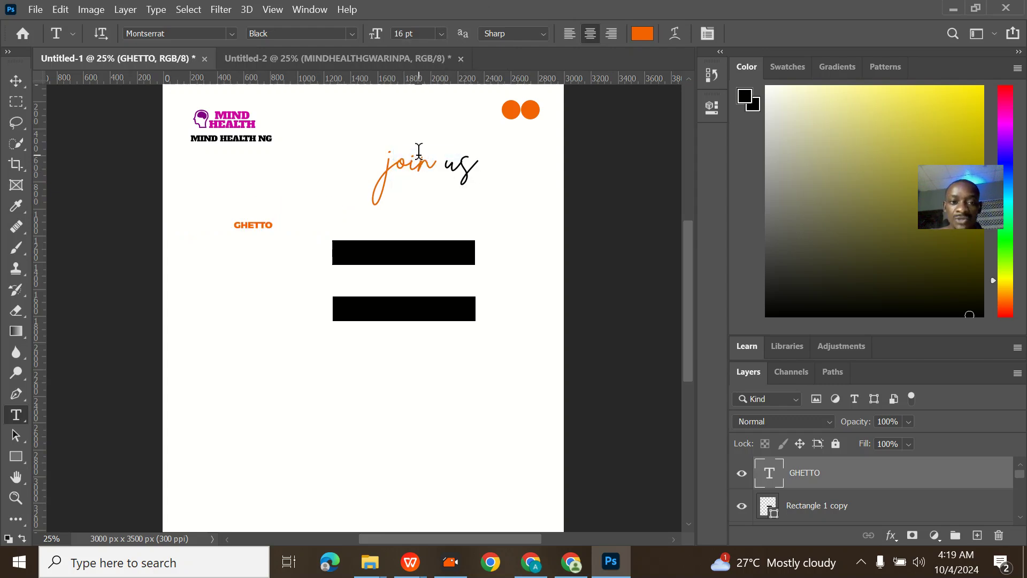
click(441, 34)
click(419, 191)
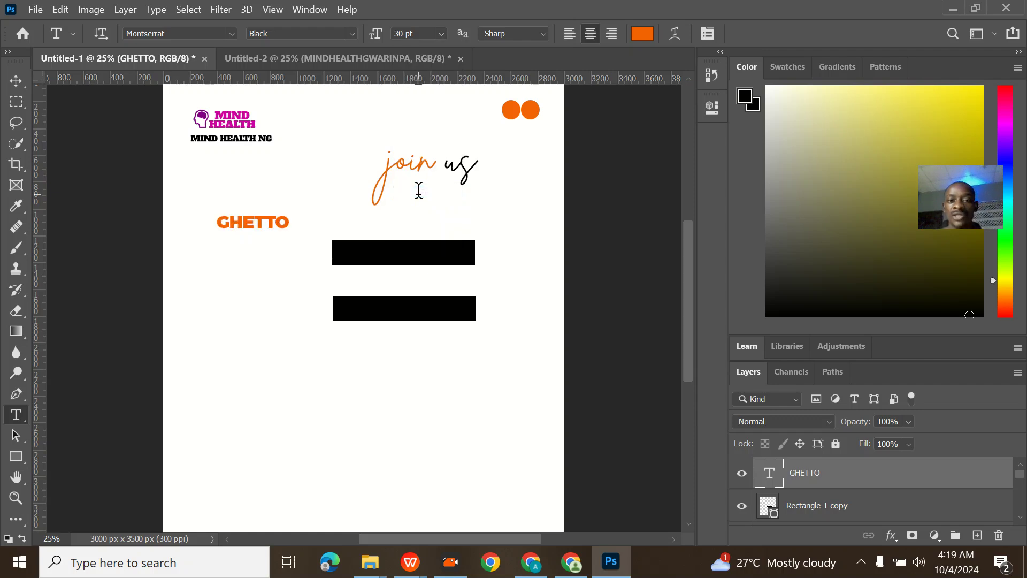
click(440, 33)
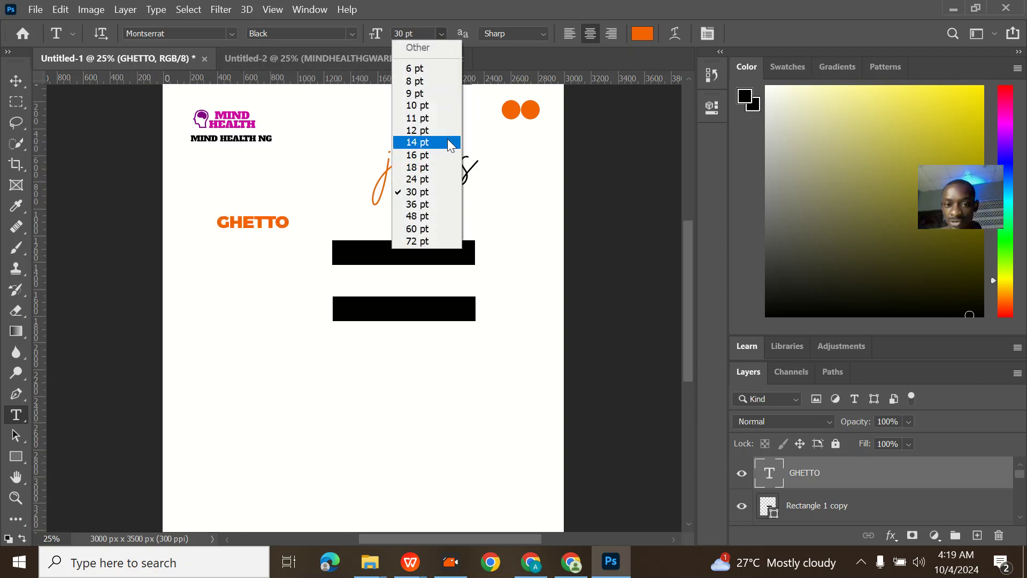
click(427, 204)
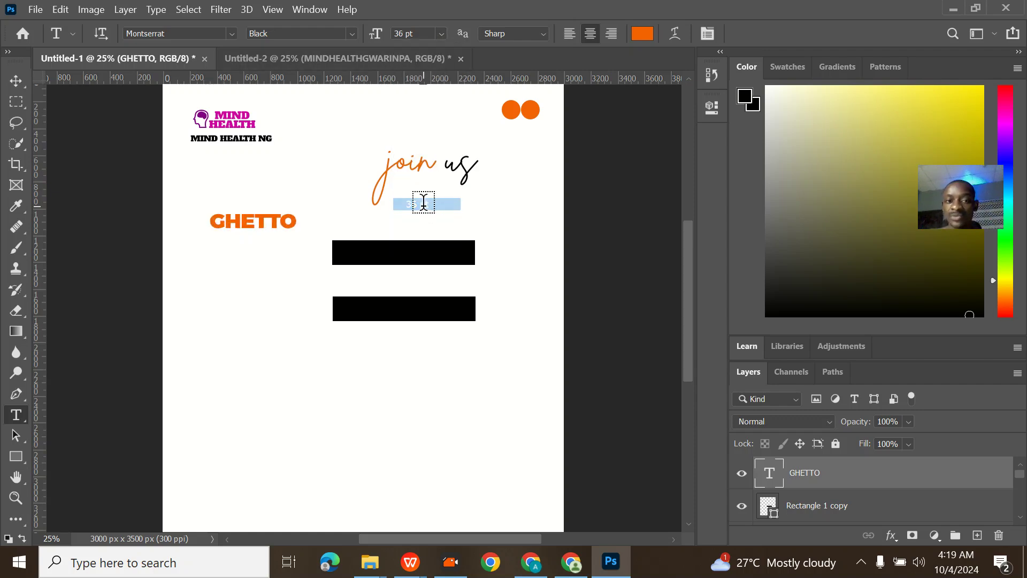
click(16, 81)
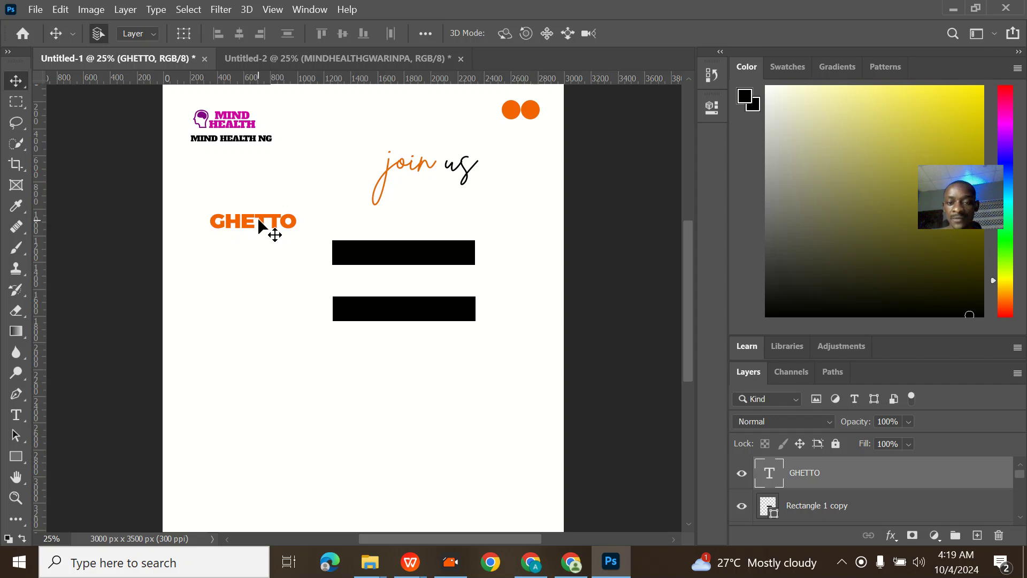
drag(258, 223, 407, 256)
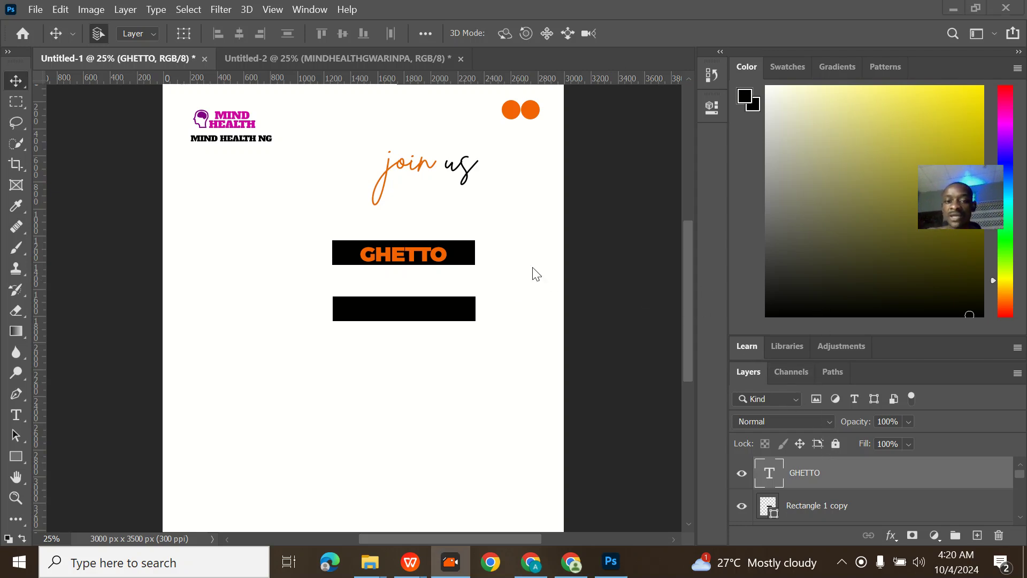
- Try tilting the black rectangle behind "GHETTO" about 14 degrees clockwise
click(456, 256)
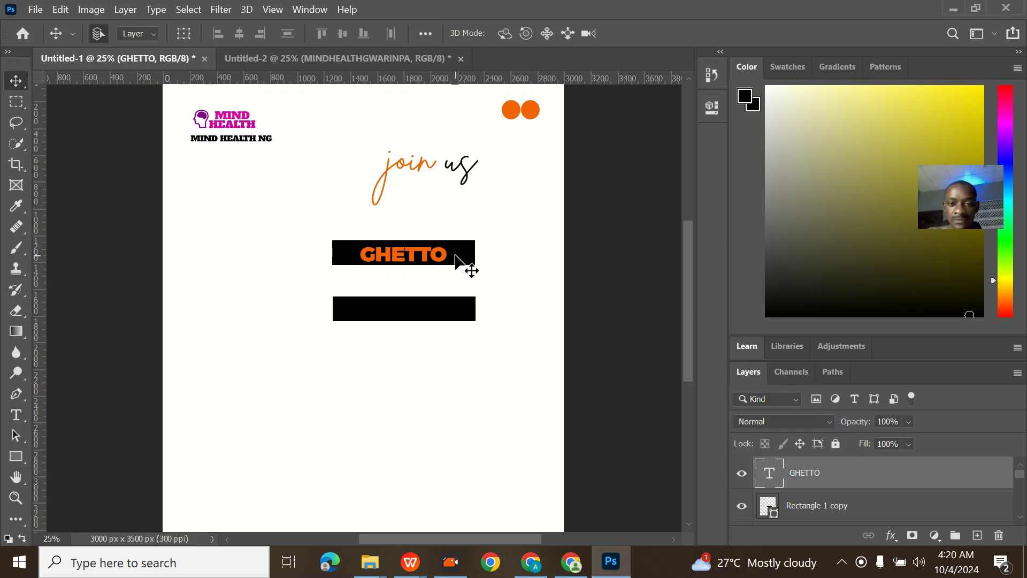
key(ctrl+t)
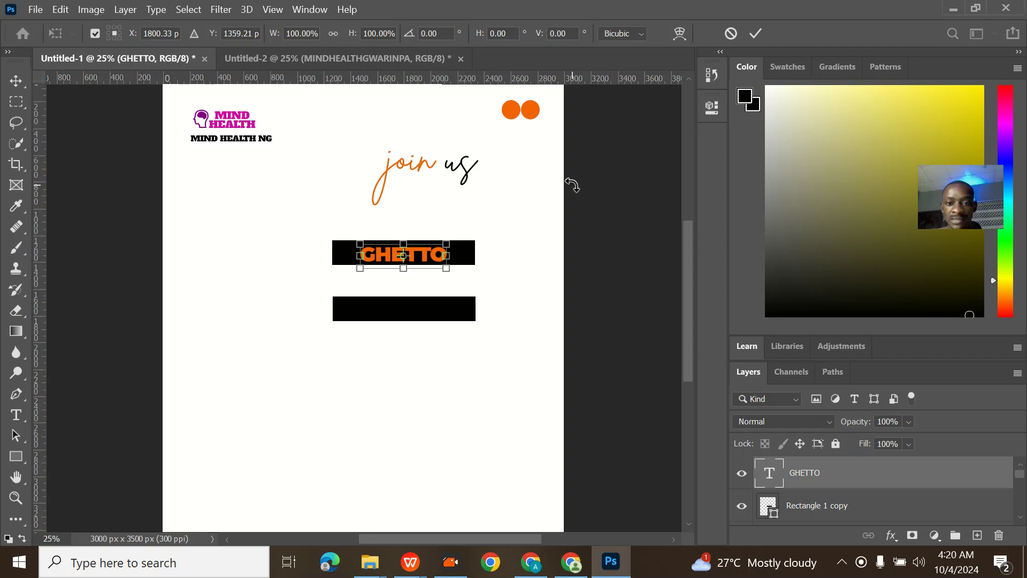
click(755, 33)
click(466, 251)
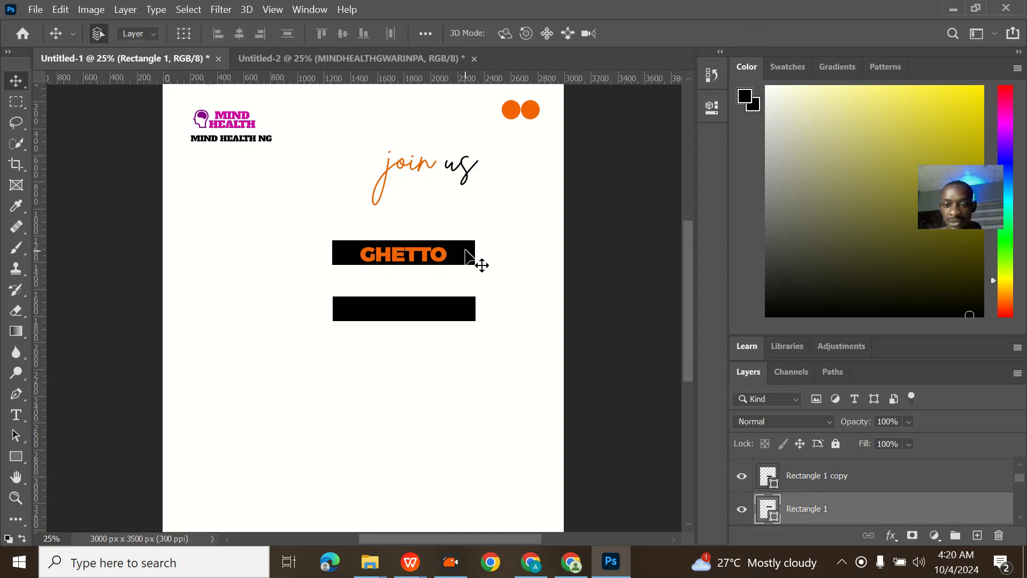
key(ctrl+t)
drag(499, 228, 504, 250)
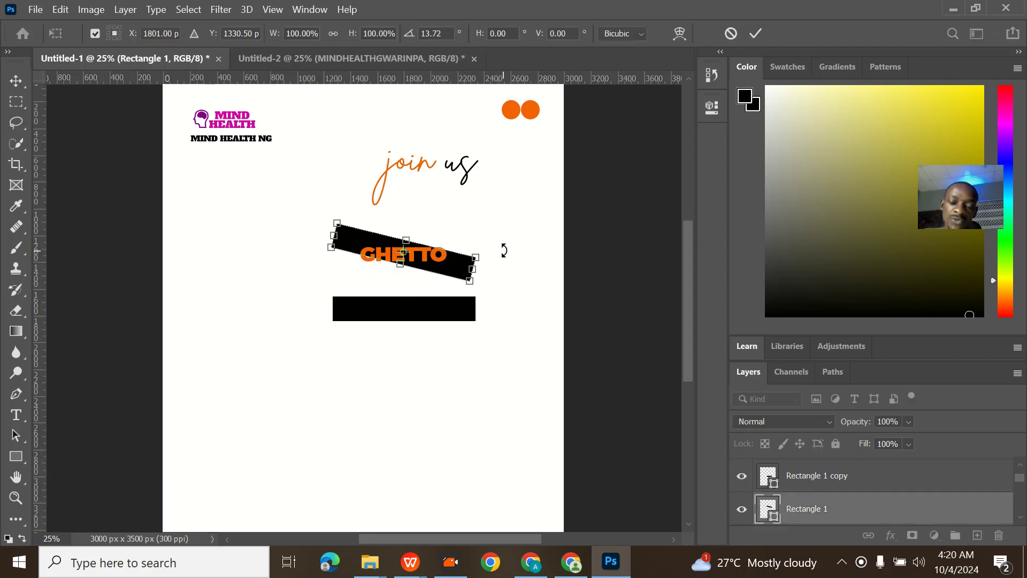
click(753, 33)
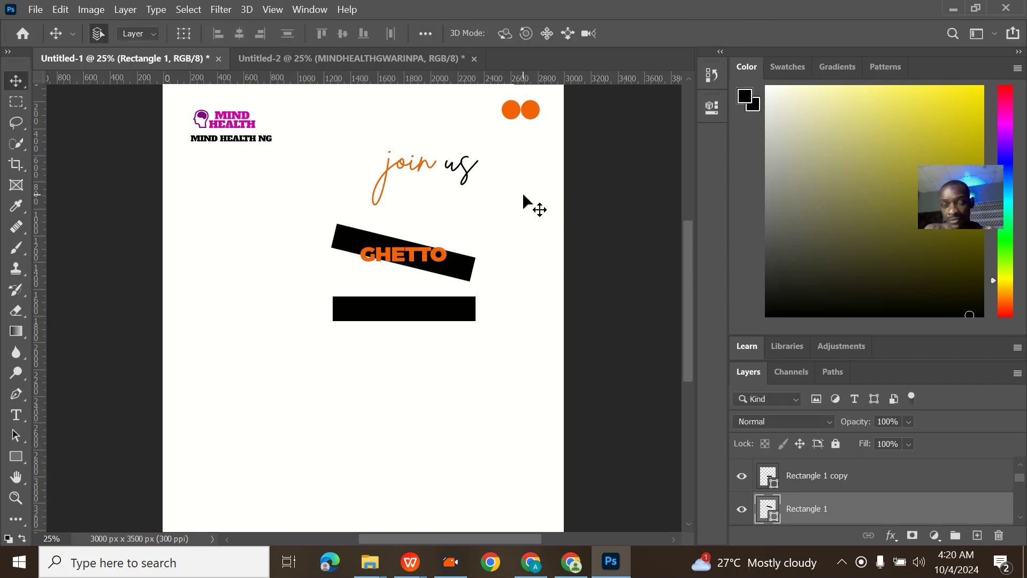
- Rotate the tilted black rectangle behind "GHETTO" back to horizontal and apply the transform
key(ctrl)
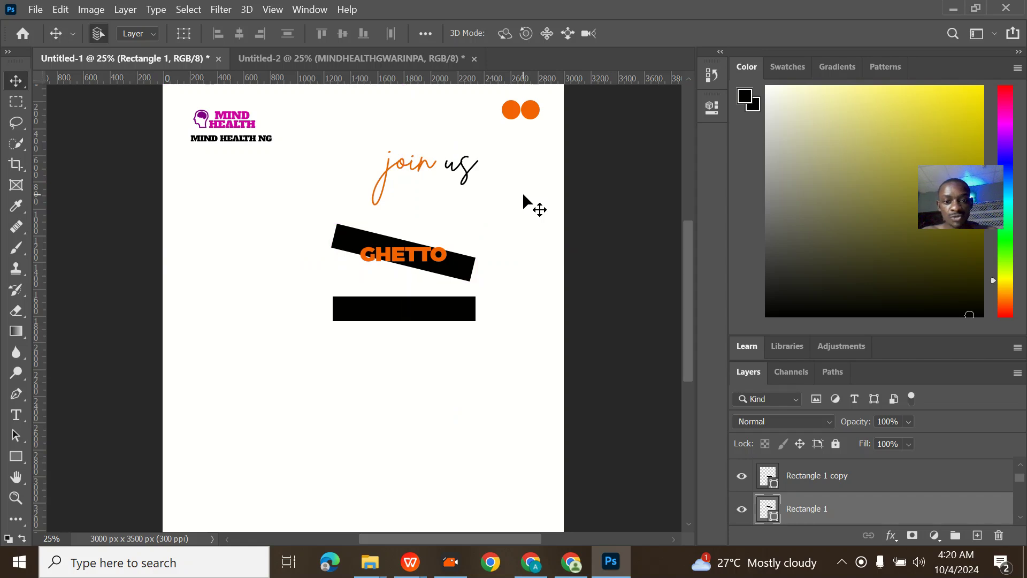
key(ctrl+t)
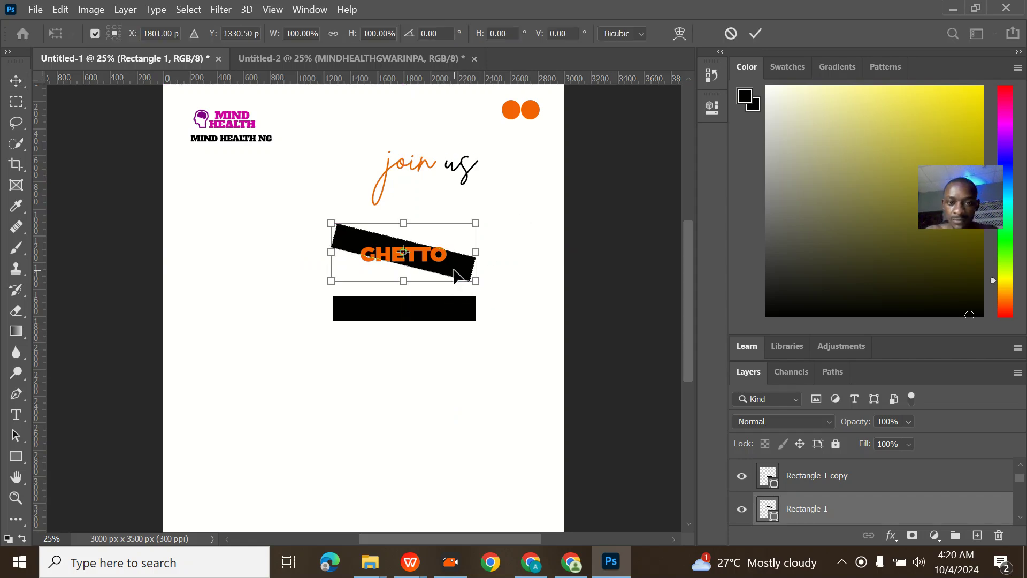
drag(490, 223, 476, 204)
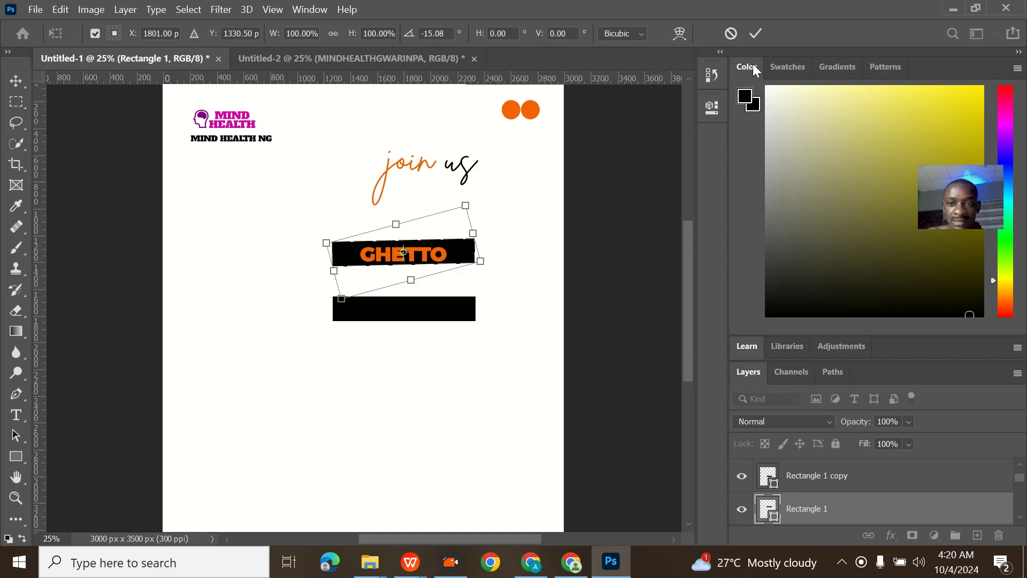
click(756, 33)
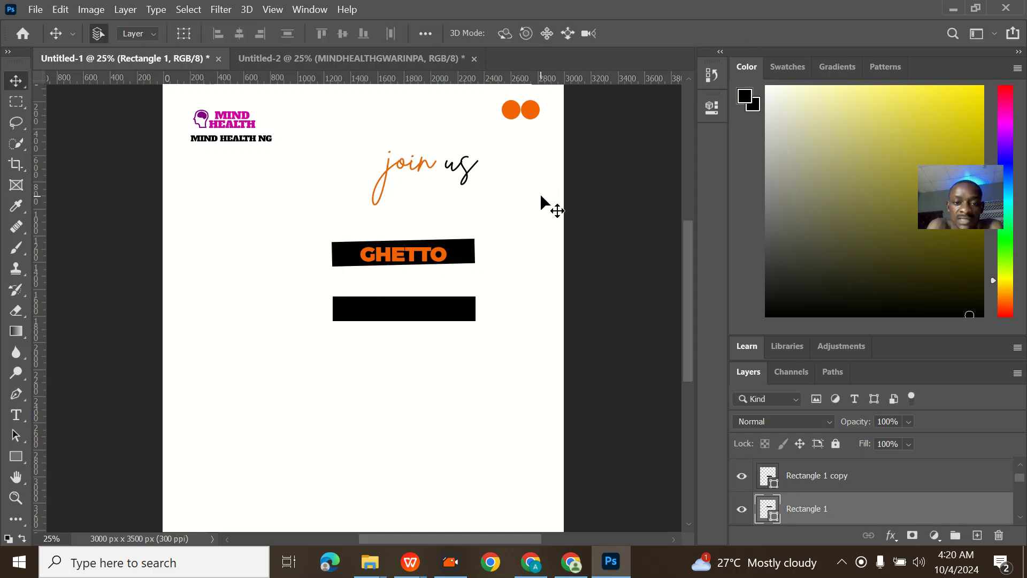
key(ctrl+t)
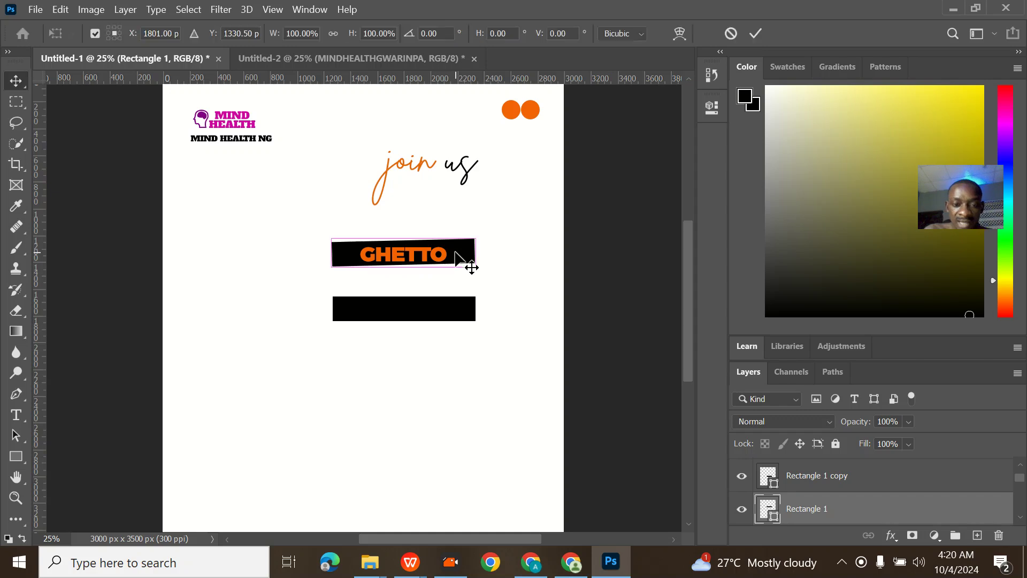
drag(495, 271, 497, 271)
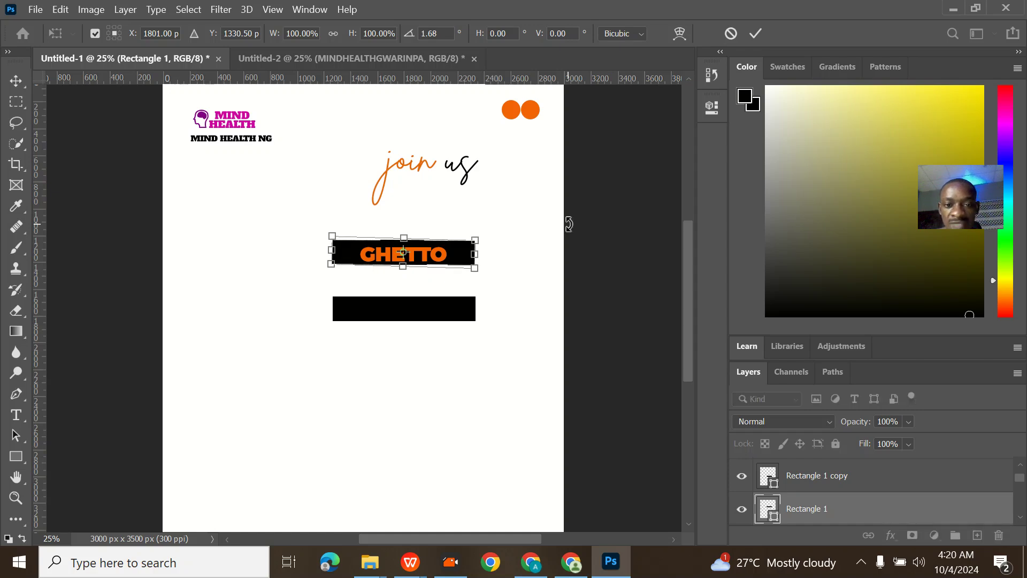
click(756, 33)
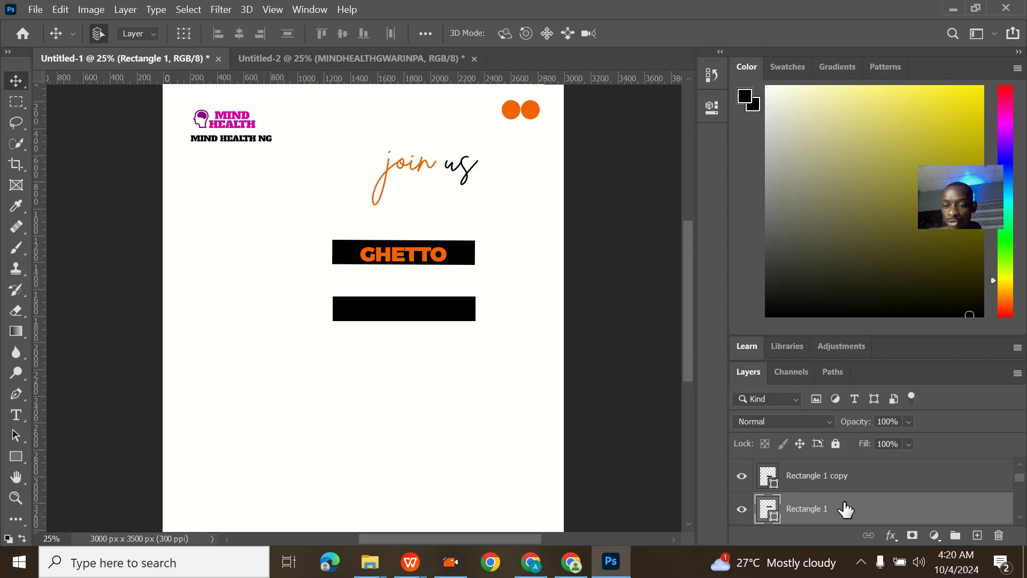
- Move the "GHETTO" text layer directly above Rectangle 1 and merge the two layers into one
scroll(845, 509, down, 1)
scroll(846, 509, up, 2)
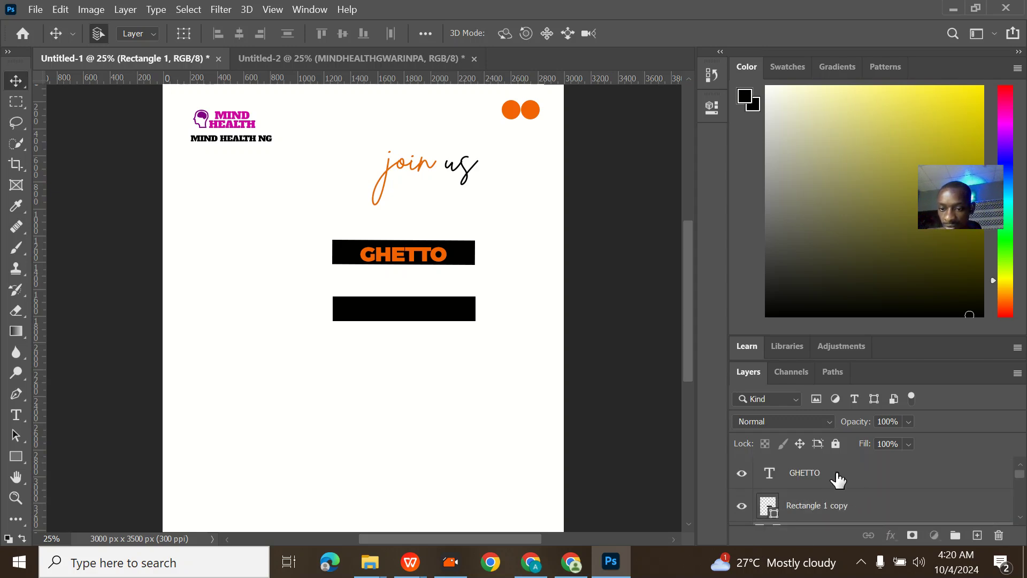
click(827, 478)
drag(819, 477, 808, 494)
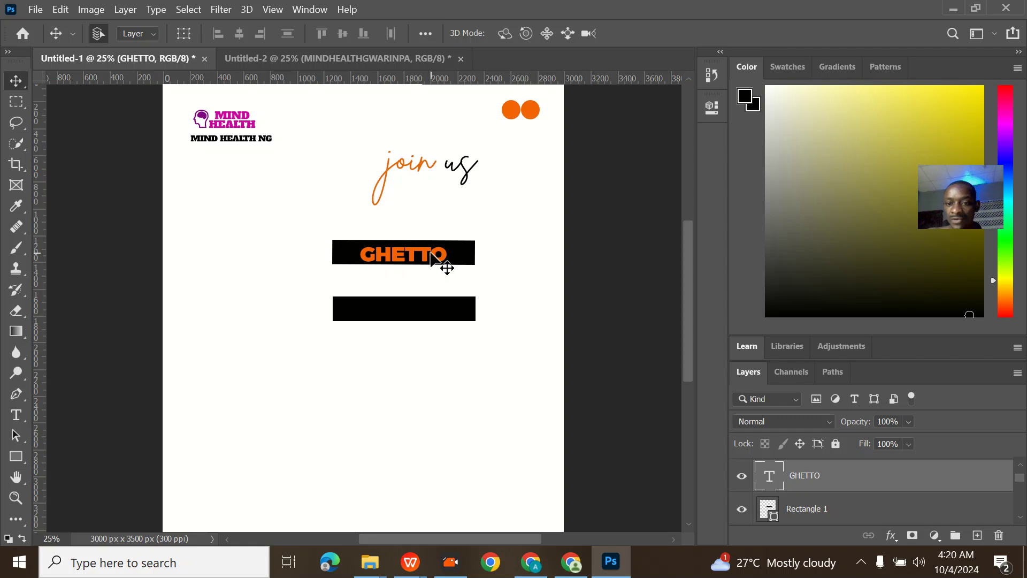
shift+click(830, 508)
key(ctrl+e)
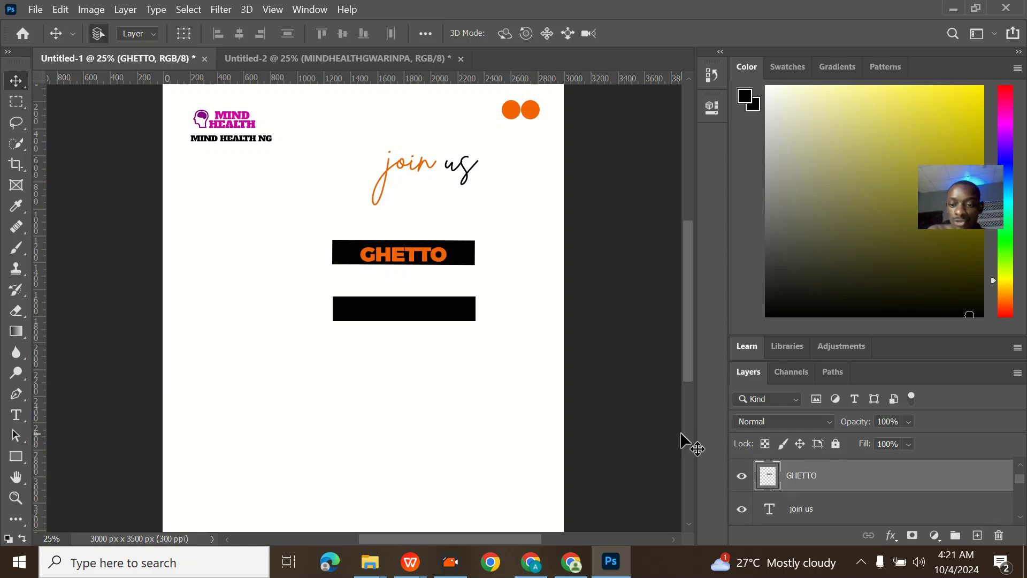
- Following the Untitled-2 reference, tilt the merged GHETTO bar about 27 degrees clockwise beneath "join us" and stack its layer behind that text
mouse_move(456, 264)
mouse_down()
mouse_move(456, 233)
mouse_move(470, 261)
mouse_up()
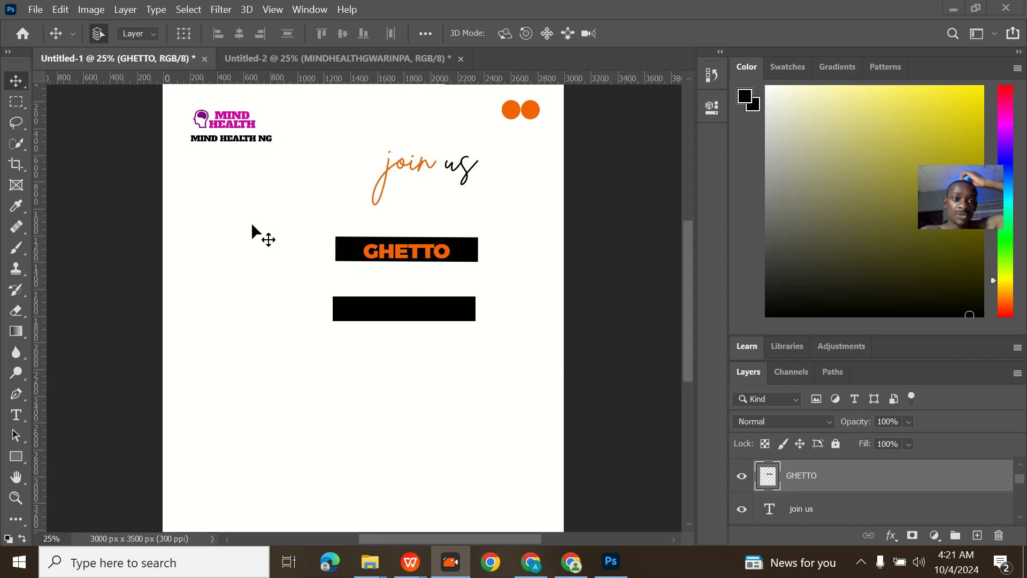
click(360, 61)
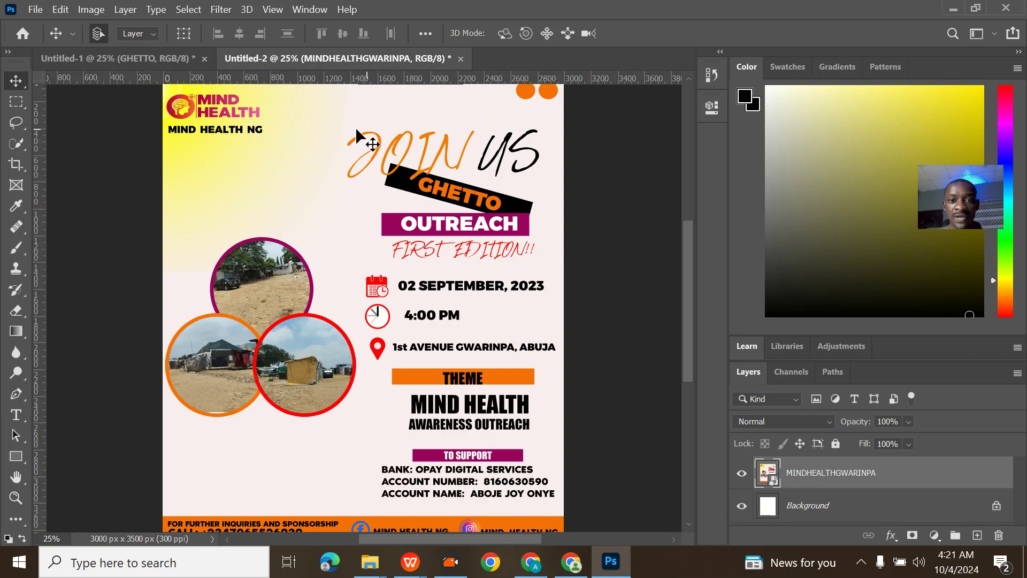
click(144, 58)
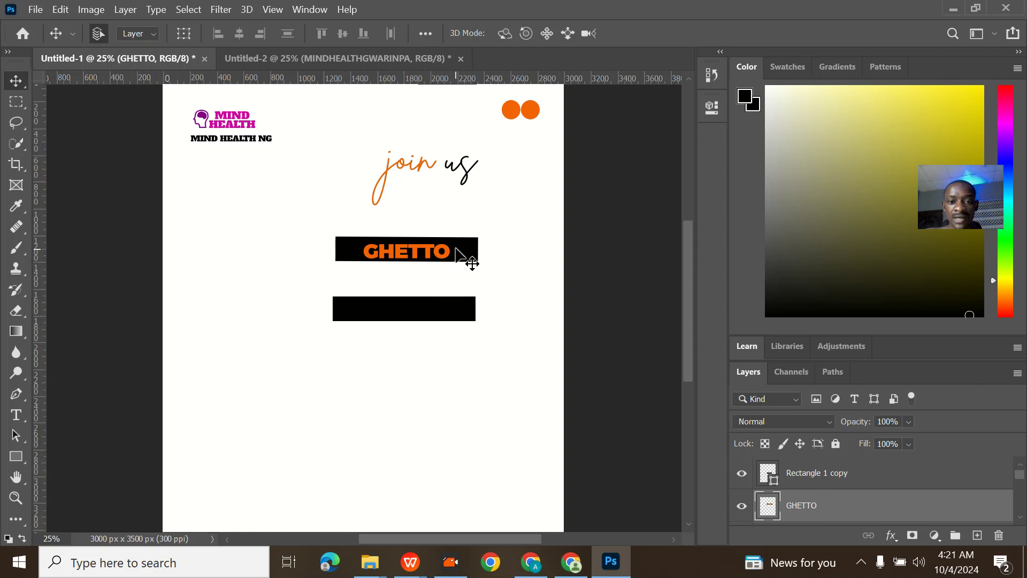
key(ctrl+t)
drag(501, 264, 490, 307)
drag(441, 263, 480, 230)
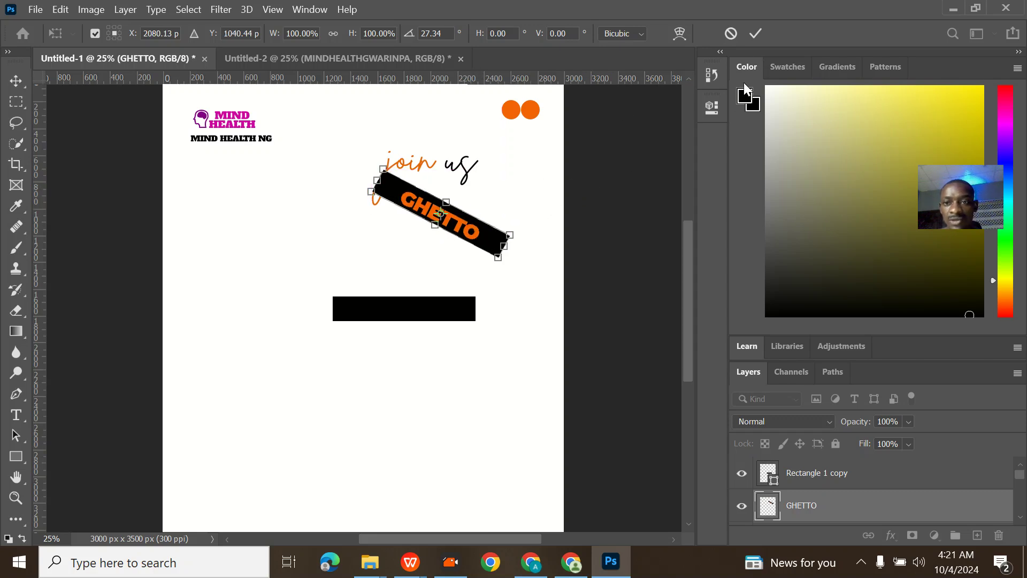
click(754, 34)
mouse_move(825, 508)
mouse_down()
mouse_move(843, 521)
mouse_move(829, 505)
mouse_up()
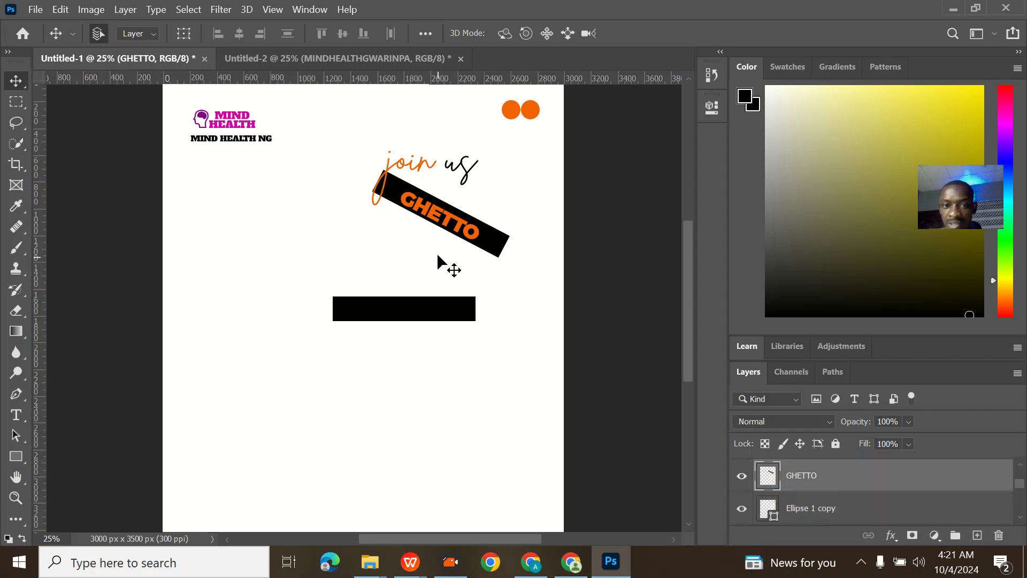
- Check the second bar in the Untitled-2 reference, and recolour the lower rectangle in Untitled-1 to purple #840364
click(312, 58)
click(146, 55)
click(400, 313)
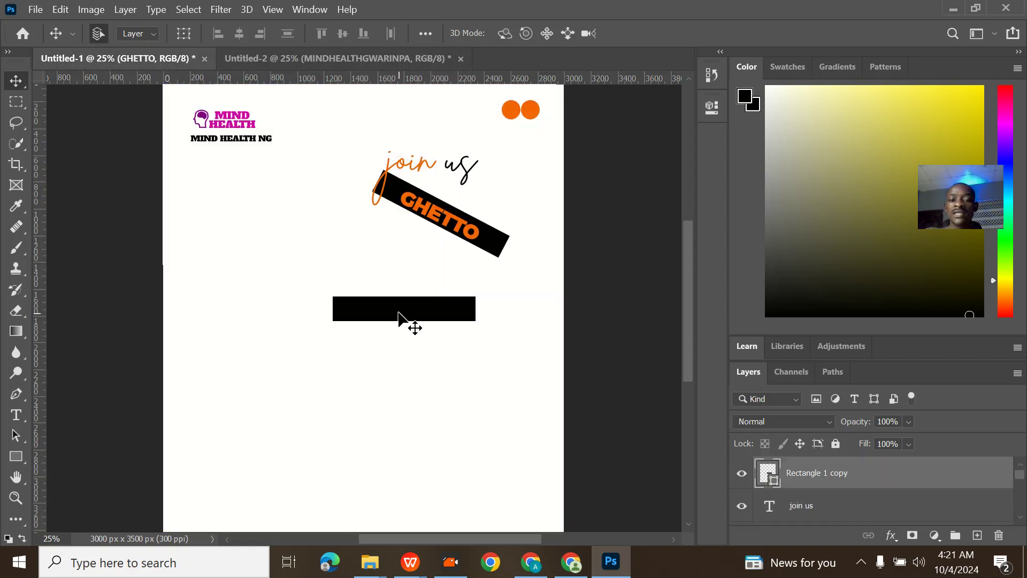
click(359, 54)
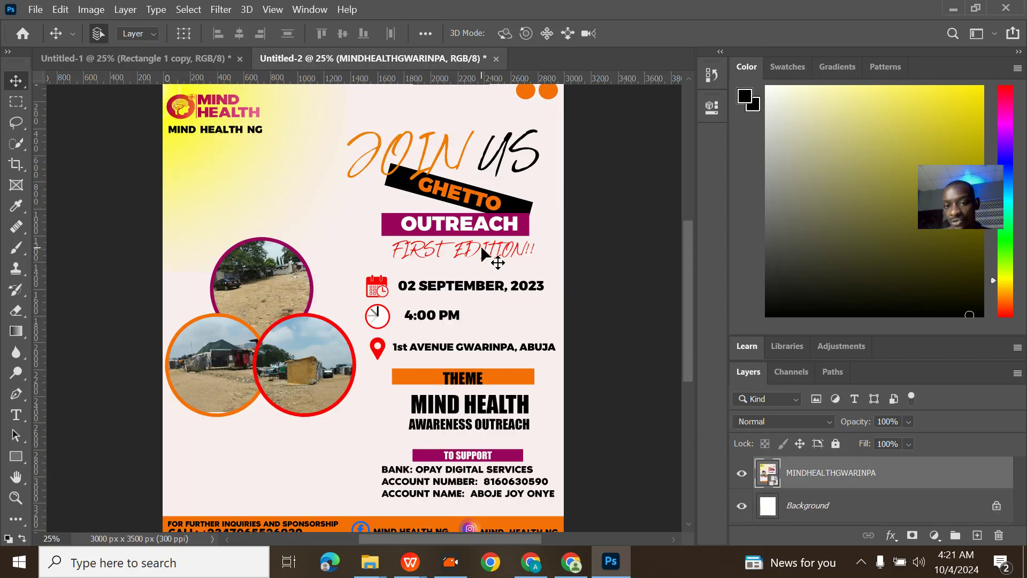
click(162, 57)
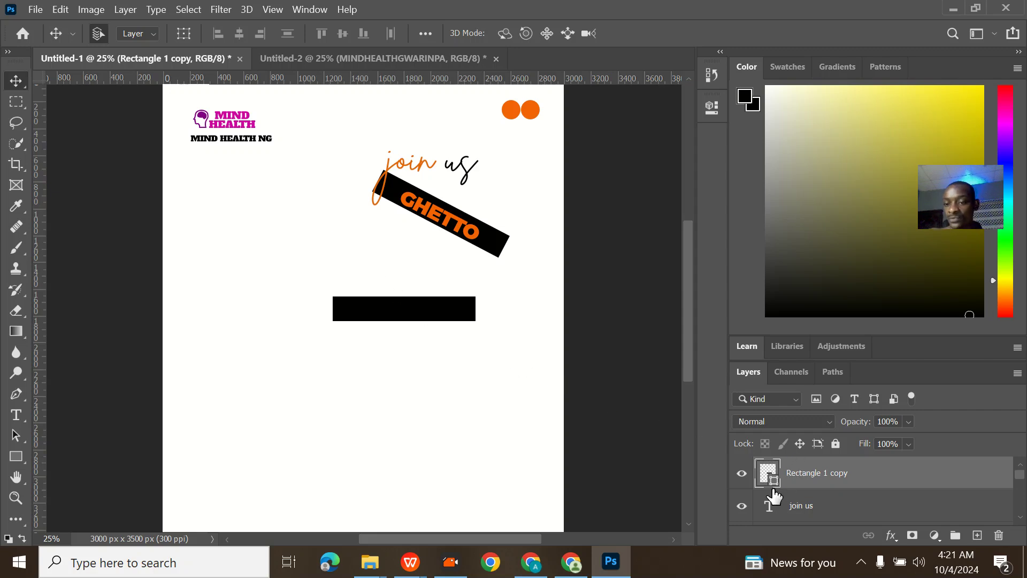
double_click(774, 480)
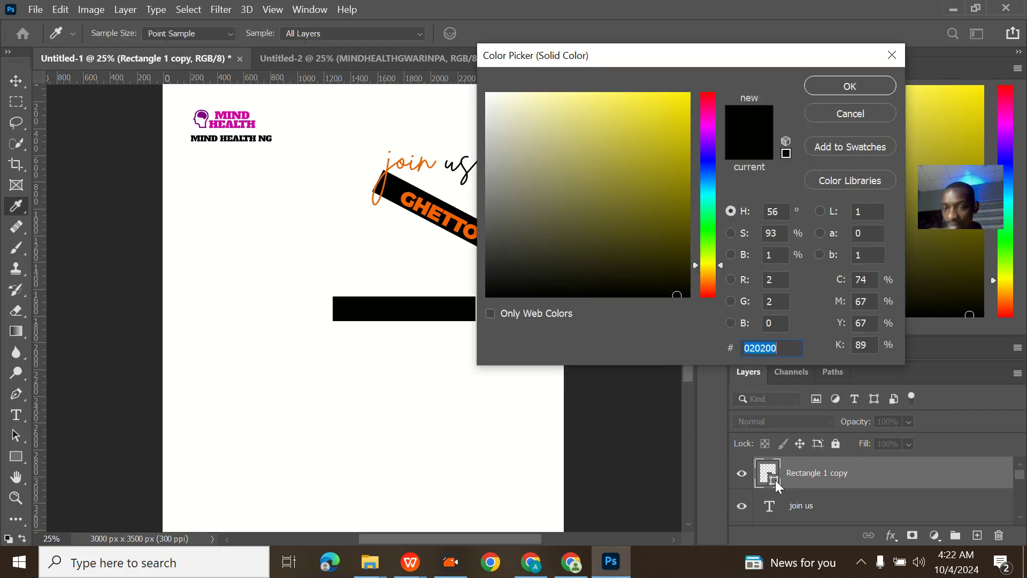
click(711, 118)
click(683, 109)
drag(683, 110, 682, 179)
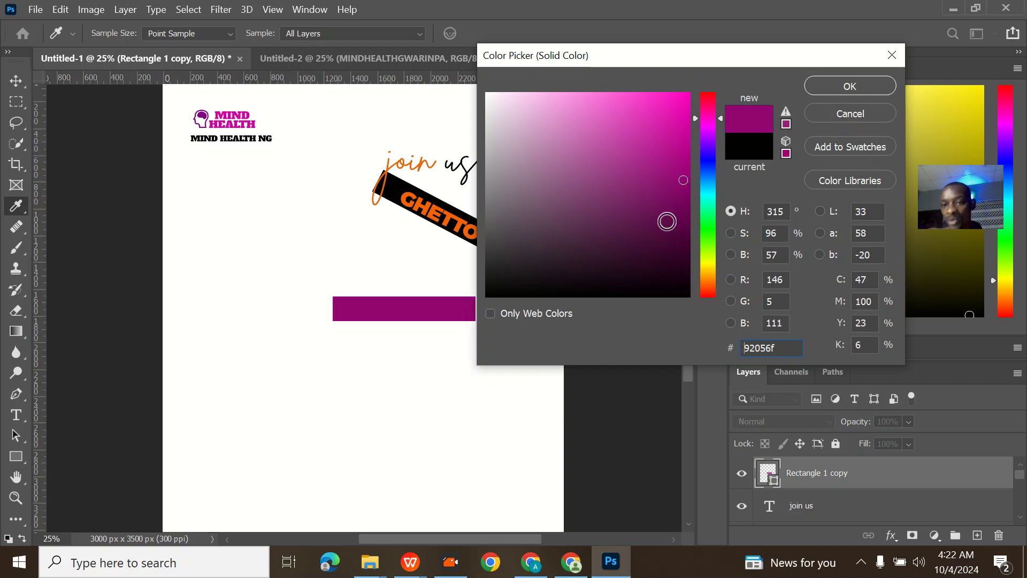
click(686, 191)
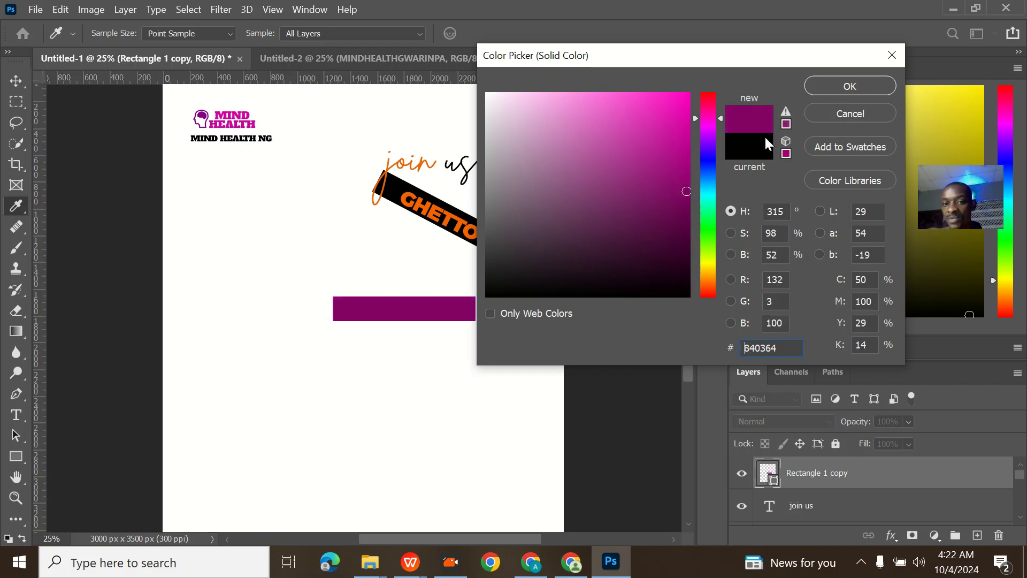
click(850, 86)
- Add the text "OUTREACH" across the purple rectangle in Untitled-1, and commit it with a slight counterclockwise tilt
click(367, 55)
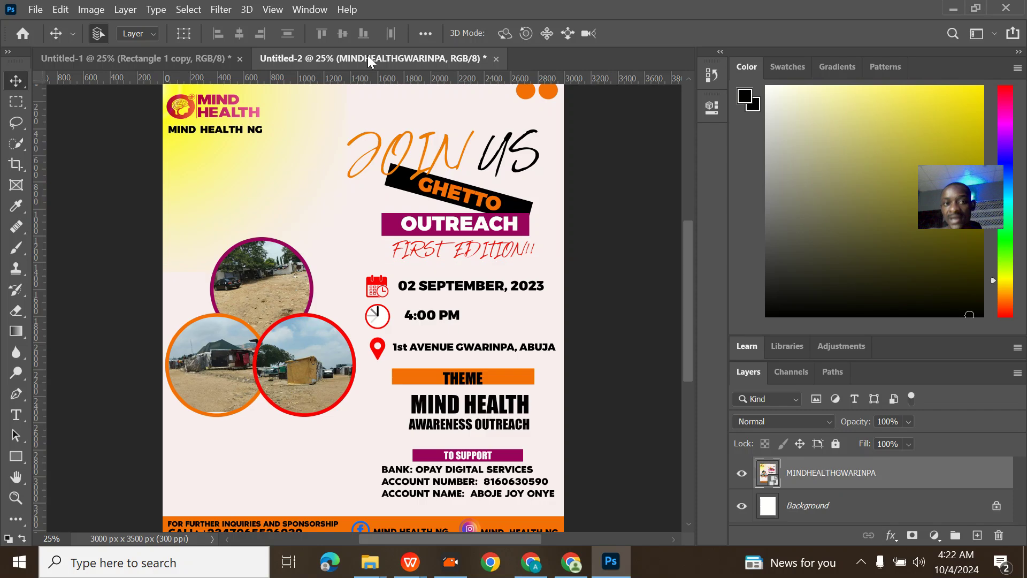
click(218, 64)
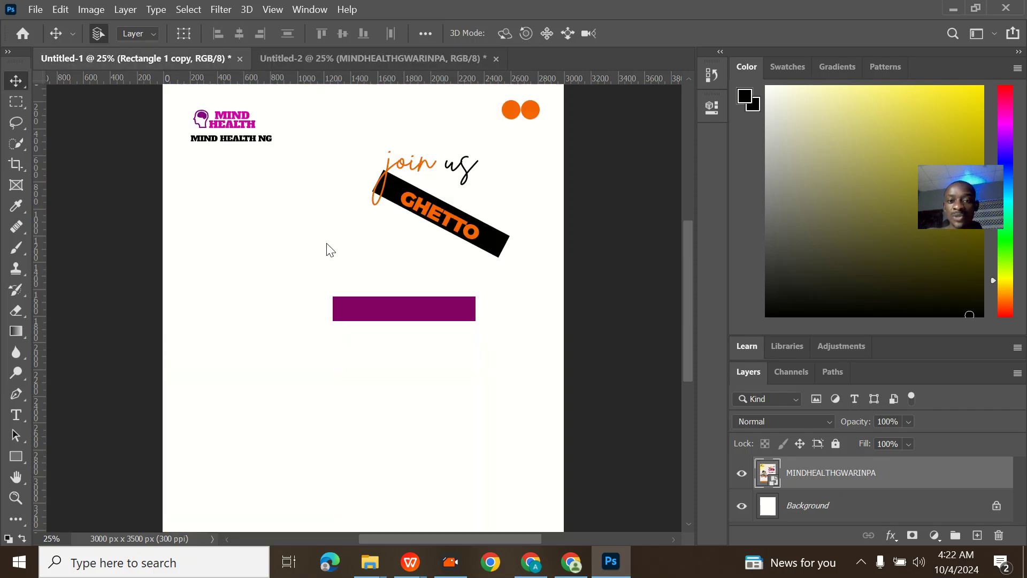
click(16, 415)
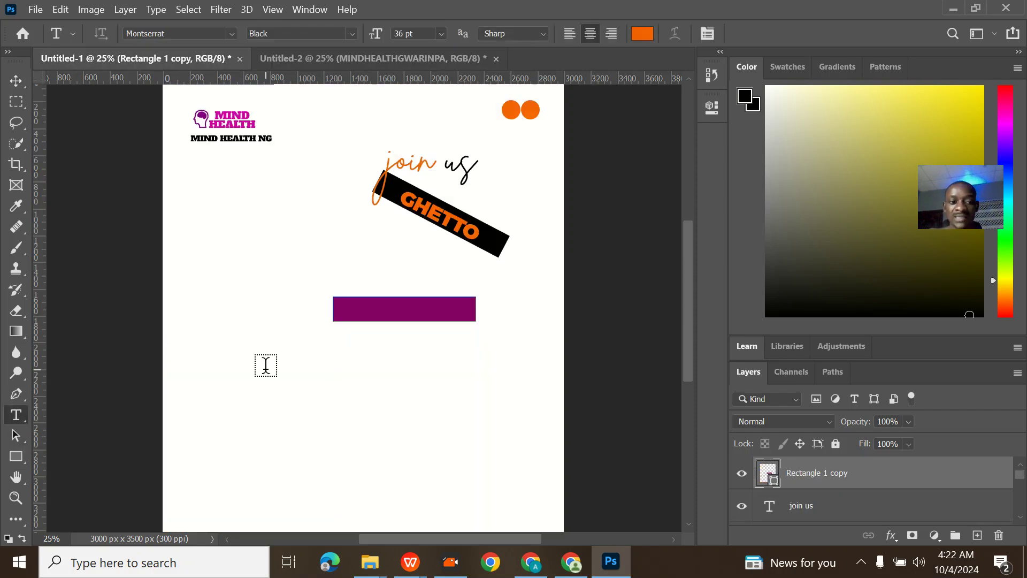
drag(333, 295, 475, 321)
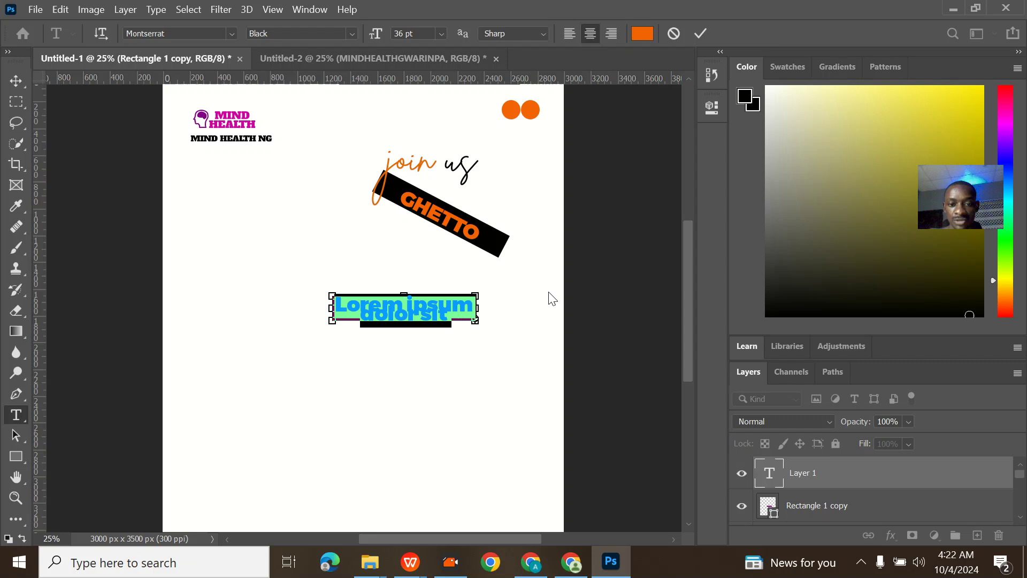
text(OUTREACH)
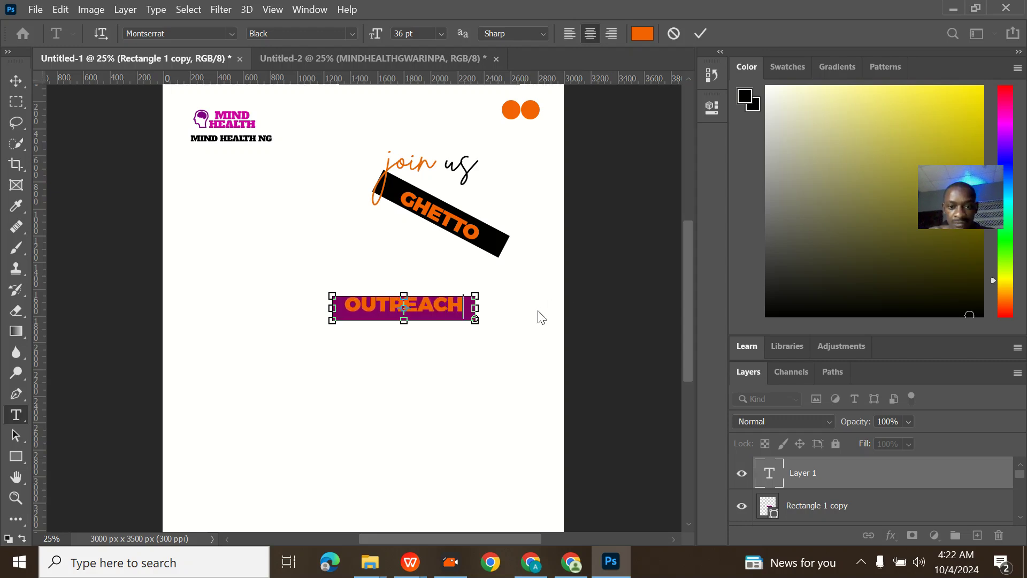
drag(496, 324, 492, 323)
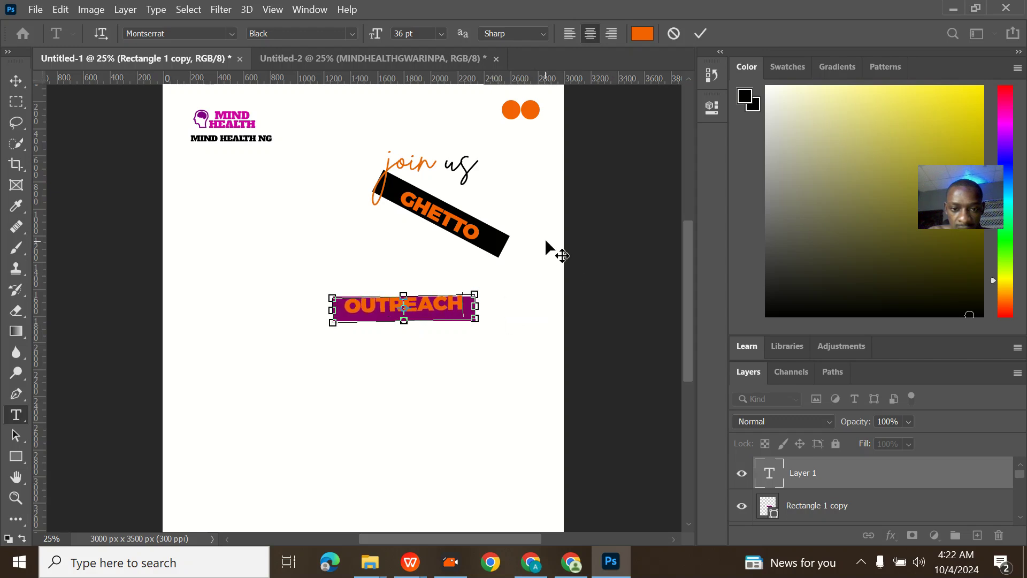
click(700, 33)
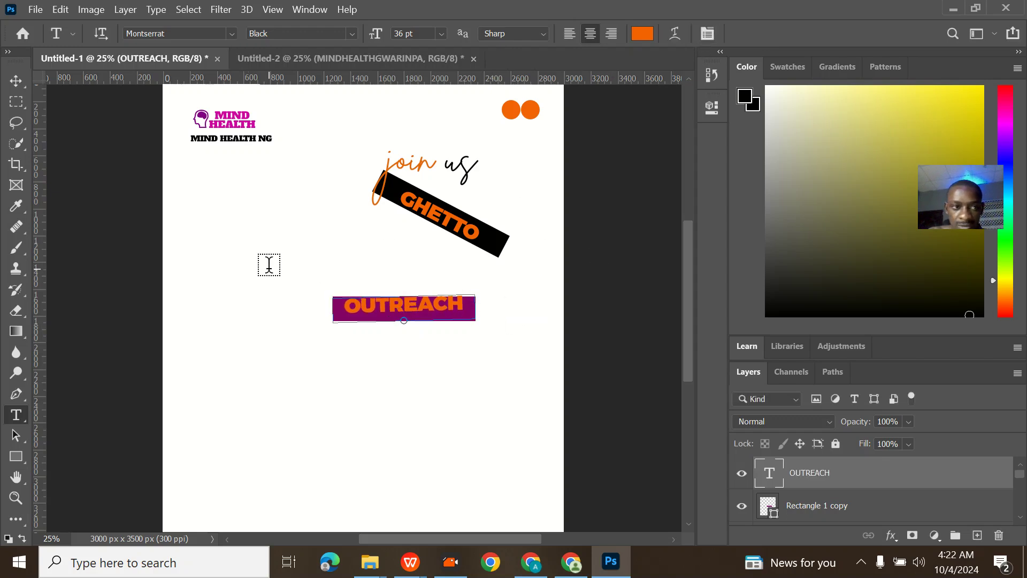
- Nudge the "OUTREACH" text slightly lower so it sits inside the purple rectangle, and apply the free transform
click(24, 81)
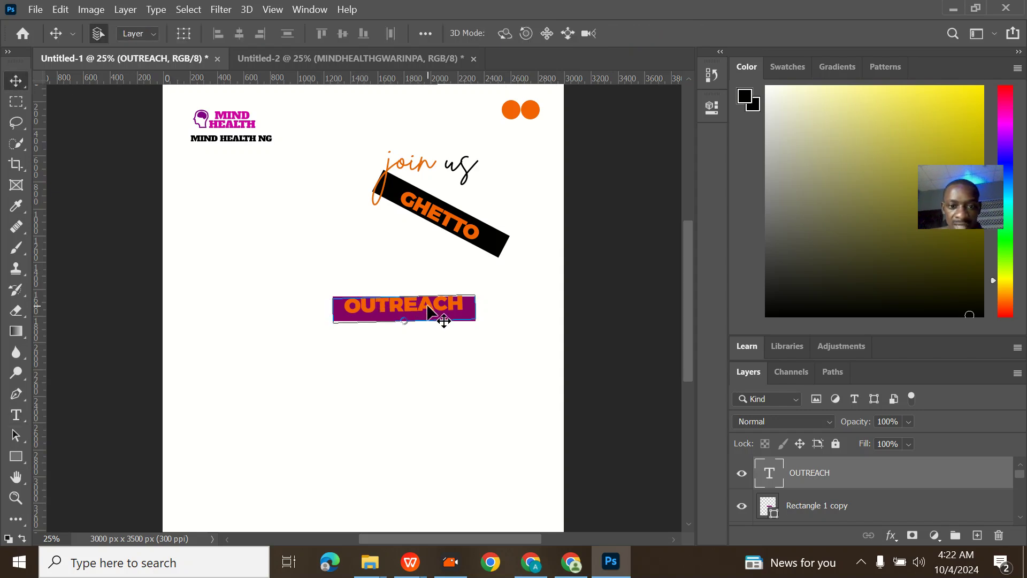
drag(420, 307, 417, 318)
key(ctrl+t)
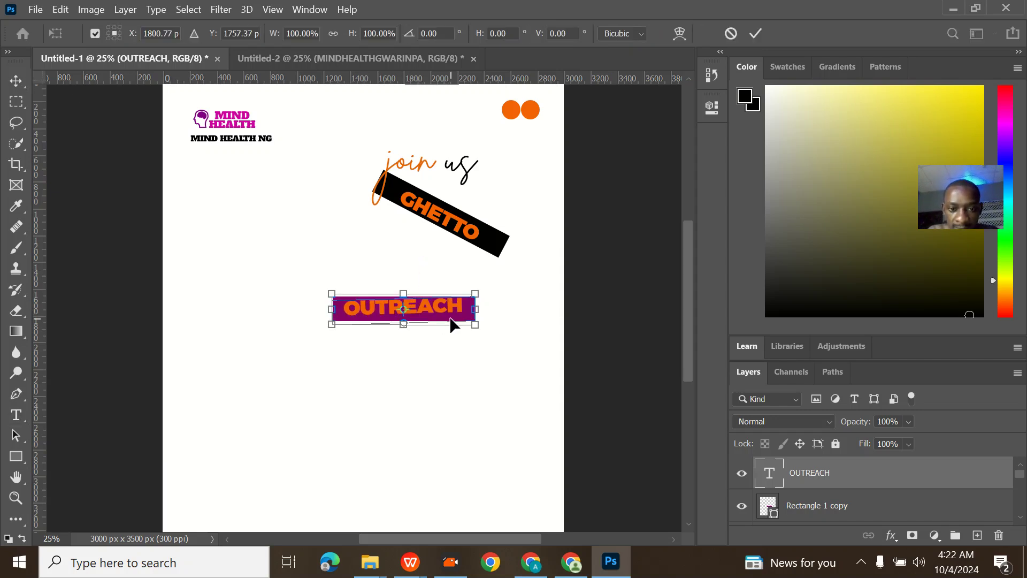
drag(492, 331, 491, 331)
click(748, 32)
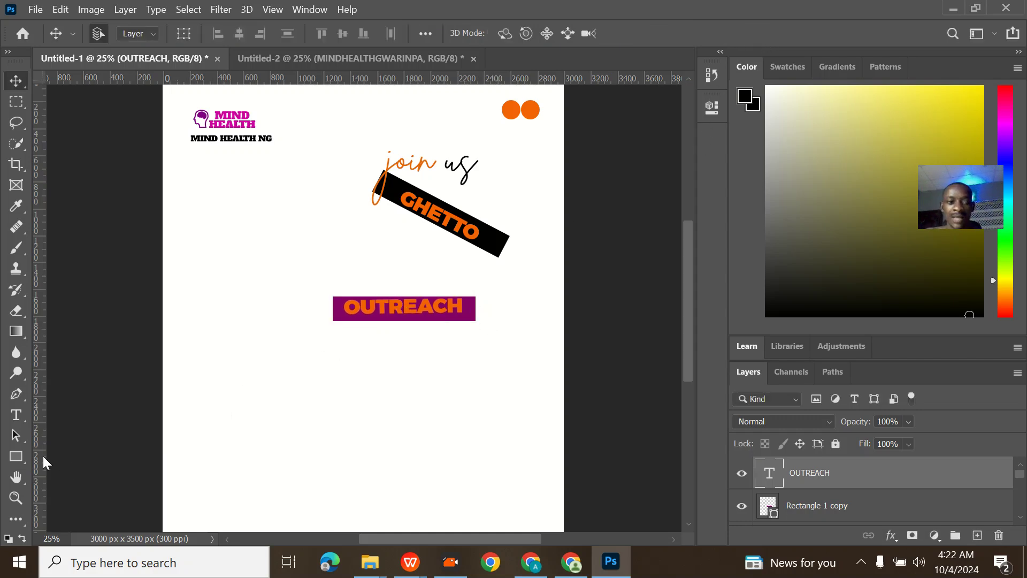
- Recolour the "OUTREACH" text to near-white #fbfaf9
click(16, 415)
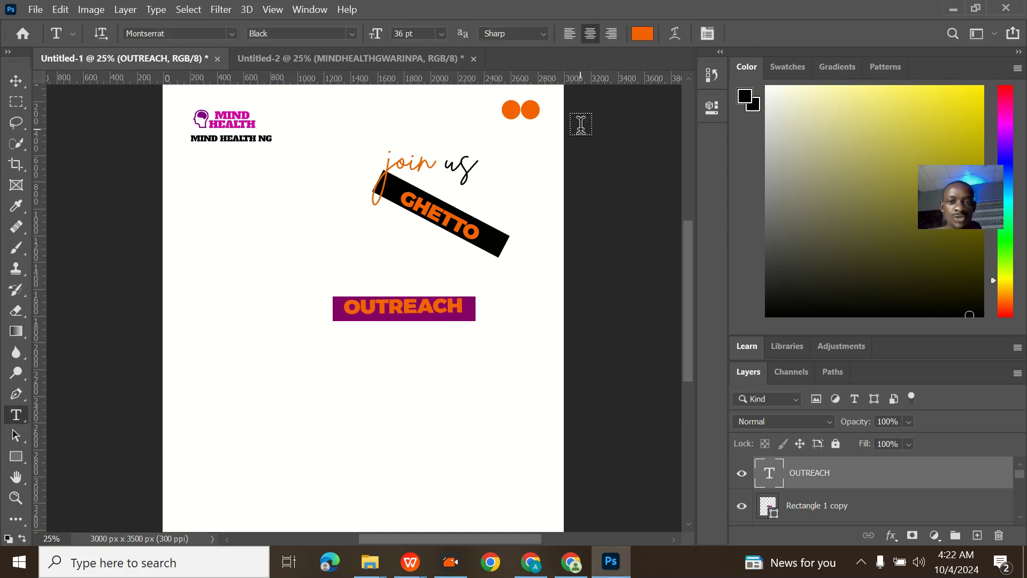
click(637, 36)
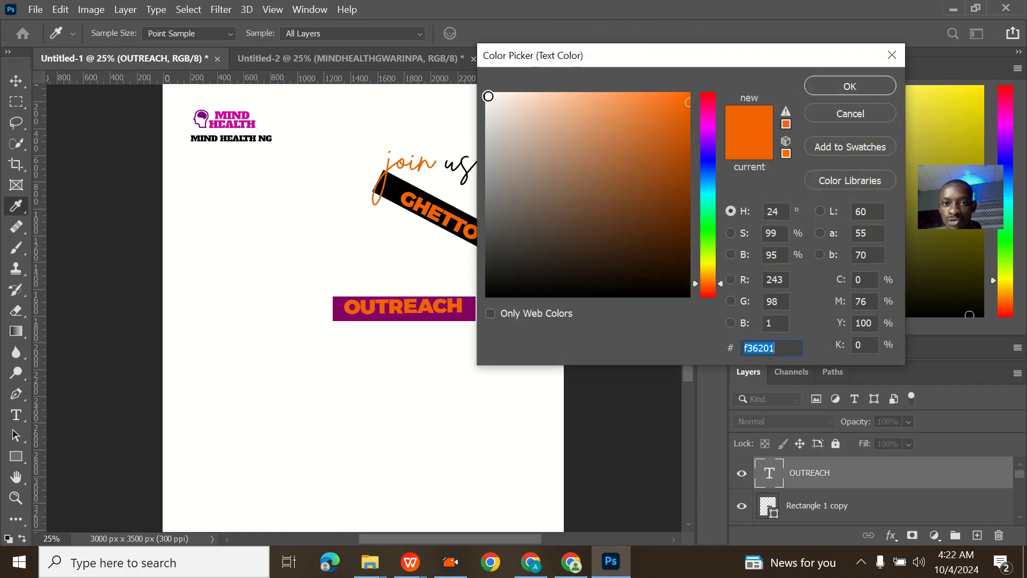
click(487, 97)
click(861, 86)
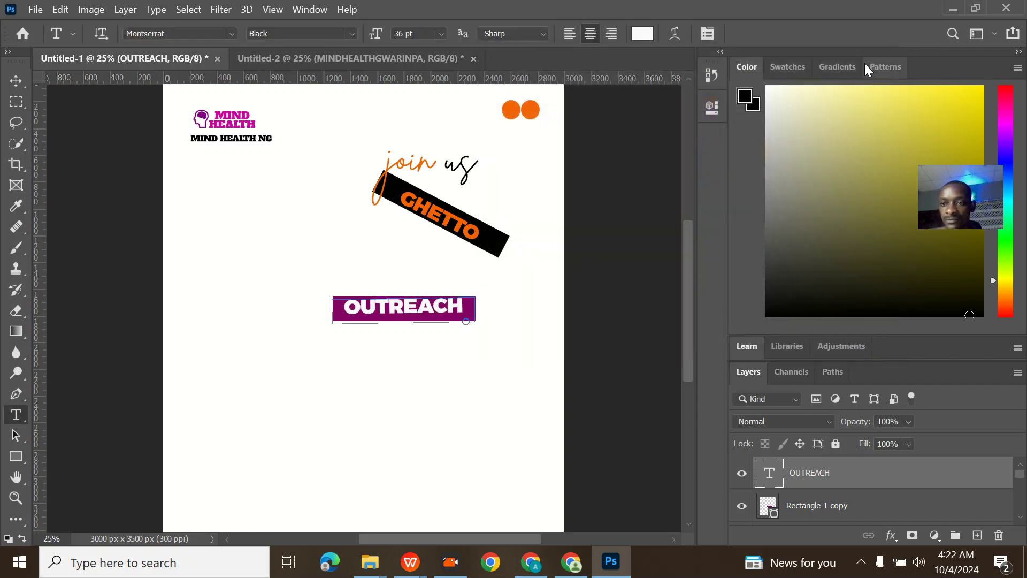
- Darken the fill of the rectangle behind "OUTREACH" to deep purple #62014a
click(15, 80)
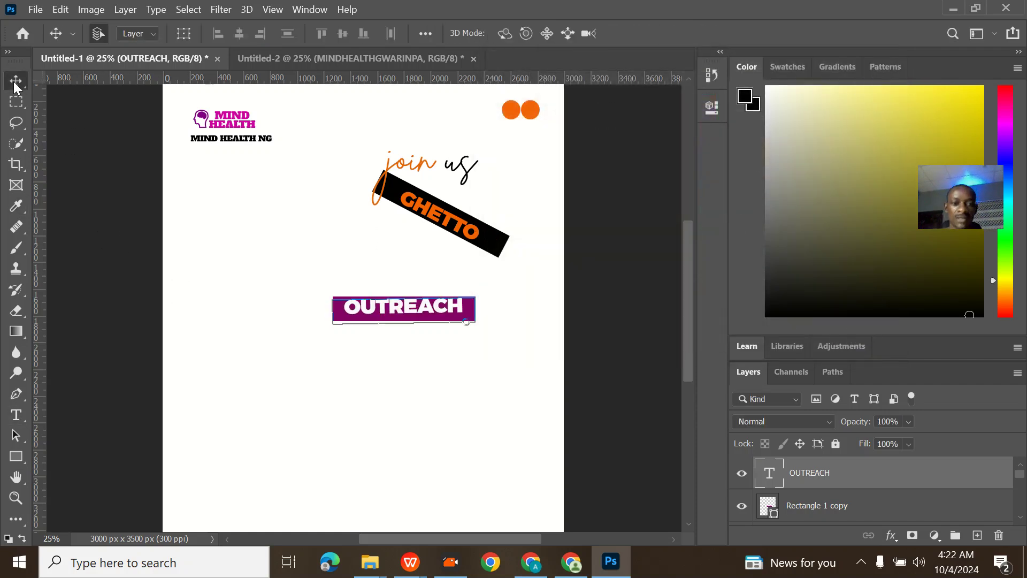
double_click(769, 505)
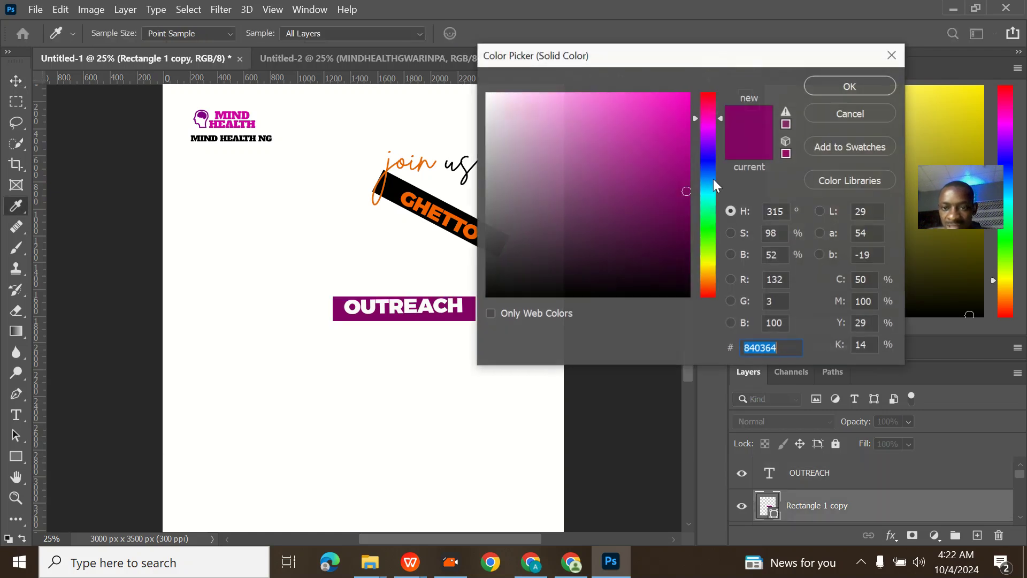
drag(687, 215, 687, 232)
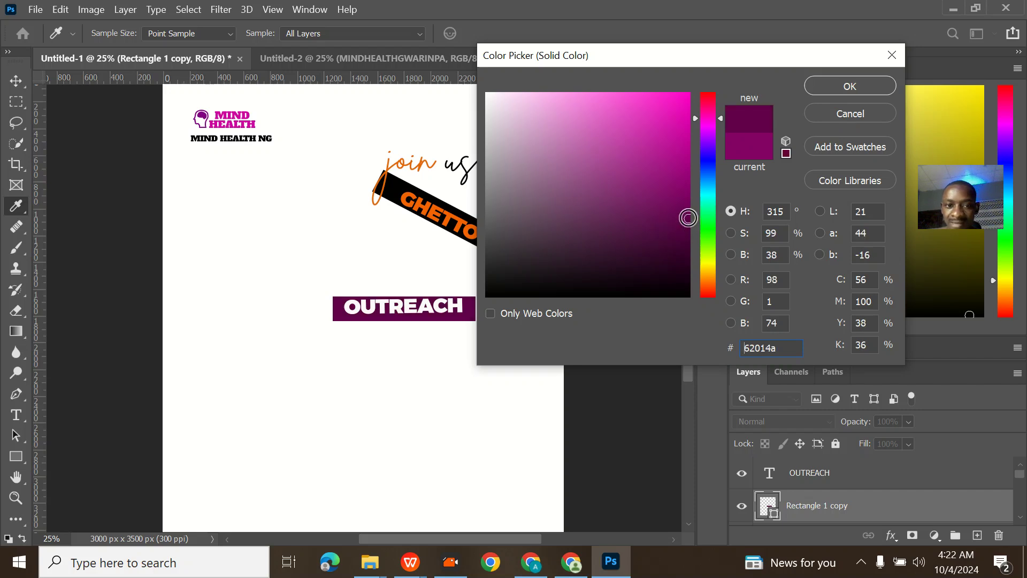
click(851, 85)
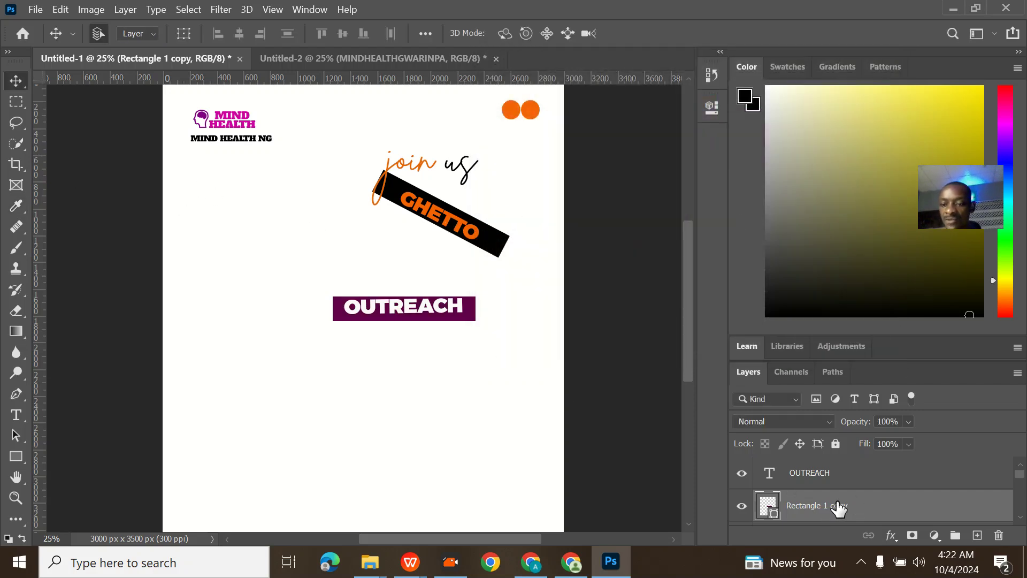
- Merge the "OUTREACH" text with its rectangle and, following the Untitled-2 reference, place the bar over the lower end of the GHETTO bar
shift+click(816, 485)
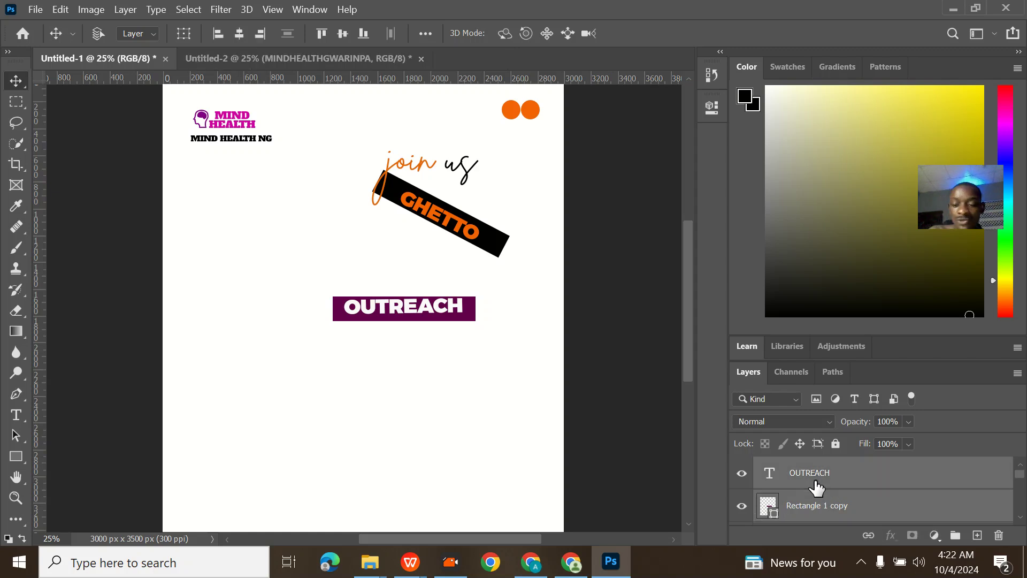
key(ctrl+e)
mouse_move(430, 319)
mouse_down()
mouse_move(431, 286)
mouse_move(428, 299)
mouse_up()
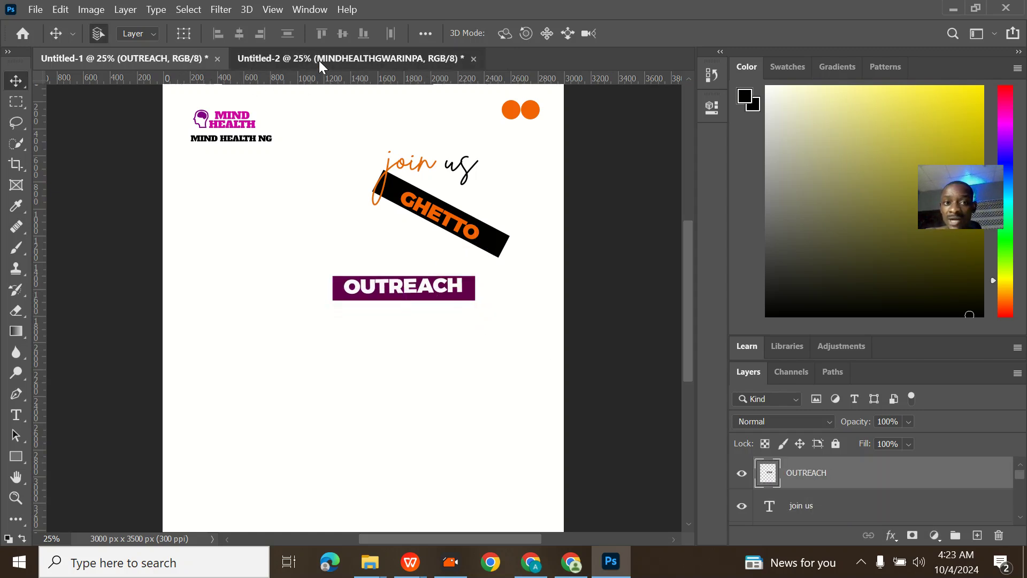
click(320, 60)
click(115, 58)
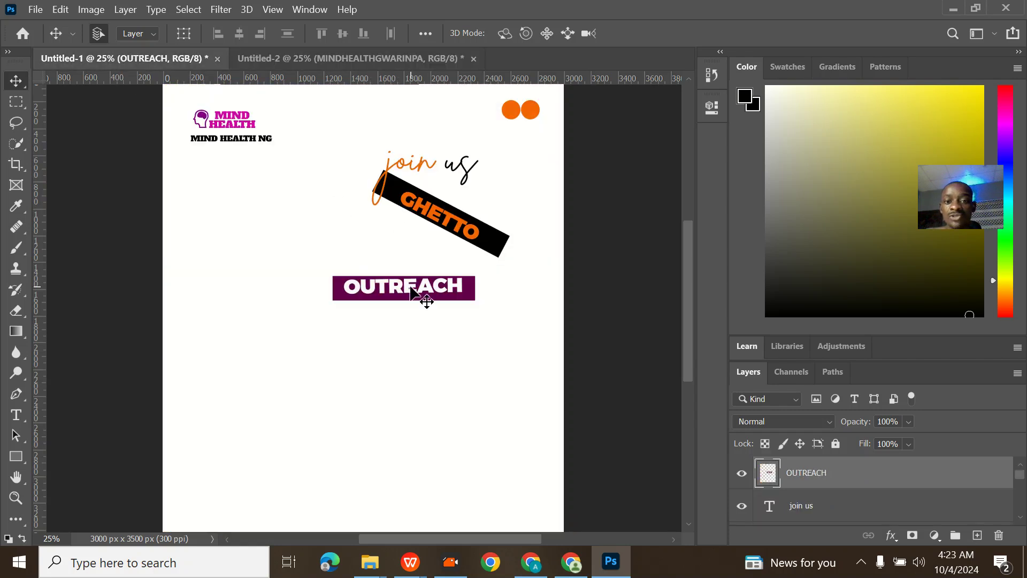
drag(410, 290, 434, 262)
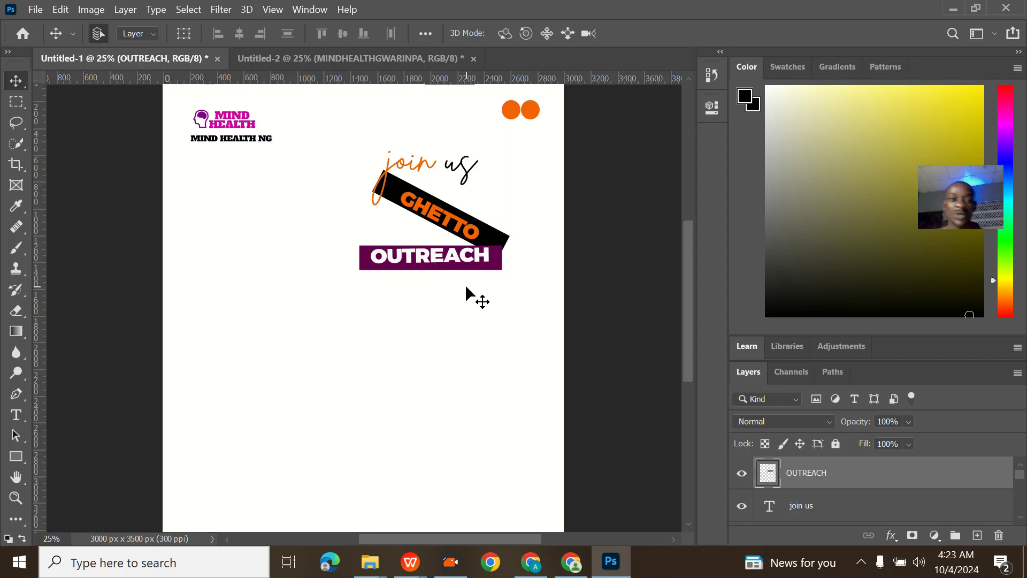
- Check the line below OUTREACH in the Untitled-2 reference, and add the text "FIRST EDITION" beneath the OUTREACH bar in Untitled-1
click(406, 55)
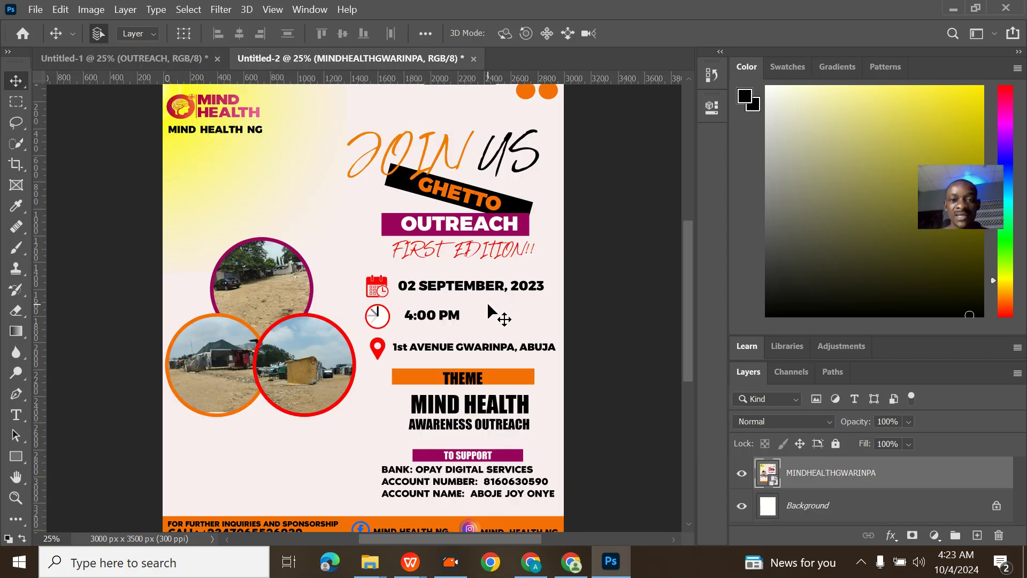
click(163, 62)
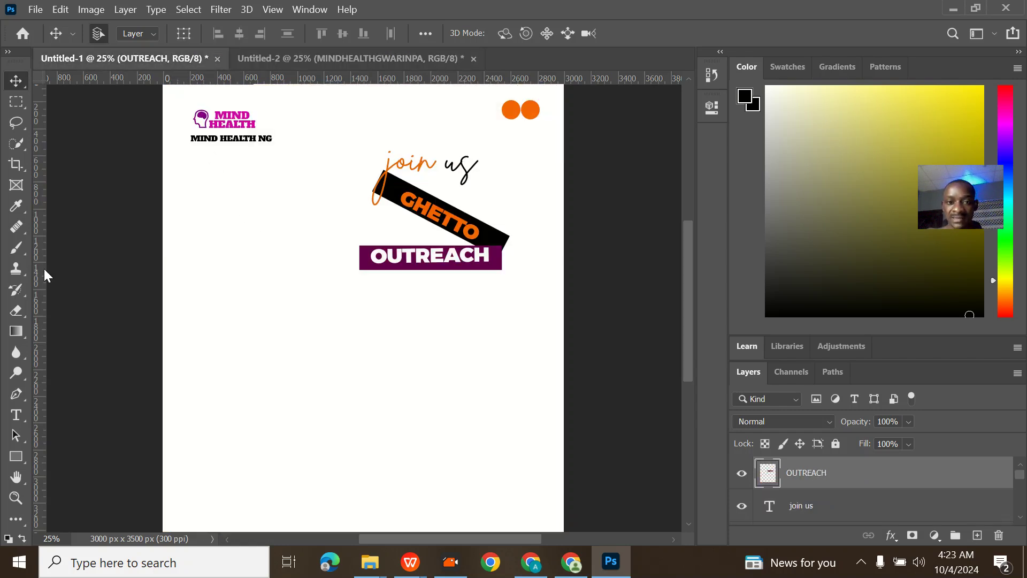
click(16, 416)
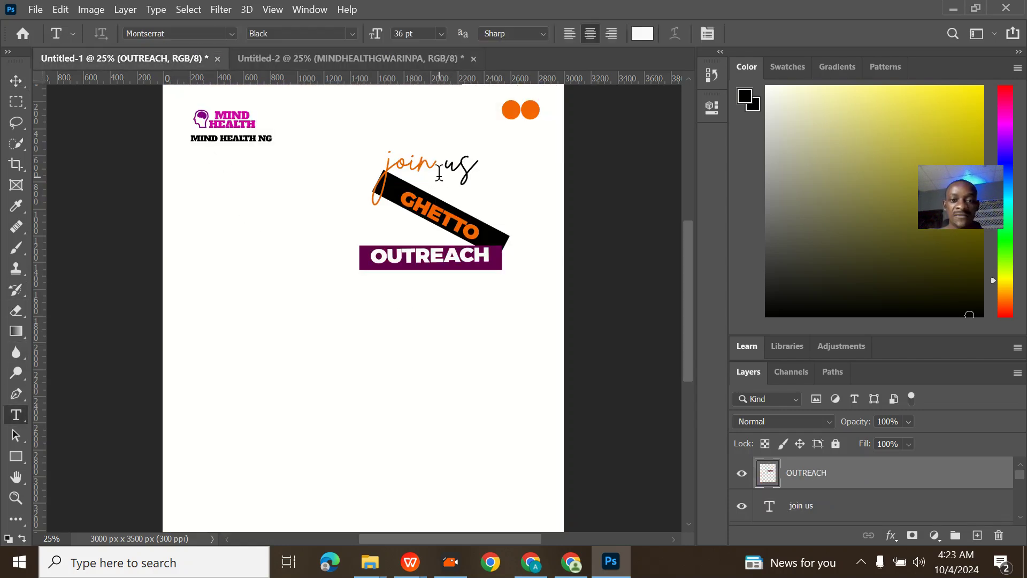
click(405, 284)
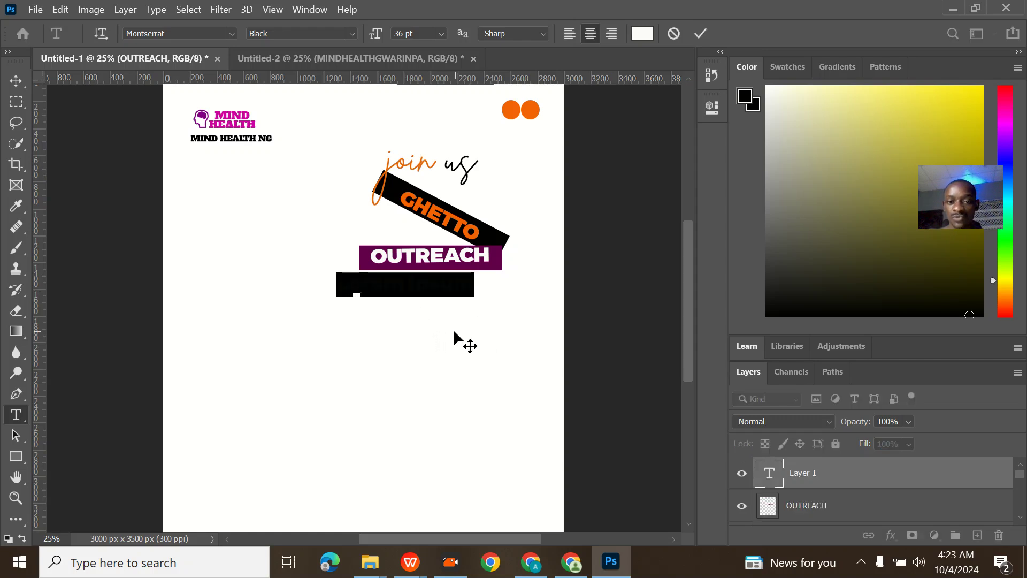
drag(469, 326, 499, 327)
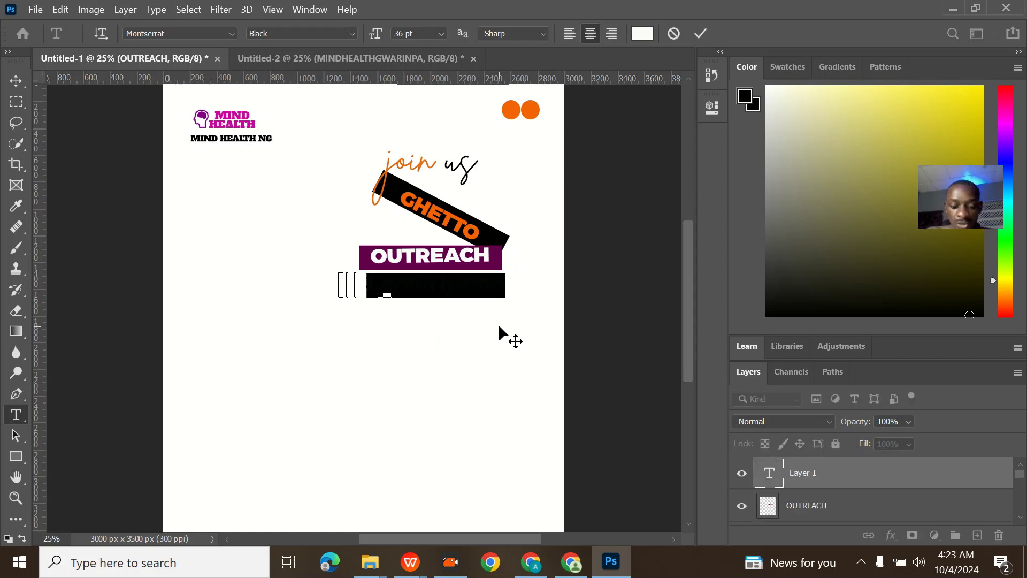
text(FIRST EDITION)
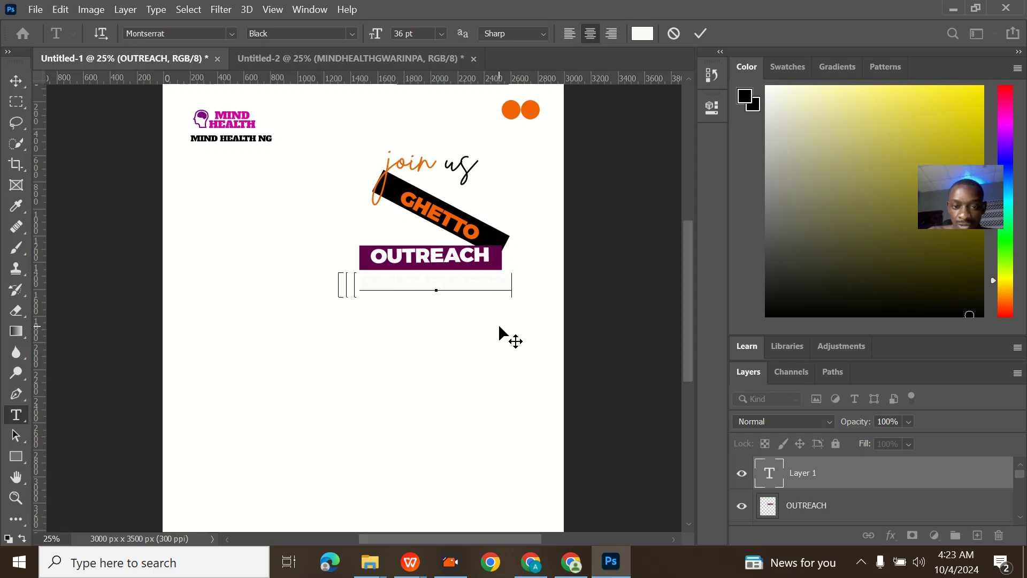
- Commit the "FIRST EDITION" text and colour it red #fa0018
click(643, 33)
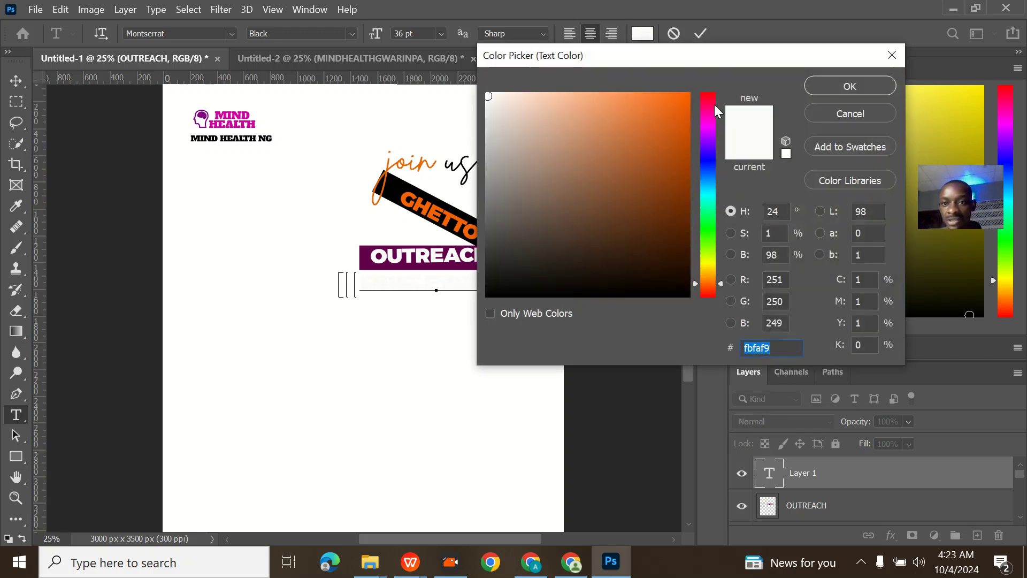
click(711, 97)
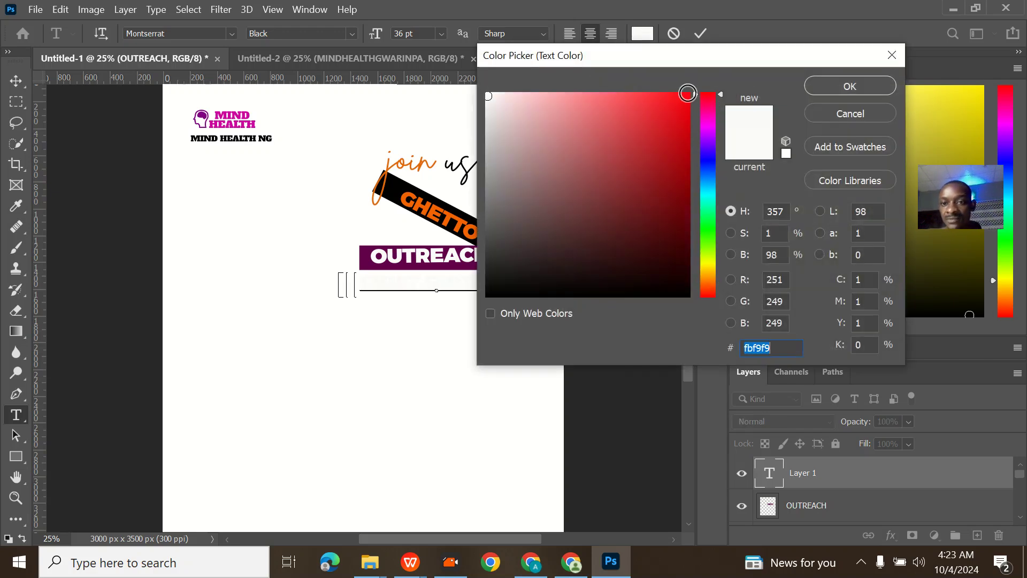
click(685, 94)
click(839, 84)
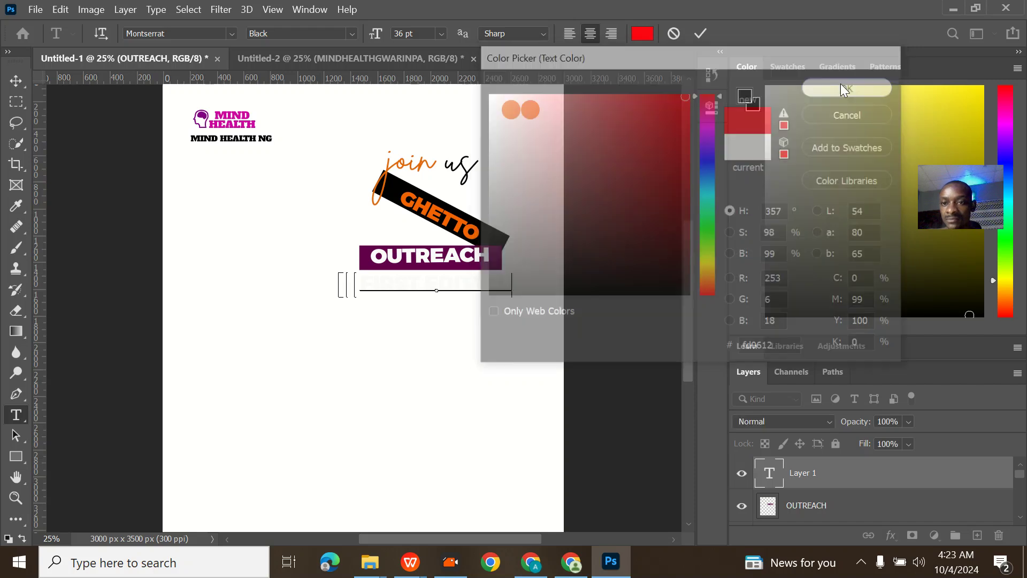
click(700, 34)
click(643, 34)
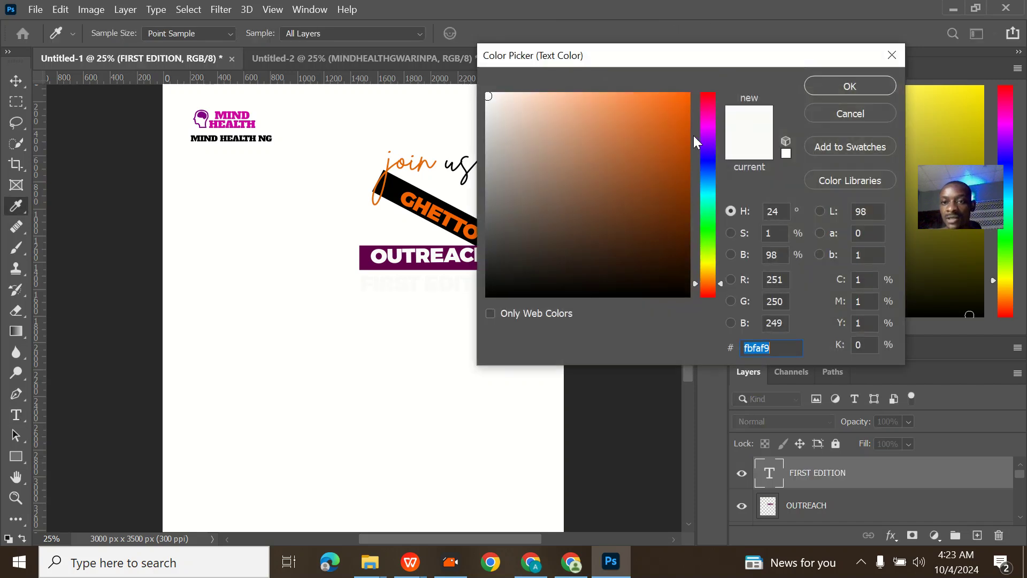
click(707, 97)
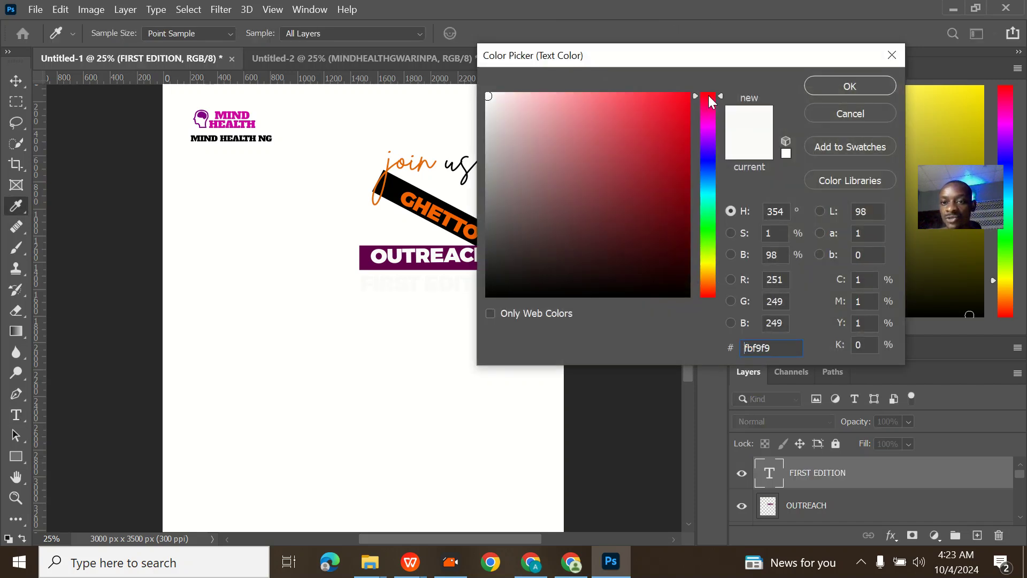
click(690, 95)
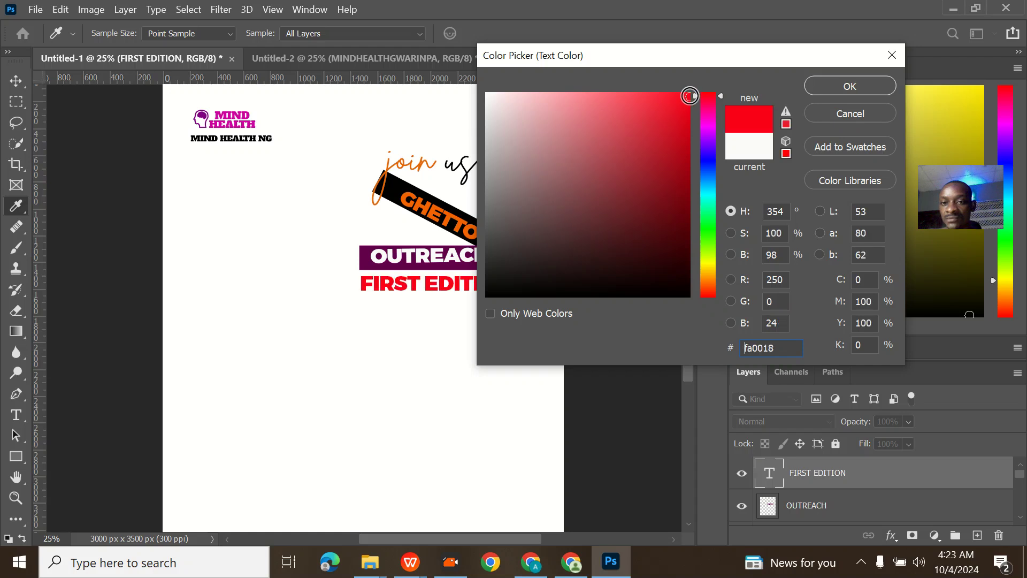
click(853, 89)
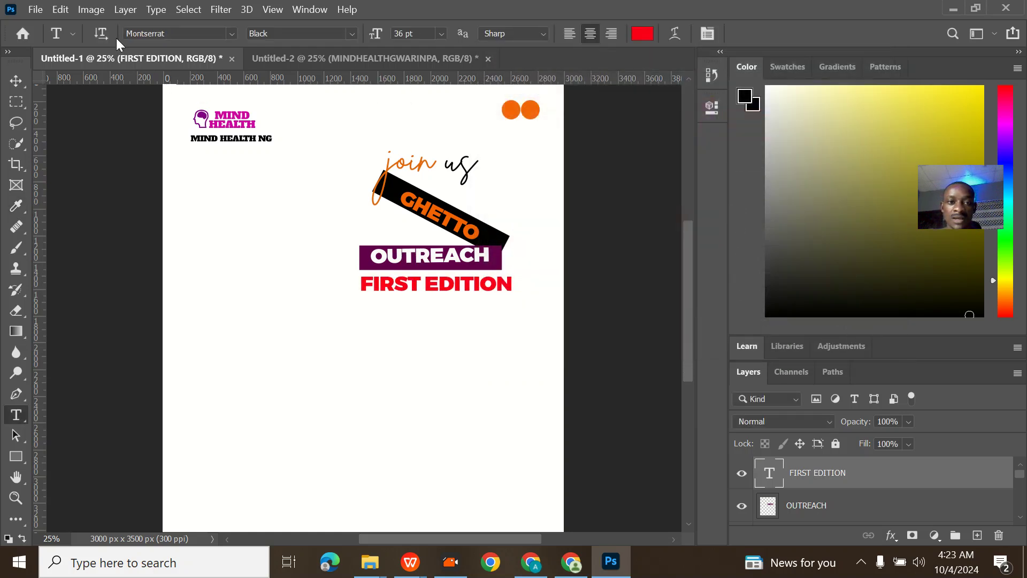
- Set the "FIRST EDITION" text in the Brittany Signature font at 24 pt
click(232, 33)
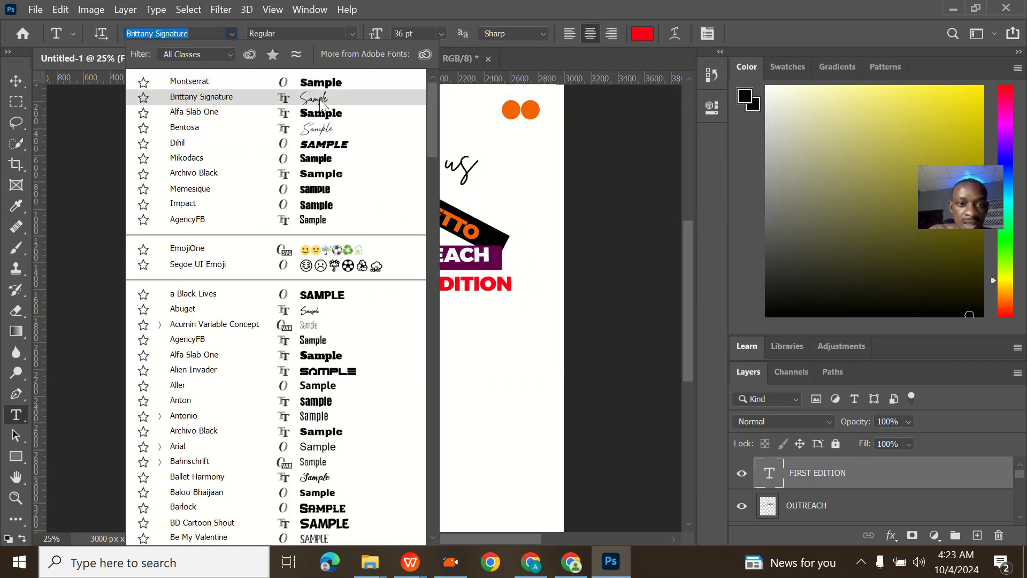
click(320, 99)
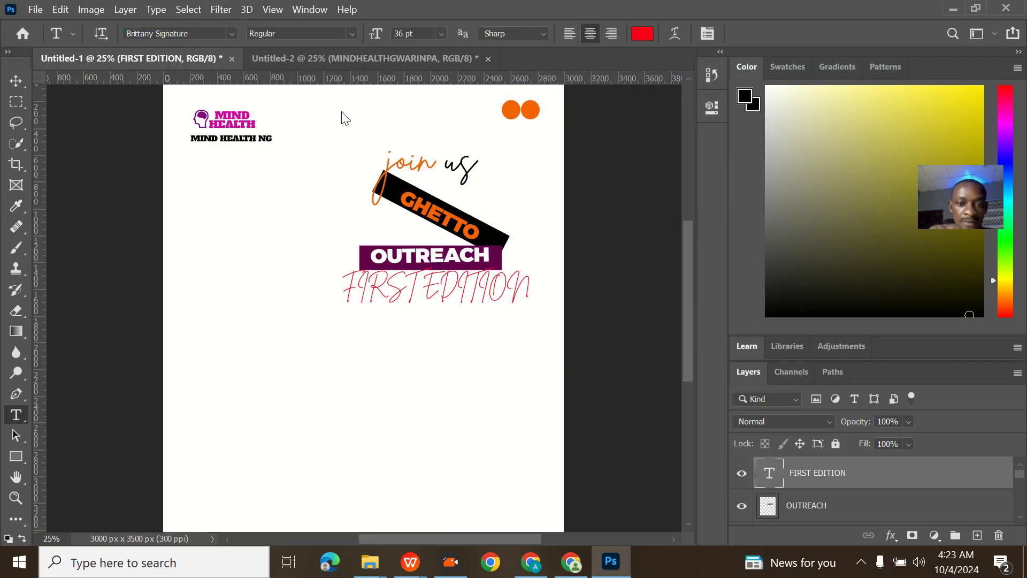
click(232, 33)
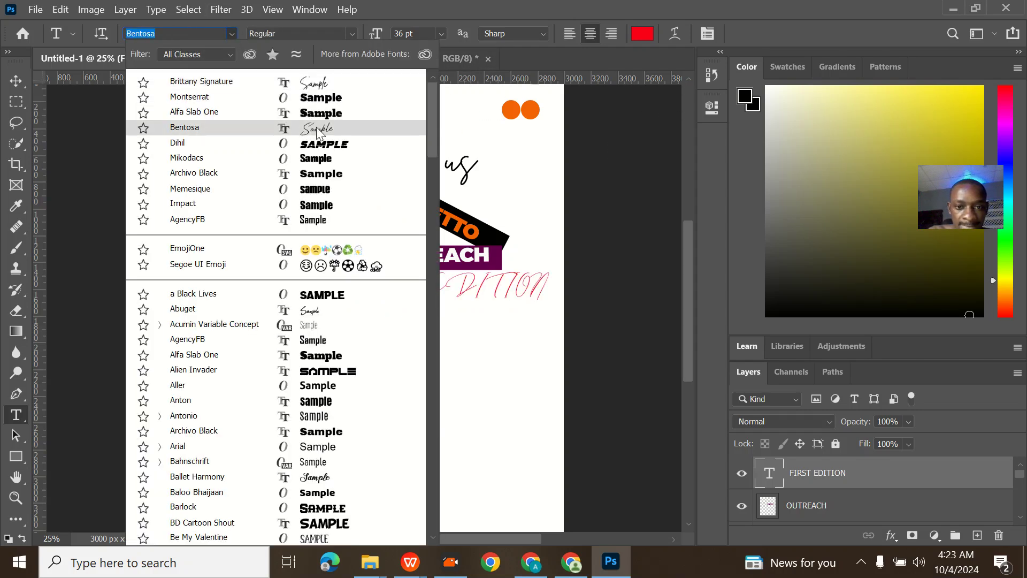
click(321, 83)
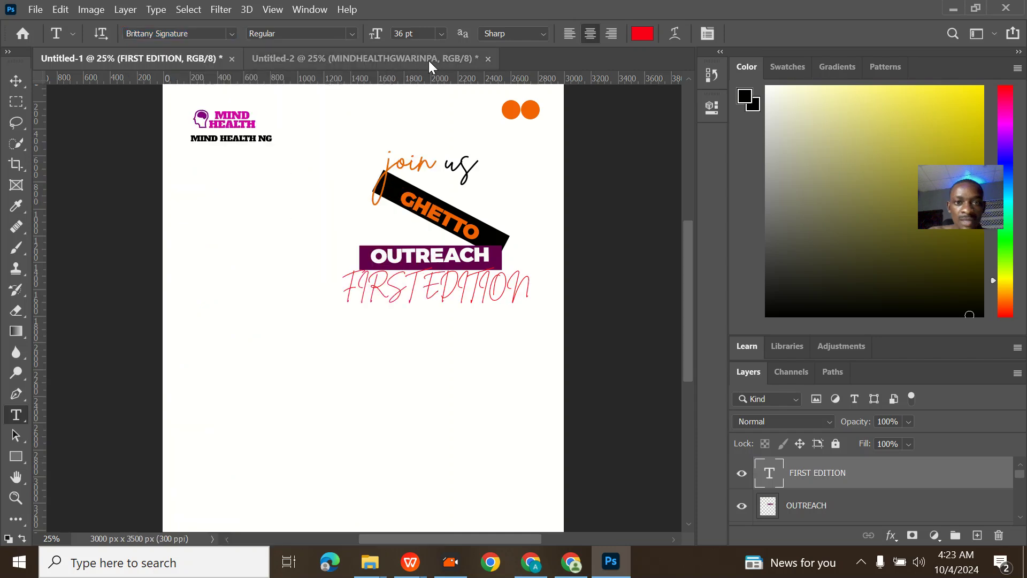
click(442, 34)
click(449, 175)
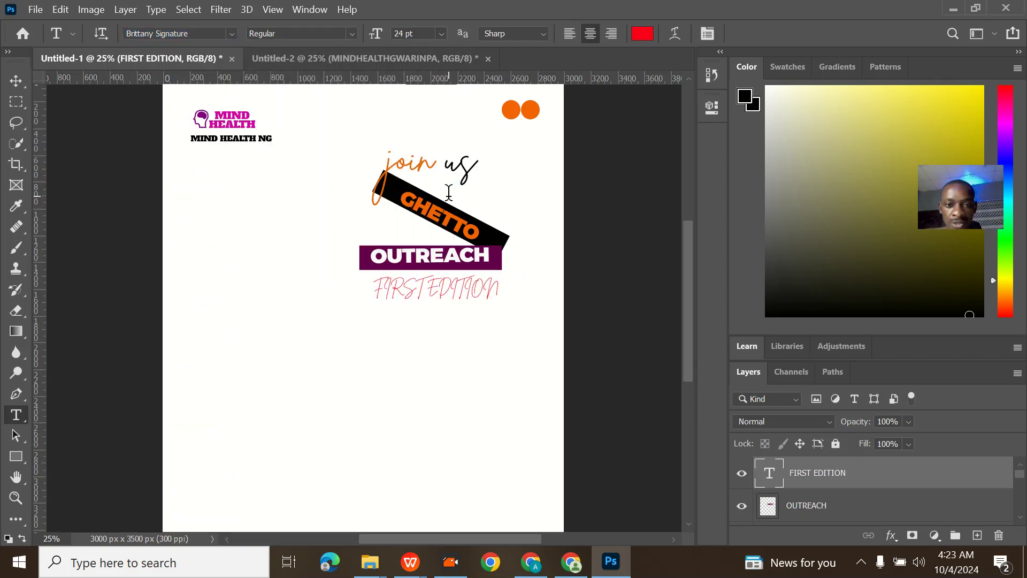
- Append "!!!!!!" to the end of the "FIRST EDITION" text and commit the edit
click(497, 287)
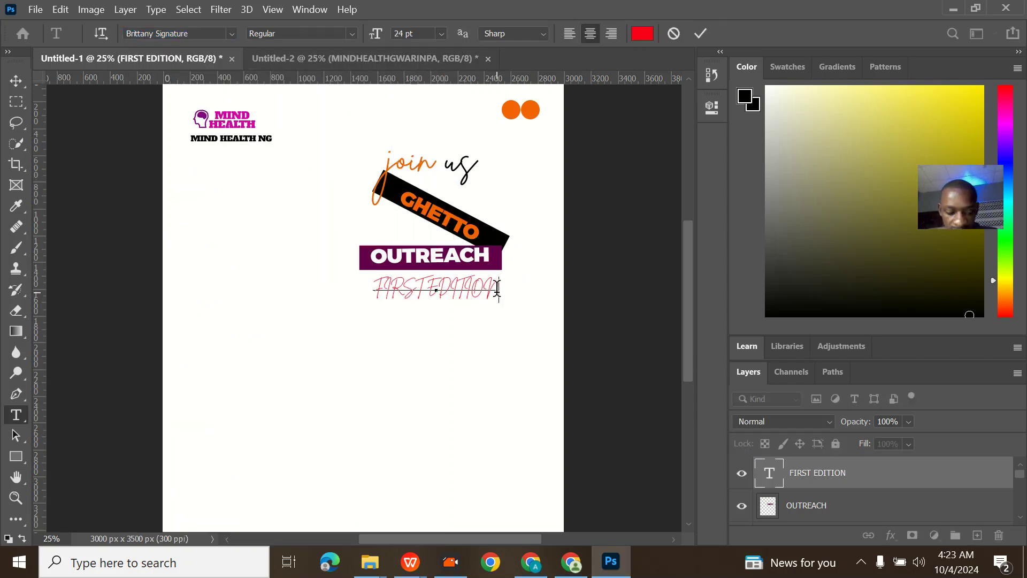
text(!!!!!!)
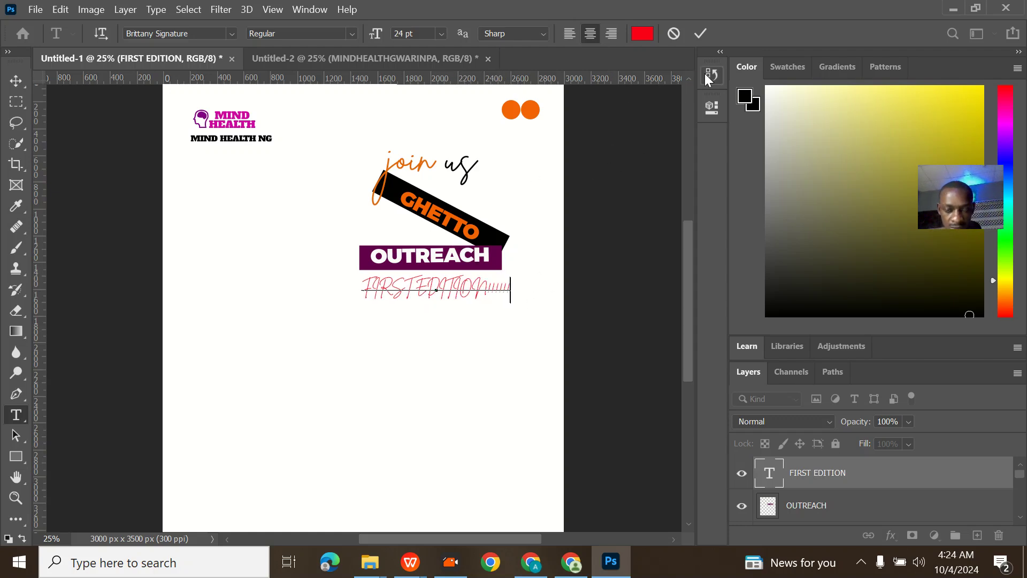
click(700, 34)
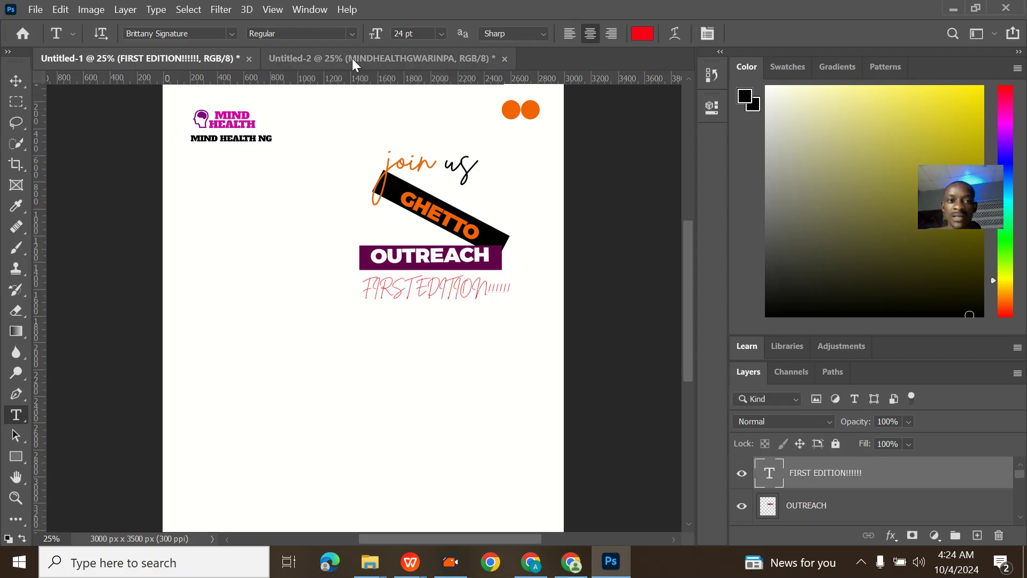
- Check the date line's calendar icon in the Untitled-2 reference, switch to Chrome and search Google for "FLATICON"
click(379, 60)
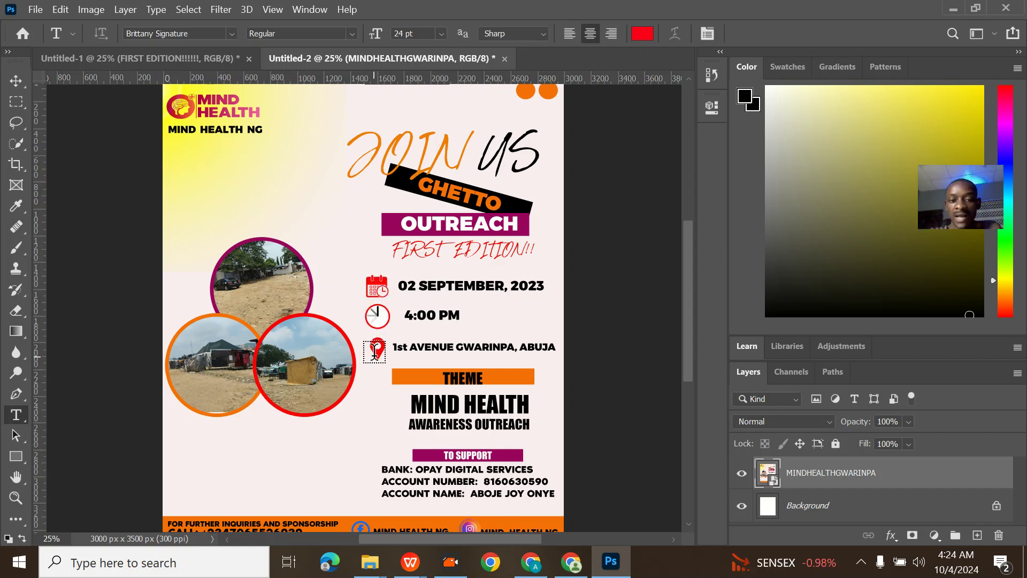
click(571, 562)
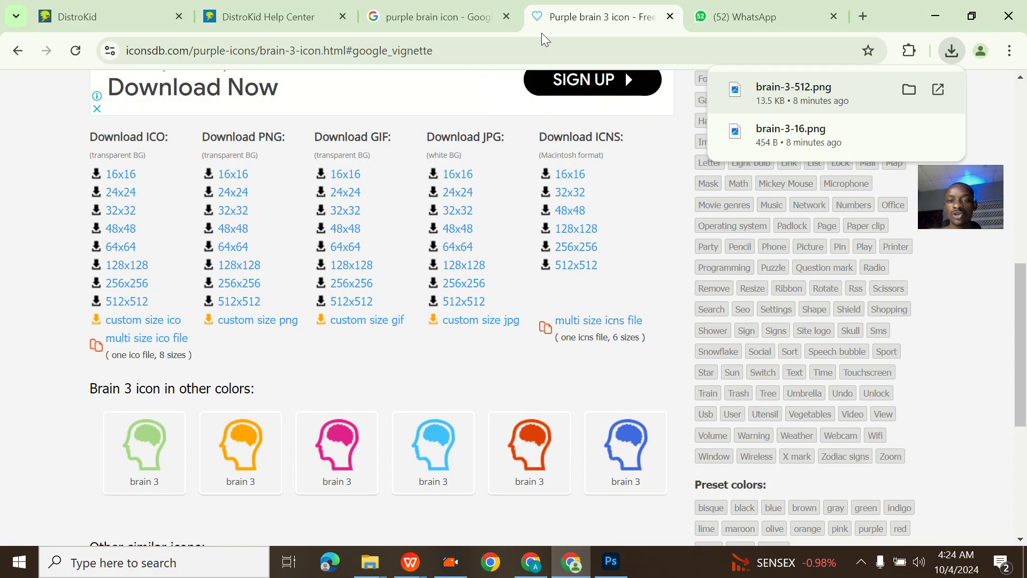
click(455, 45)
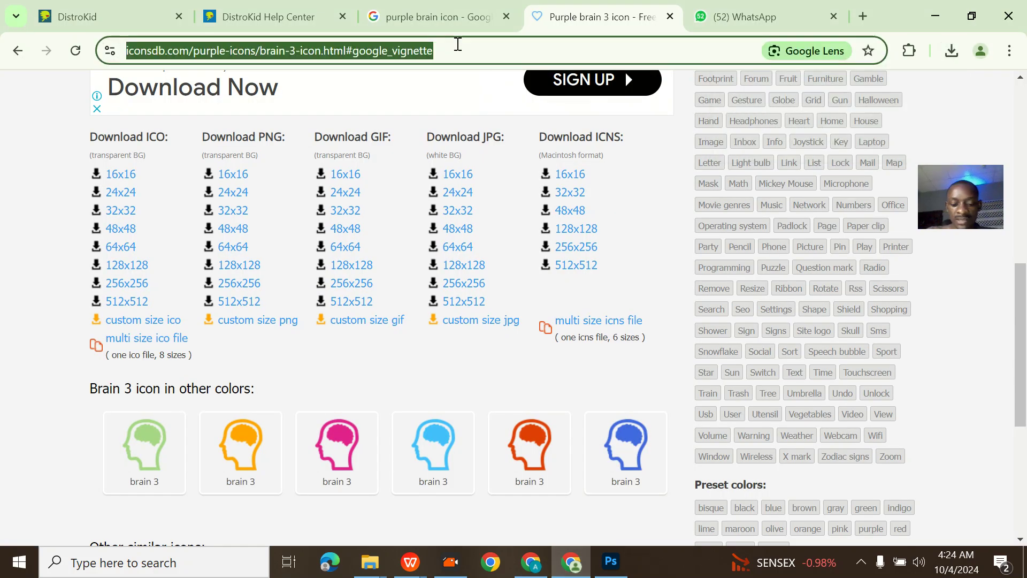
text(FLATICON)
key(Return)
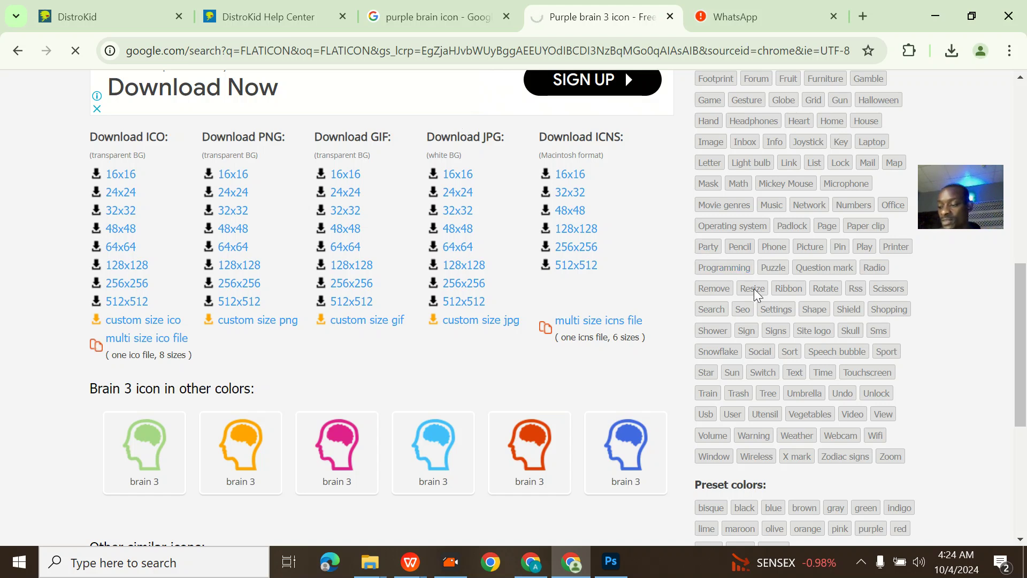
- Reset the current Wi-Fi connection and reload the Google search page for FLATICON
click(864, 569)
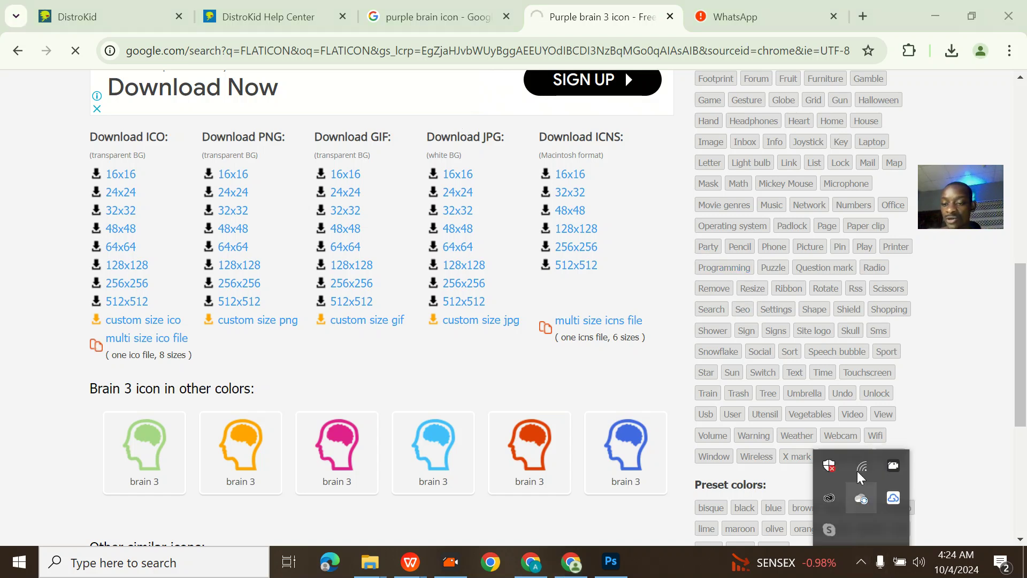
click(862, 470)
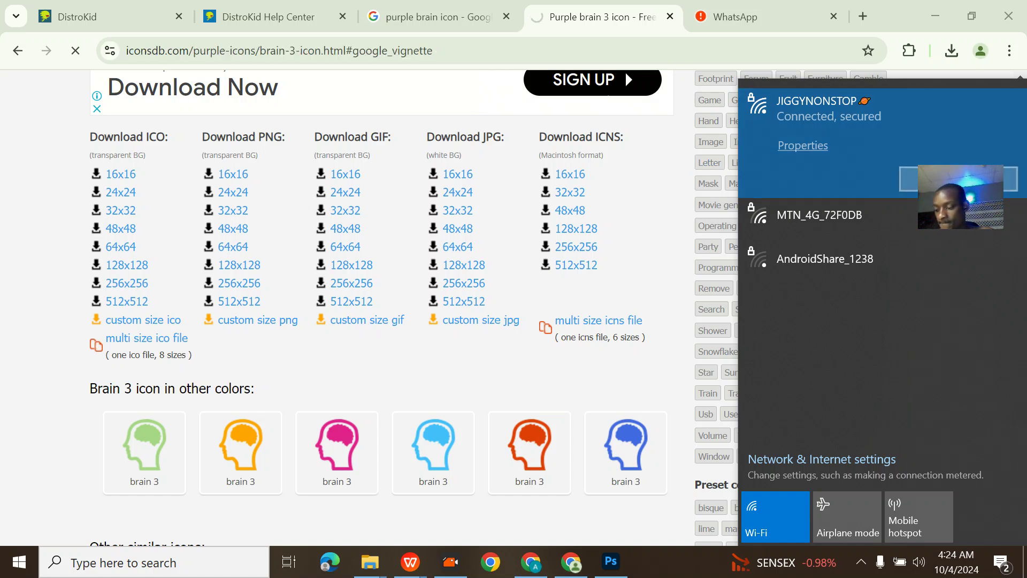
click(957, 180)
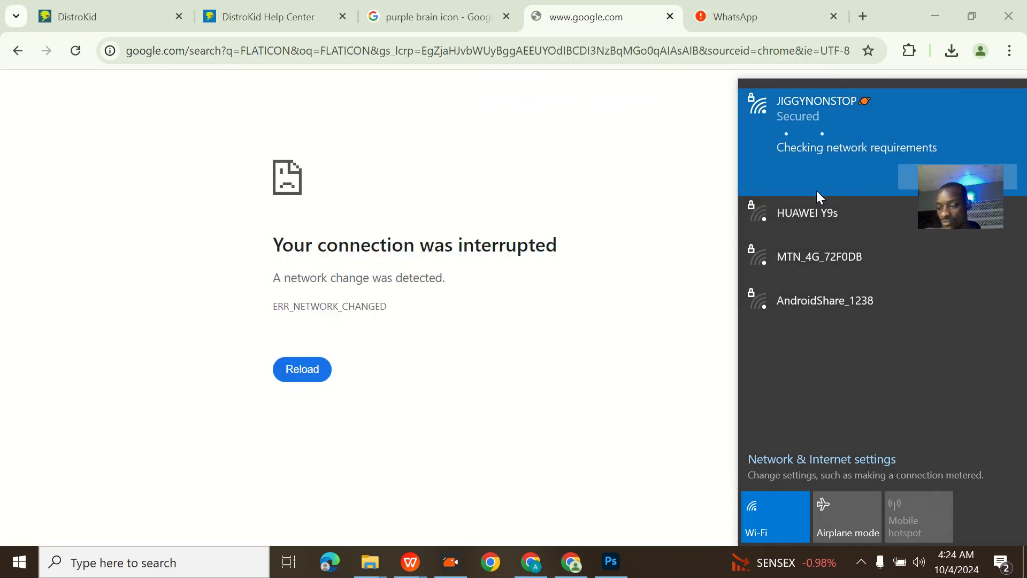
click(77, 53)
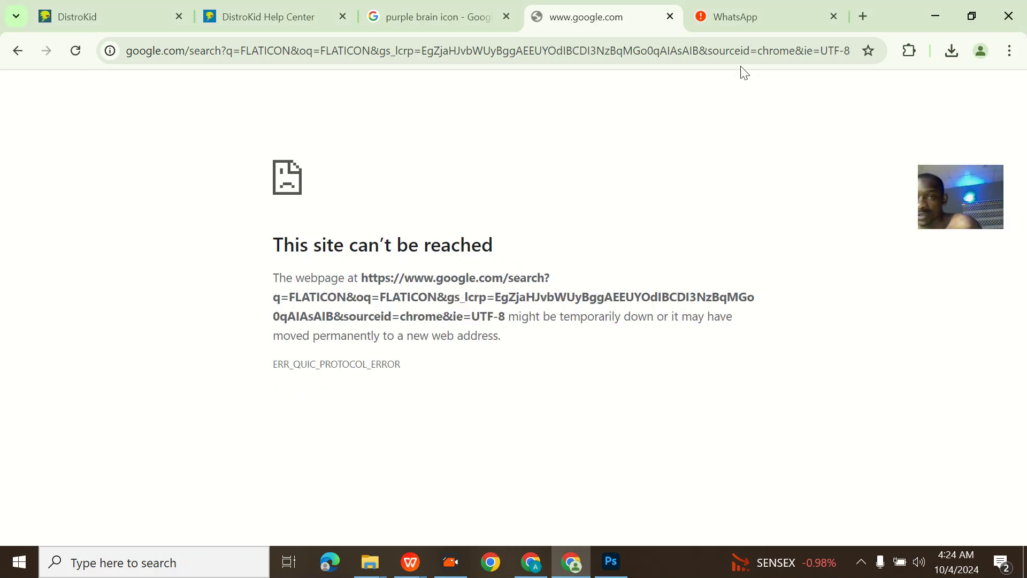
click(860, 562)
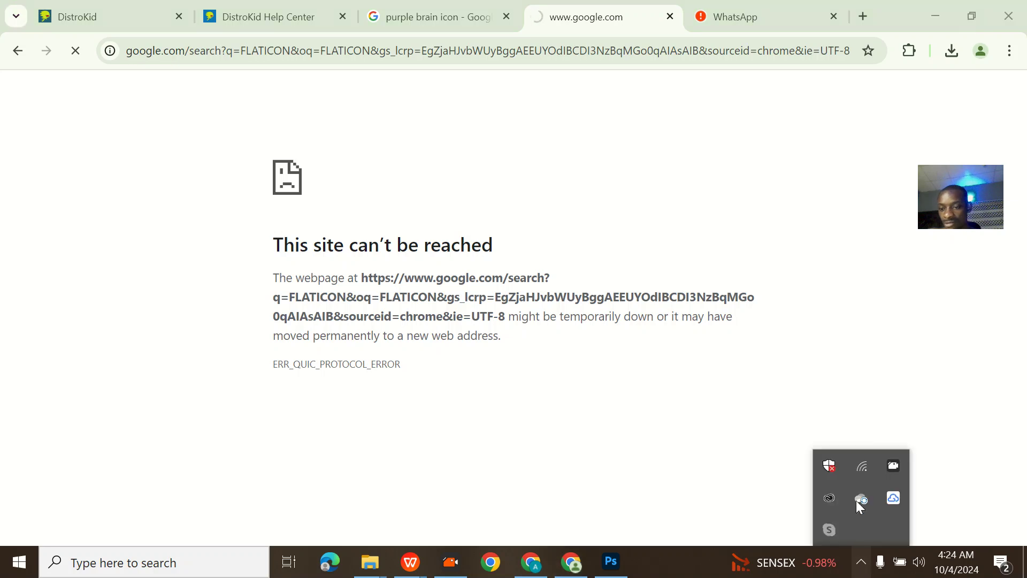
click(864, 470)
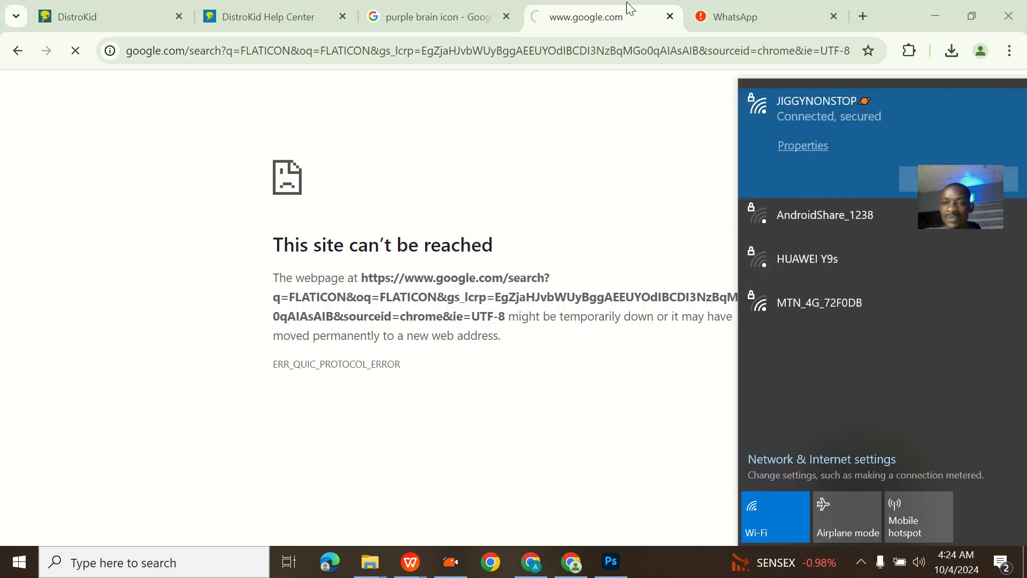
click(508, 192)
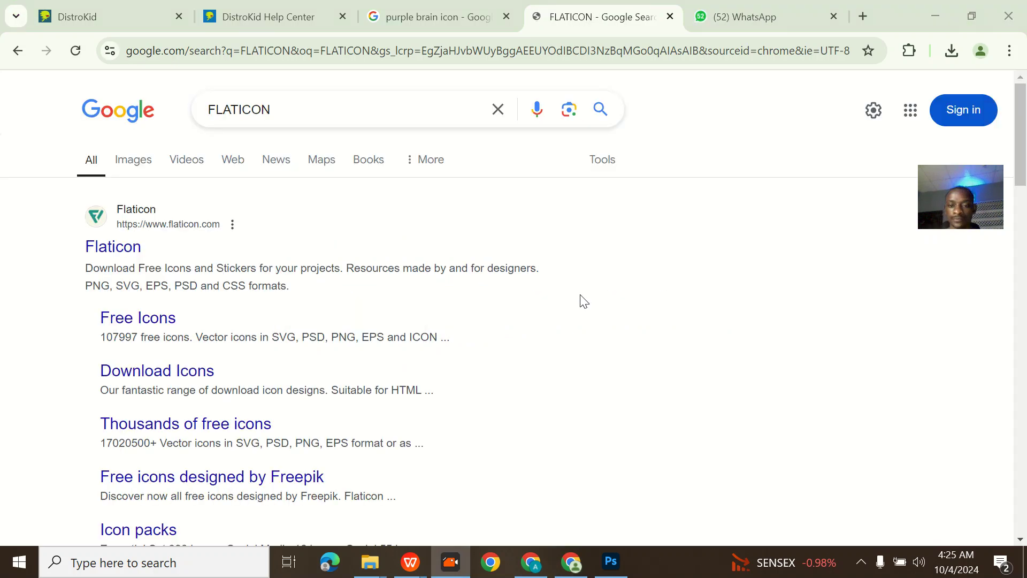
- Open the Flaticon website from the search results and search its icons for "DATE"
click(139, 250)
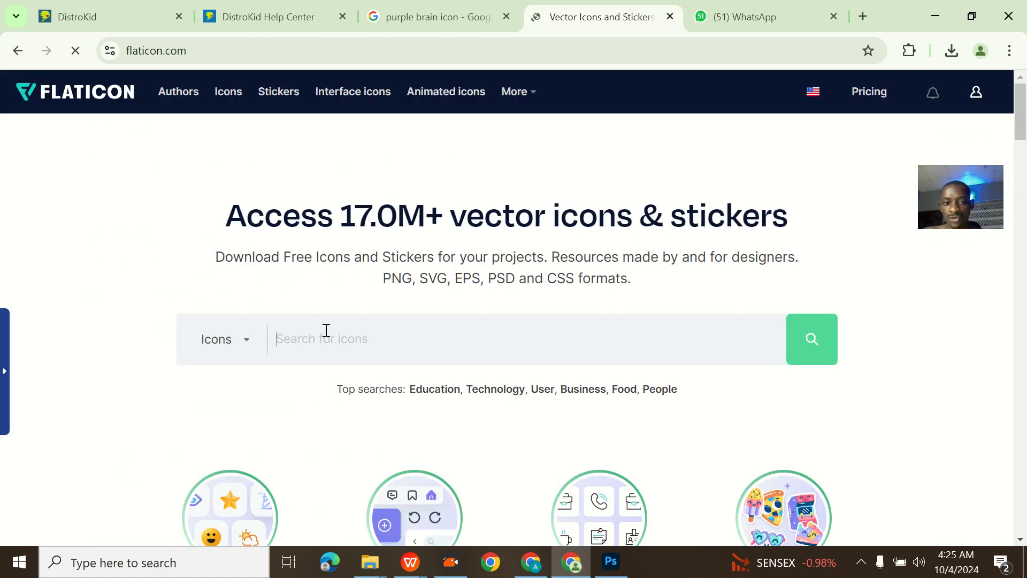
text(DAT)
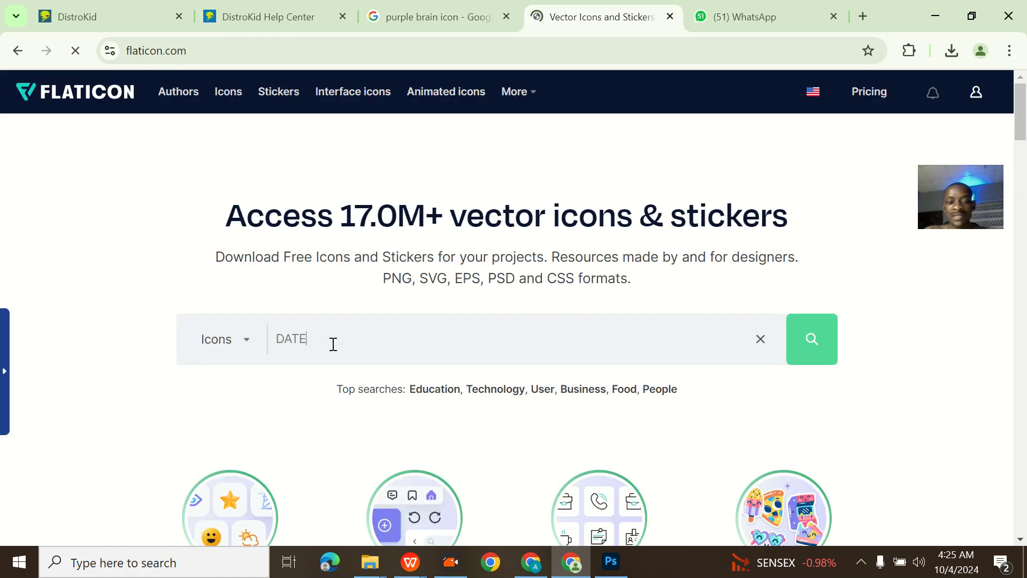
text(E)
key(Return)
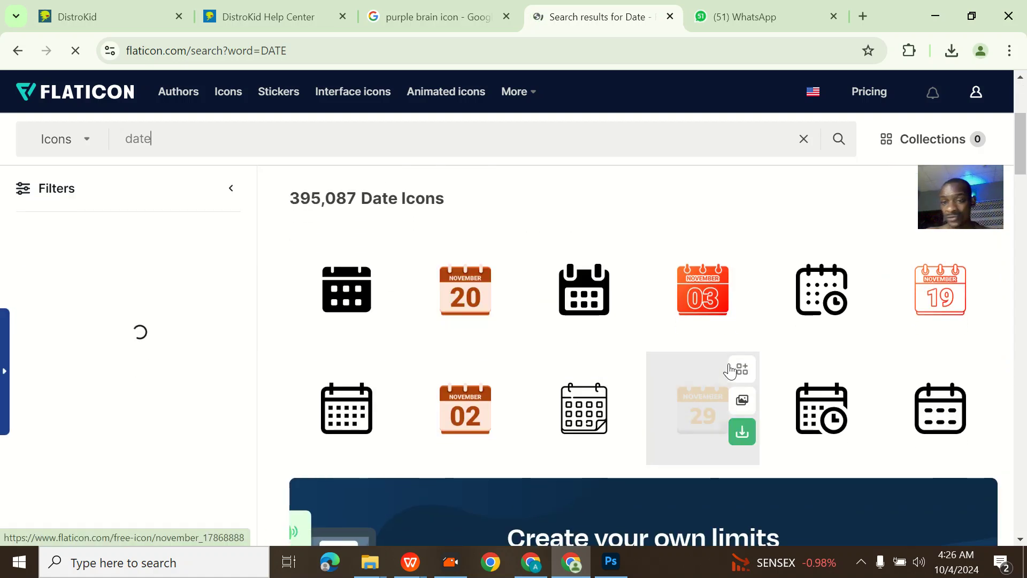
- Preview the November 03, black calendar and November 20 icons from the date results
scroll(762, 236, down, 2)
click(711, 241)
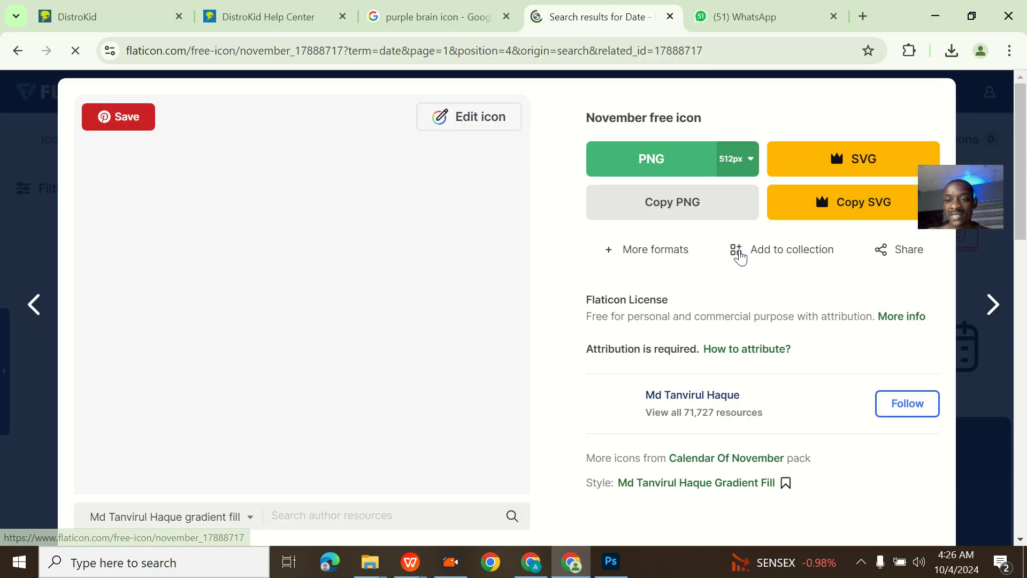
click(34, 305)
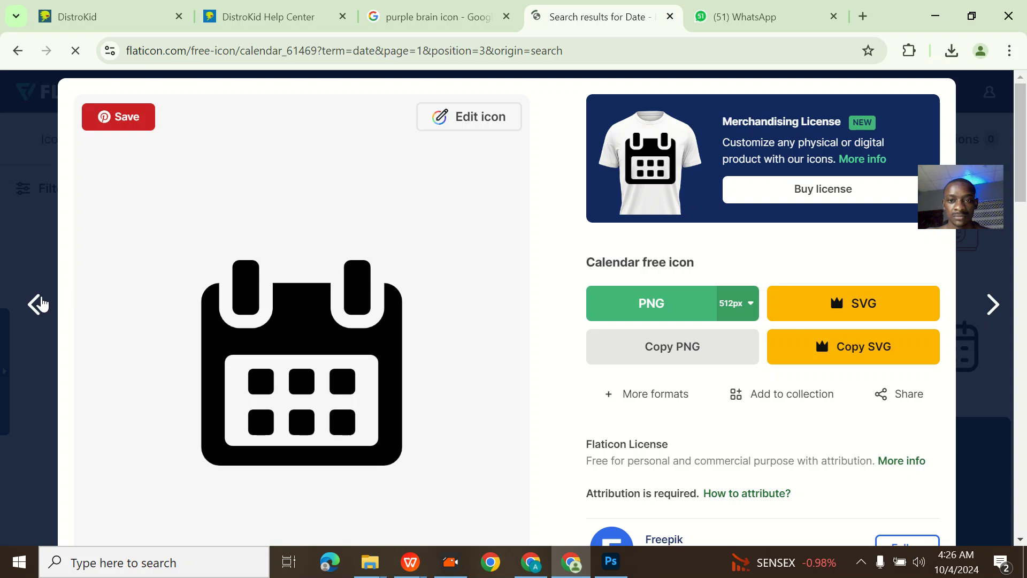
click(38, 304)
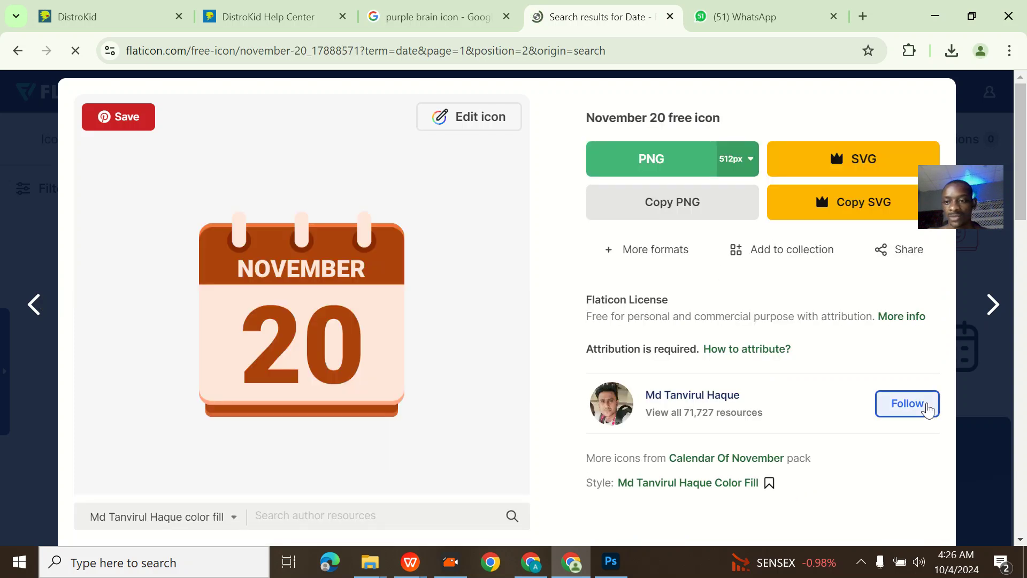
click(18, 50)
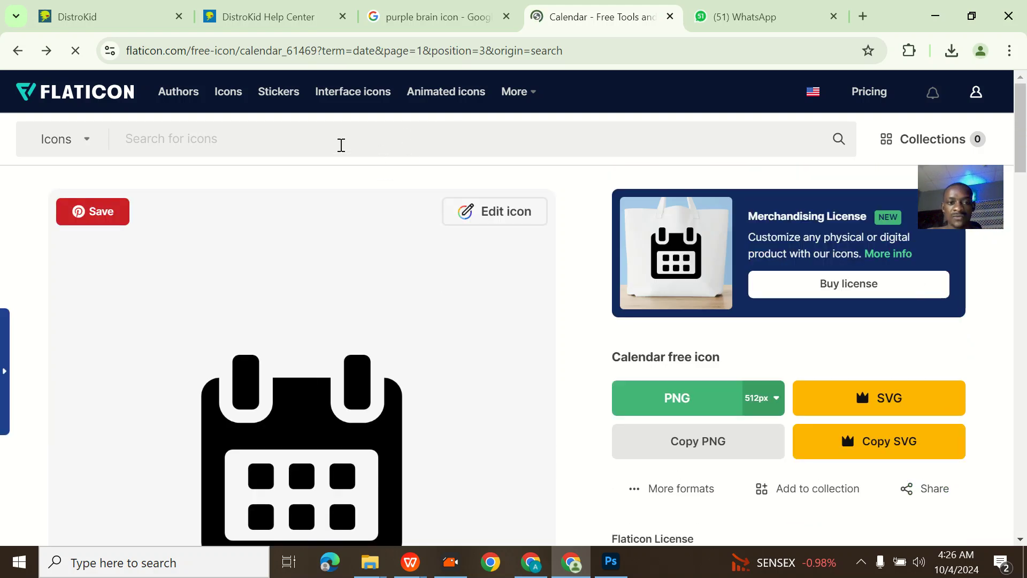
- Search Flaticon for "DATE" again and look through the results for a suitable red calendar icon
text(DATE)
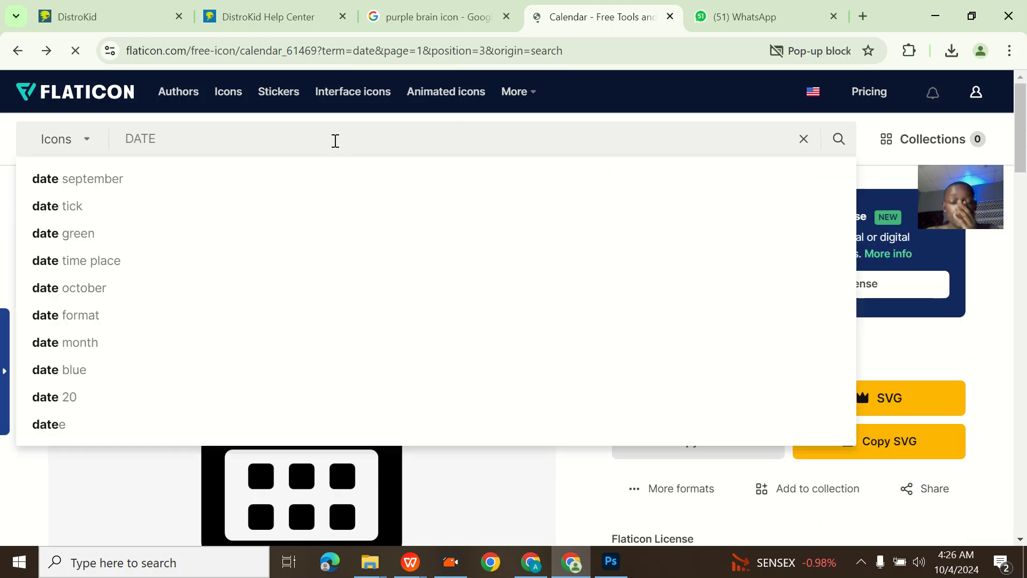
key(Return)
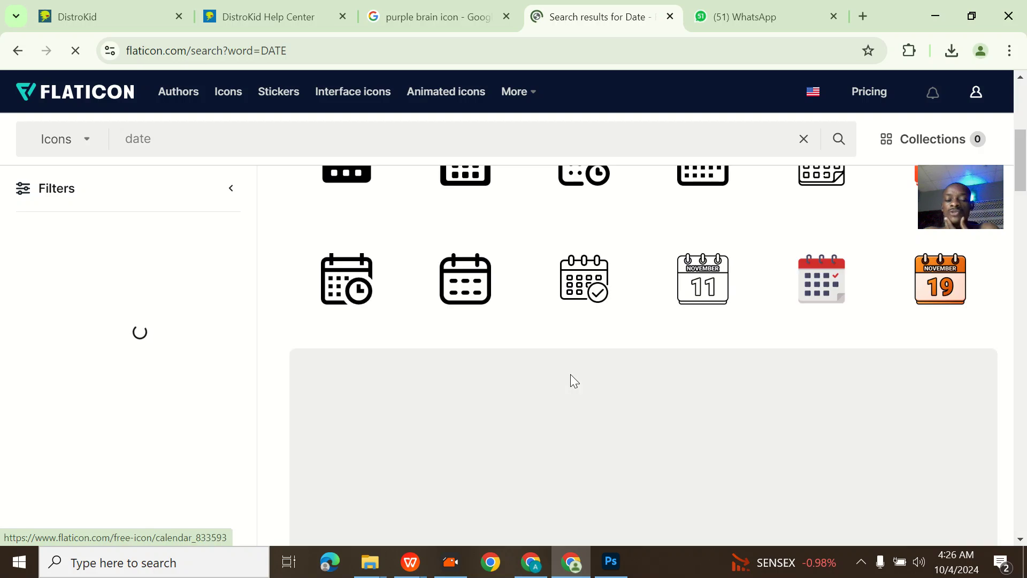
scroll(570, 373, up, 4)
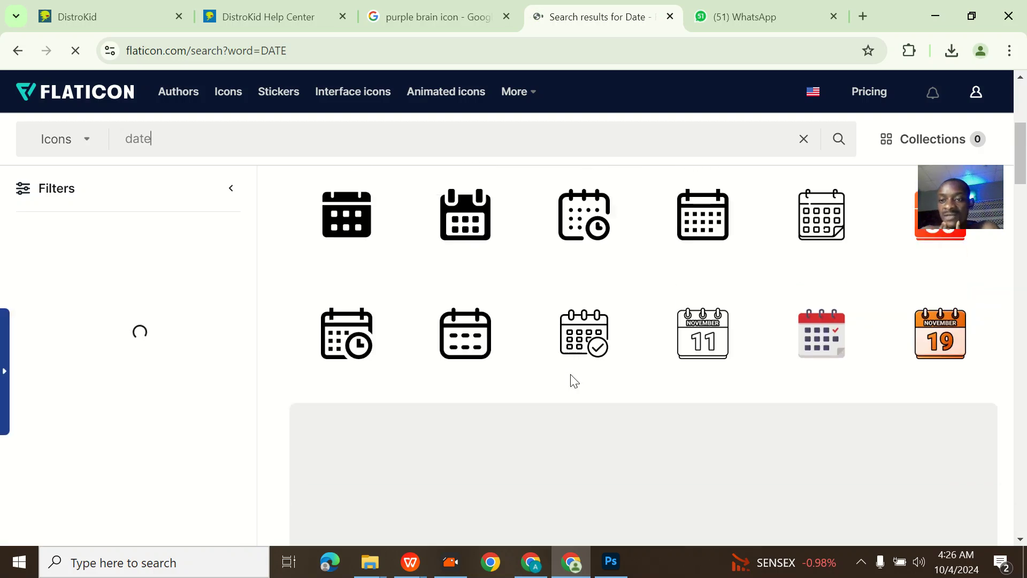
scroll(570, 374, down, 3)
scroll(571, 375, down, 1)
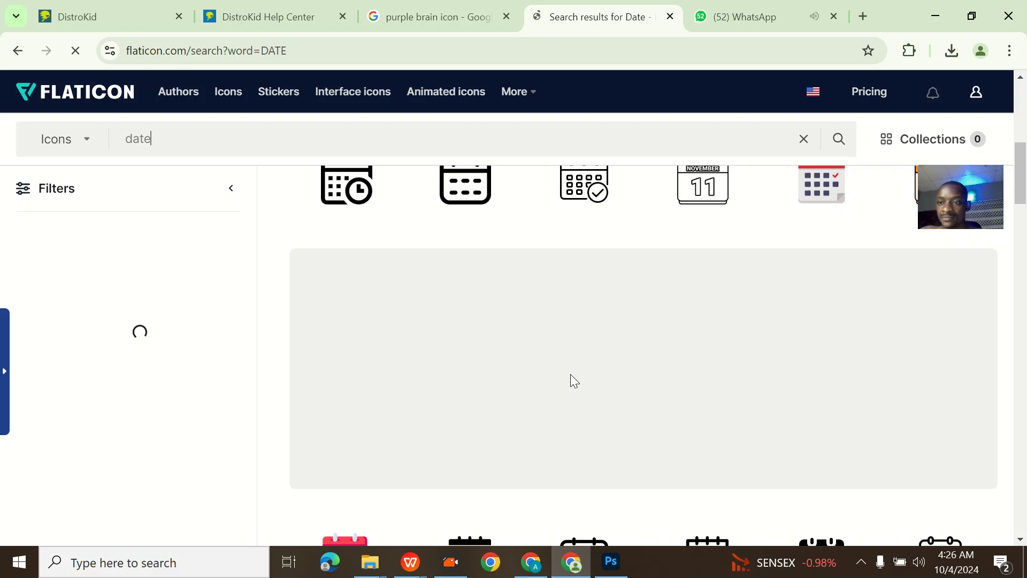
scroll(570, 374, down, 1)
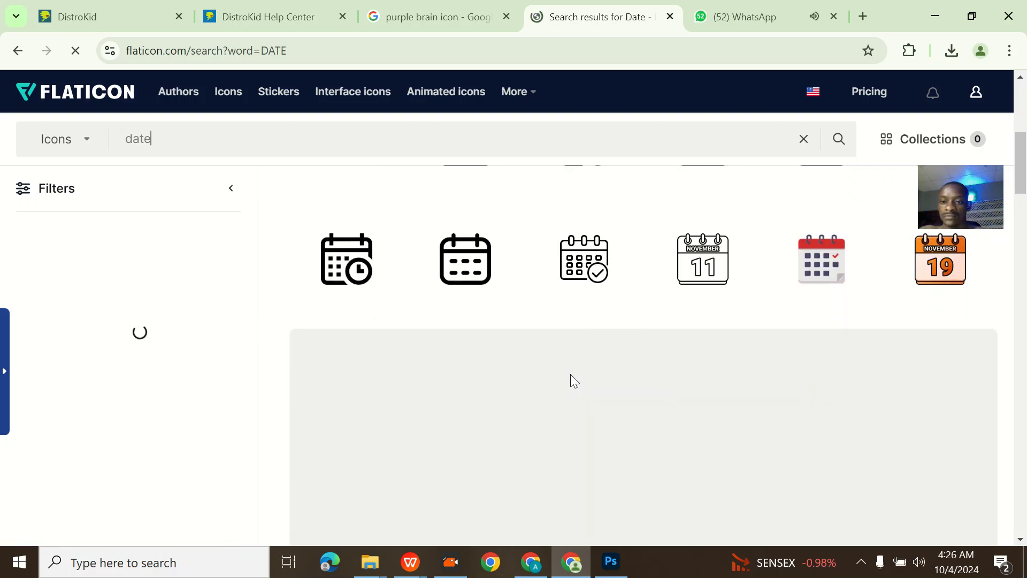
scroll(570, 374, down, 1)
scroll(570, 376, down, 5)
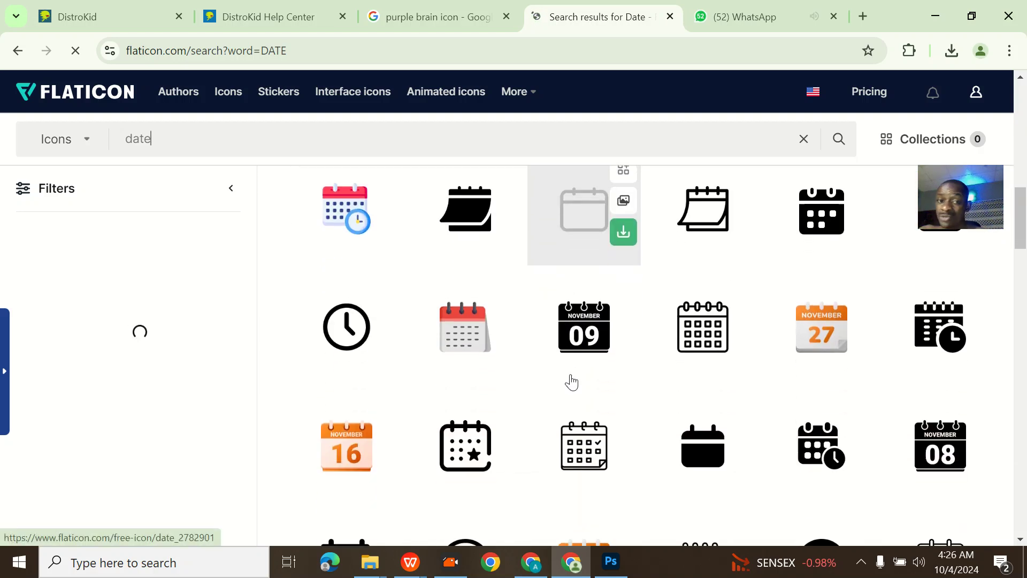
scroll(572, 378, down, 5)
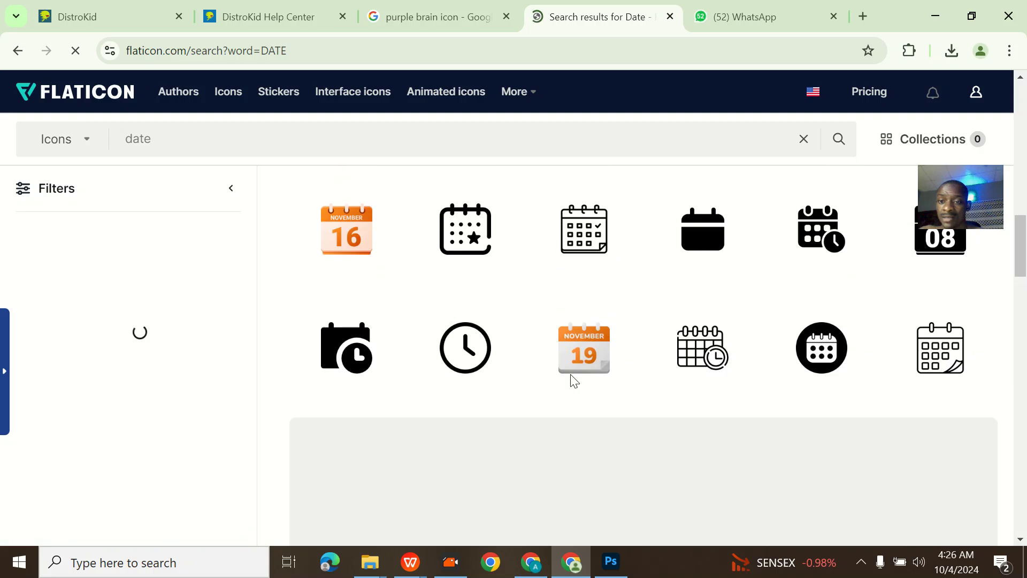
scroll(571, 381, up, 10)
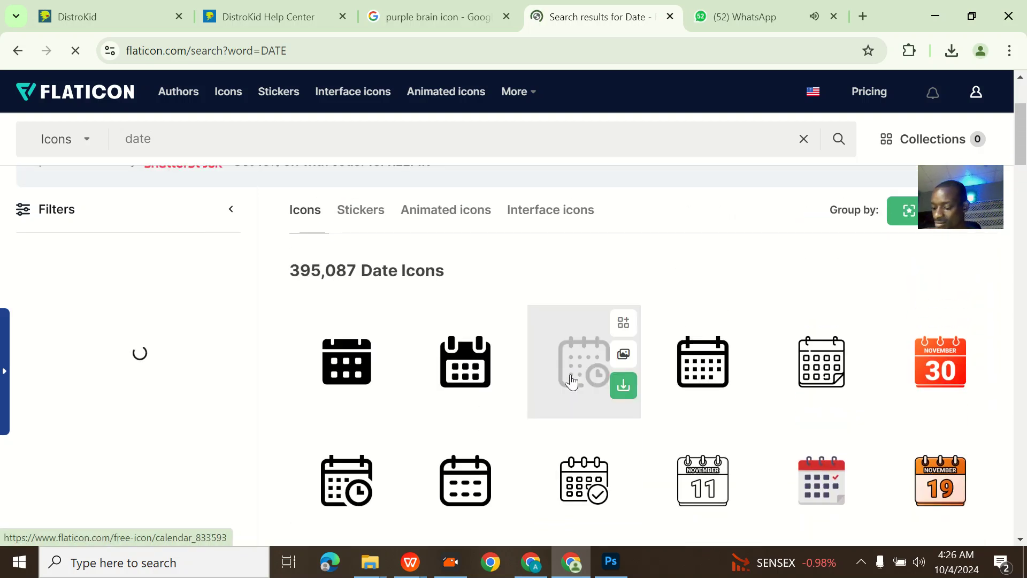
scroll(848, 408, up, 3)
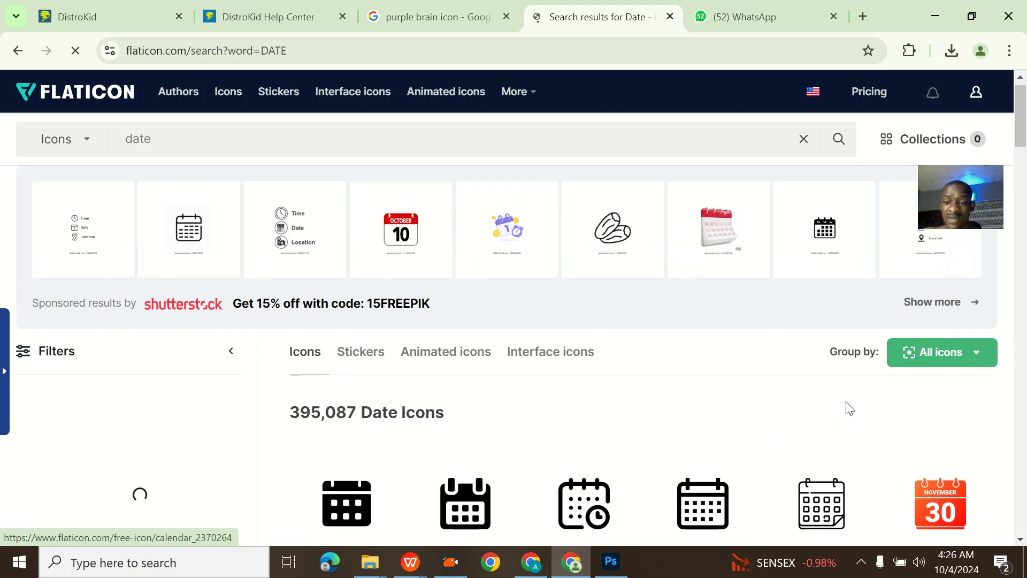
scroll(849, 408, down, 6)
scroll(849, 408, up, 6)
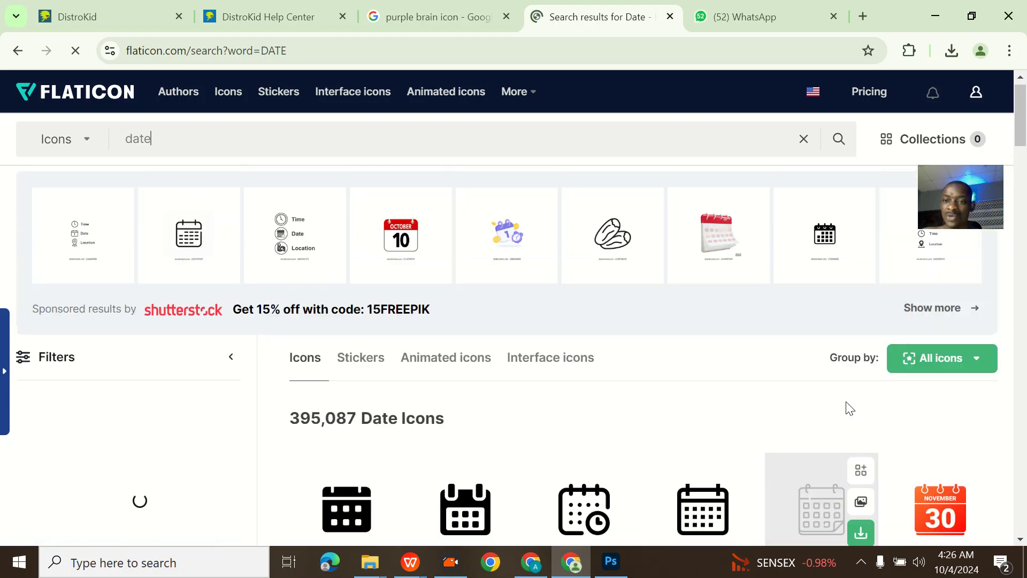
scroll(849, 408, down, 2)
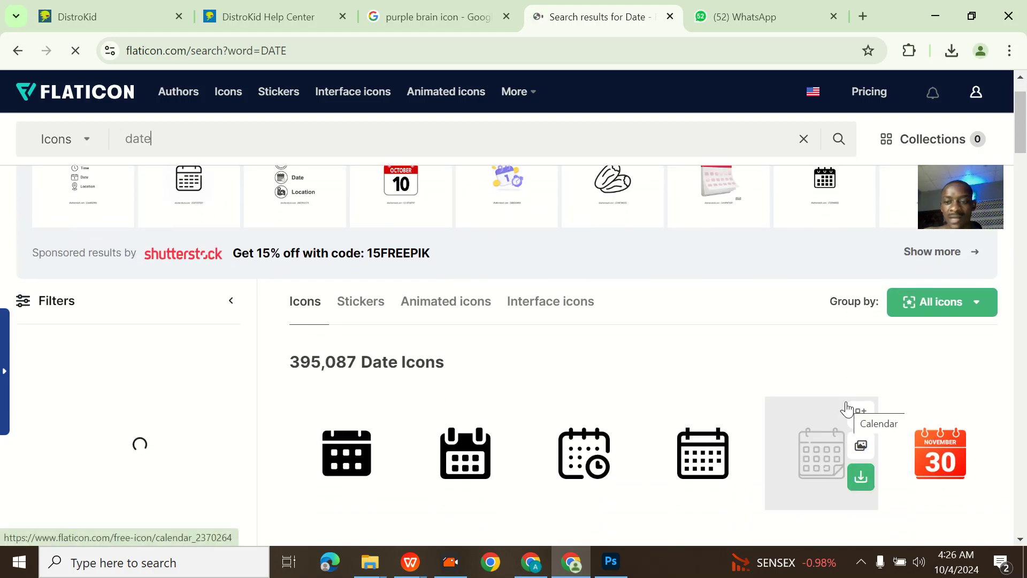
scroll(848, 408, down, 3)
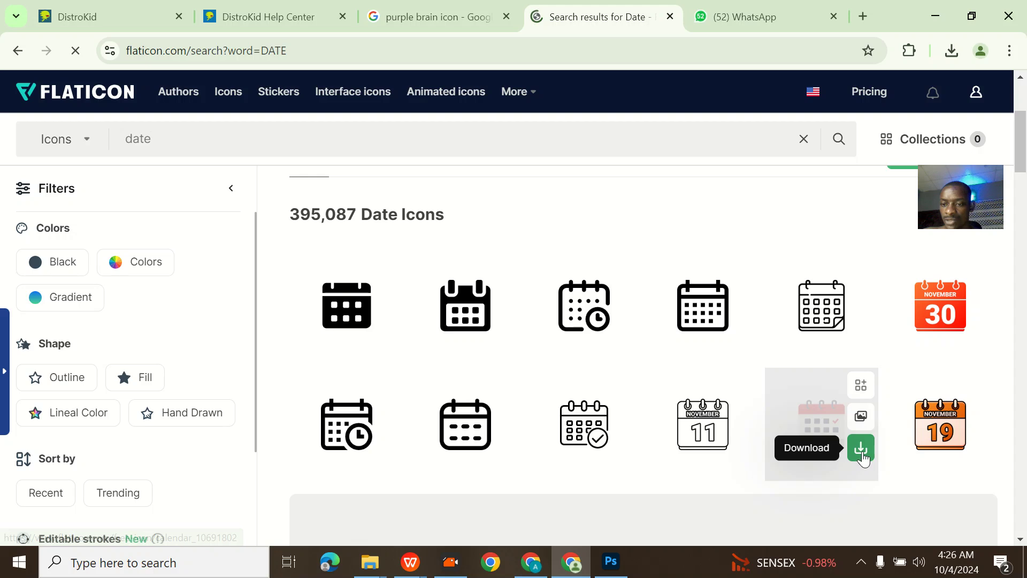
- Download the red and white calendar icon with the check mark as a free PNG
click(862, 451)
scroll(861, 451, down, 6)
mouse_move(859, 198)
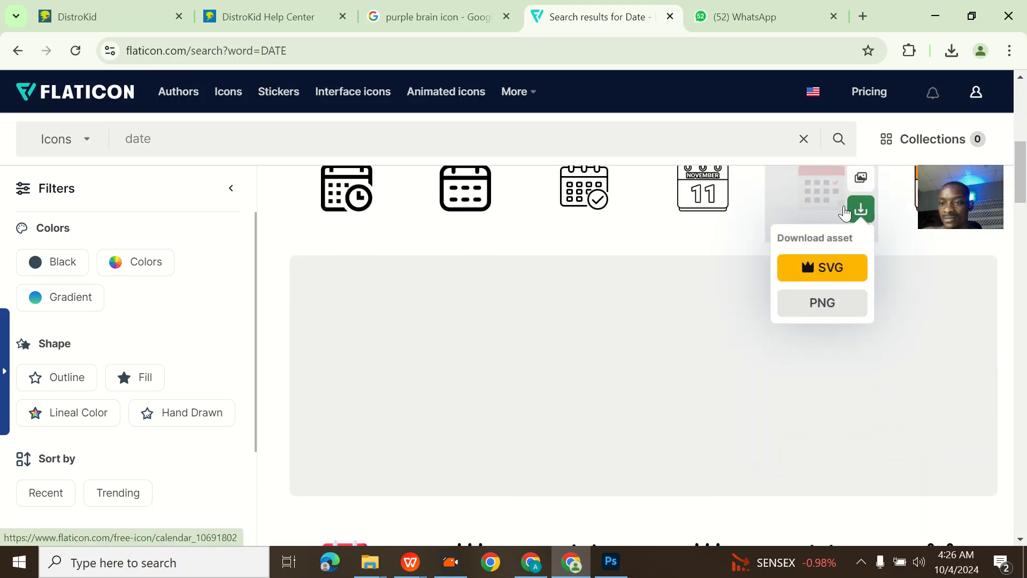
scroll(852, 263, up, 3)
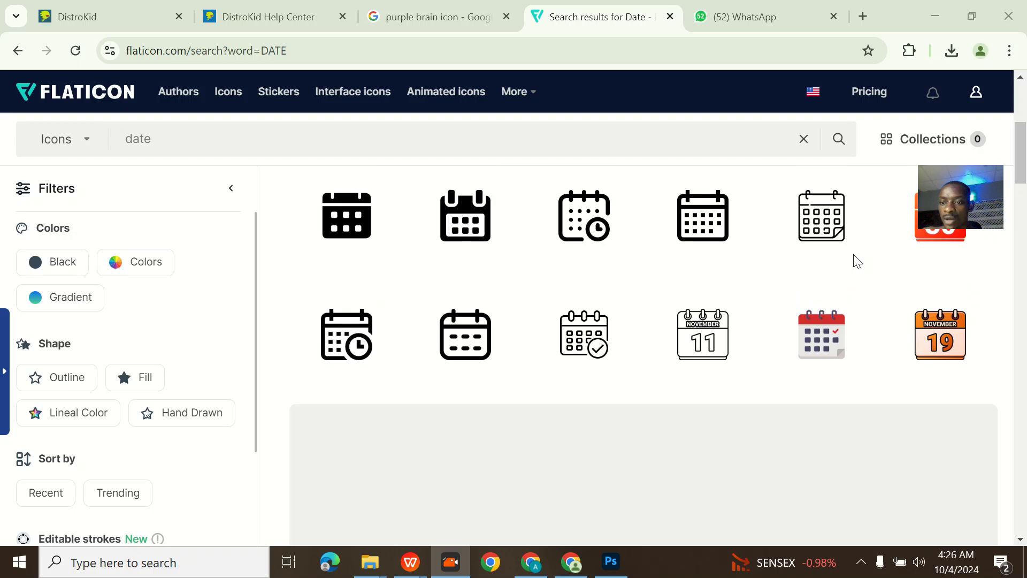
mouse_move(841, 342)
click(844, 417)
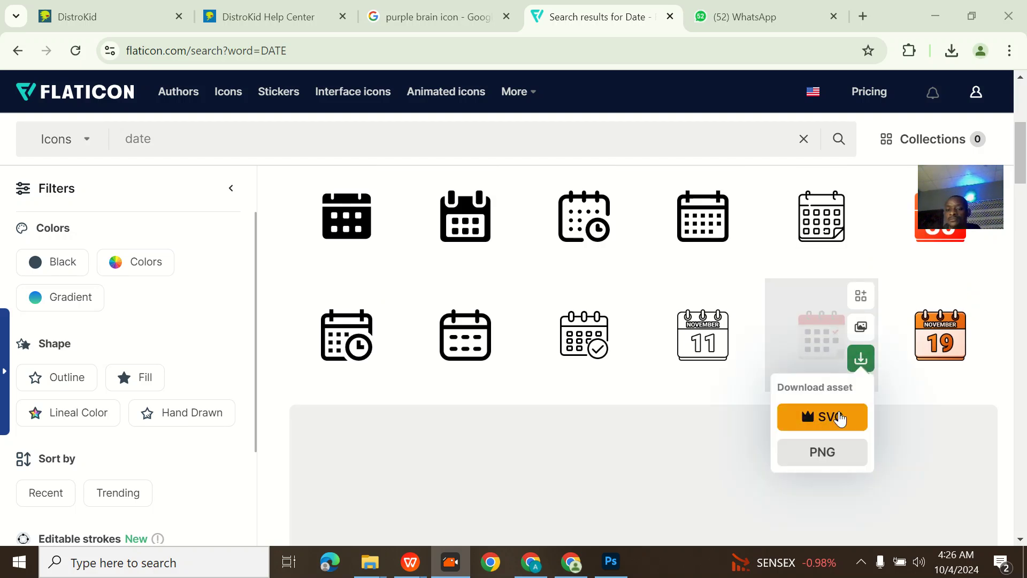
click(823, 451)
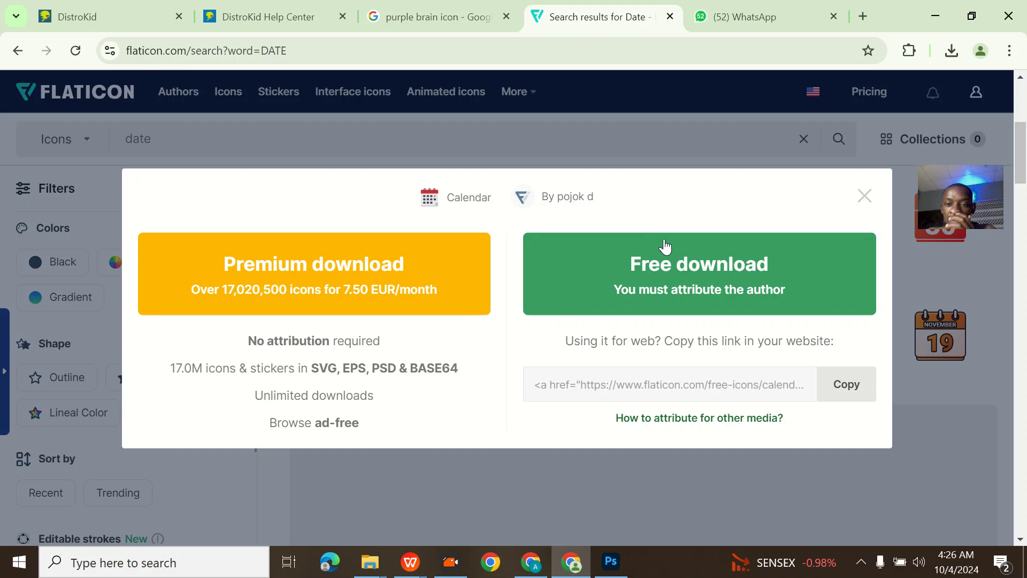
click(685, 280)
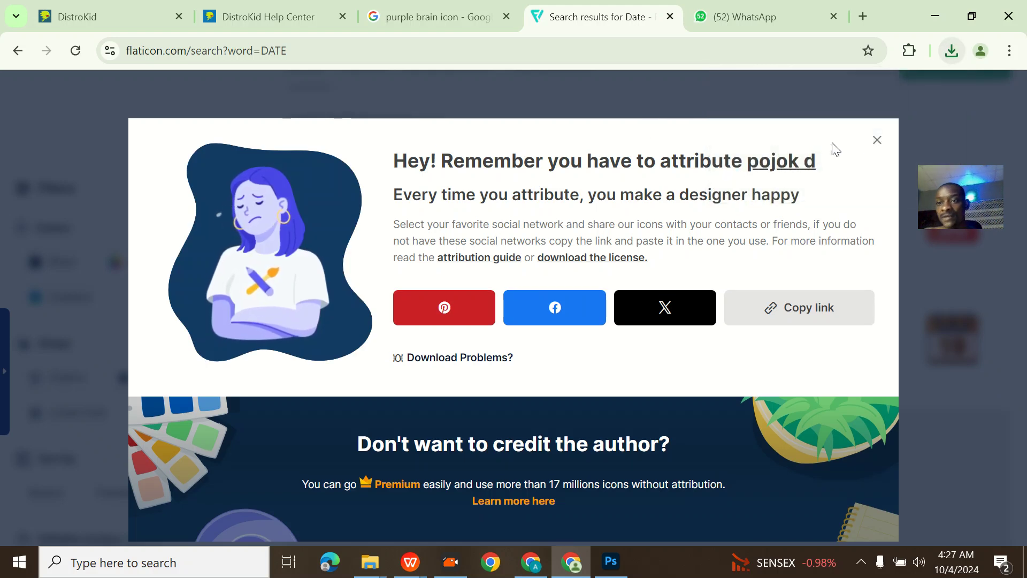
- Dismiss the attribution notice and search the Flaticon icons for "TIME"
click(877, 141)
click(487, 138)
key(BackSpace)
key(BackSpace)
key(BackSpace)
key(BackSpace)
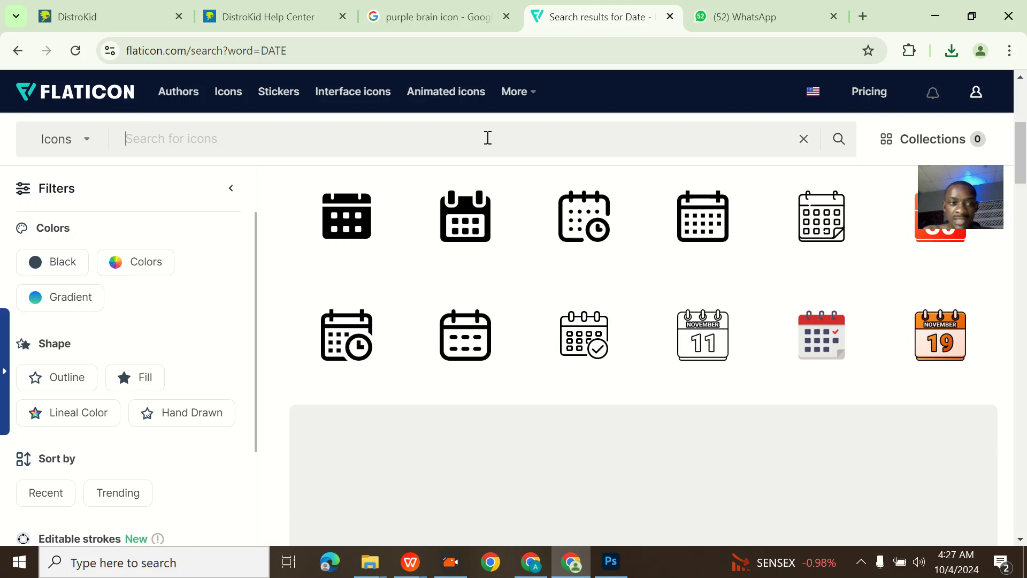
text(TIME)
key(Return)
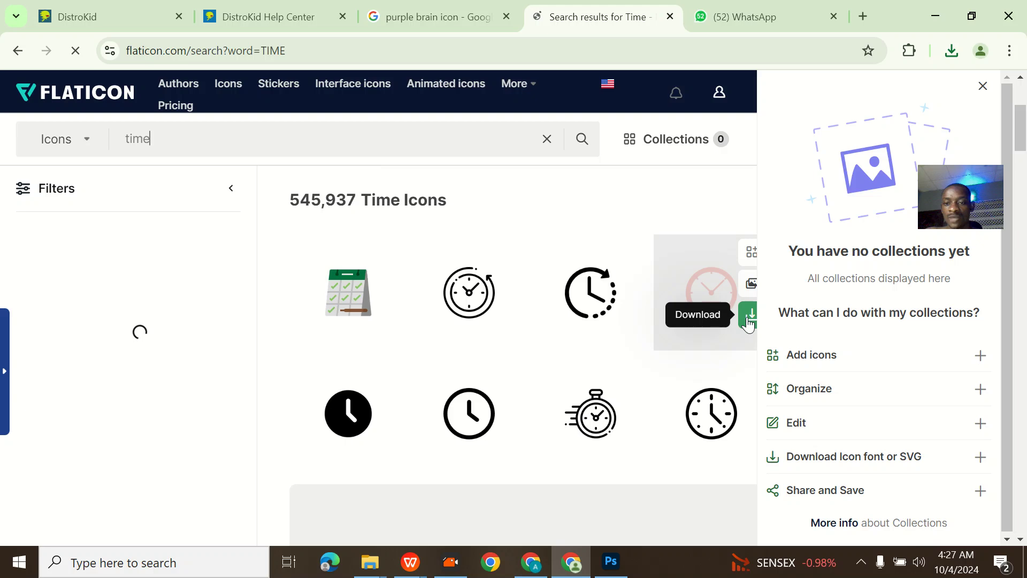
- Download the red round clock icon from the time results with the free option and dismiss the attribution notice
click(749, 321)
click(717, 408)
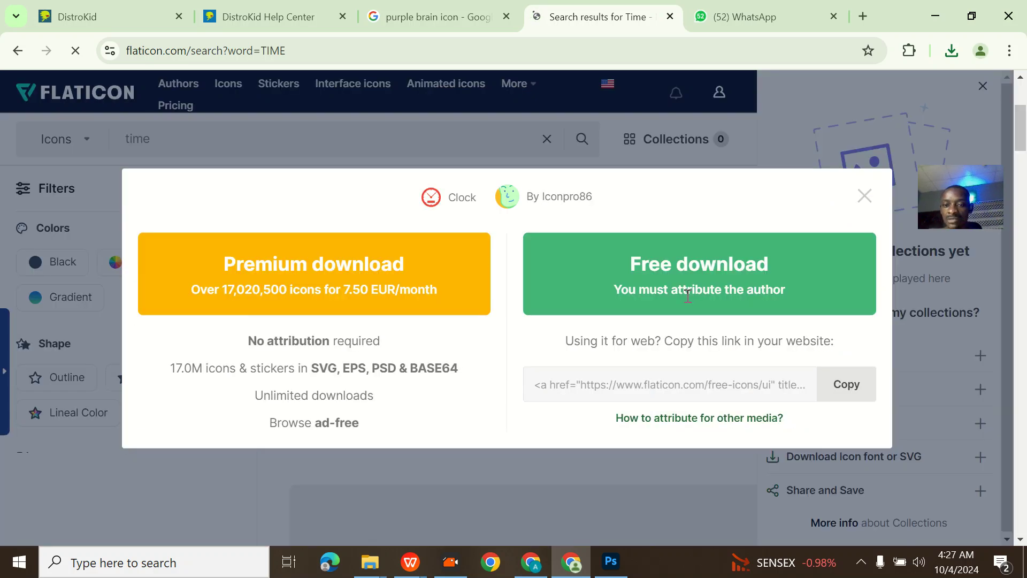
click(689, 271)
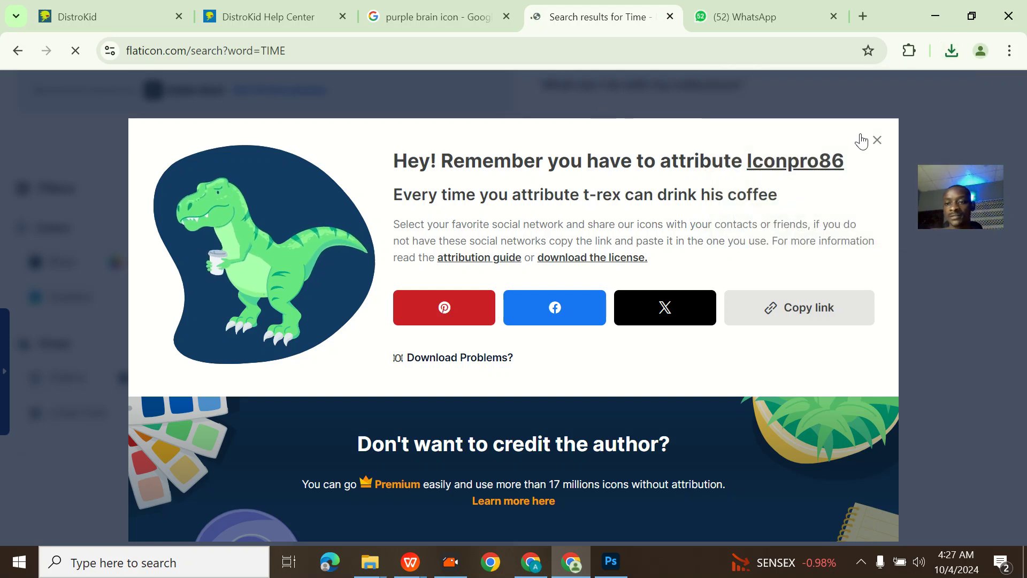
click(876, 140)
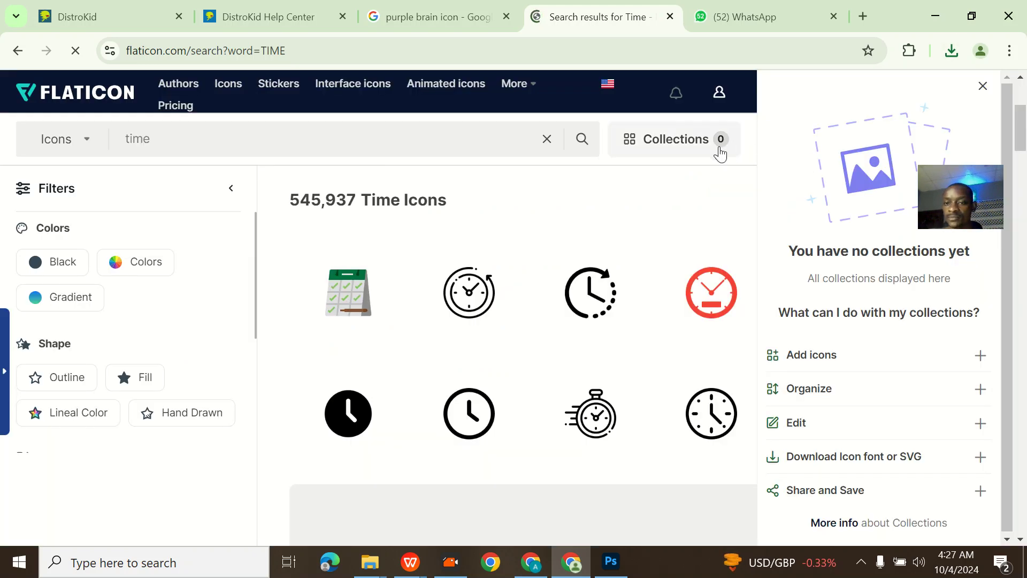
- Replace the icon search term with "VENUE" and run the search
click(545, 151)
text(VENUE)
key(Return)
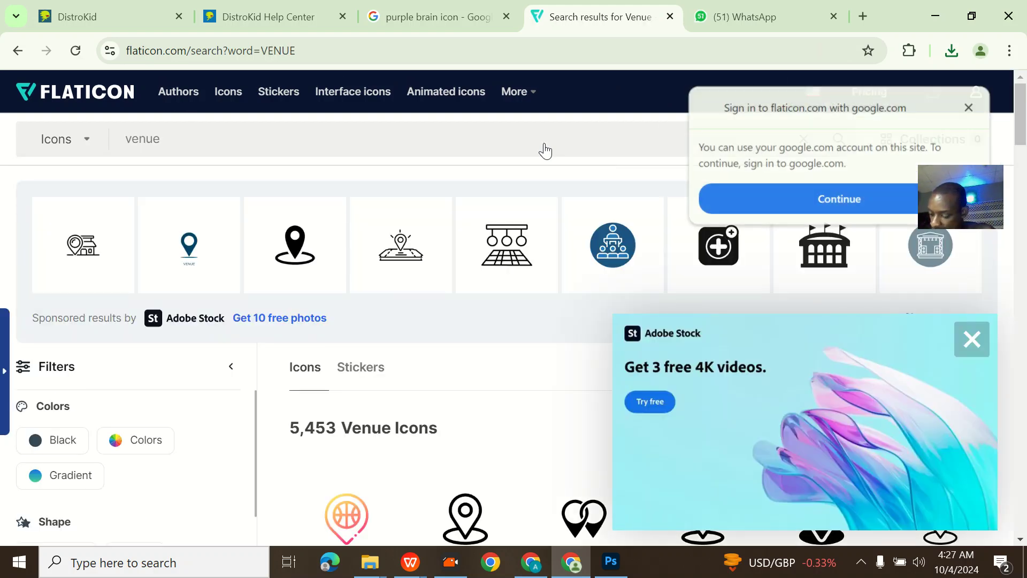
- Find the red location pin on a green base among the venue icons and download it for free
scroll(490, 310, down, 3)
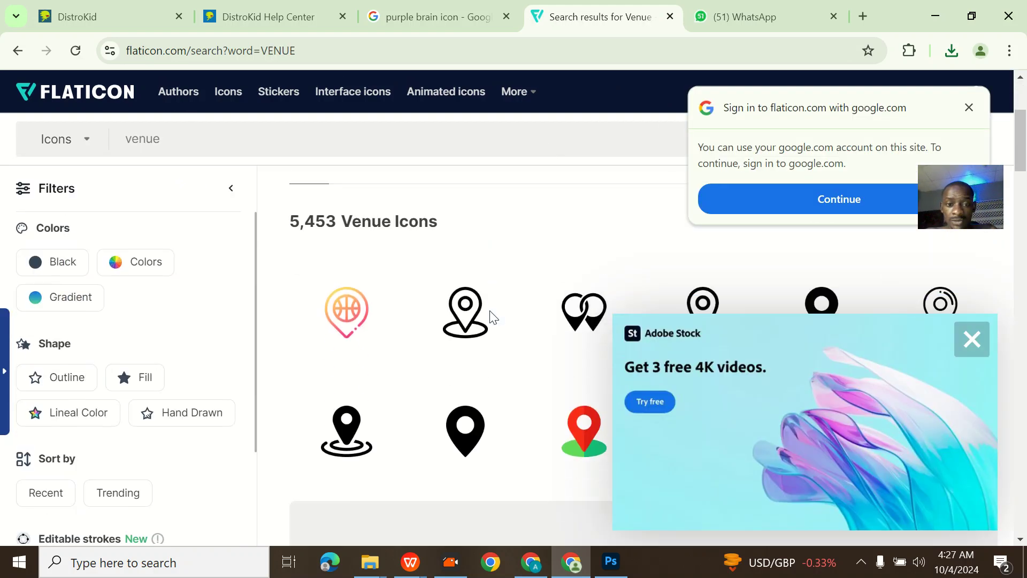
scroll(588, 363, down, 2)
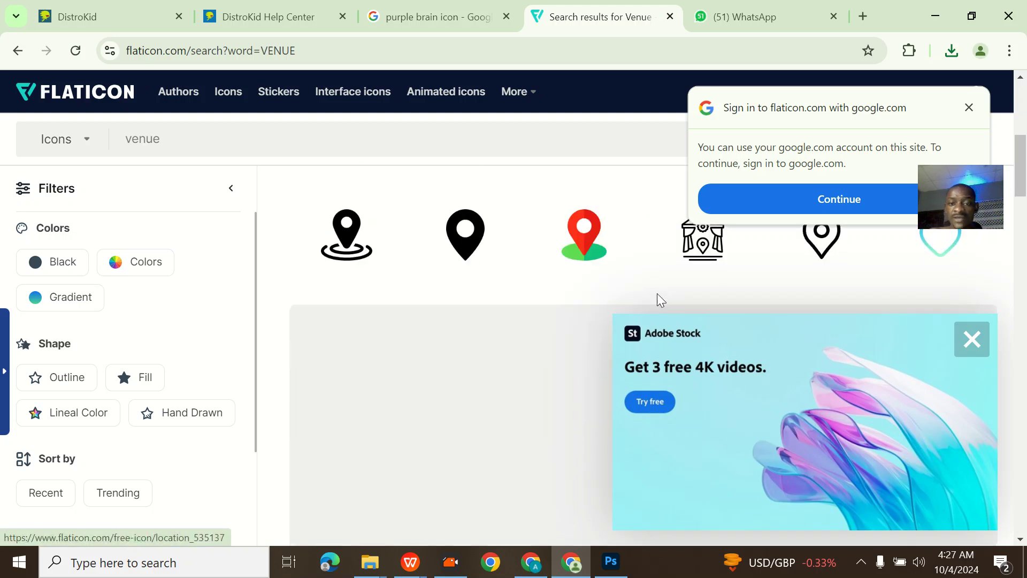
click(622, 261)
click(578, 354)
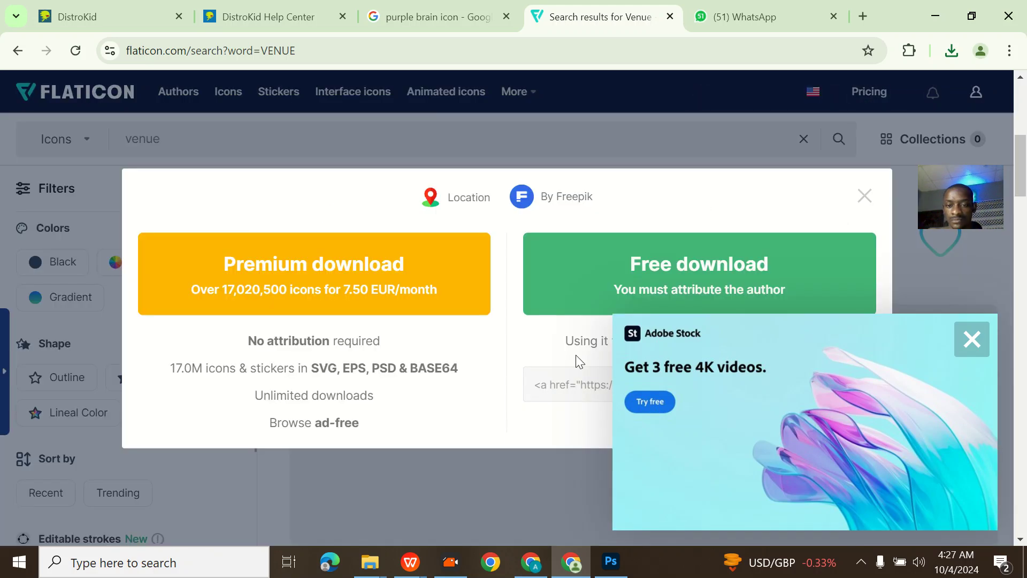
click(611, 301)
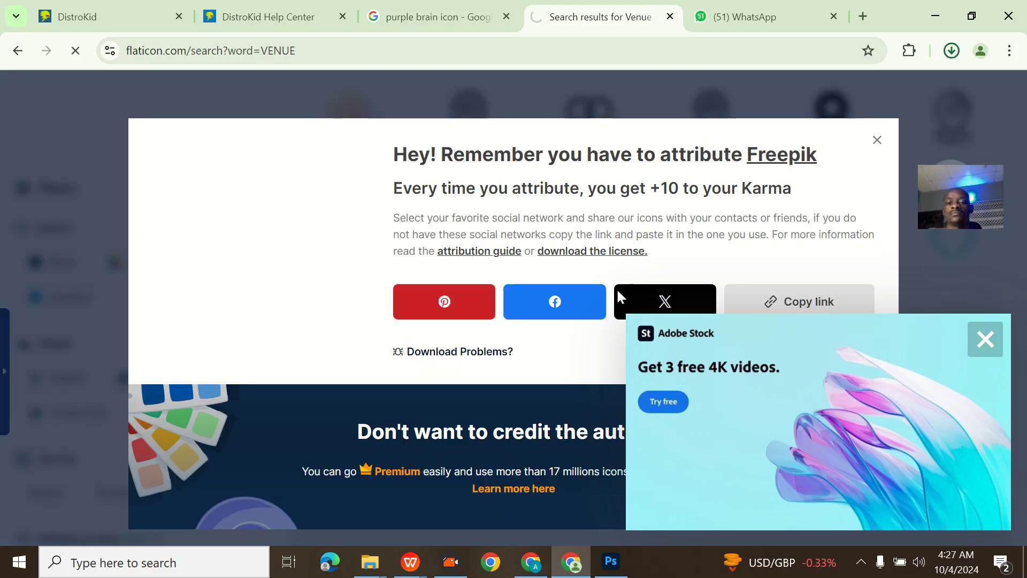
- Place the downloaded calendar.png into the Untitled-1 flyer in Photoshop and scale it down to about 10.5%
drag(800, 185, 534, 368)
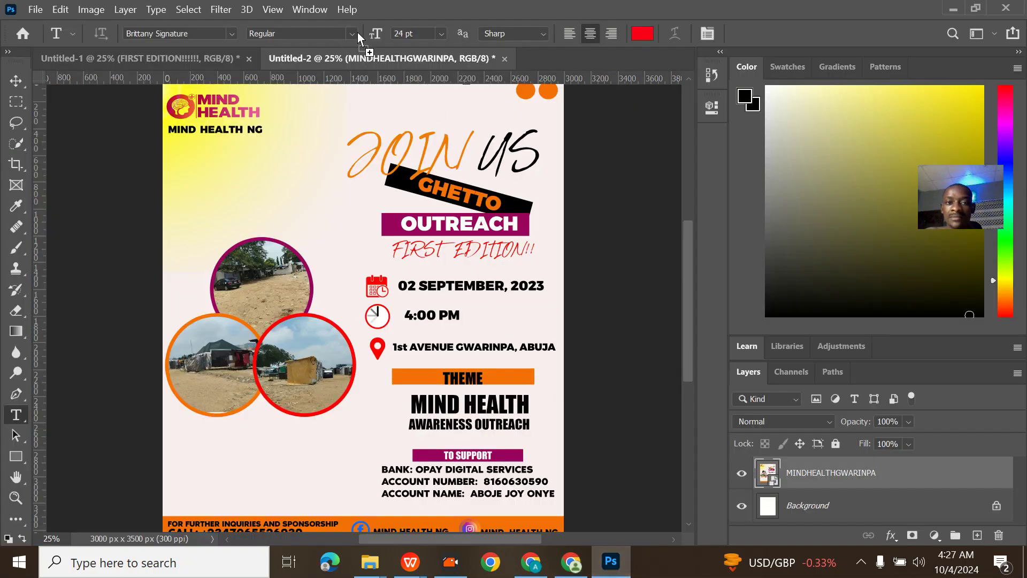
drag(181, 60, 428, 326)
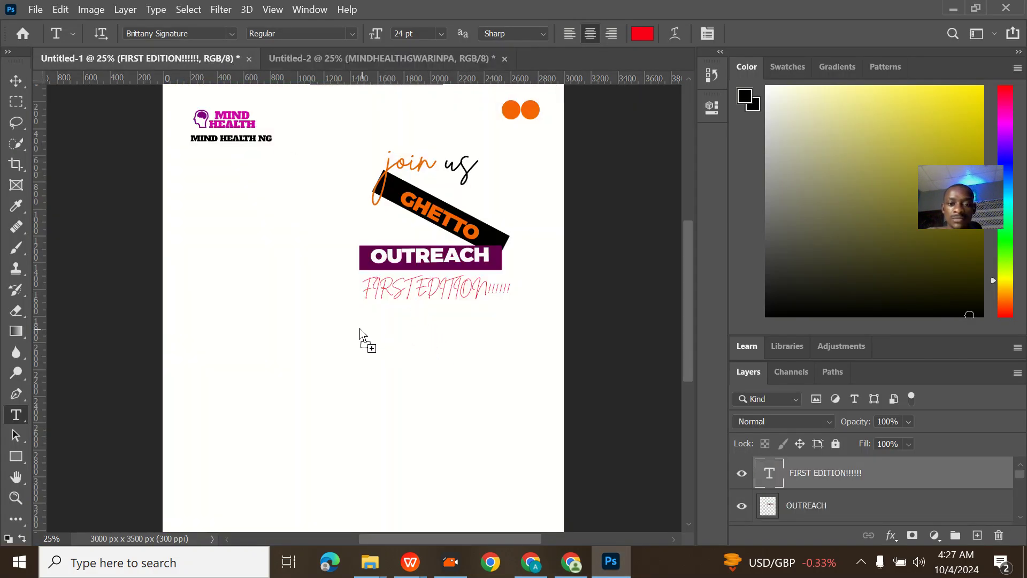
drag(364, 332, 358, 325)
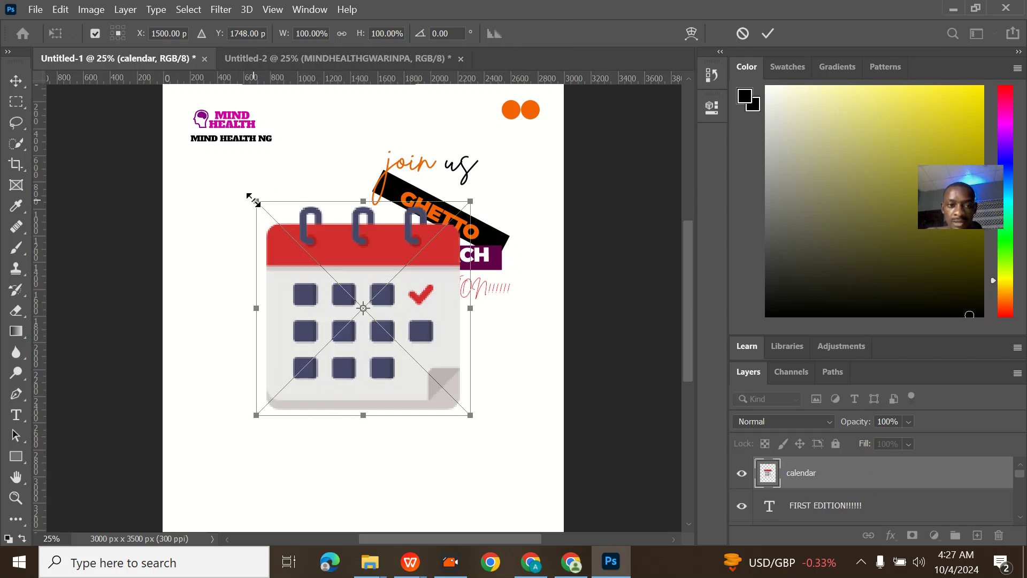
drag(251, 199, 418, 364)
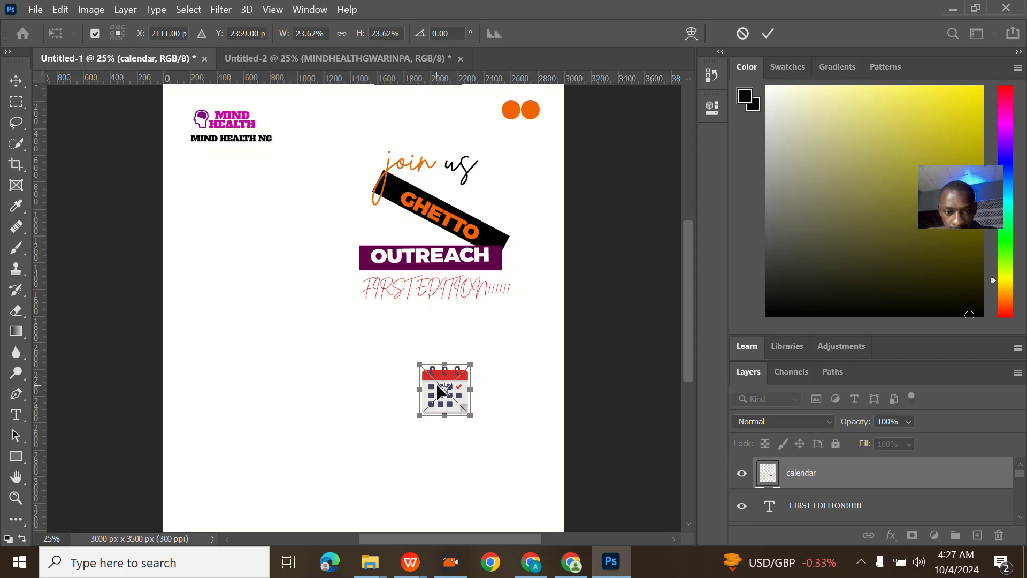
drag(416, 361, 445, 387)
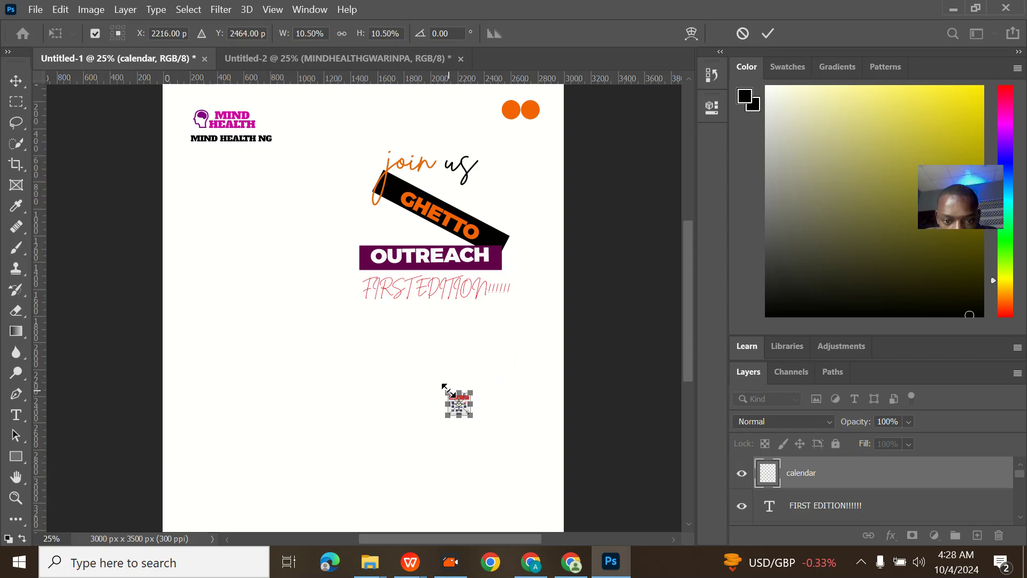
click(769, 33)
key(t)
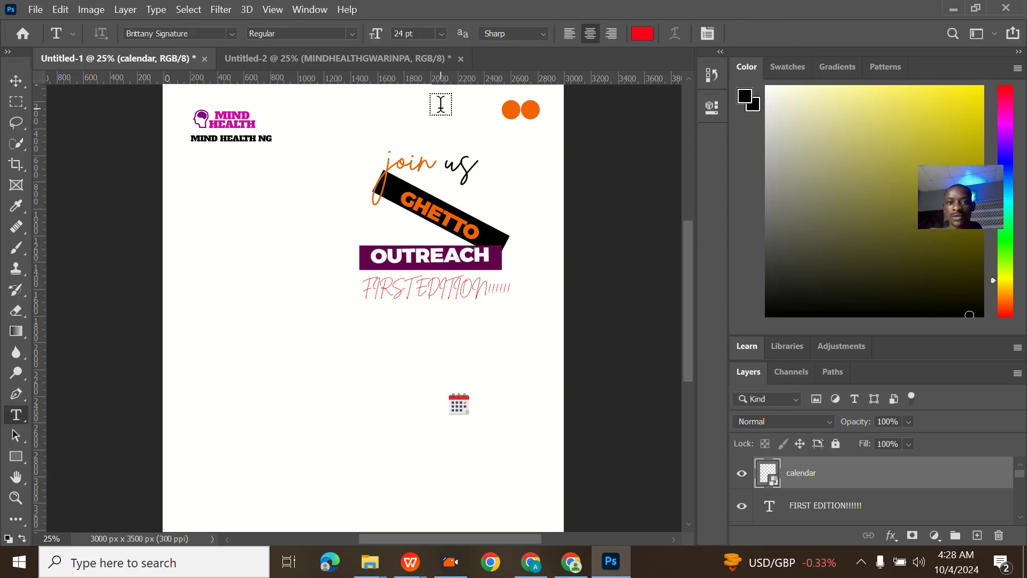
key(shift)
key(shift)
key(shift)
key(shift)
key(shift)
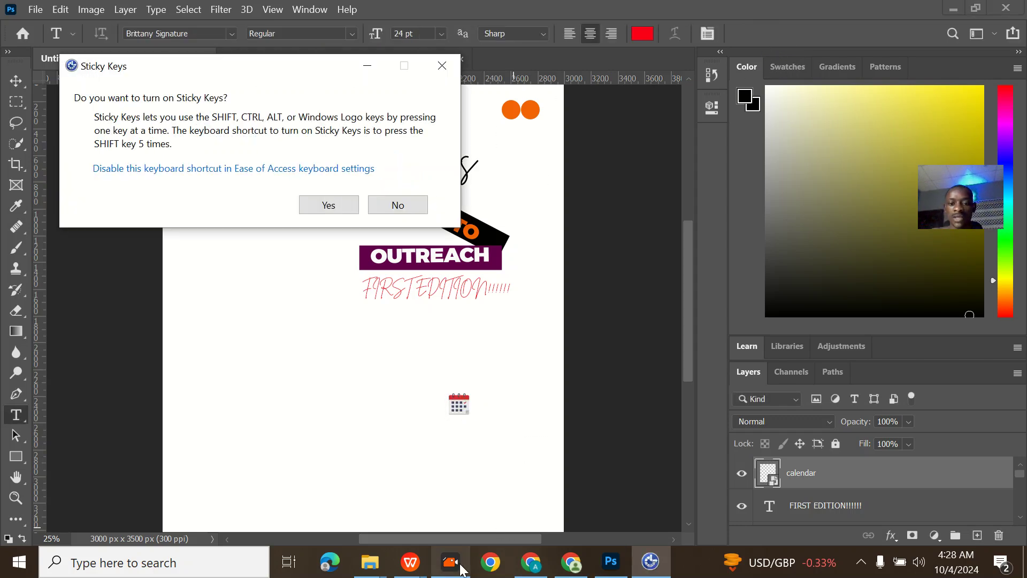
click(443, 69)
- Place the downloaded clock.png from the browser into the Untitled-1 flyer, scaled to about 16% width and 33% height
click(571, 562)
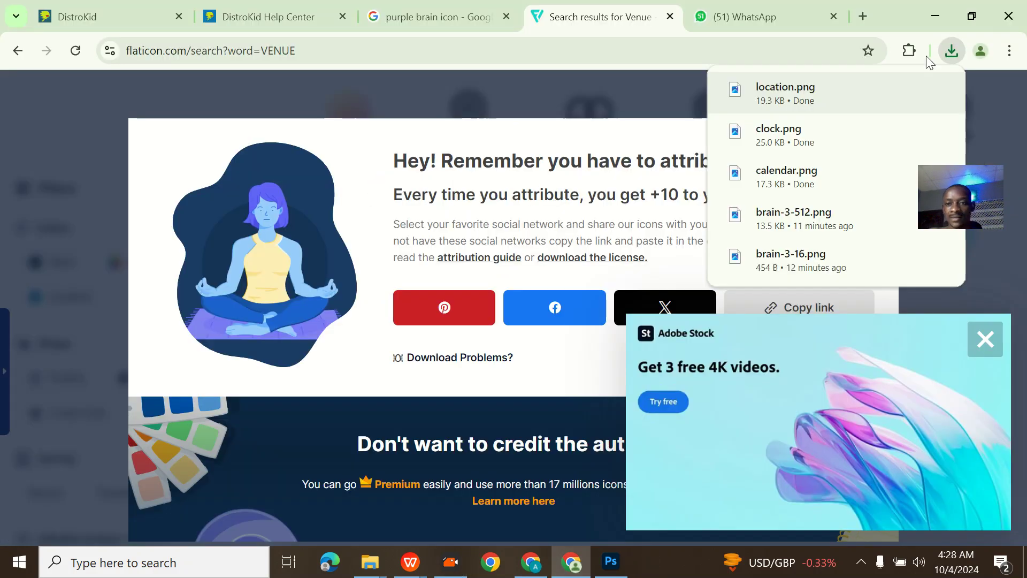
drag(794, 138, 339, 354)
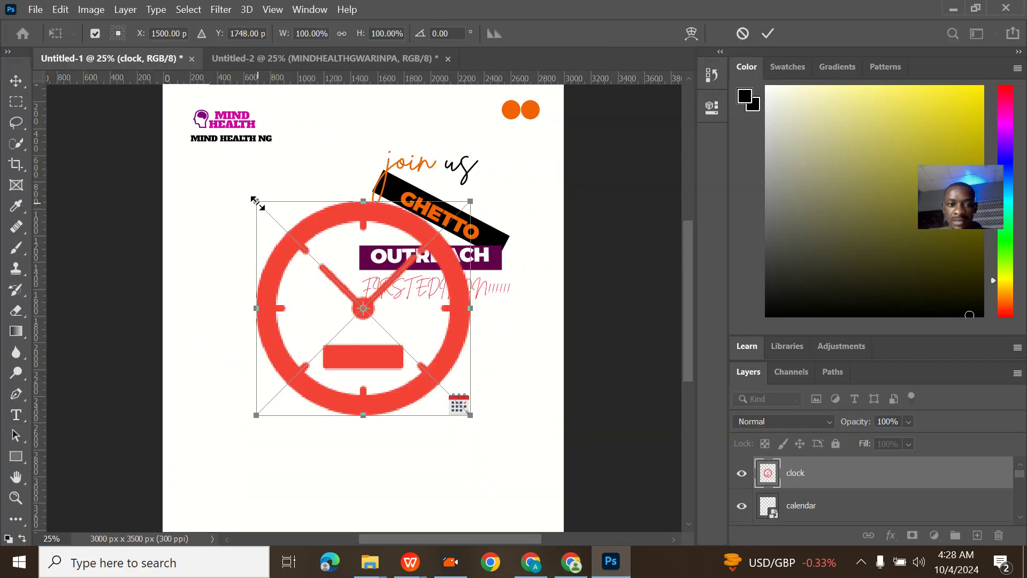
drag(255, 201, 398, 344)
drag(396, 379, 428, 390)
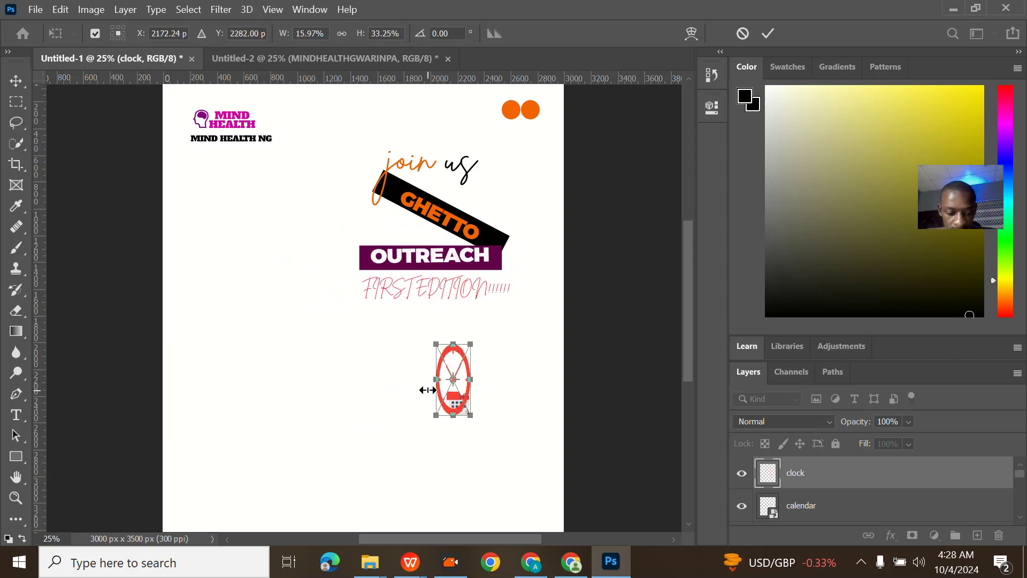
click(768, 34)
key(t)
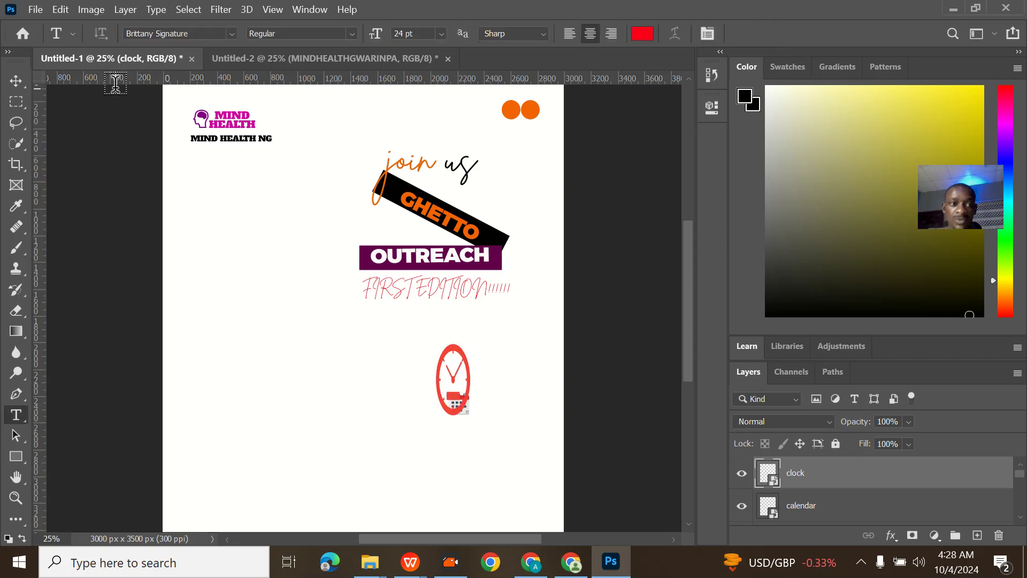
- Transform the clock icon back to round proportions and shrink it to about the size of the calendar icon
click(17, 82)
click(453, 389)
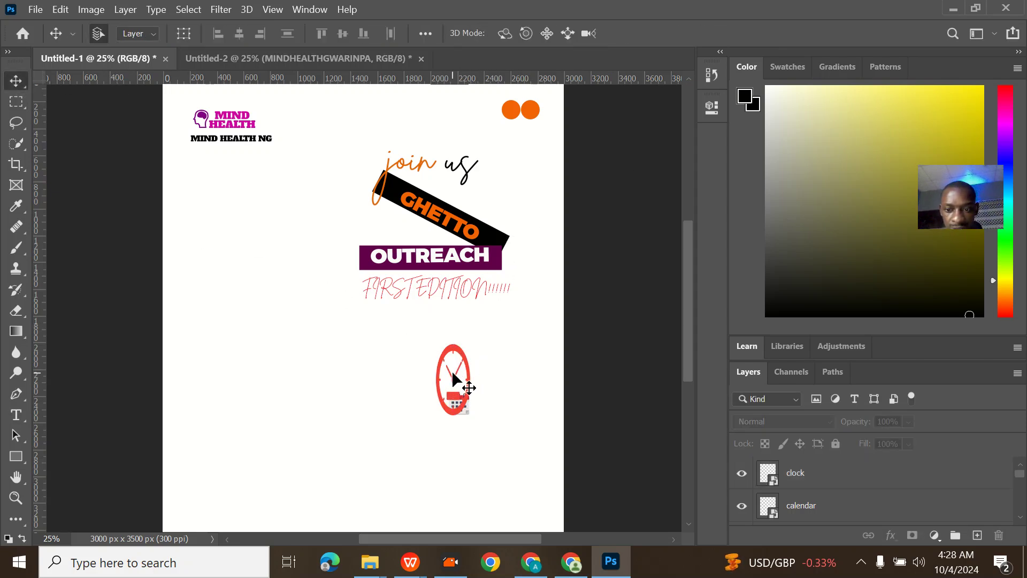
click(454, 366)
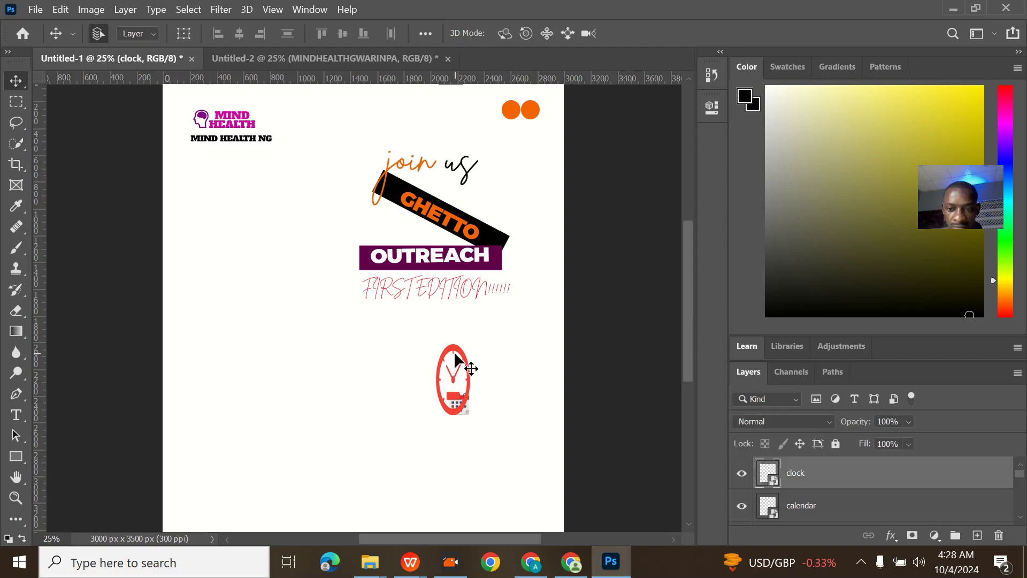
key(ctrl+t)
drag(436, 381, 396, 381)
drag(396, 344, 443, 392)
click(768, 34)
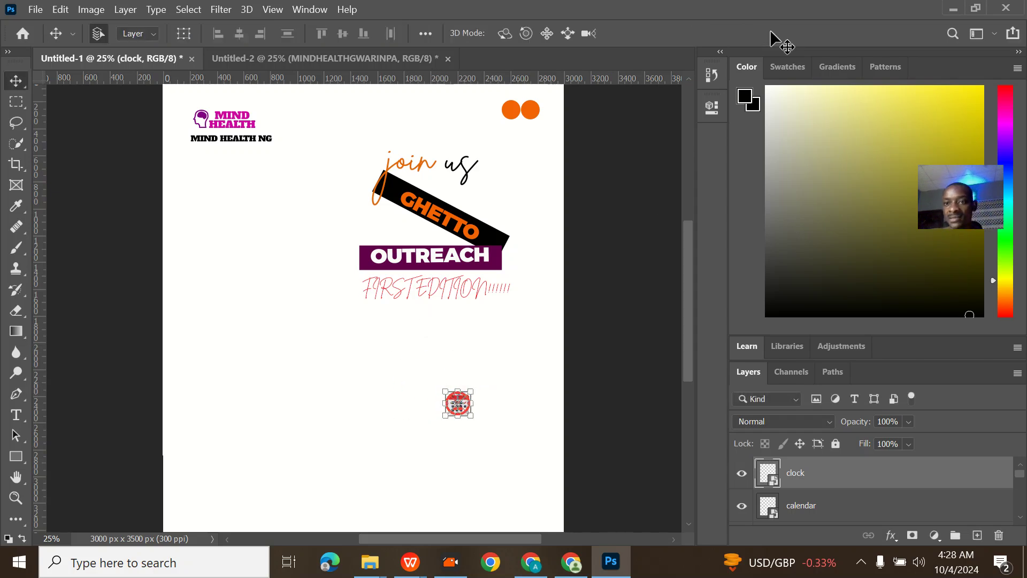
- Place the downloaded location.png from the browser into the flyer and scale it down to match the other small icons
click(586, 572)
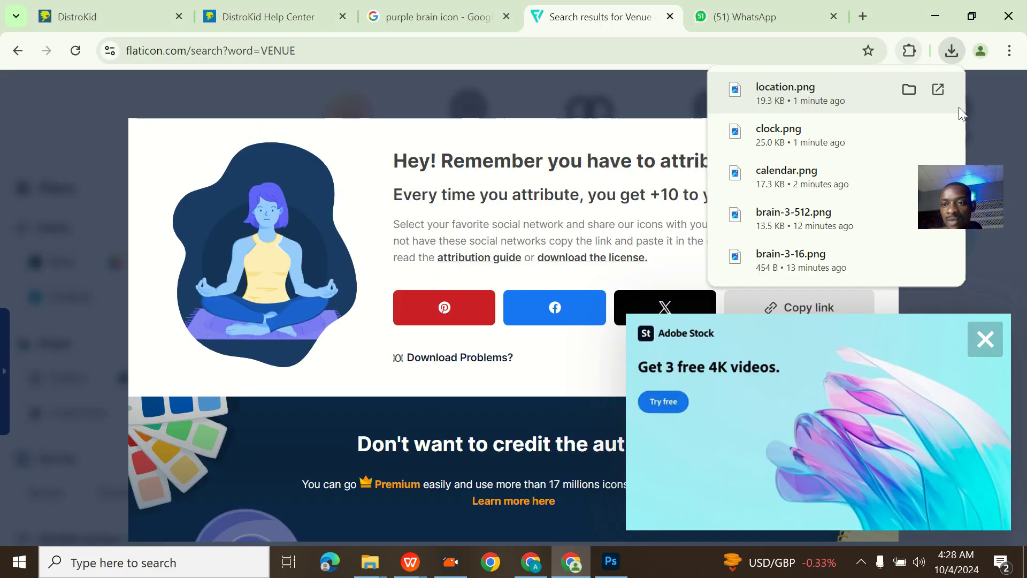
click(610, 562)
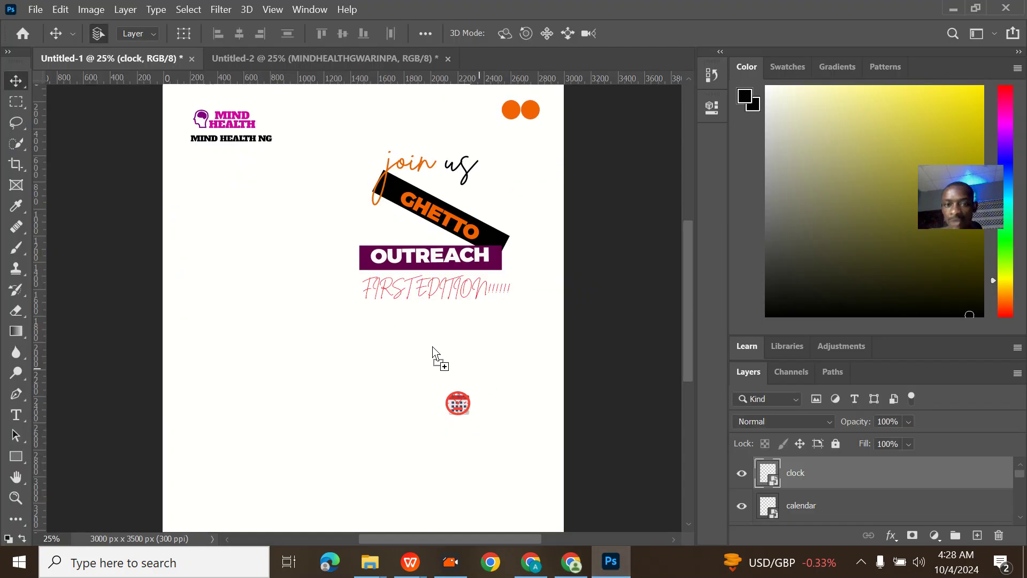
drag(371, 324, 392, 293)
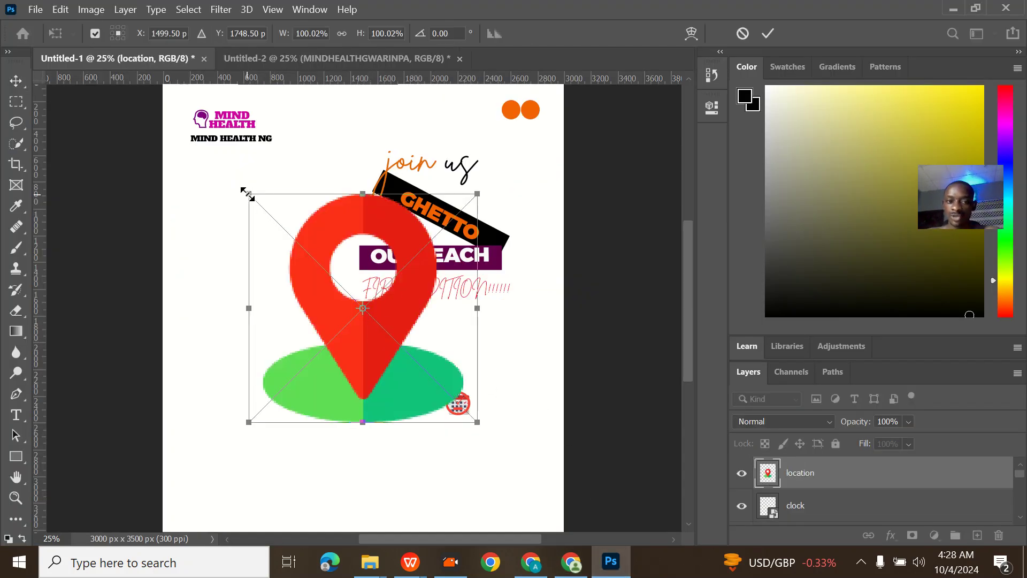
drag(247, 195, 428, 402)
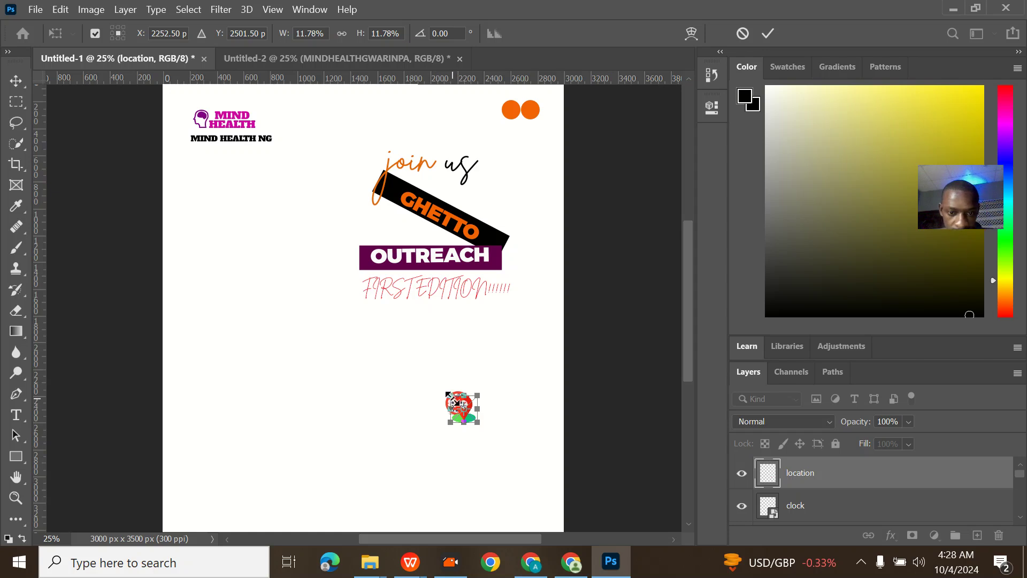
drag(452, 399, 453, 400)
click(768, 33)
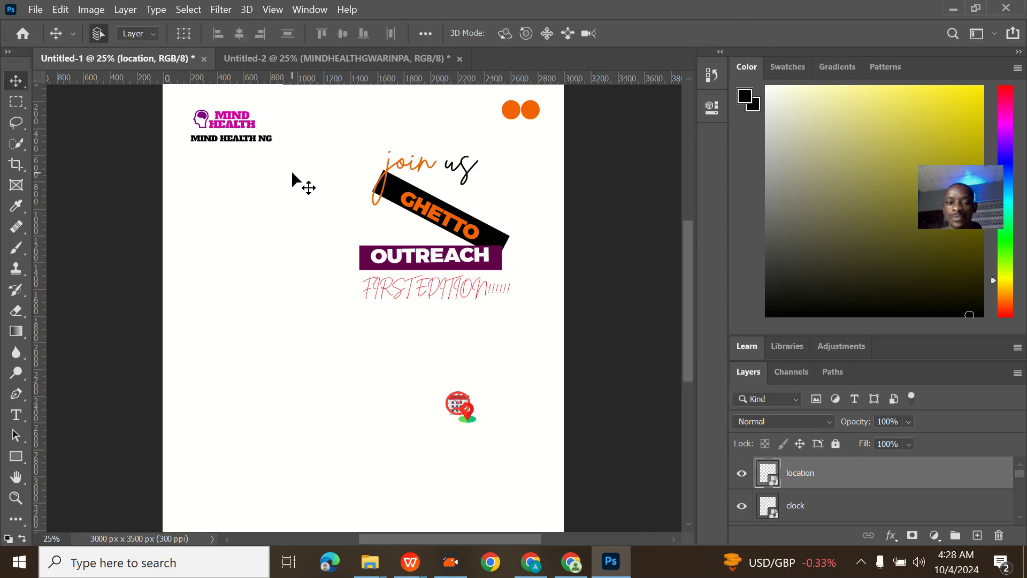
- Separate the overlapping icons and stack calendar, clock and location in a column below the FIRST EDITION text
drag(469, 415, 396, 421)
drag(464, 407, 373, 328)
drag(441, 454, 373, 368)
drag(396, 423, 372, 404)
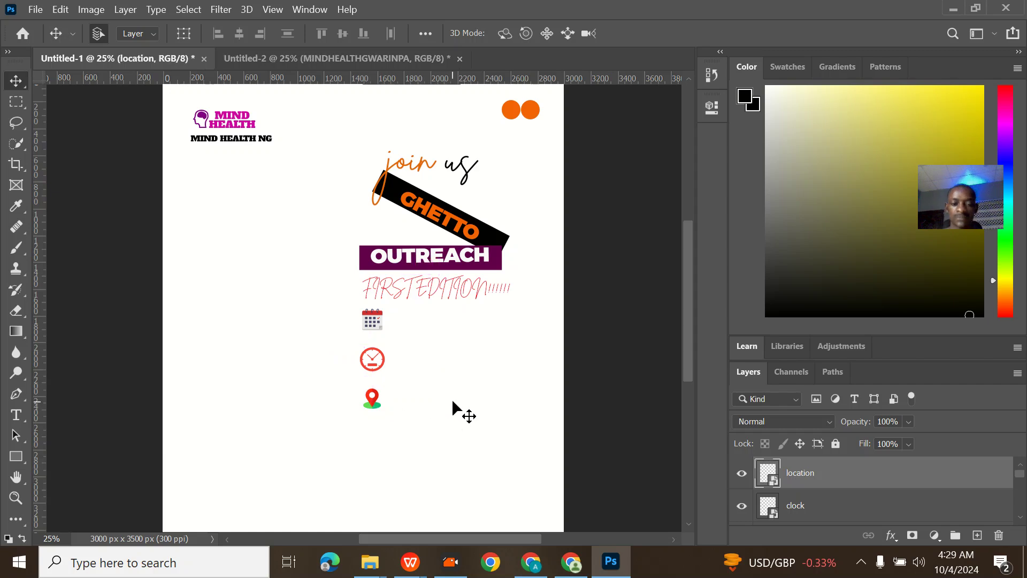
- Move the clock and location icons up so the three icons sit close together in an aligned, evenly spaced column
click(374, 357)
mouse_move(374, 354)
mouse_down()
mouse_move(362, 347)
mouse_move(374, 358)
mouse_move(381, 348)
mouse_move(381, 369)
mouse_up()
click(373, 356)
click(372, 353)
click(362, 366)
click(376, 362)
click(368, 363)
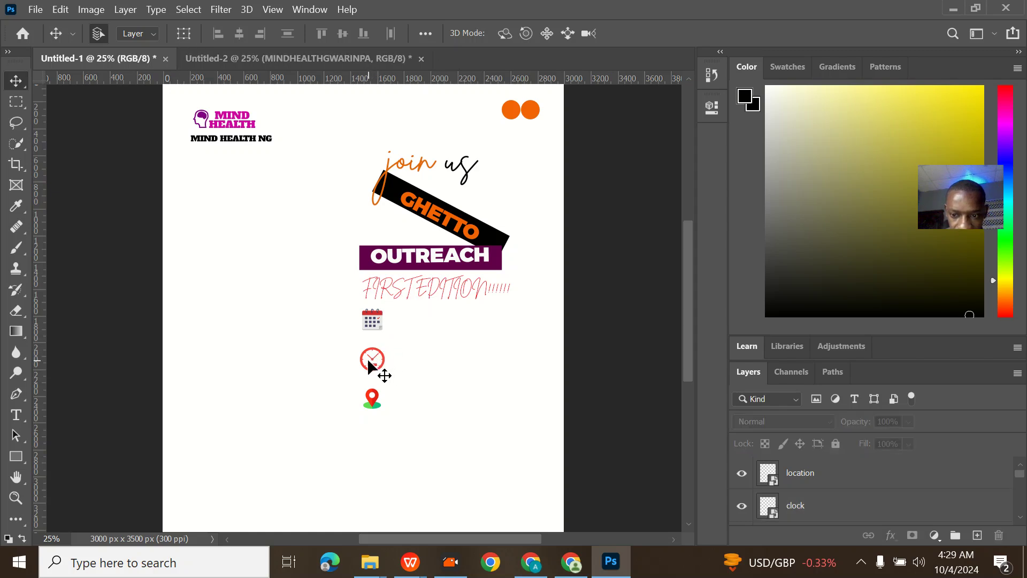
click(374, 365)
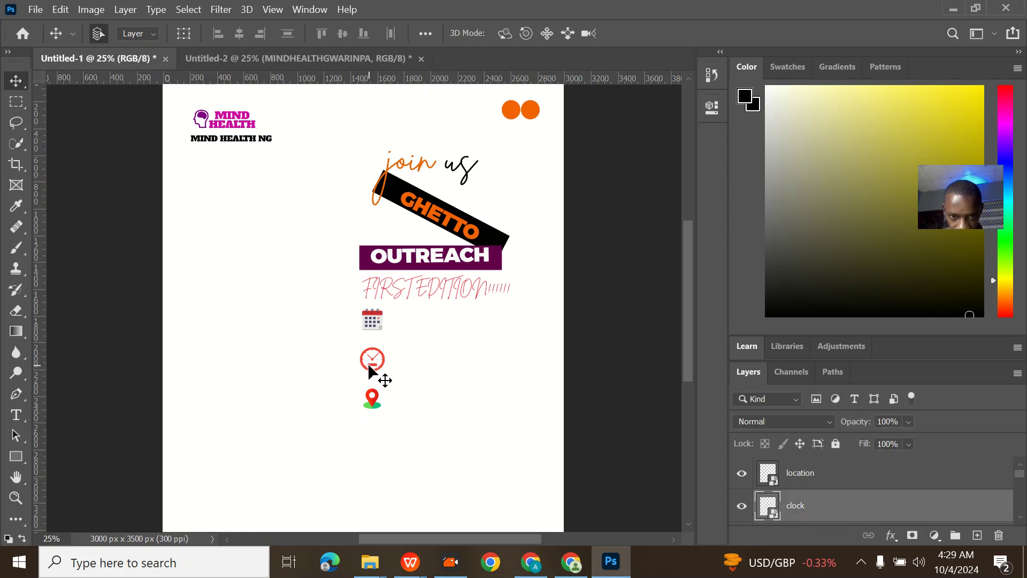
drag(369, 367, 372, 352)
click(373, 398)
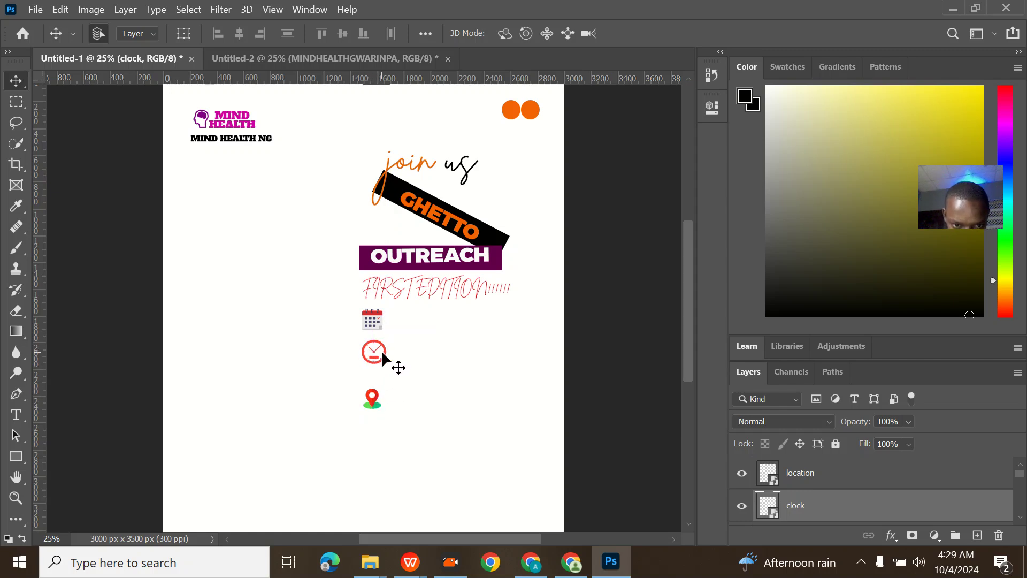
mouse_move(374, 355)
mouse_down()
mouse_move(360, 353)
mouse_move(372, 352)
mouse_up()
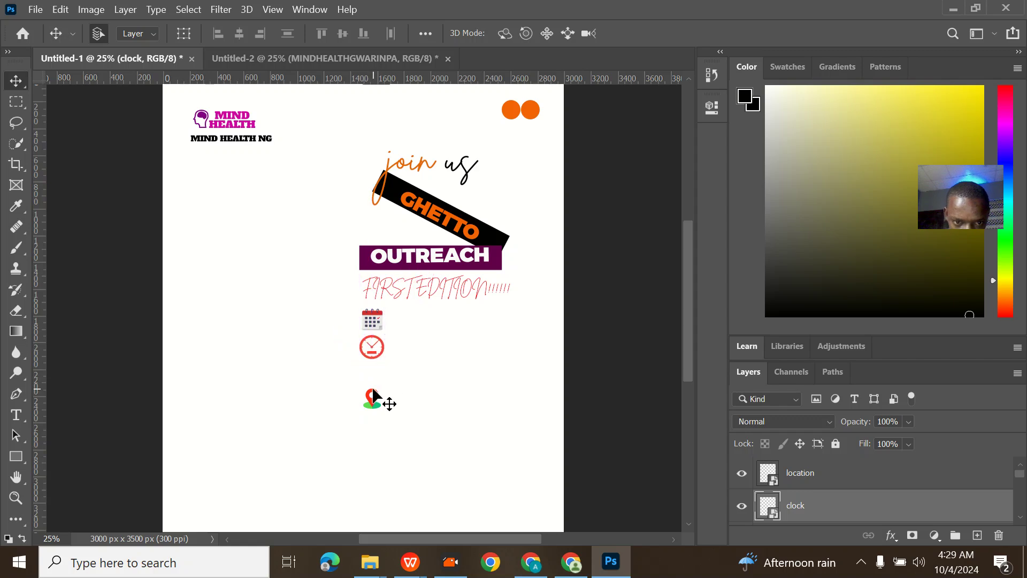
drag(373, 407, 374, 380)
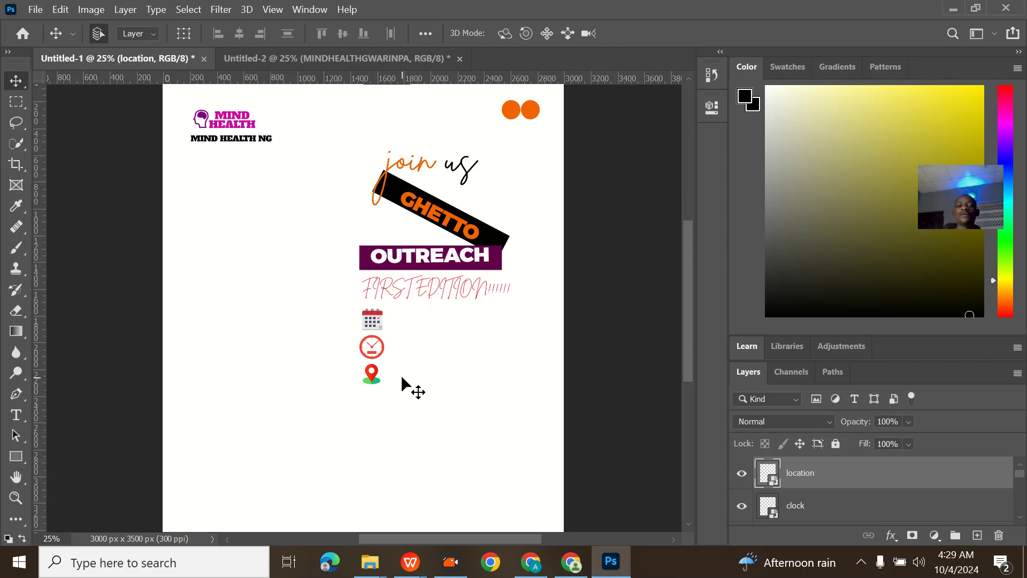
- Check the reference flyer's date line, then add the text "2ND SEPTEMBER, 2024" in Mikodacs beside the calendar icon
click(345, 58)
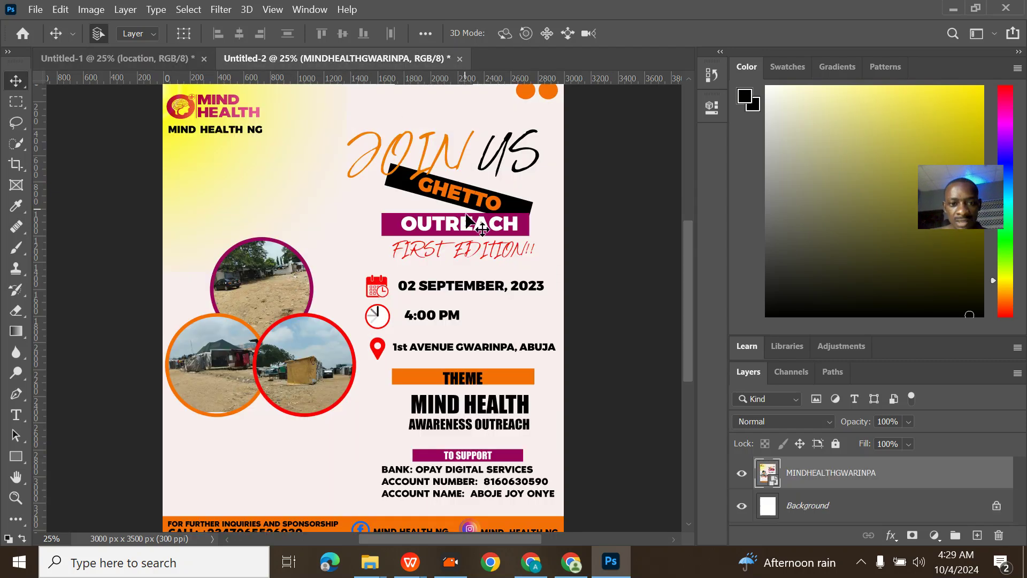
click(176, 59)
click(16, 414)
click(393, 321)
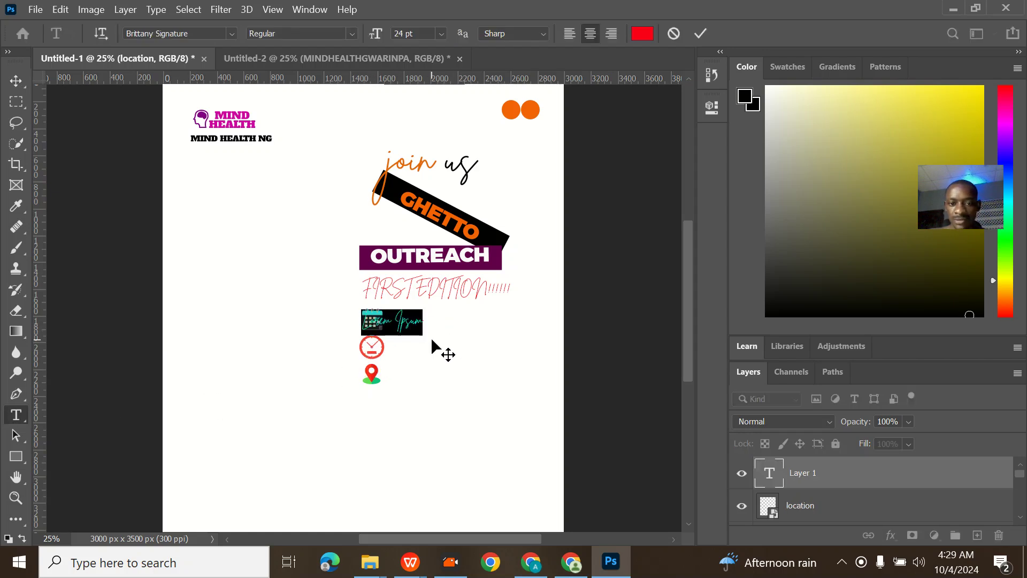
drag(433, 347, 484, 350)
click(232, 34)
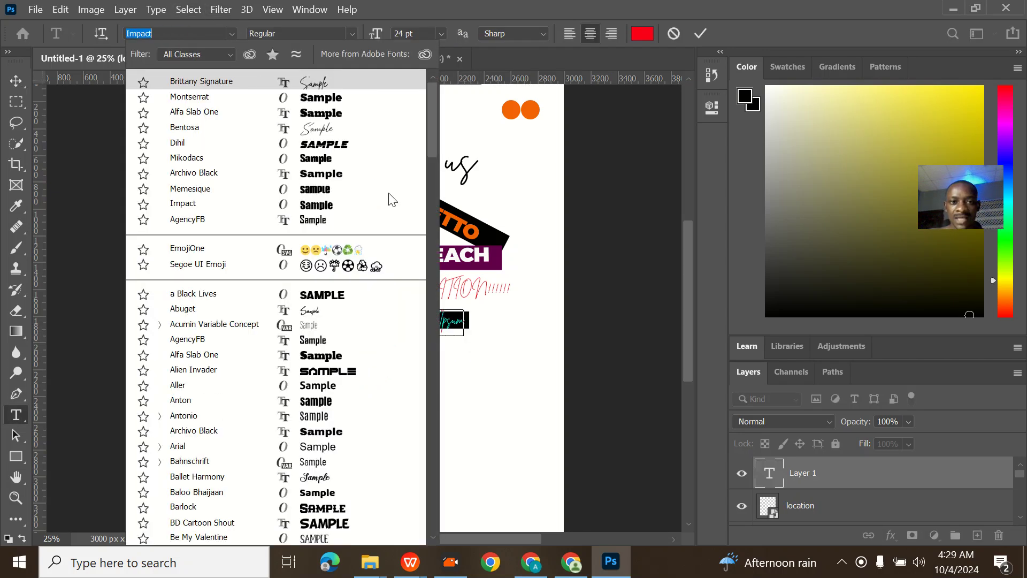
click(321, 165)
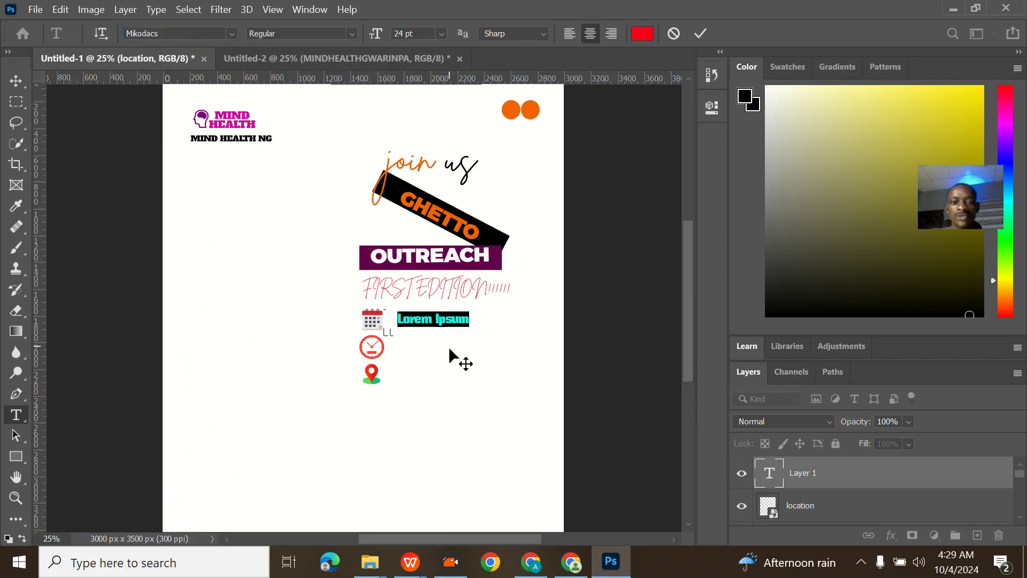
text(2)
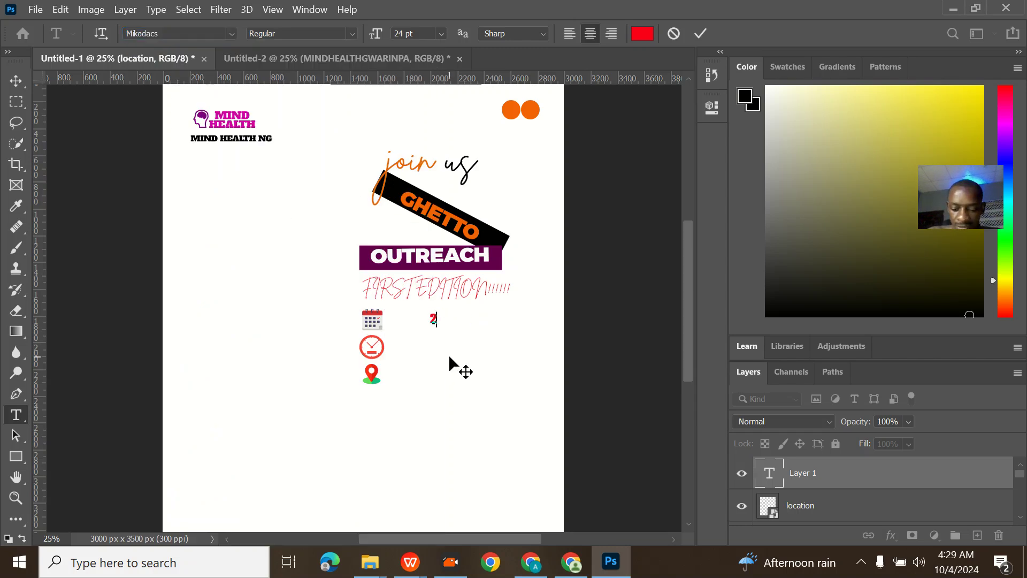
text(ND SEPTEMBER, 2024)
- Set the date text to 16 pt and black, and place it directly beside the calendar icon
drag(484, 351, 289, 300)
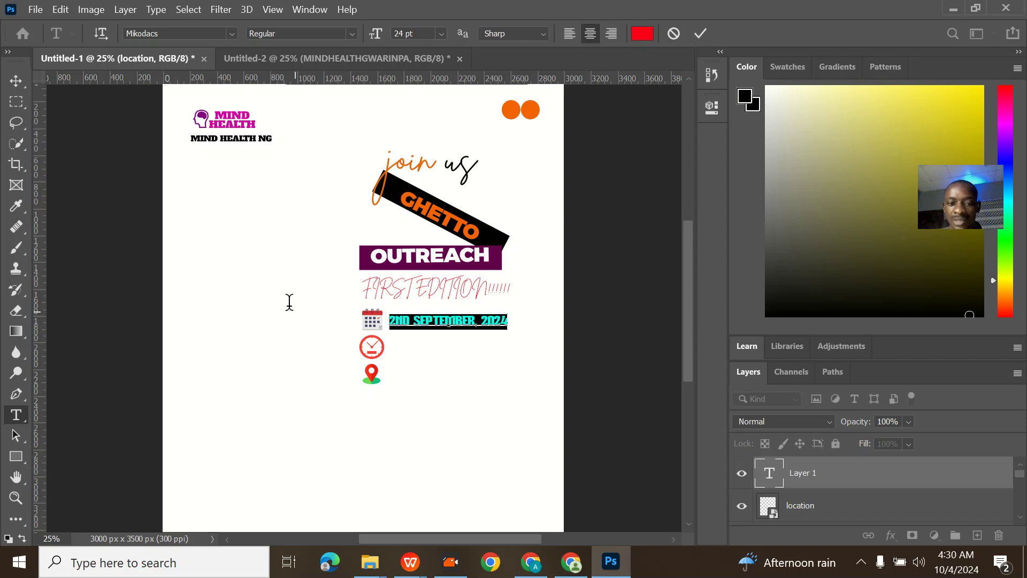
click(441, 33)
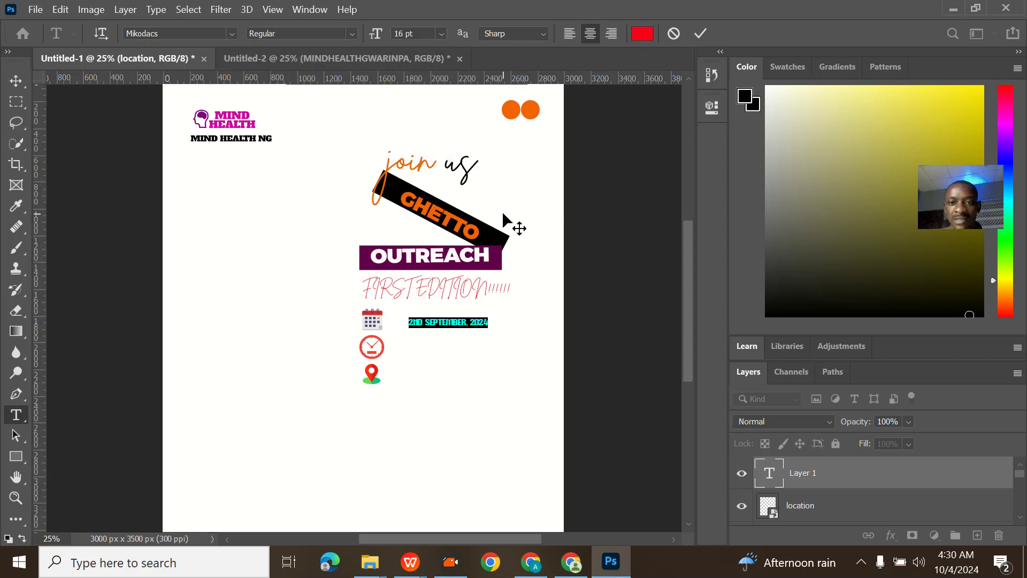
click(642, 35)
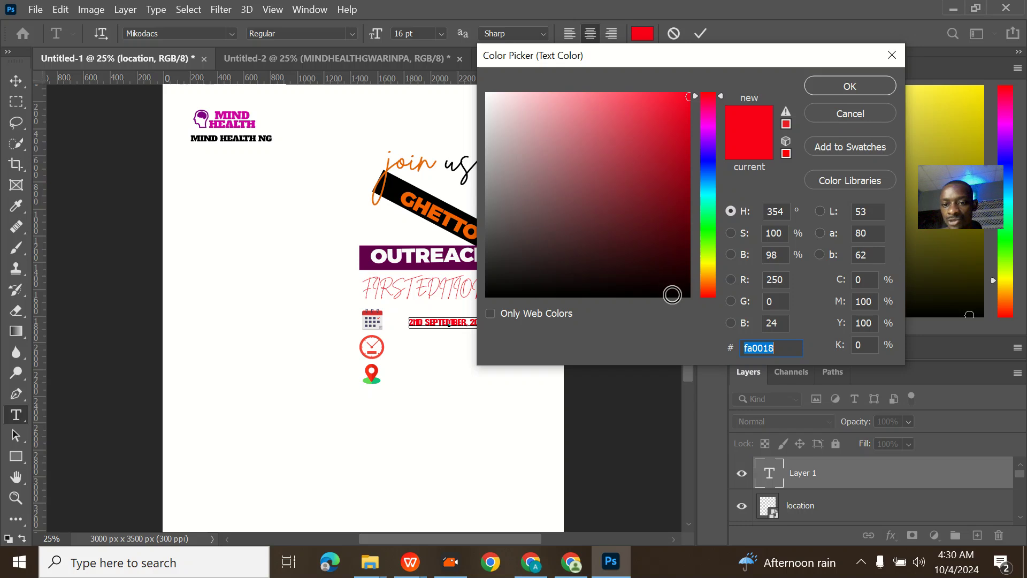
click(672, 295)
click(659, 296)
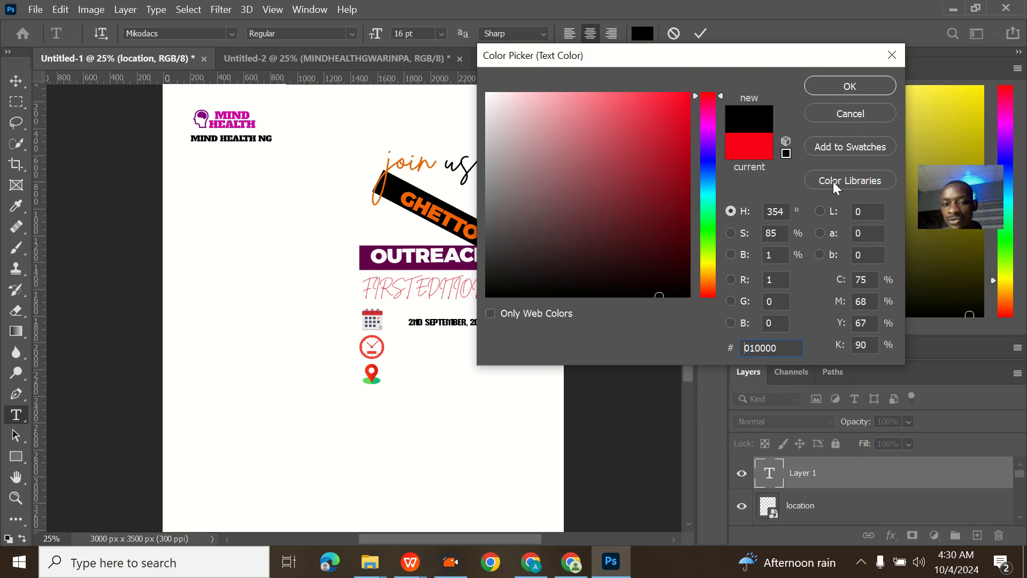
click(849, 87)
drag(476, 351, 471, 347)
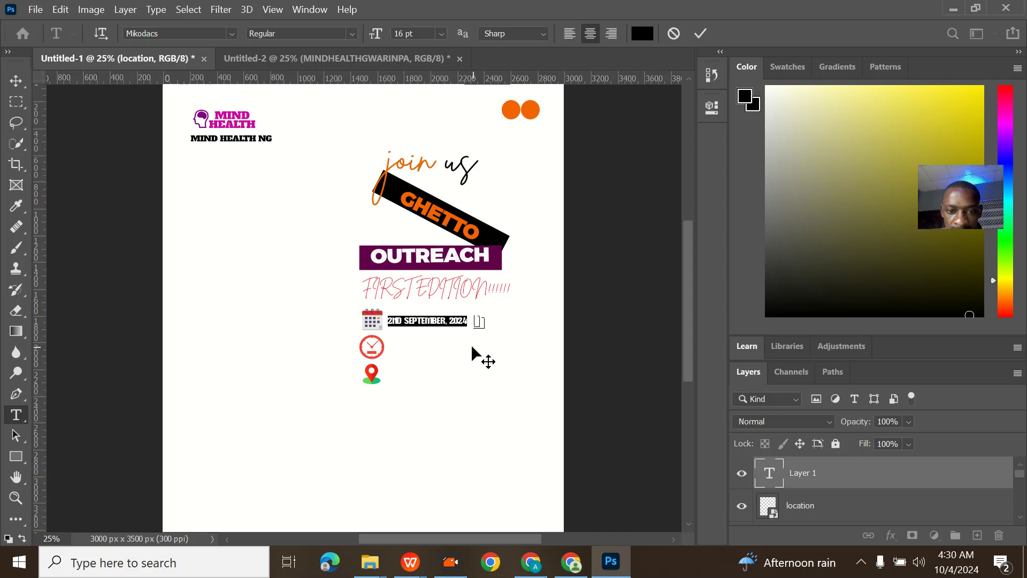
click(701, 34)
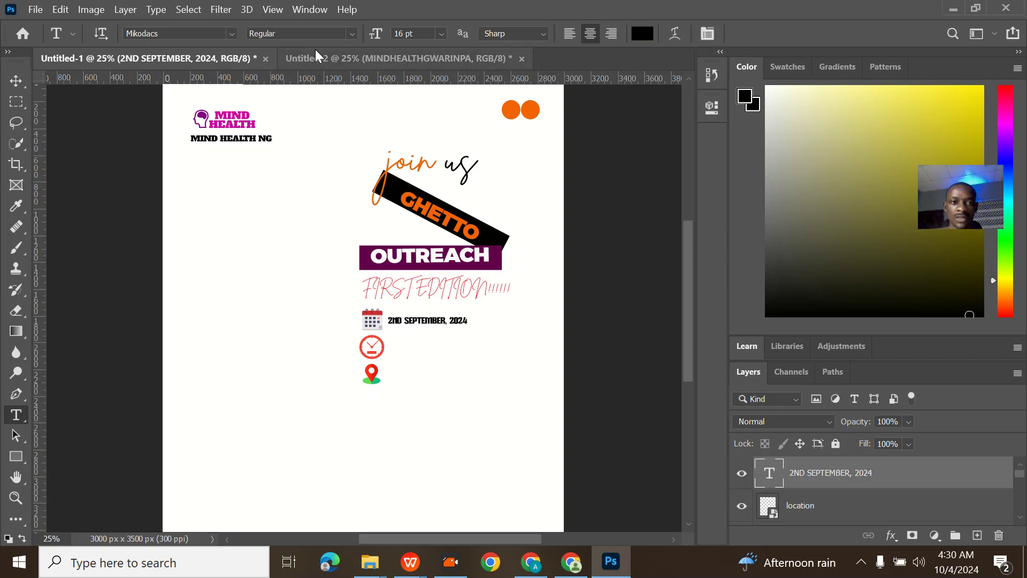
- Check the time on the reference flyer and add the text "4:00 PM" beside the clock icon, aligned under the date
click(346, 58)
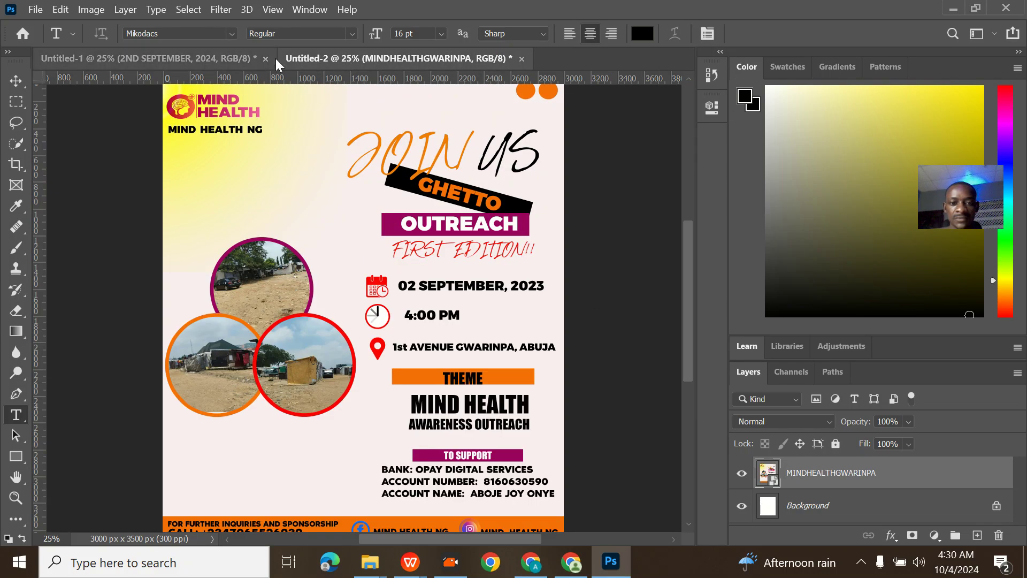
click(200, 53)
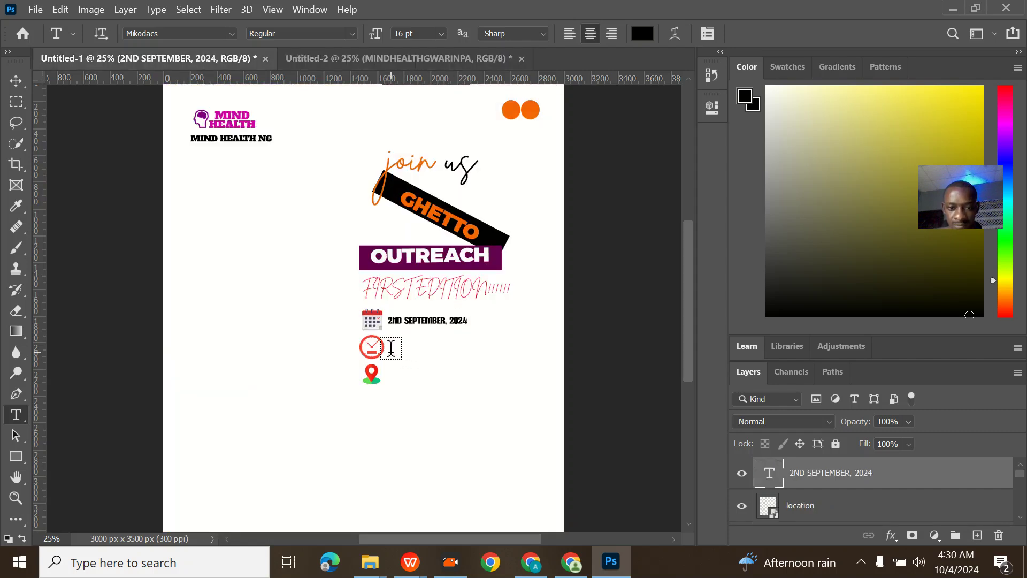
click(390, 349)
text(4)
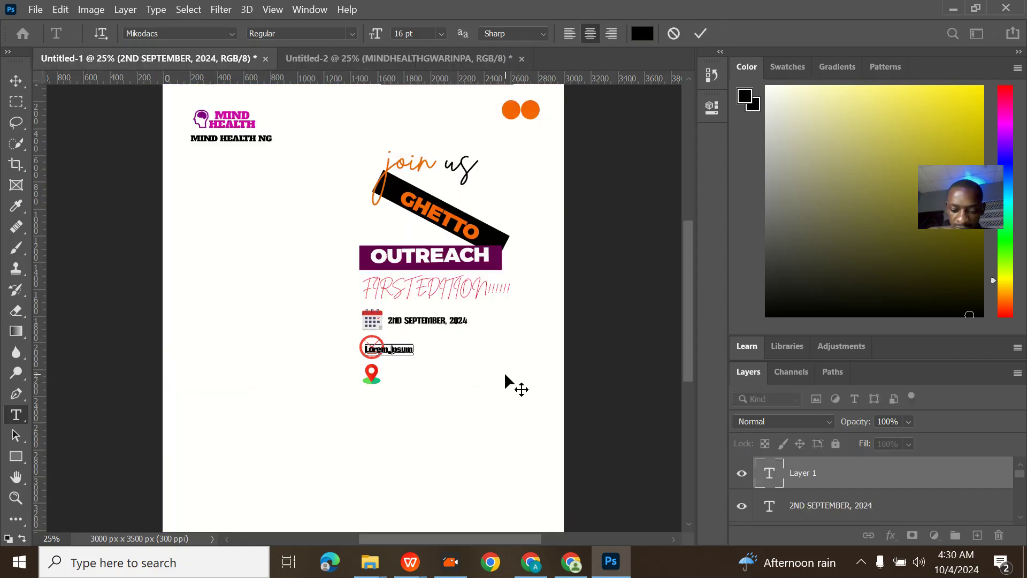
text(:00 PM)
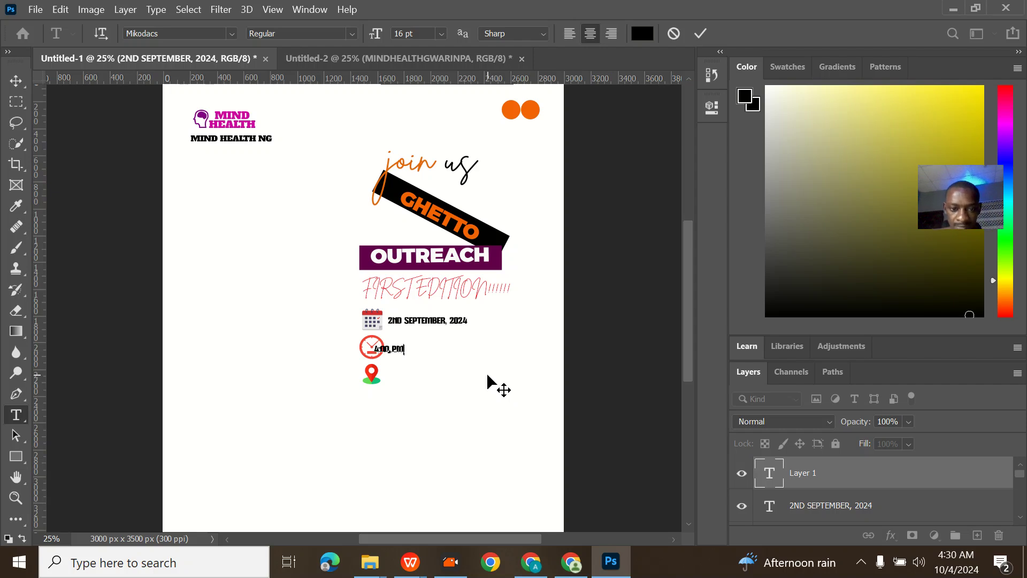
drag(428, 372, 444, 377)
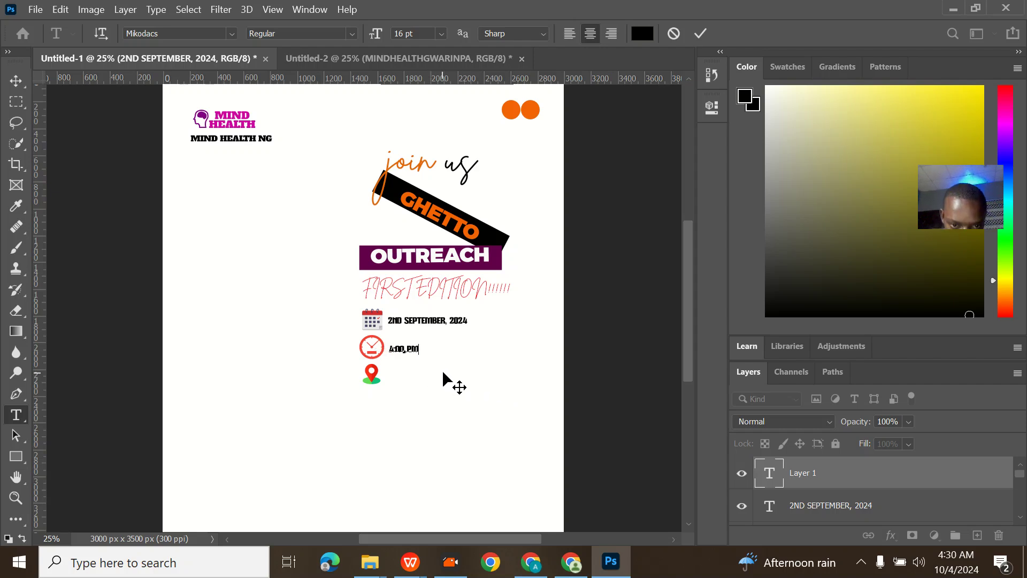
click(700, 34)
- Check the venue on the reference flyer and add the event's address in capitals beside the location icon, aligned under the time
click(321, 59)
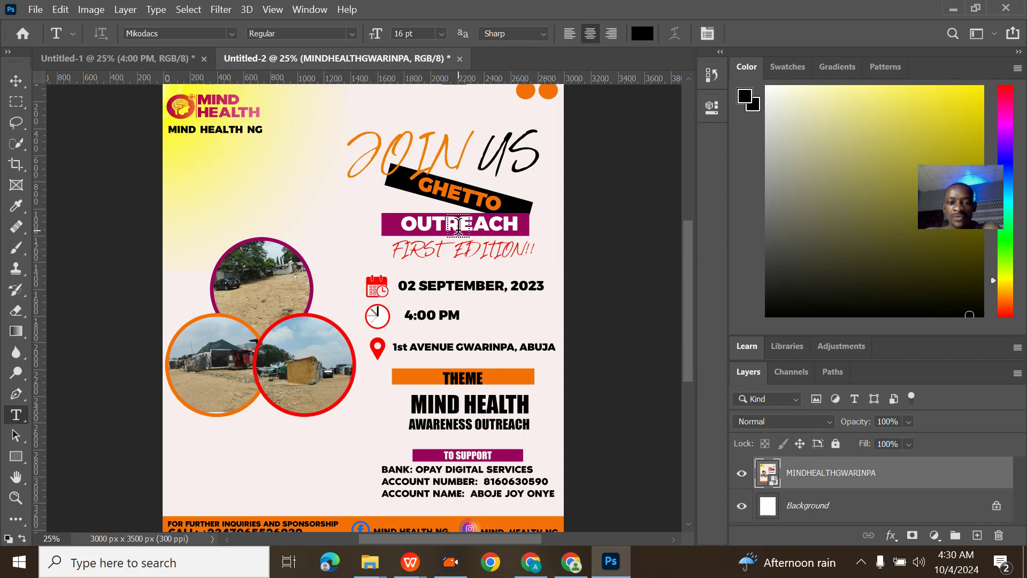
click(167, 60)
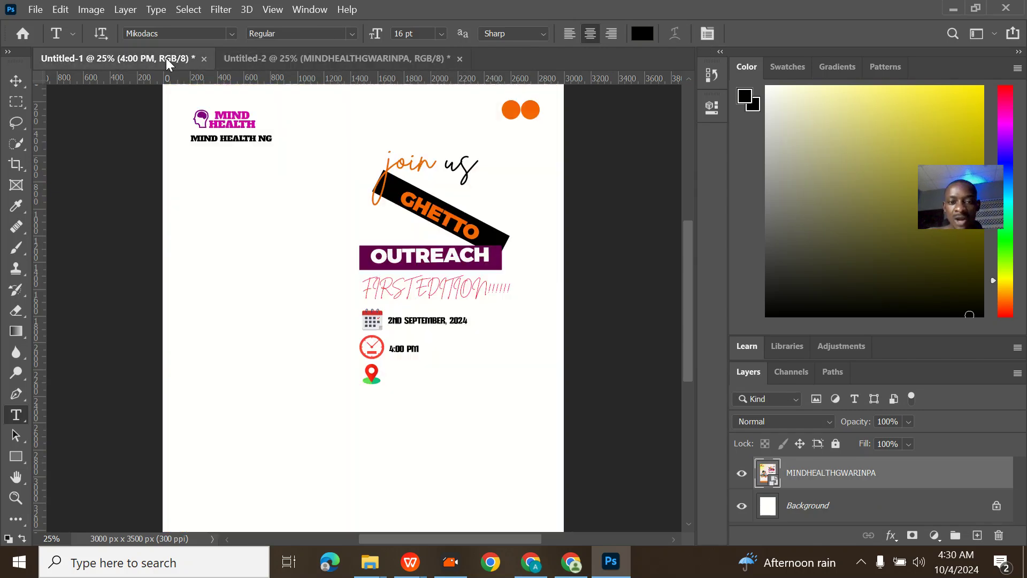
click(392, 374)
text(EN)
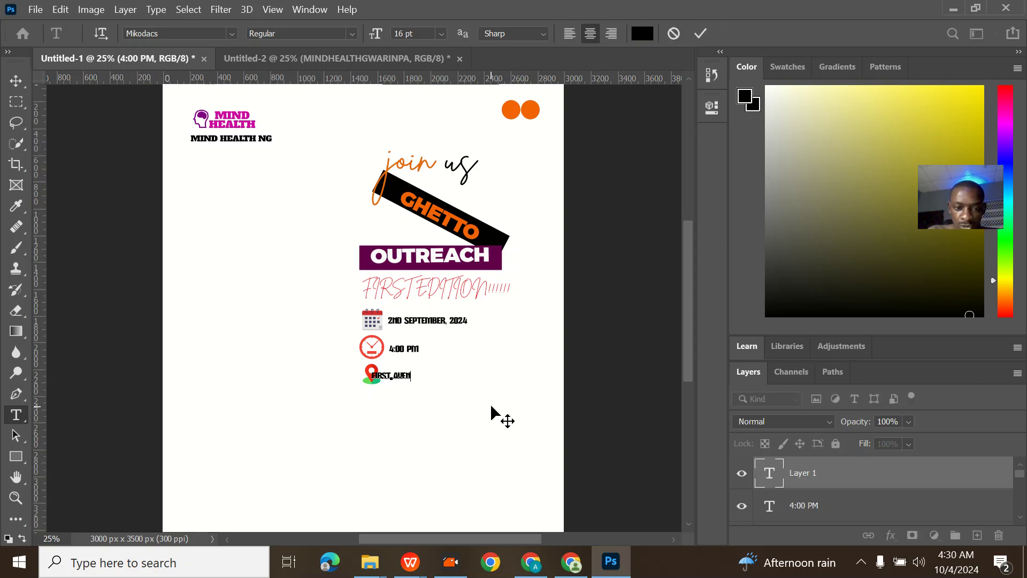
text(IRST AVENUE, GWARINPA ABUJA)
drag(467, 395, 521, 397)
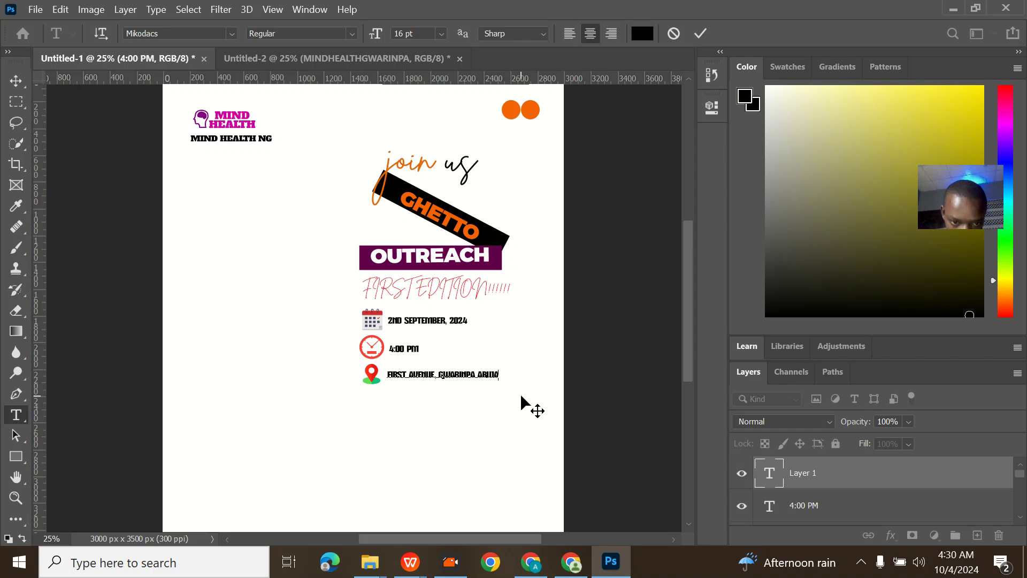
drag(521, 396, 523, 397)
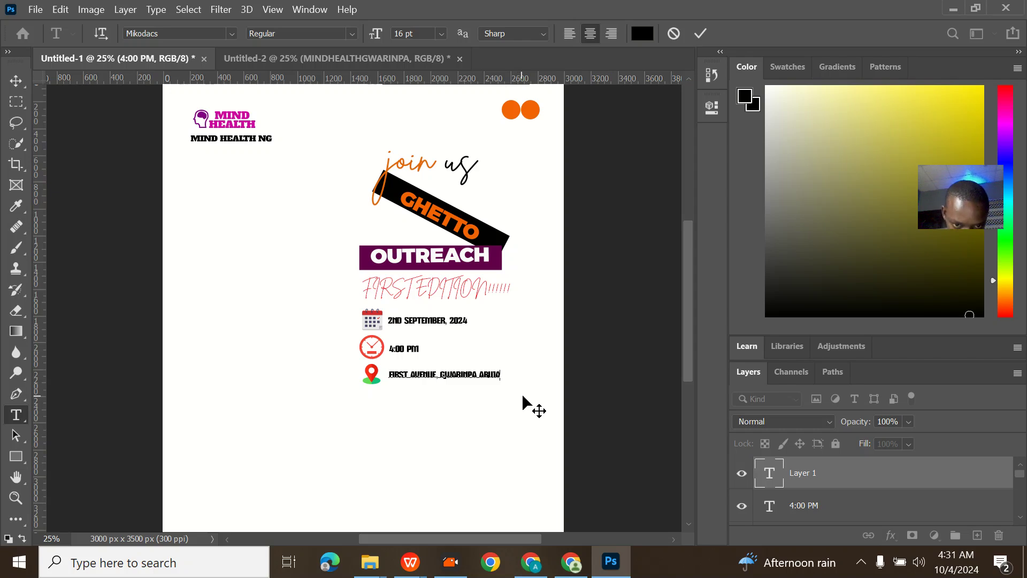
click(696, 36)
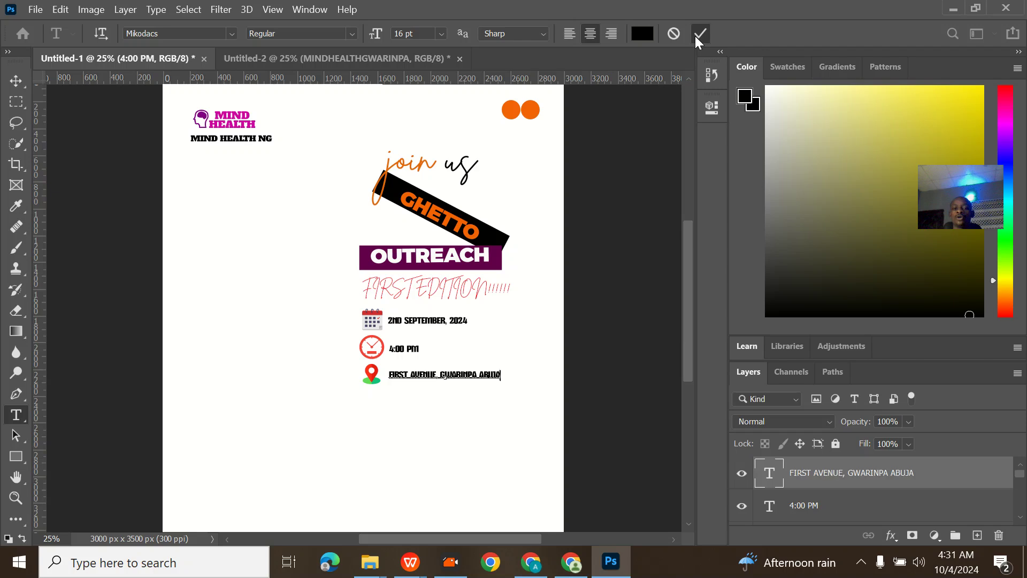
- Following the reference's THEME bar, draw a rectangle about 1024 by 167 px below the location line and fill it with orange
click(391, 55)
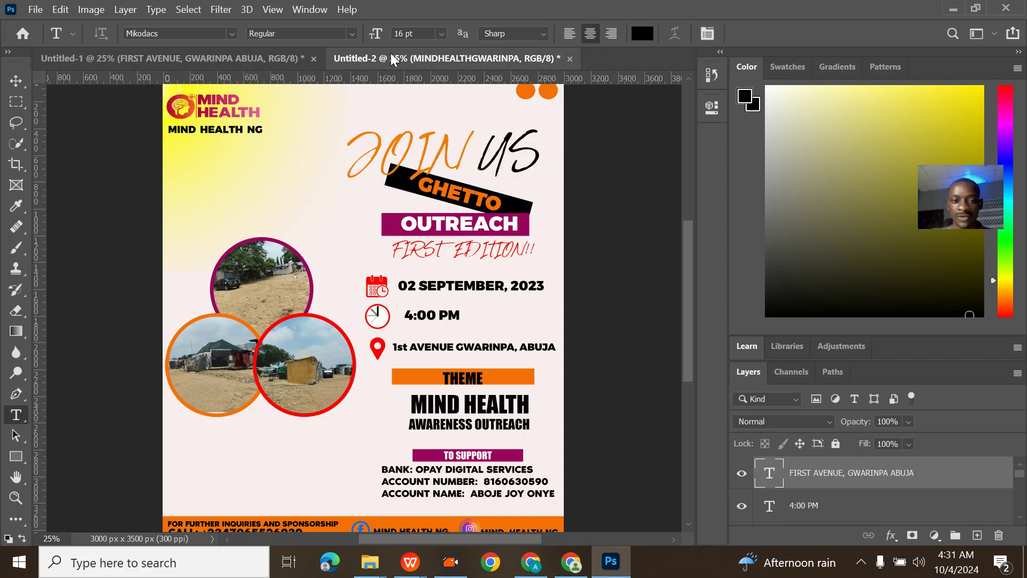
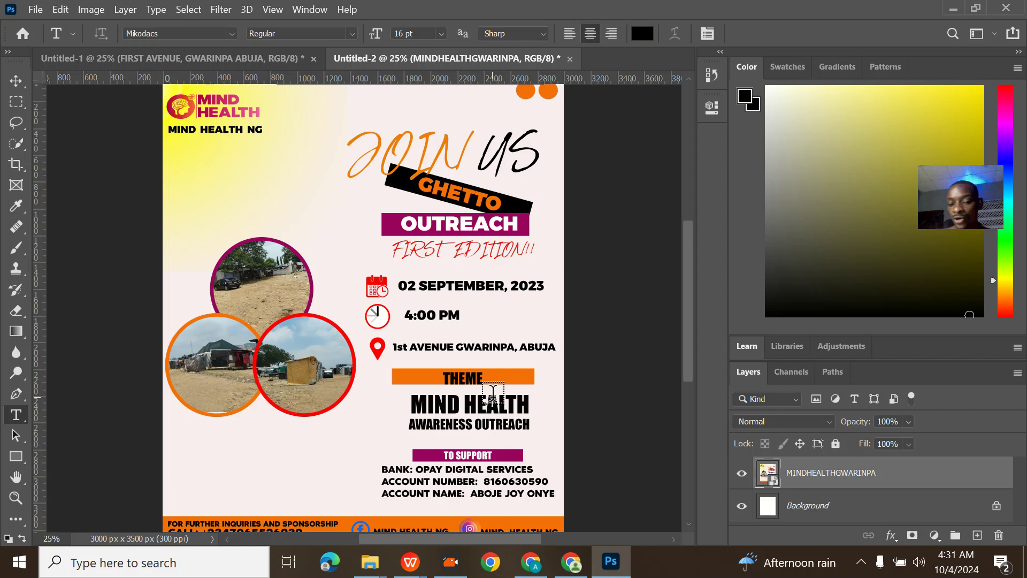
click(246, 58)
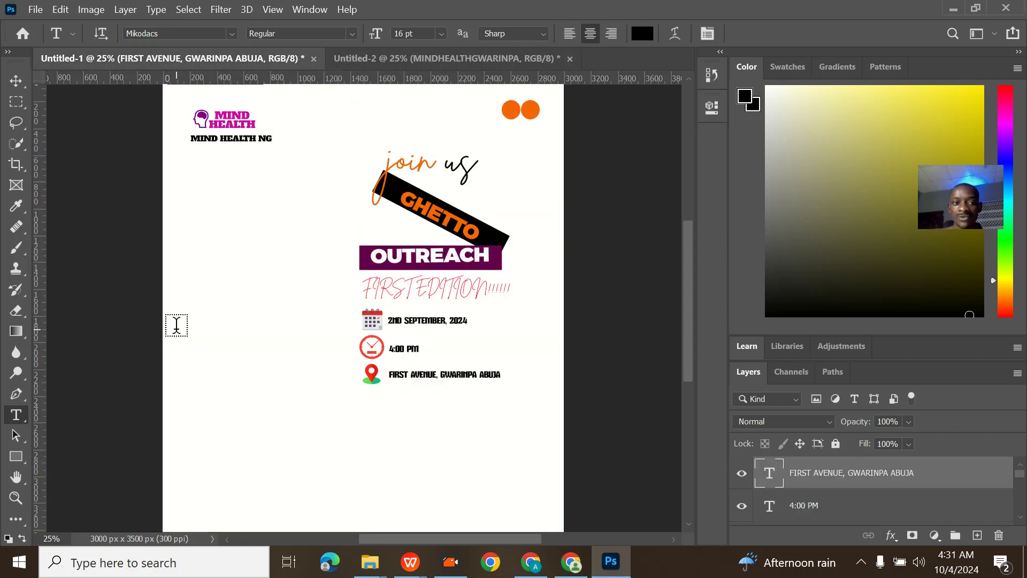
click(16, 457)
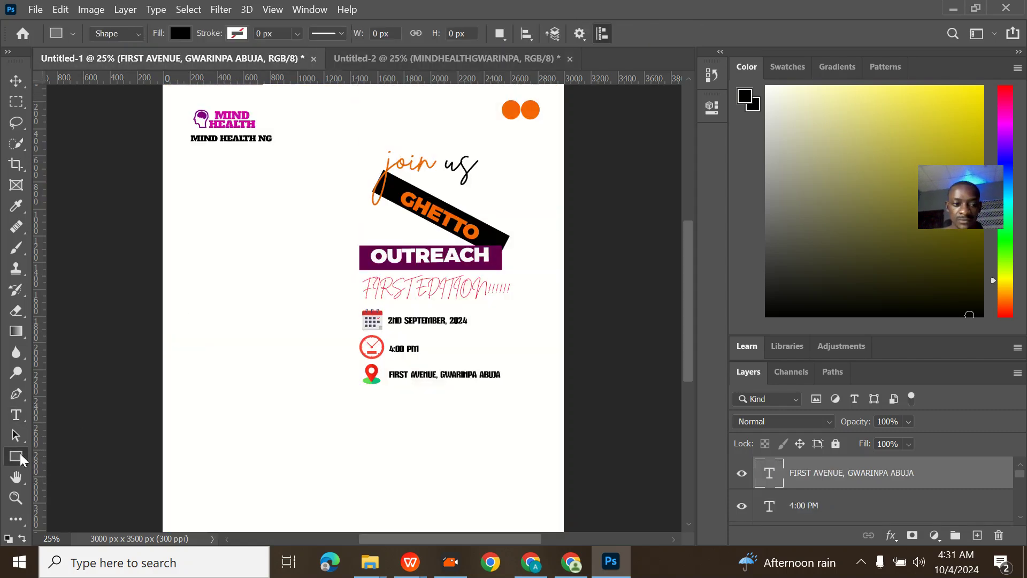
drag(367, 394, 503, 416)
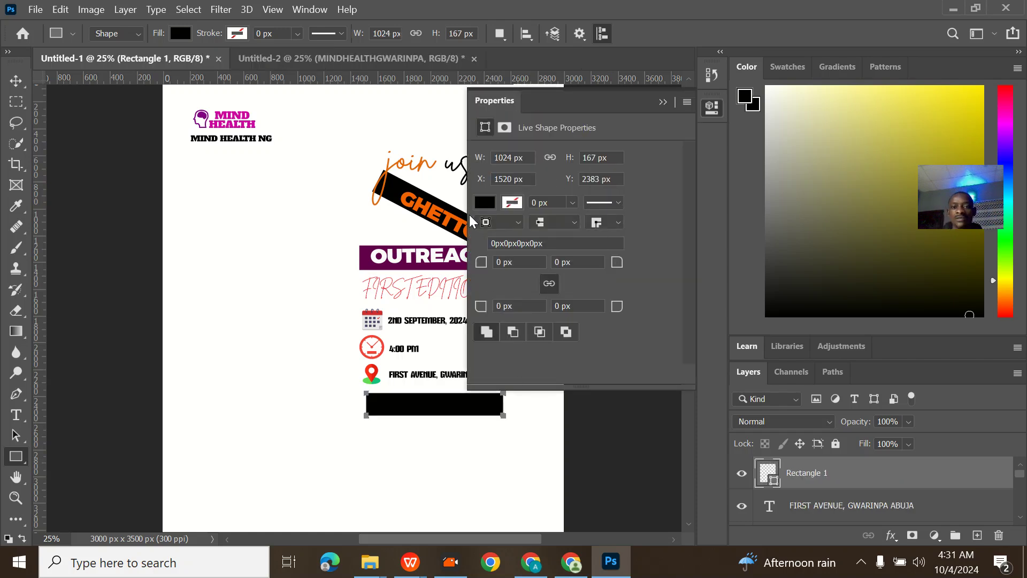
click(483, 204)
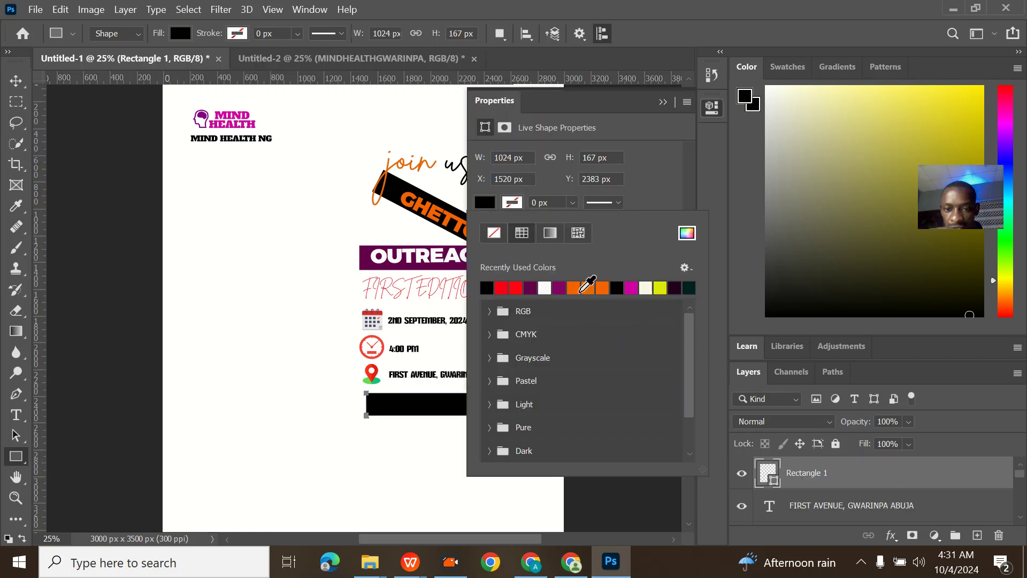
click(576, 288)
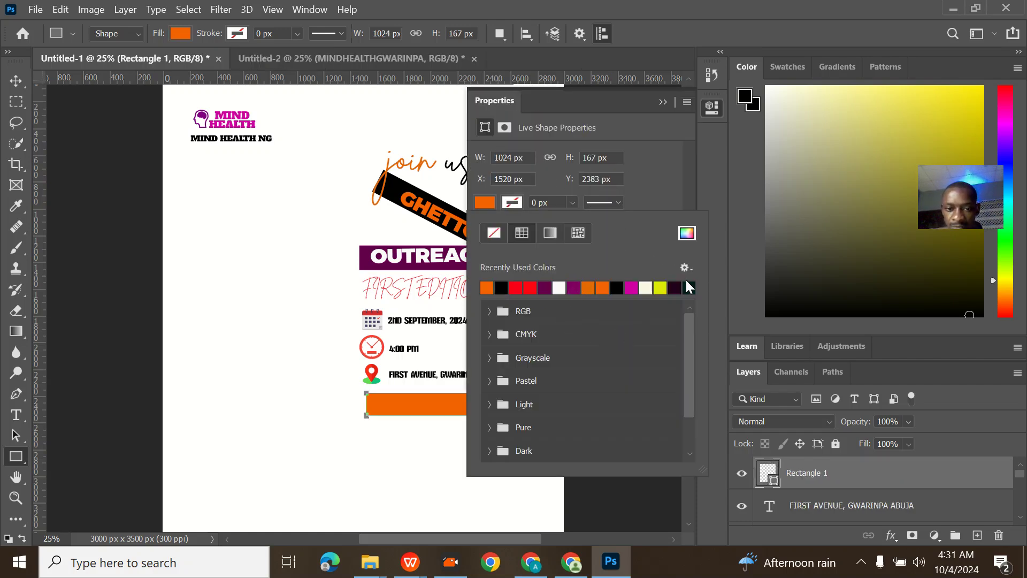
click(604, 289)
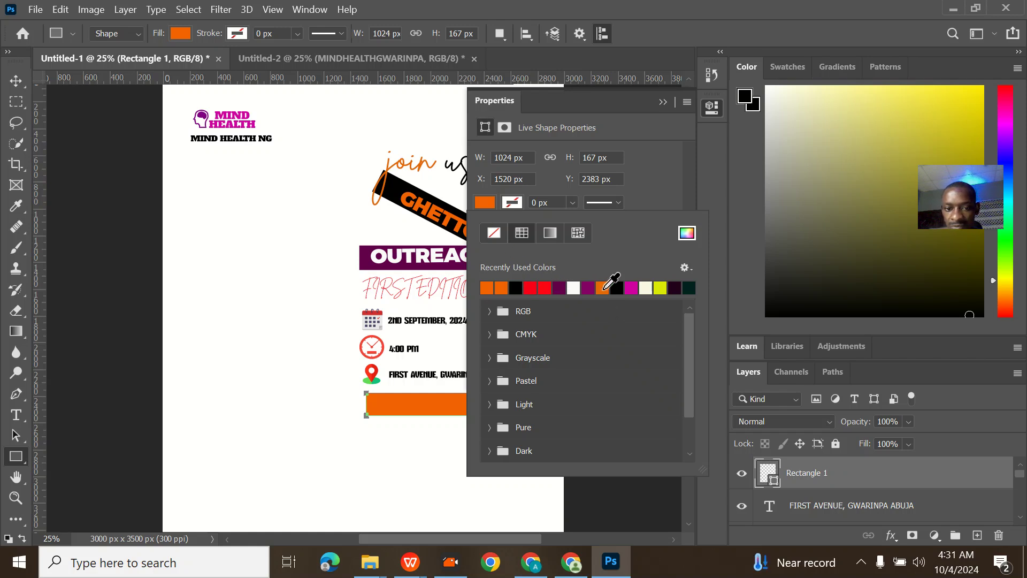
click(663, 103)
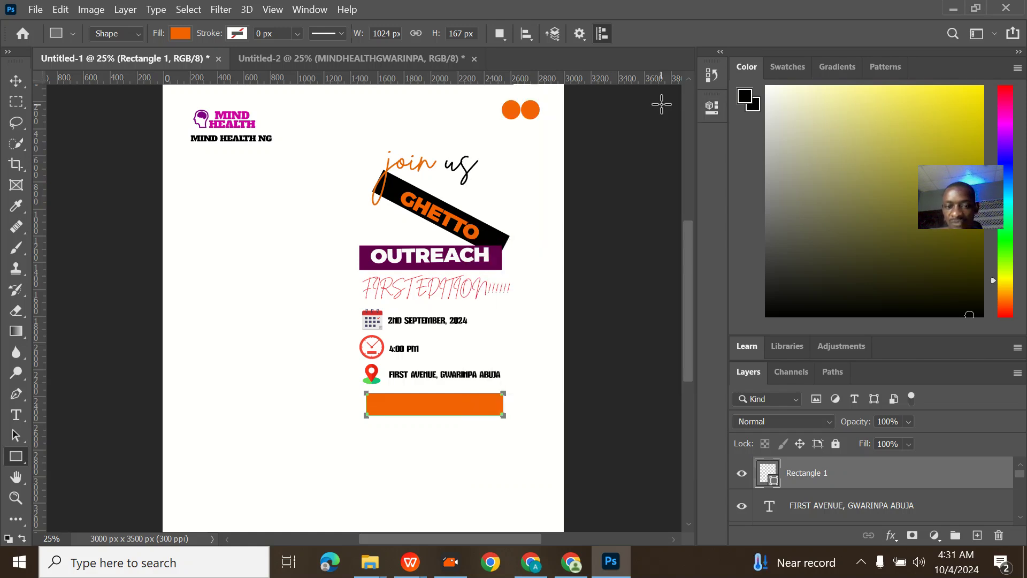
- Add the text "THEME" in Alfa Slab One at 24 pt and place it on the orange bar
click(16, 415)
click(386, 442)
text(I)
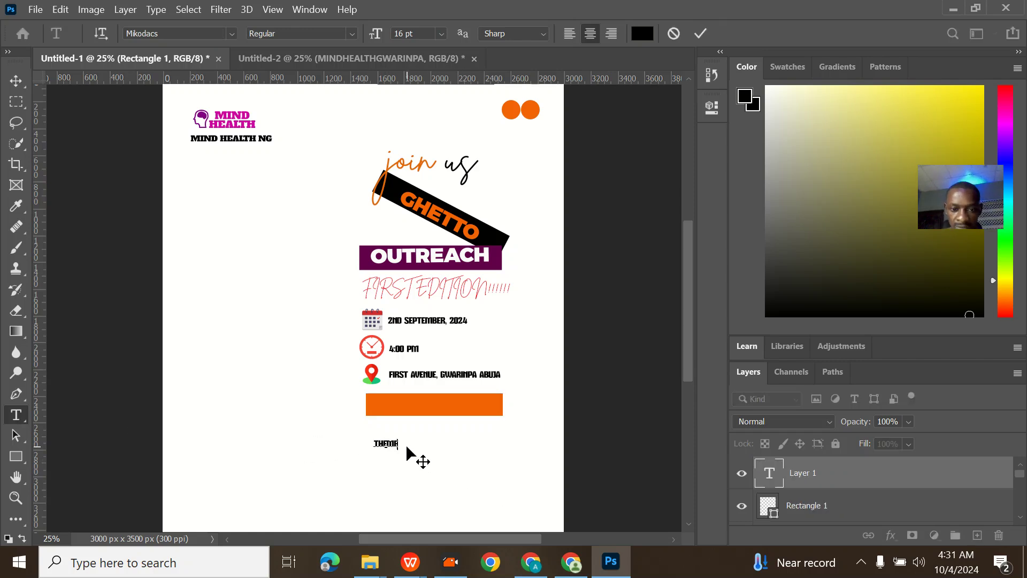
click(232, 34)
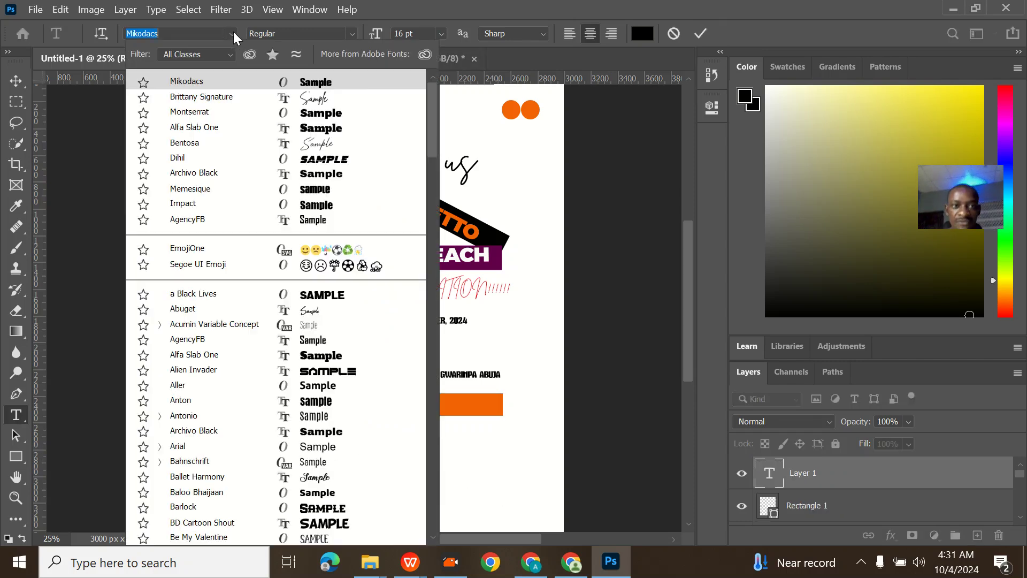
click(327, 129)
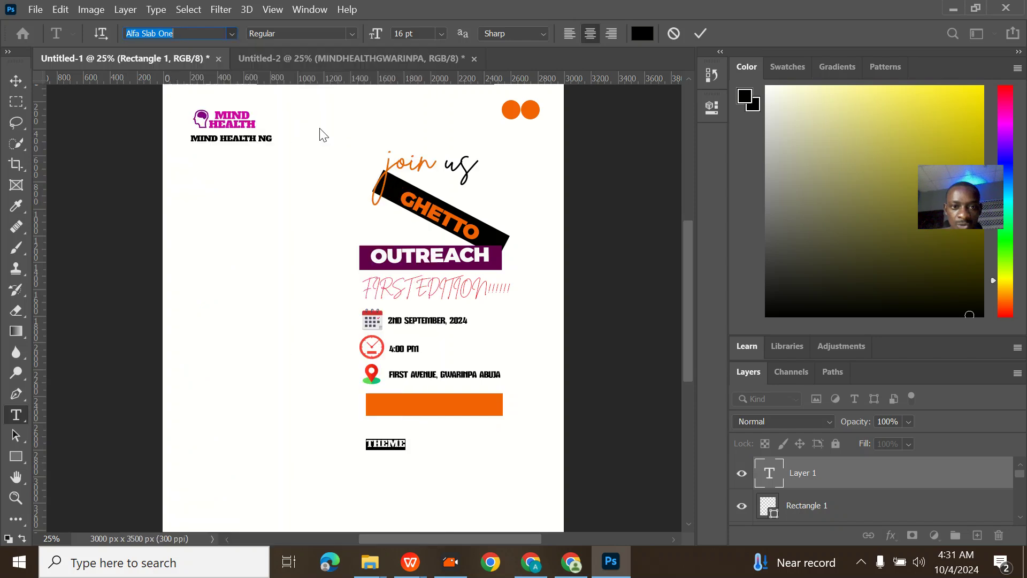
click(440, 33)
click(423, 178)
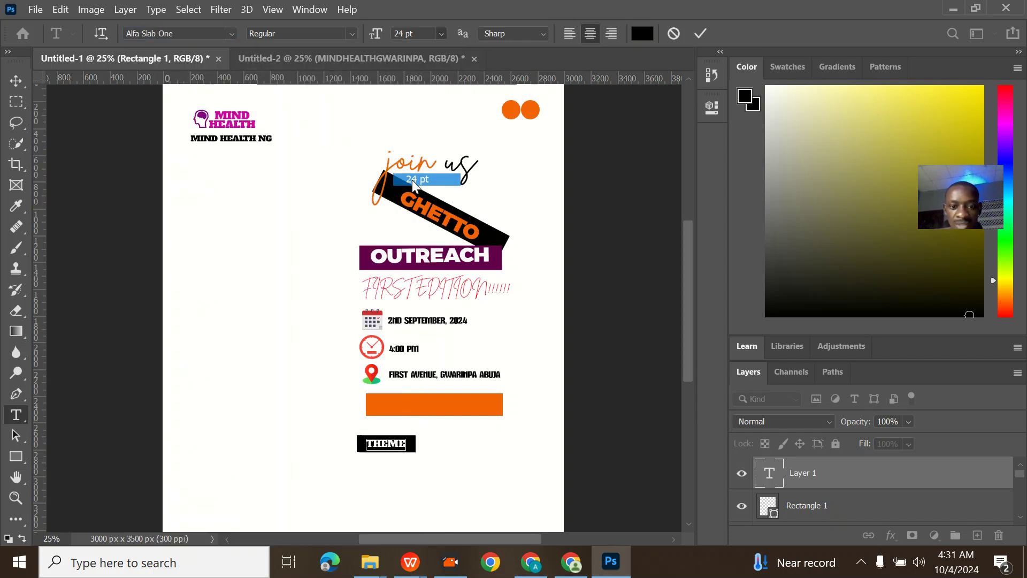
drag(448, 464, 475, 434)
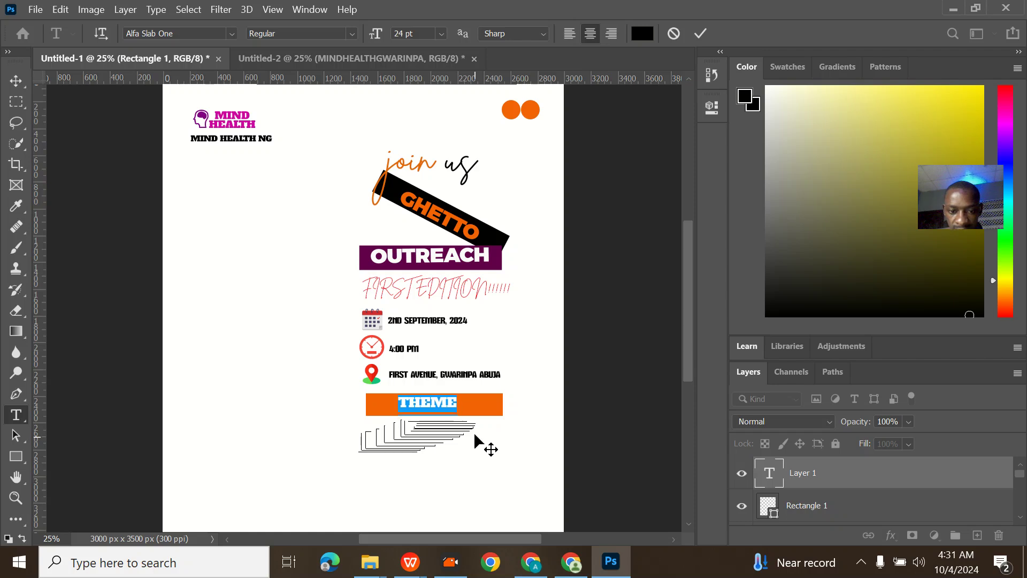
click(701, 34)
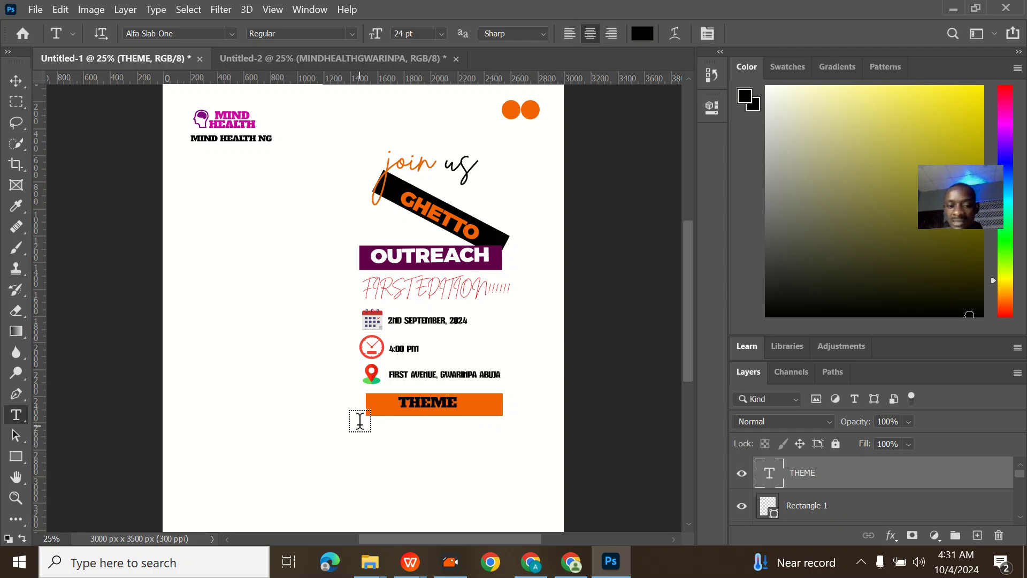
- Check the theme on the reference flyer and add the two-line text "MIND HEALTH" / "AWARENESS OUTREACH" below the orange bar
click(338, 59)
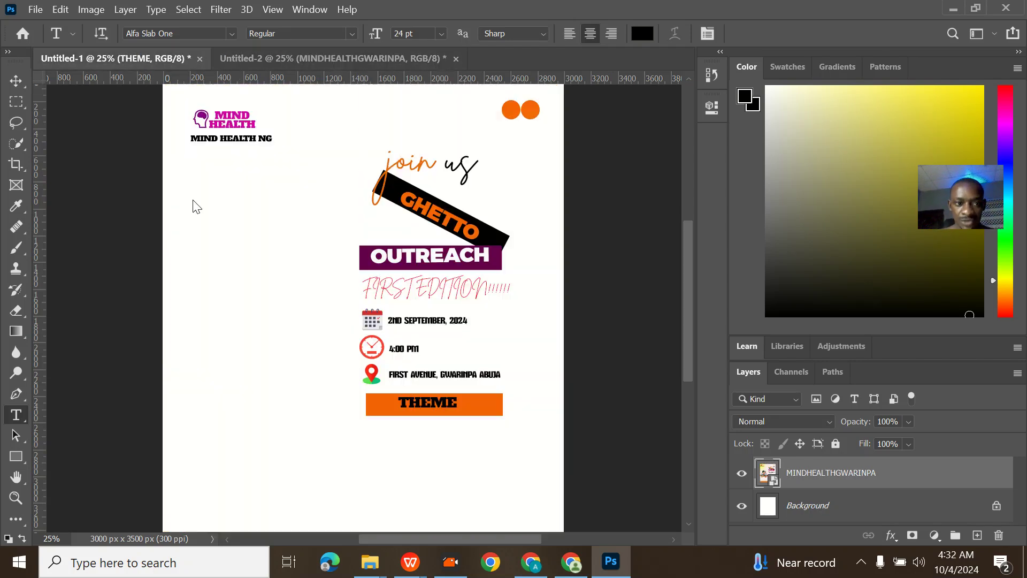
click(115, 58)
click(359, 431)
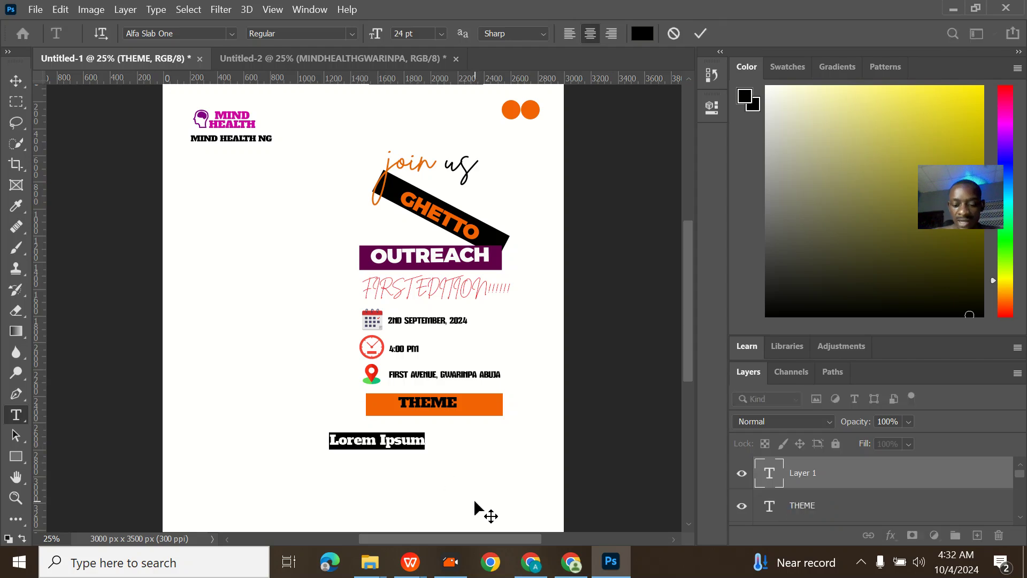
text(MIND HEALTH )
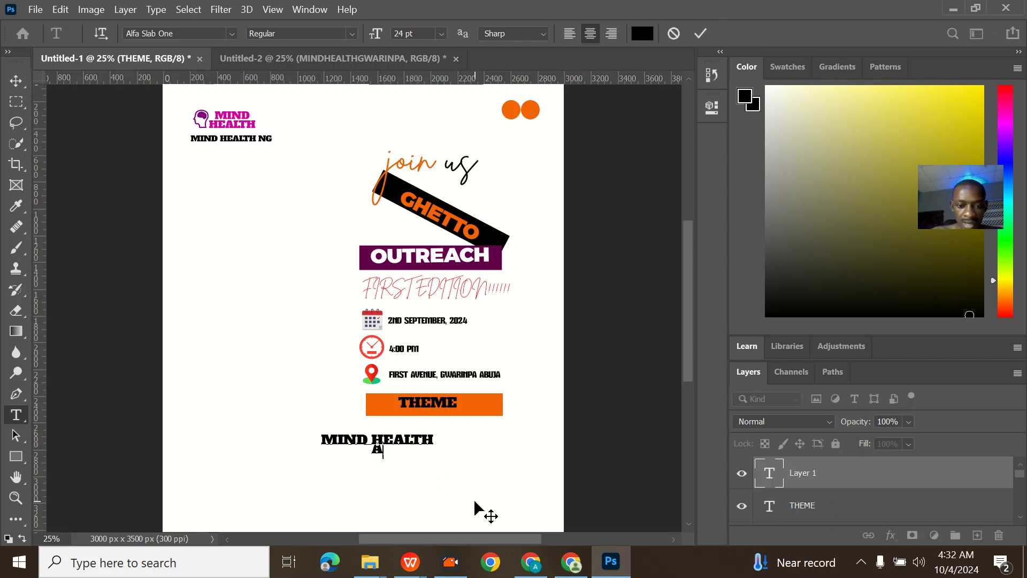
text(AWARENESS )
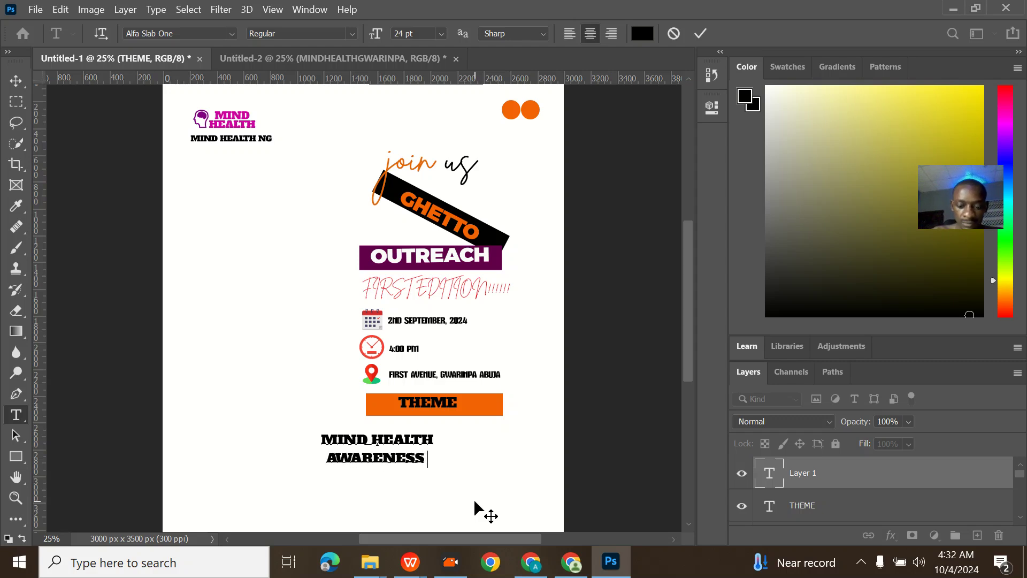
text(OUTREACH)
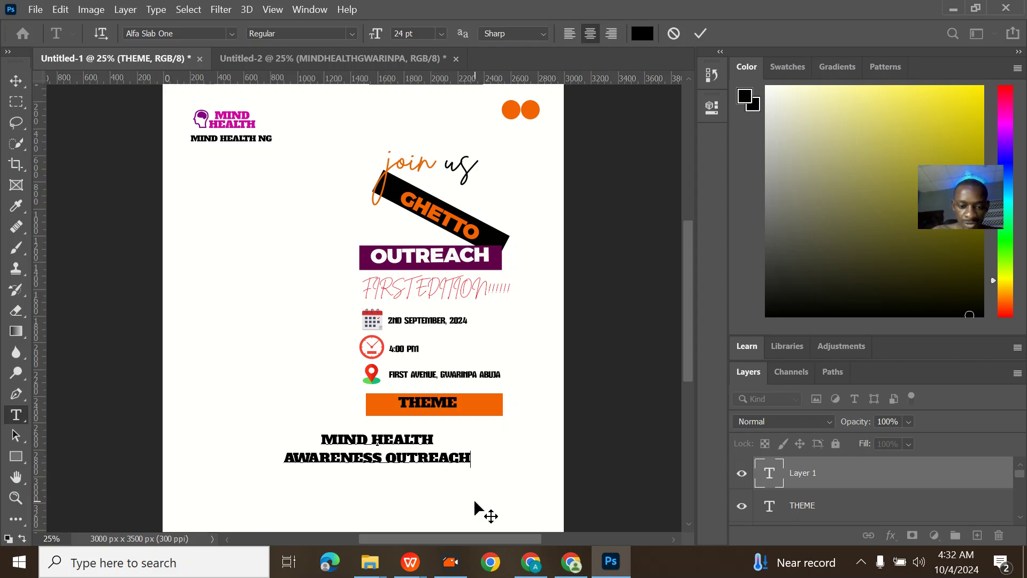
- Change both lines of the theme text to the Mikodacs font
mouse_move(471, 460)
mouse_down()
mouse_move(329, 436)
mouse_move(194, 92)
mouse_up()
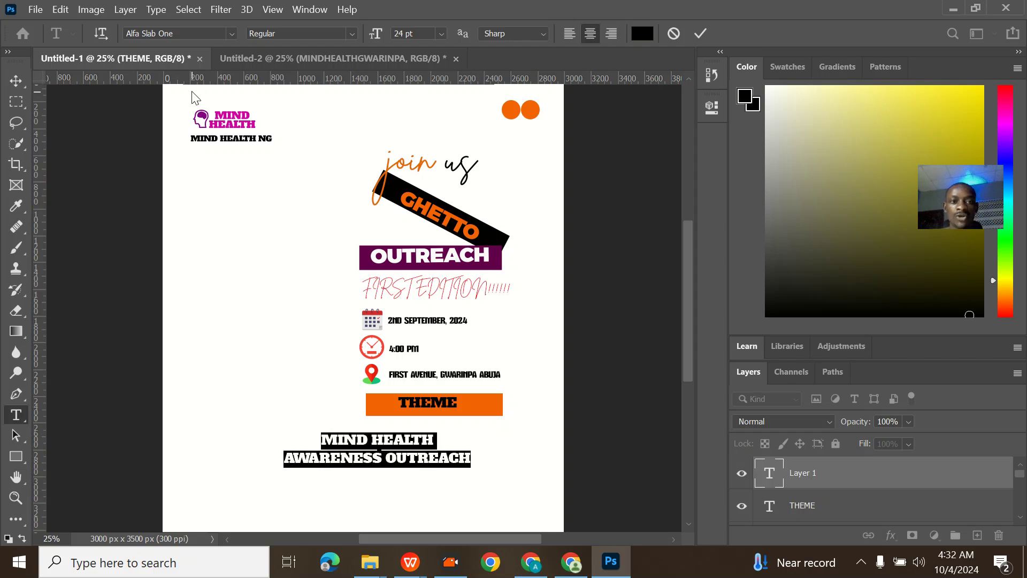
click(232, 33)
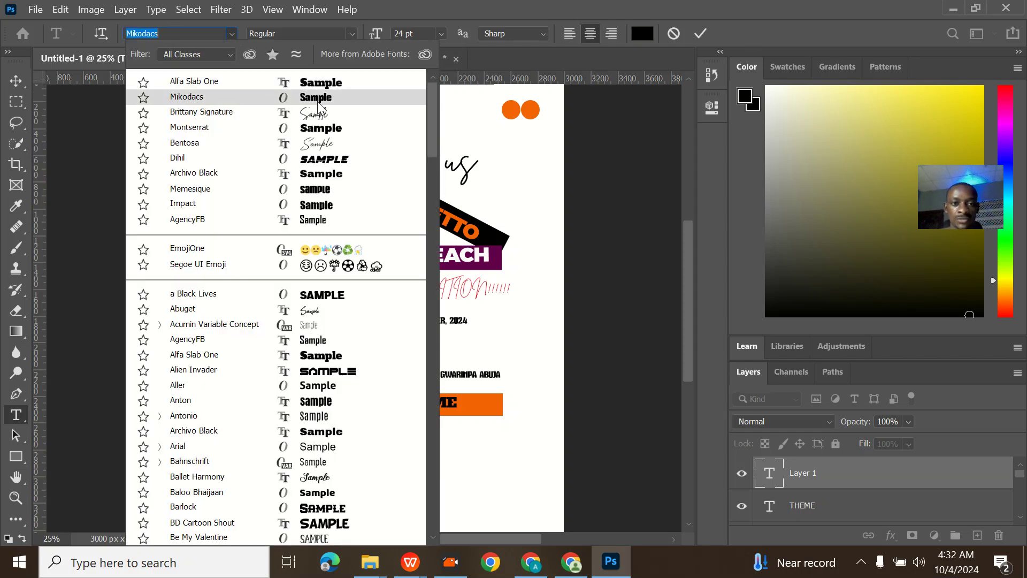
click(208, 108)
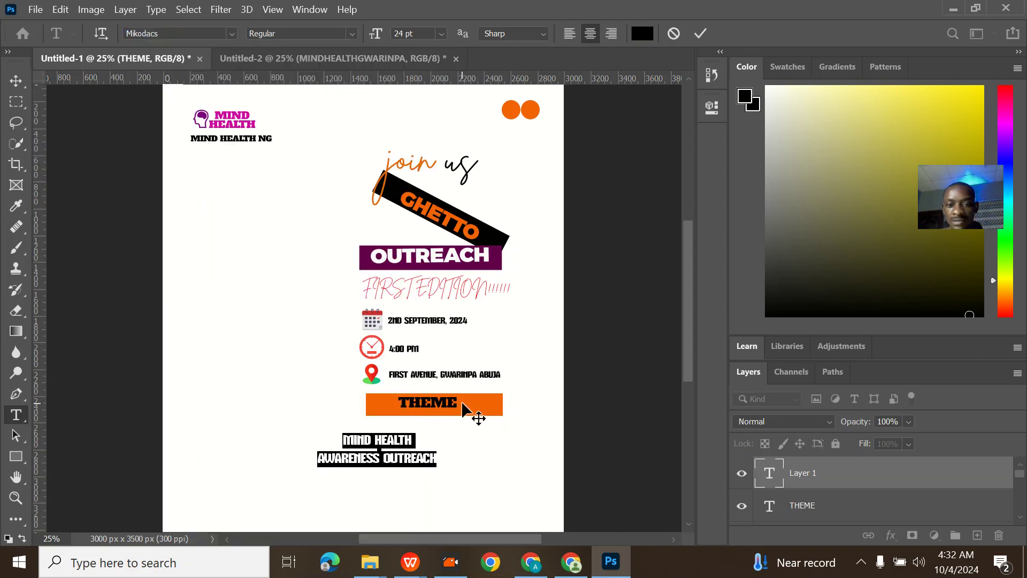
- Enlarge the "MIND HEALTH" line to 36 pt and place the two-line text directly under the orange THEME bar
click(413, 440)
drag(413, 440, 324, 428)
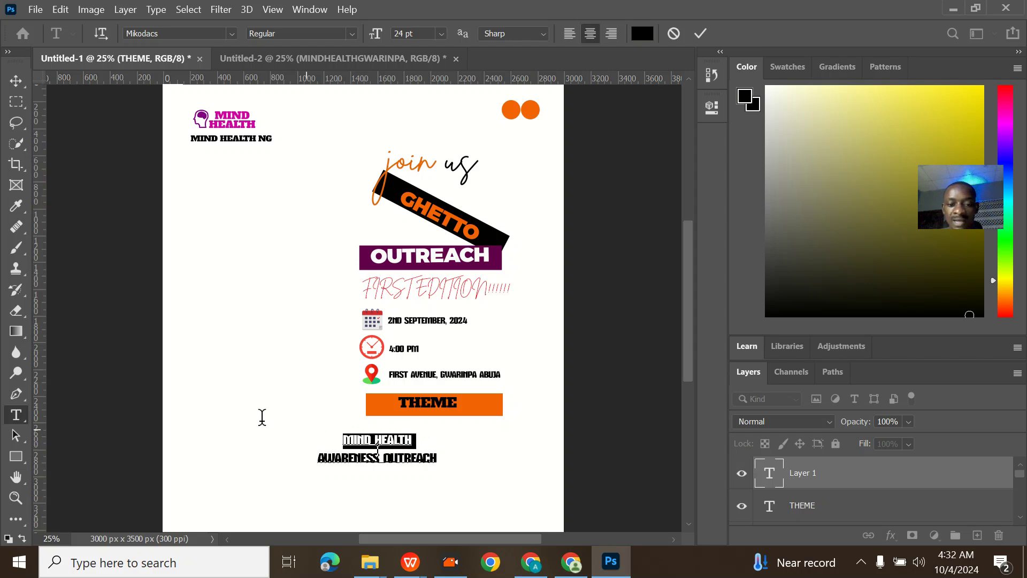
click(442, 34)
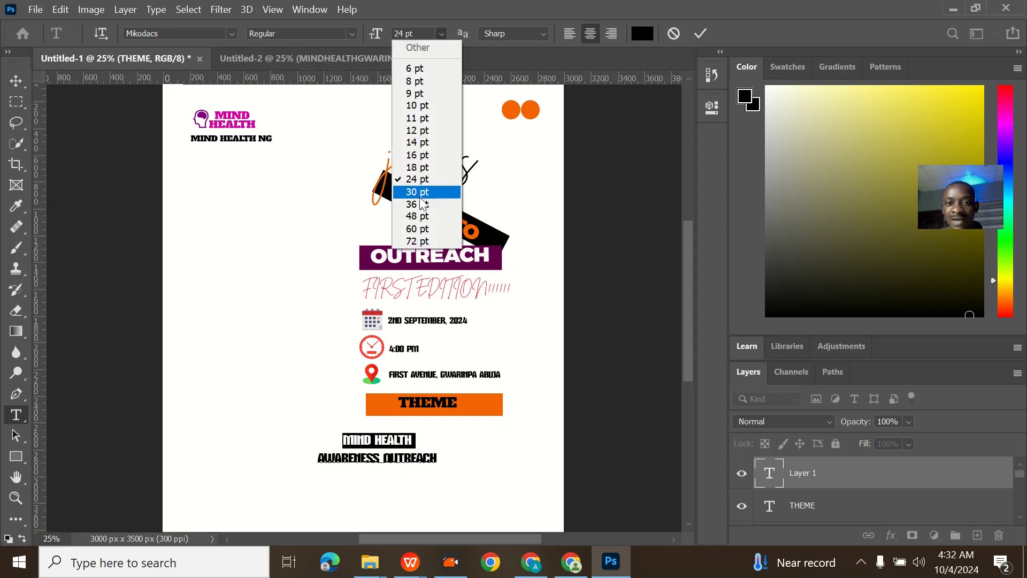
click(448, 204)
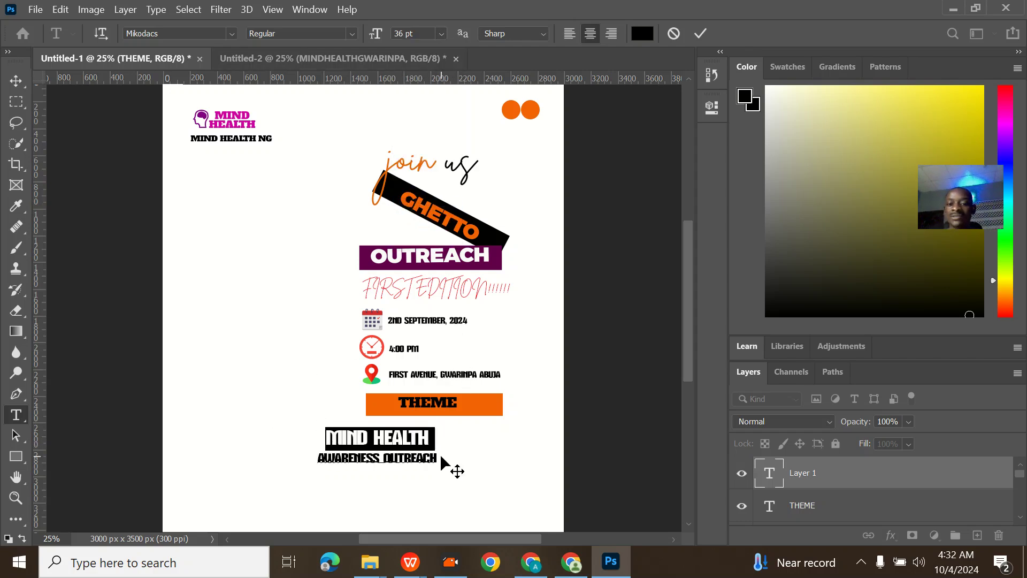
mouse_move(451, 470)
mouse_down()
mouse_move(502, 473)
mouse_move(502, 464)
mouse_up()
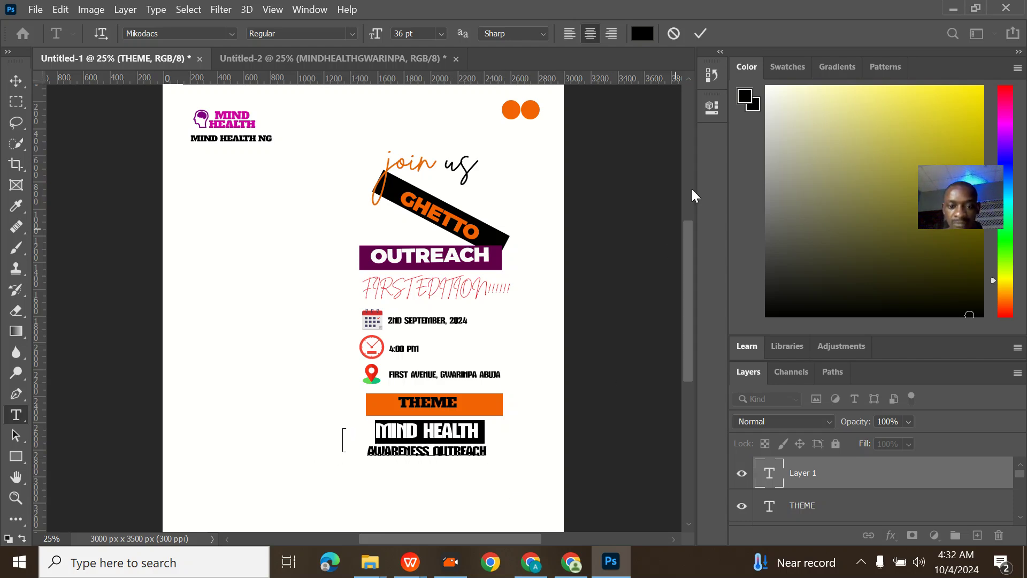
click(700, 33)
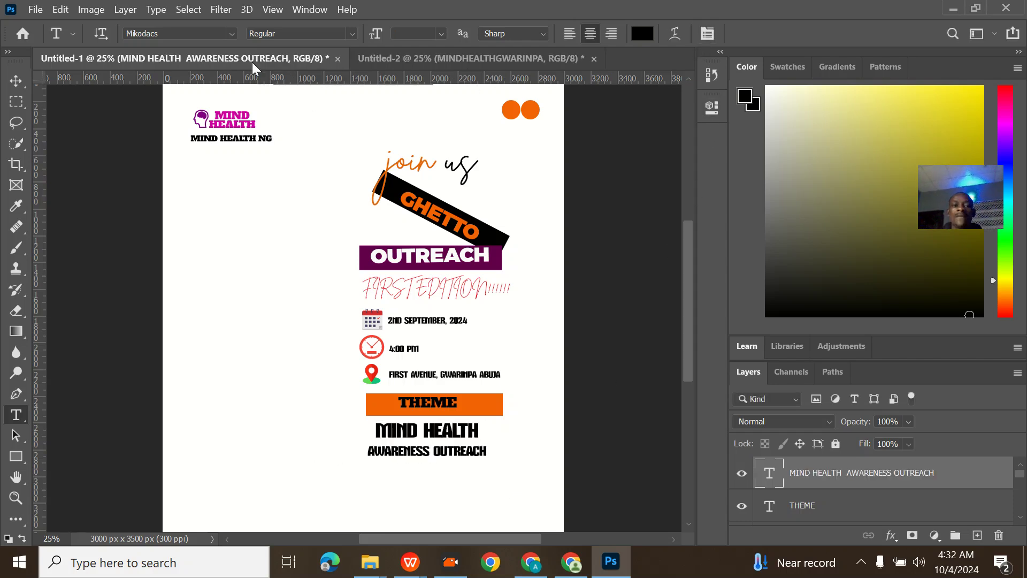
- Check the photos on the reference flyer, then switch to Chrome and search Google for "Pictures of orphanages", declining the precise location
click(488, 59)
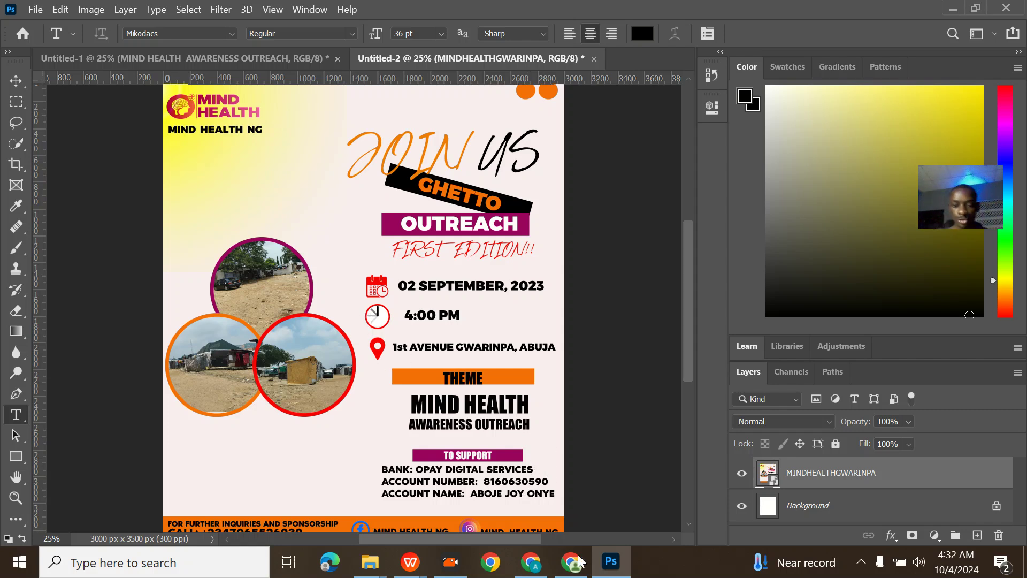
click(571, 575)
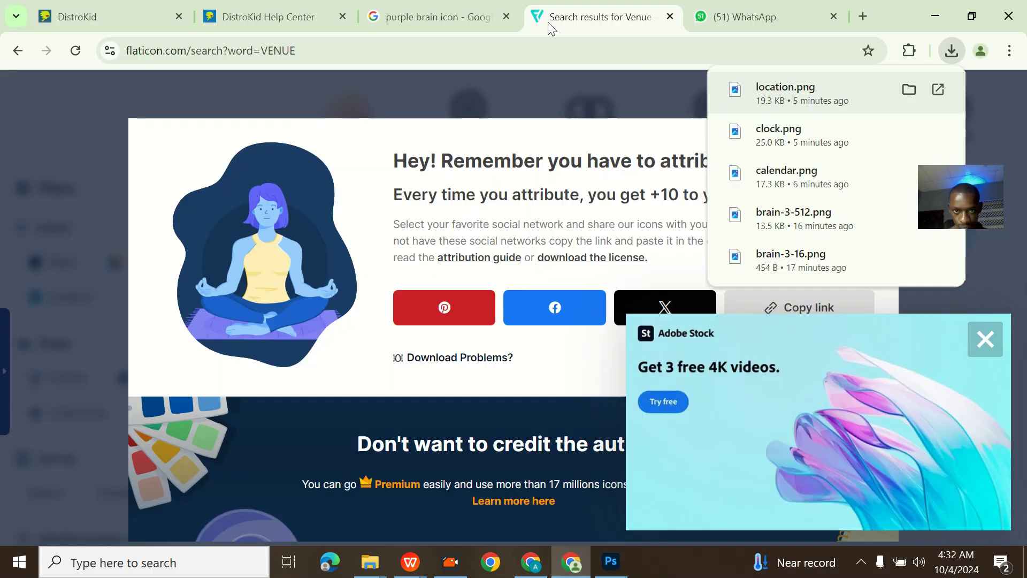
click(363, 50)
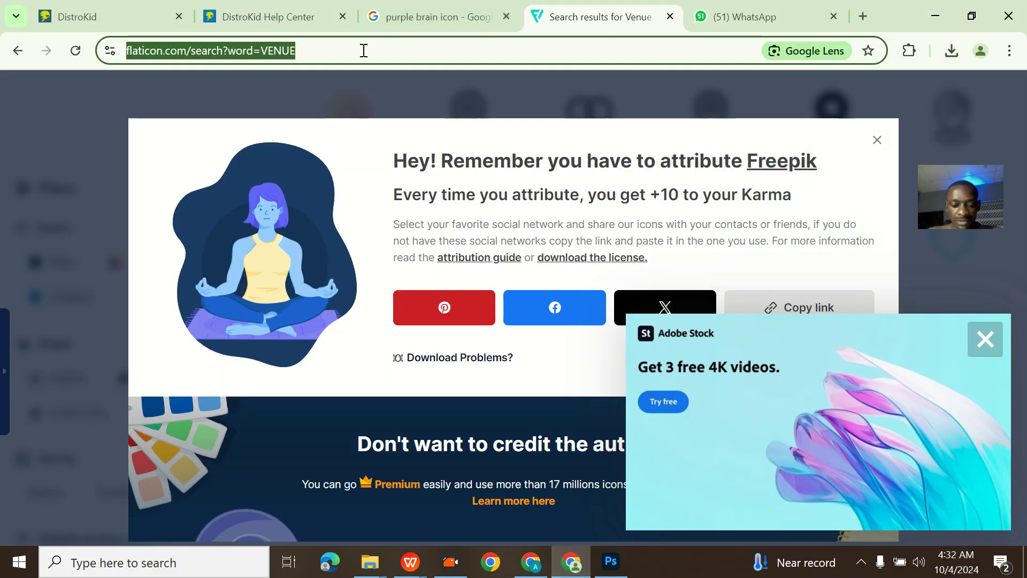
text(Pictures)
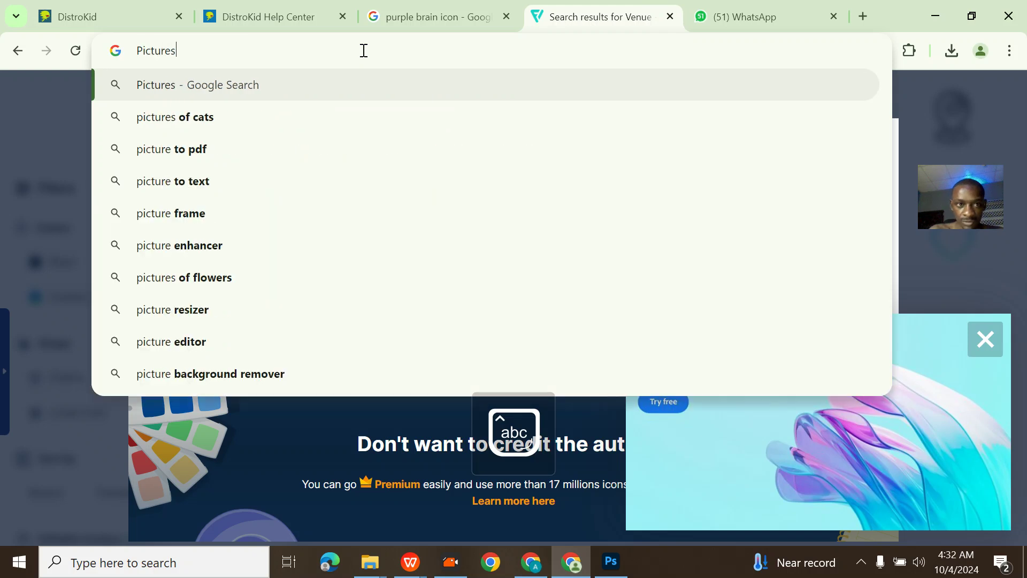
text( of orphan)
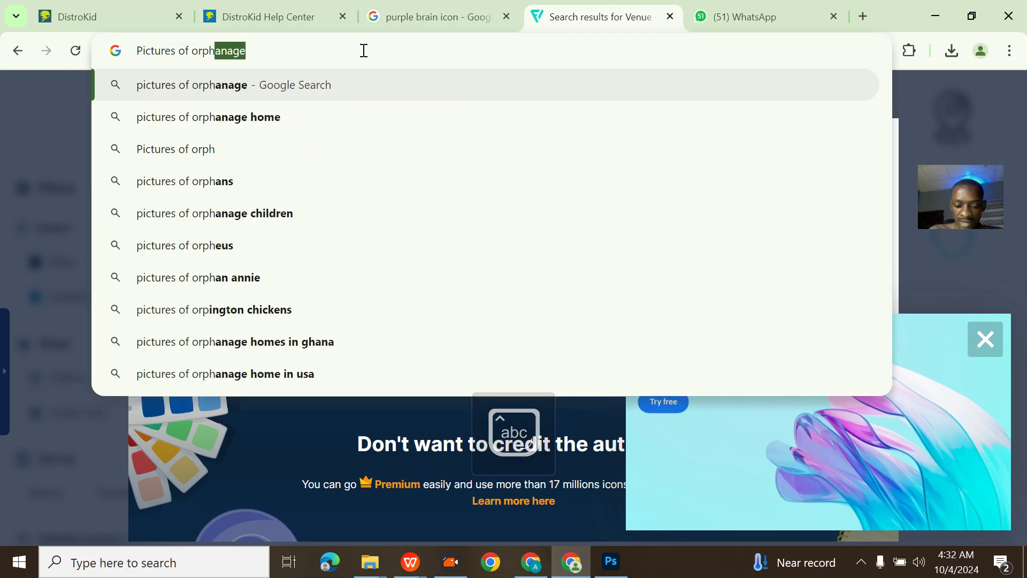
text(ges)
key(Return)
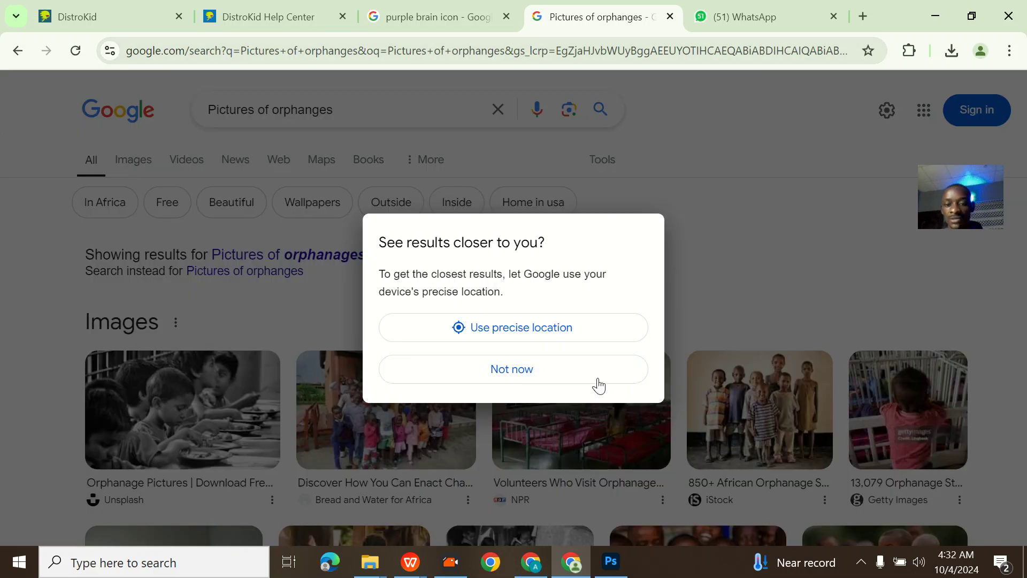
click(553, 373)
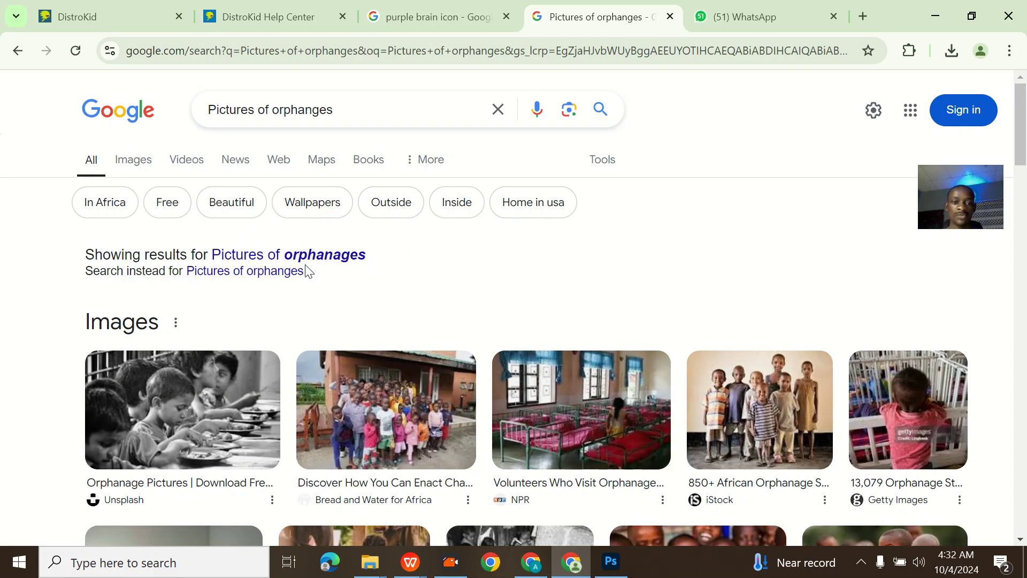
click(297, 257)
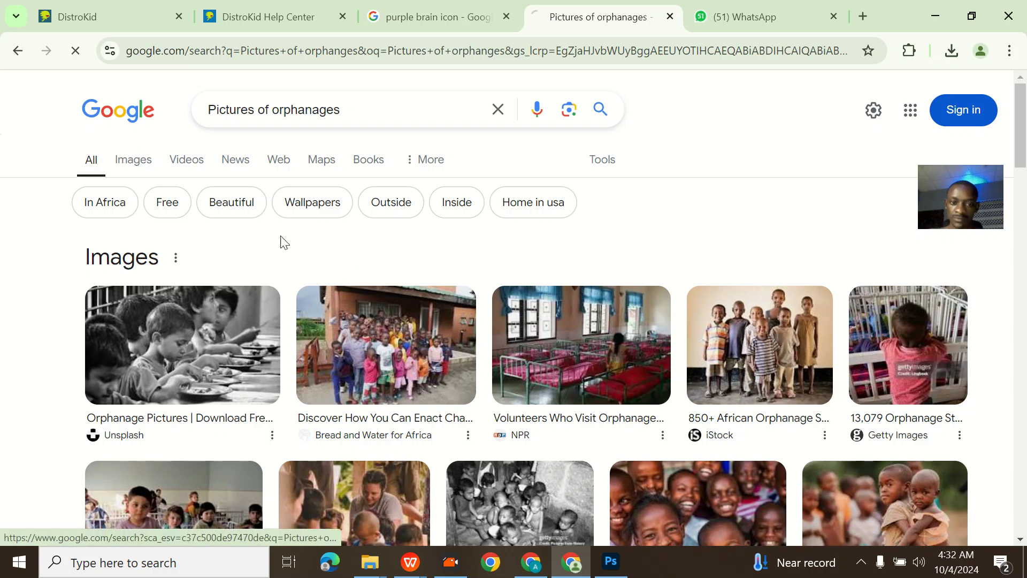
- Show only the image results and open the Bread and Water for Africa group photo of children
click(130, 161)
scroll(412, 308, down, 2)
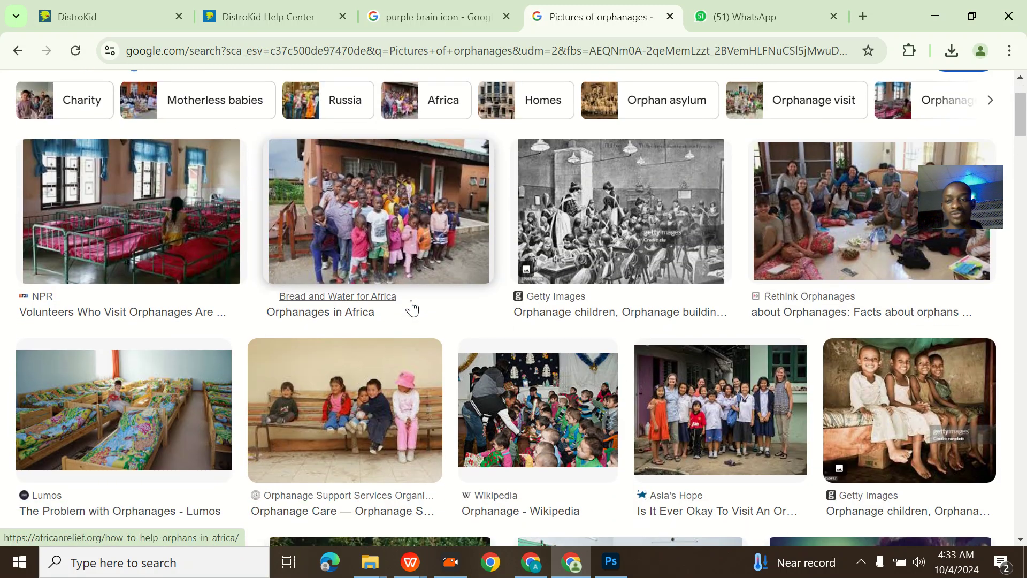
click(412, 308)
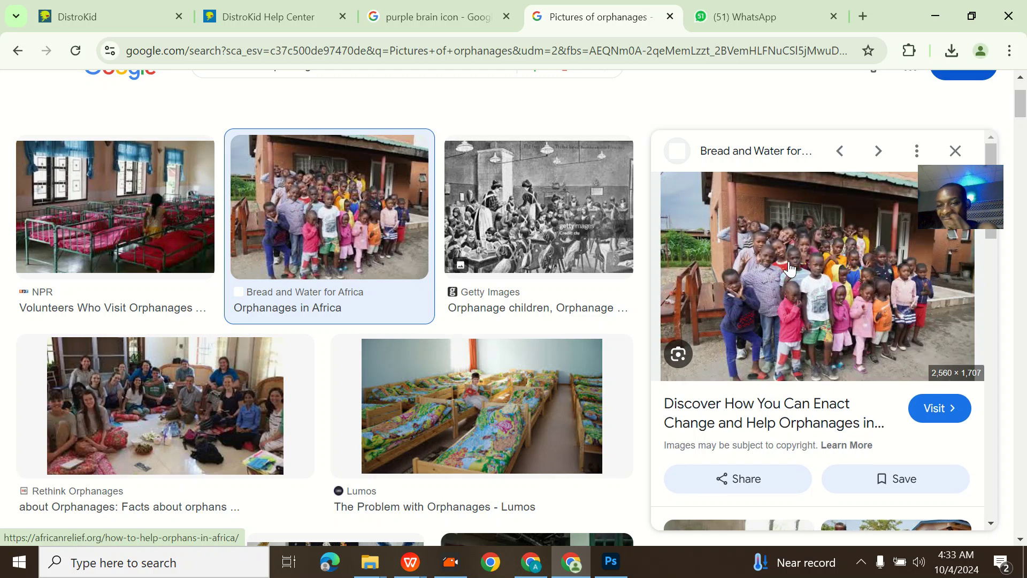
right_click(771, 297)
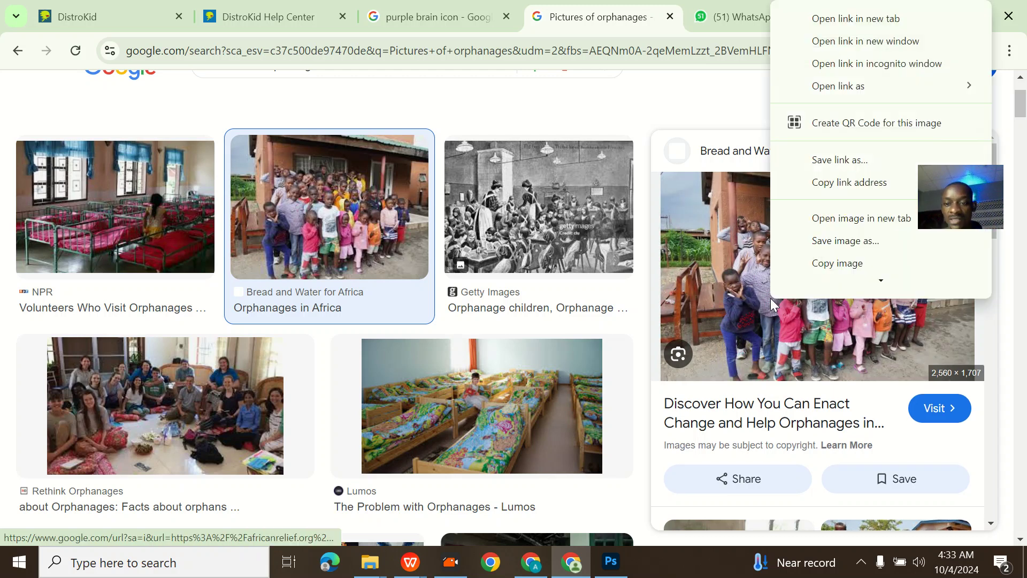
click(851, 237)
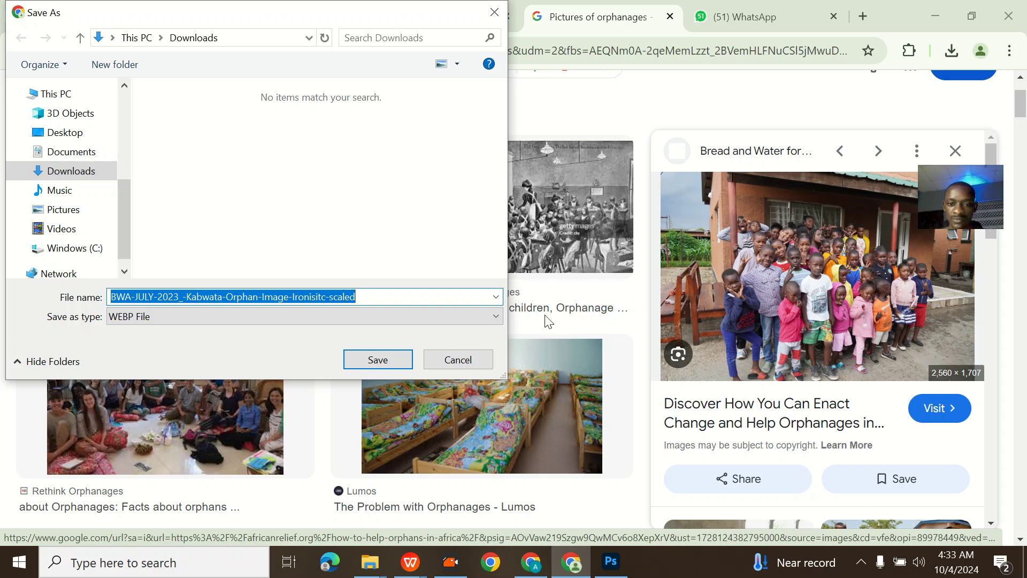
click(459, 359)
- Send the children's group photo to your own WhatsApp Web chat, download it from there, and return to the image results
drag(805, 276, 666, 364)
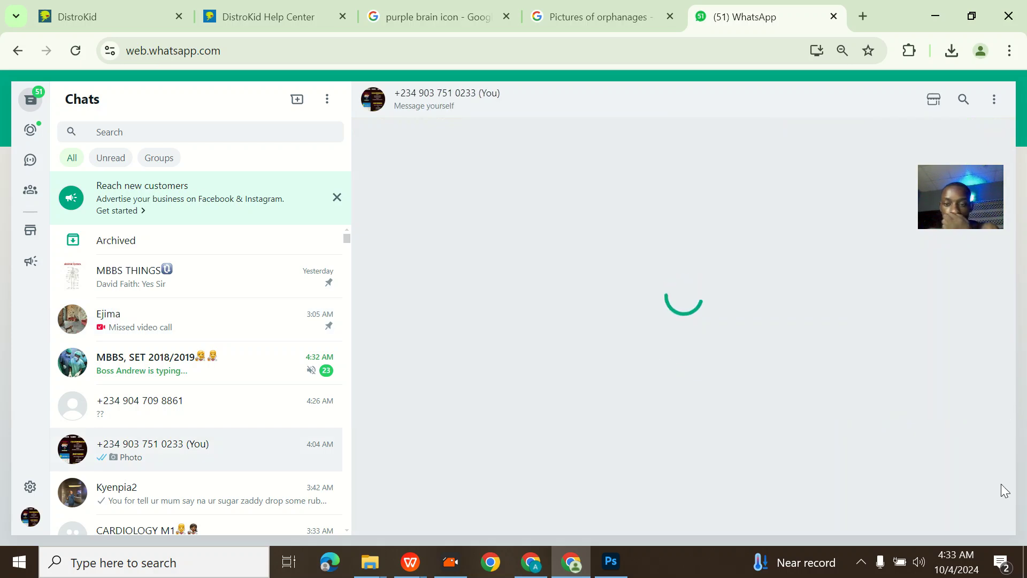
click(989, 502)
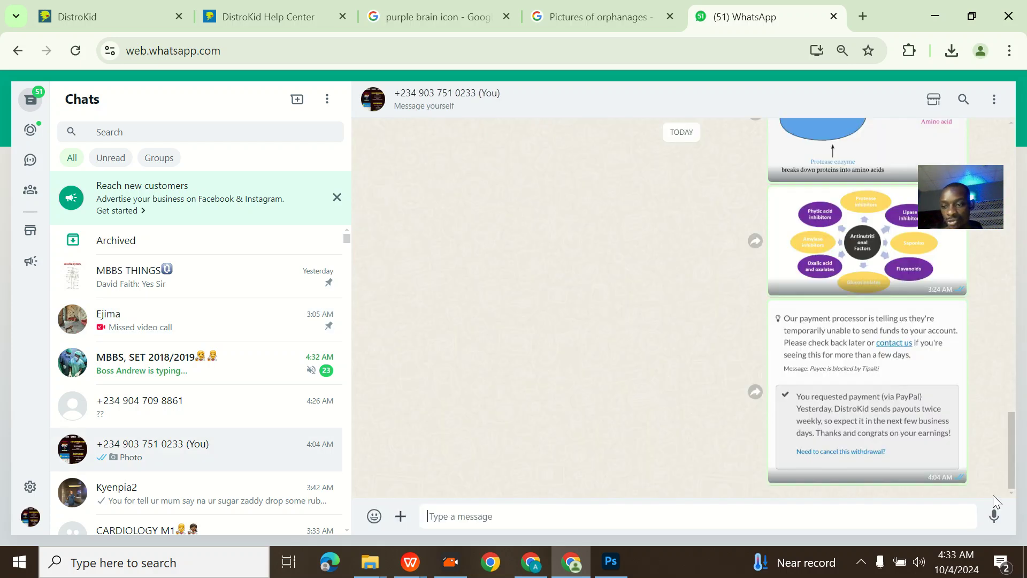
click(957, 358)
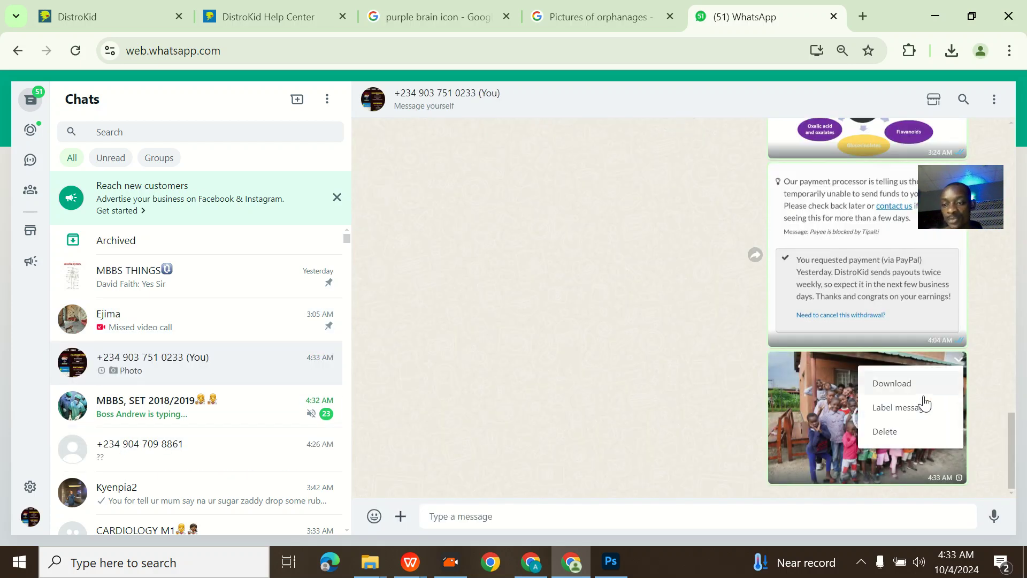
click(889, 383)
click(592, 8)
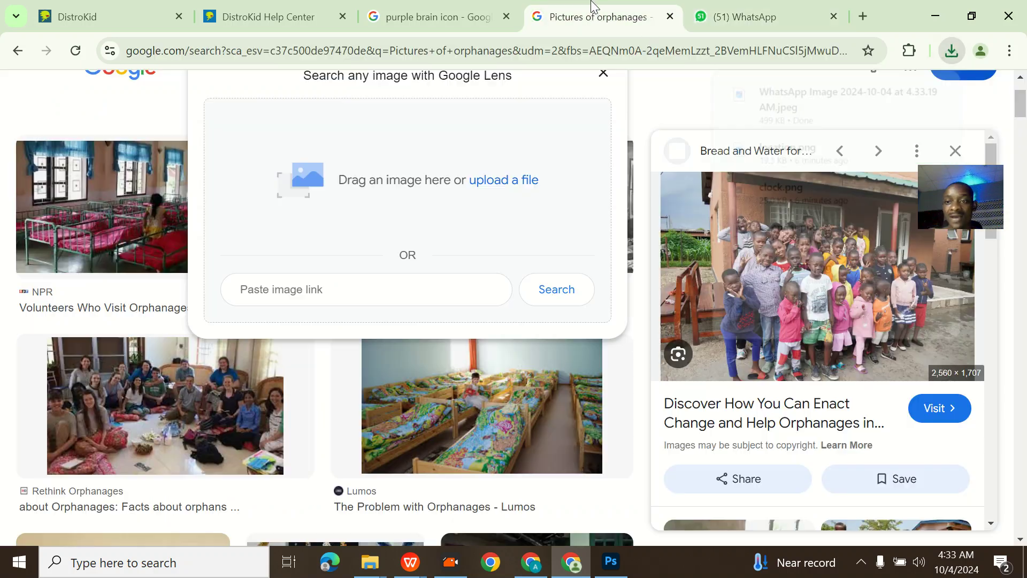
- Dismiss the Lens search box, open the Orphan Life Foundation photo of running children, and save it as children-running-orphanage.png
click(604, 75)
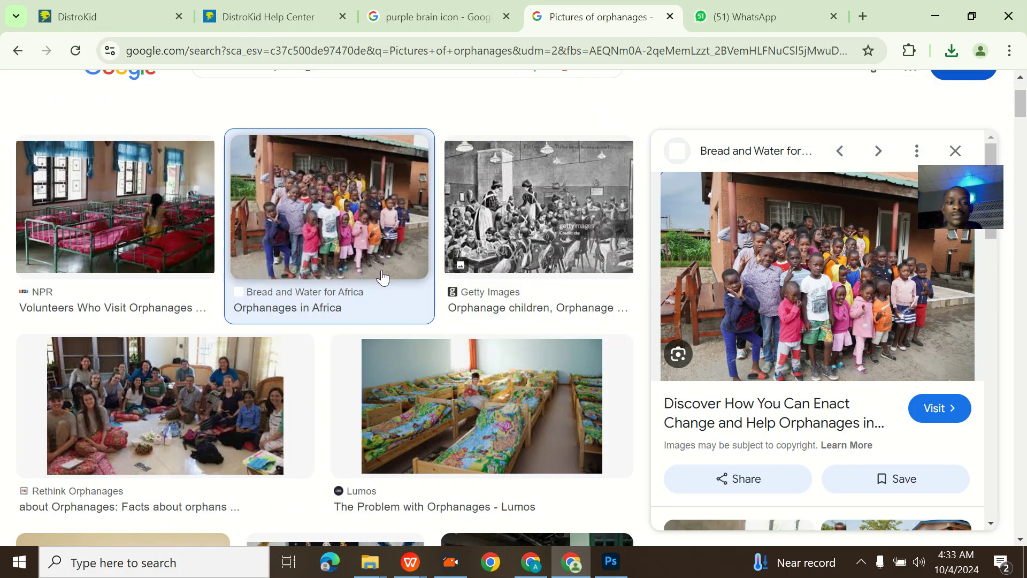
scroll(409, 298, down, 6)
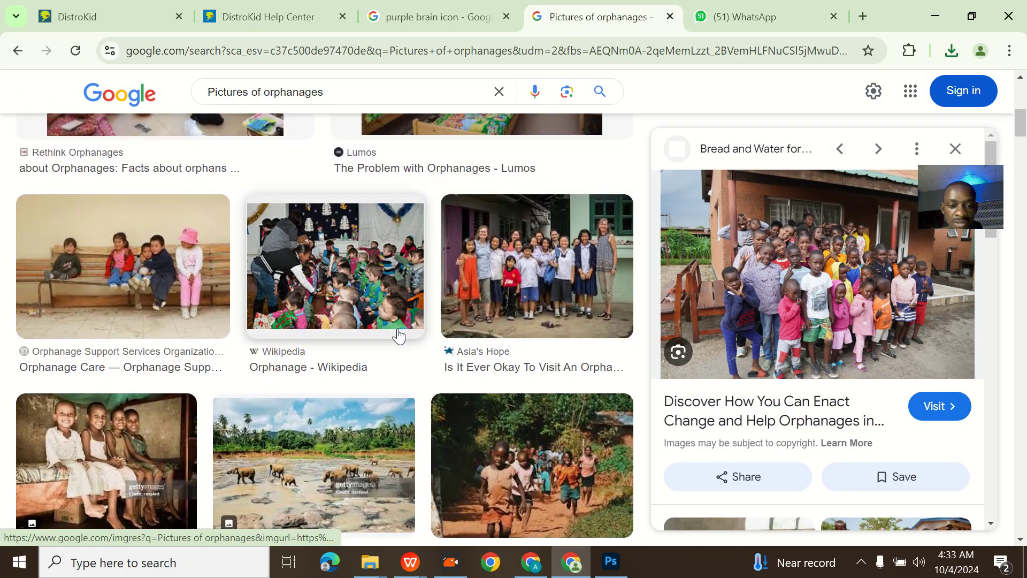
scroll(396, 337, down, 2)
click(523, 345)
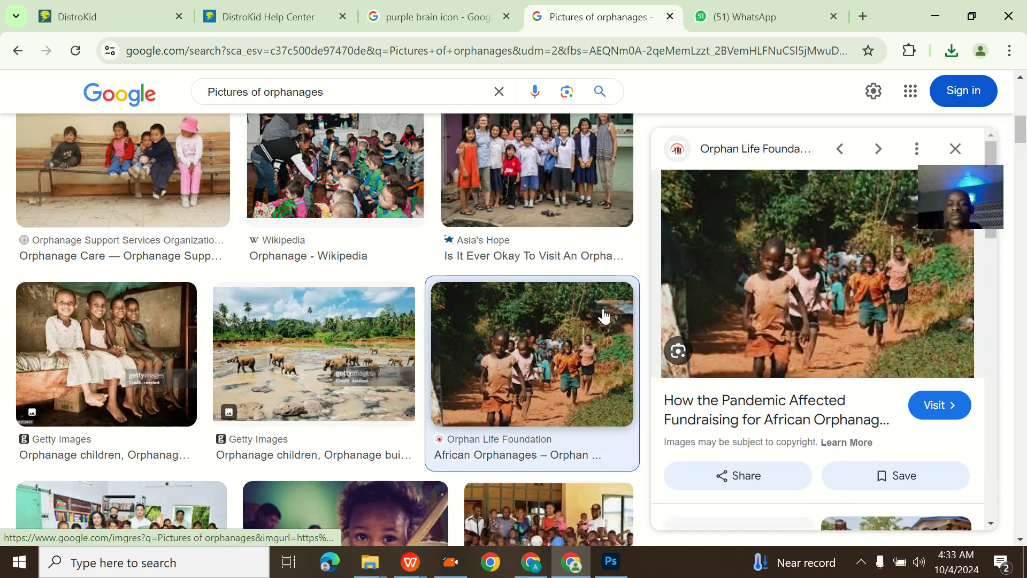
right_click(807, 288)
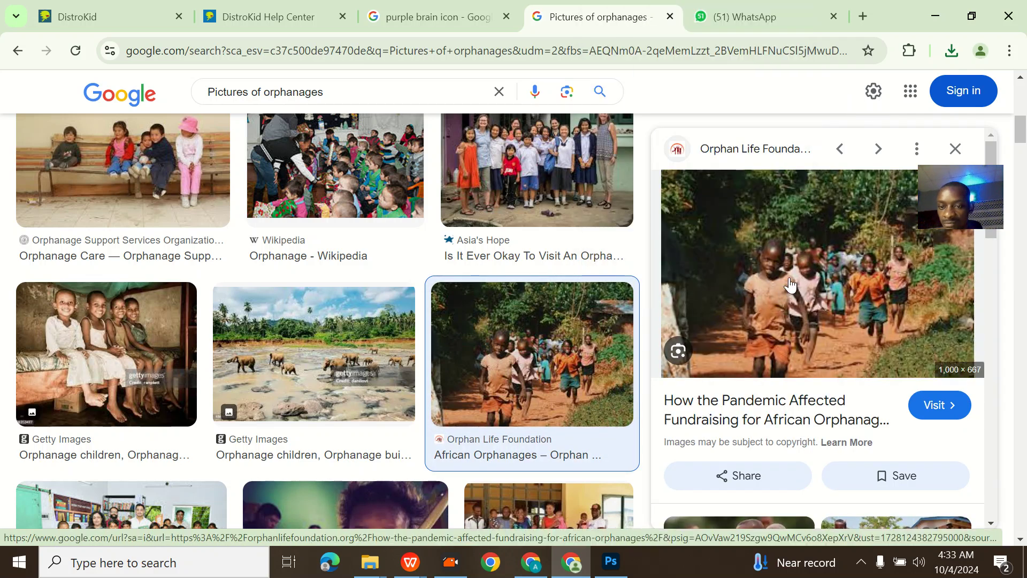
right_click(790, 285)
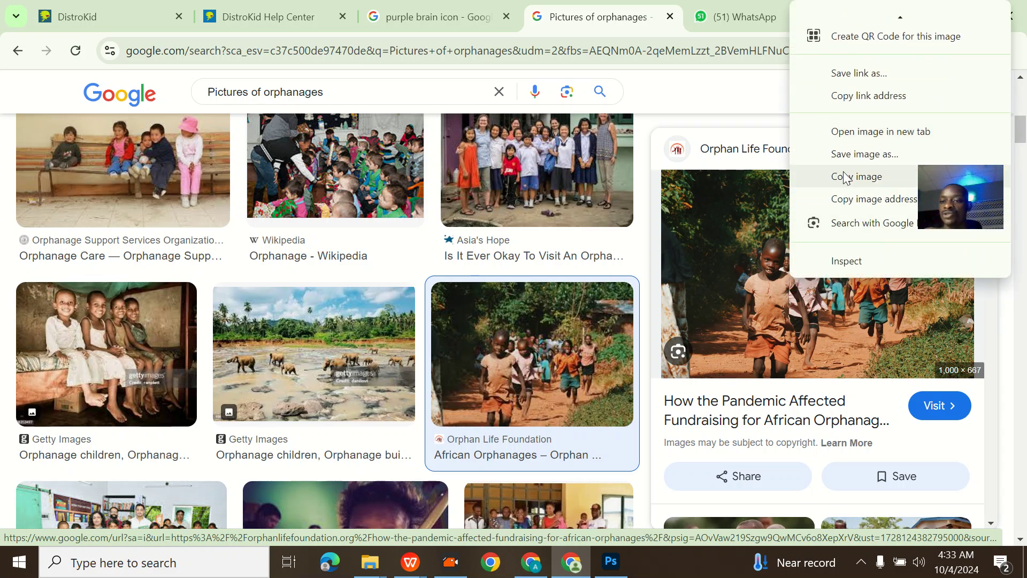
click(837, 155)
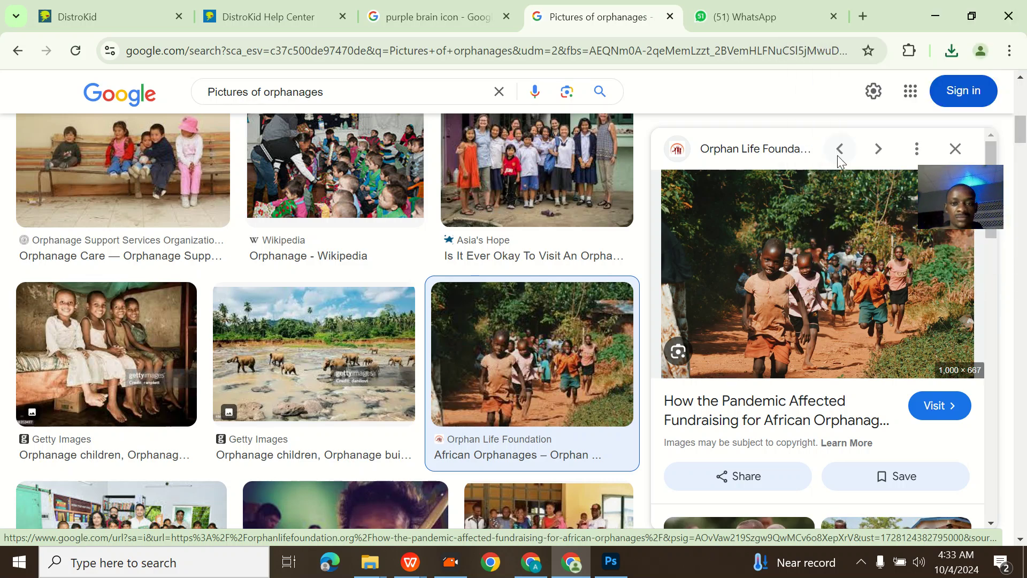
key(Return)
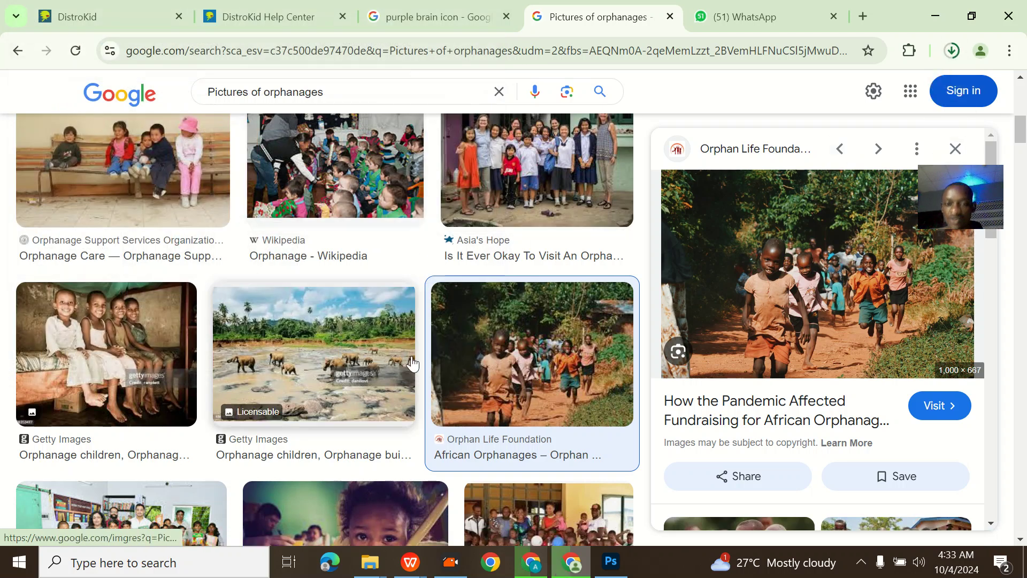
- Find the Africa Calling photo of a volunteer with children at a table and save the image to the computer
scroll(407, 321, down, 13)
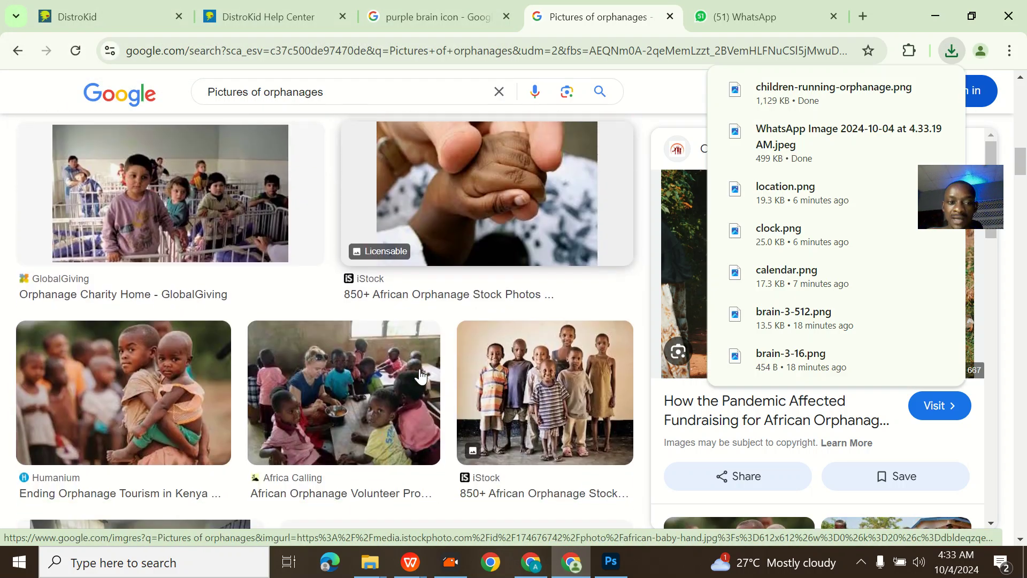
scroll(420, 376, down, 1)
click(376, 347)
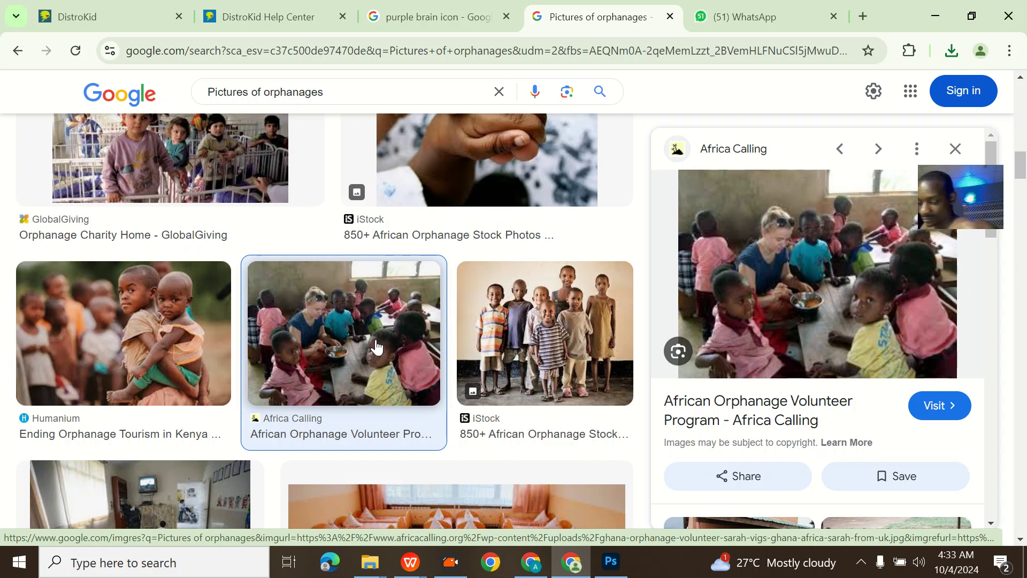
right_click(806, 269)
click(883, 502)
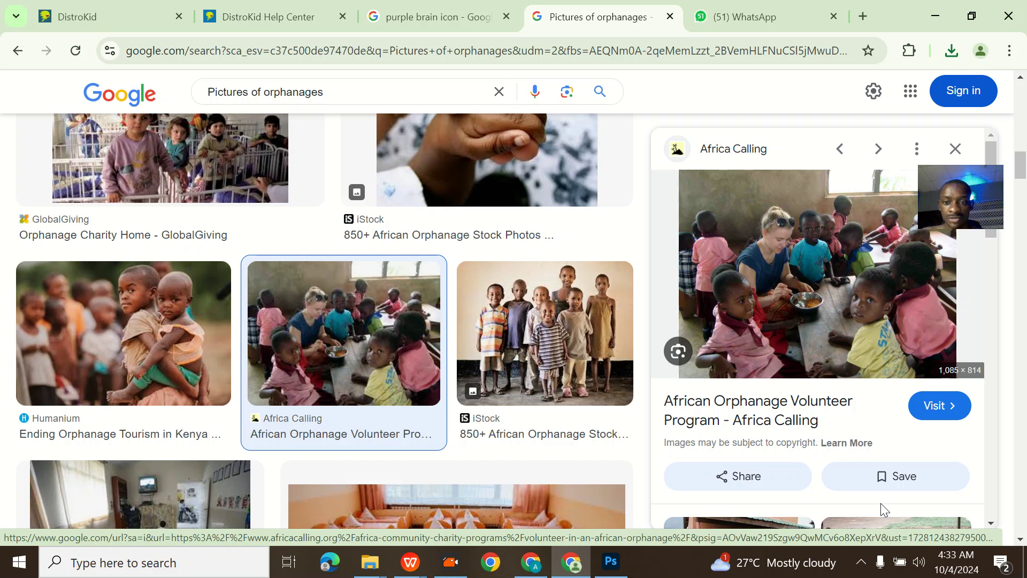
key(Return)
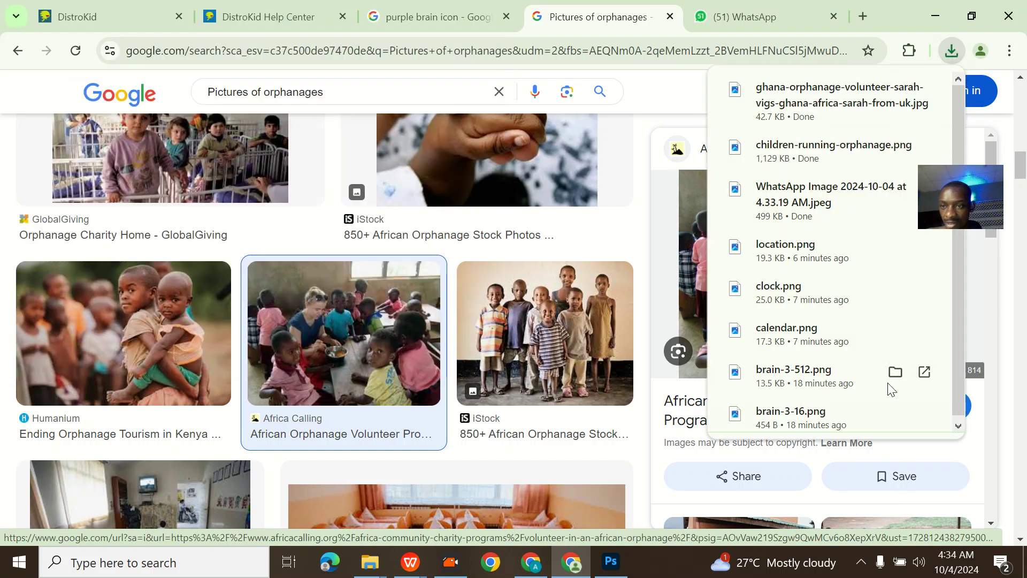
- Switch to Photoshop and compare the picture circles on the reference flyer with the working document
click(611, 562)
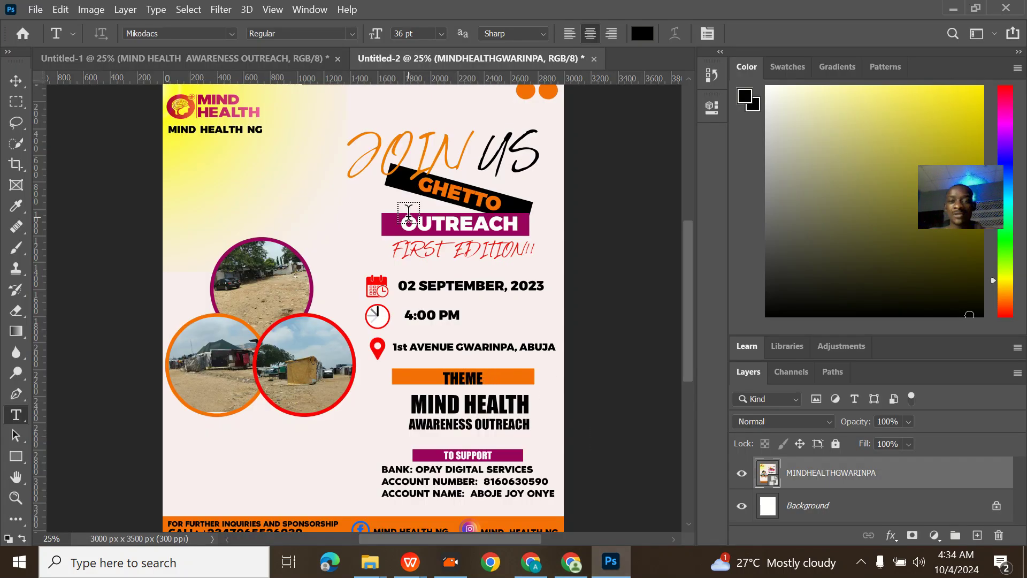
click(182, 57)
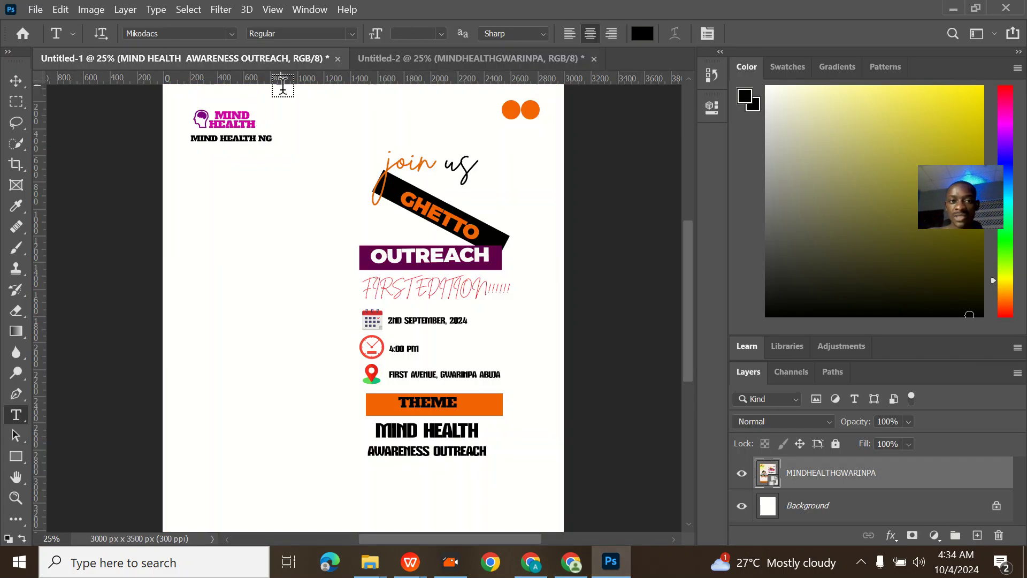
click(444, 59)
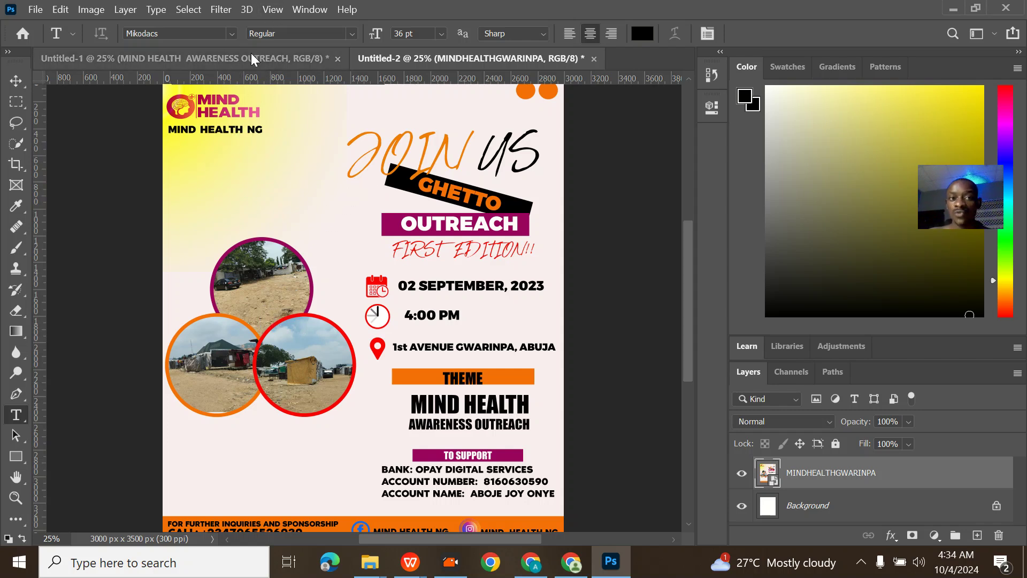
click(286, 57)
- Draw a black ellipse about 730 × 681 px in the empty area beside the event details
click(16, 455)
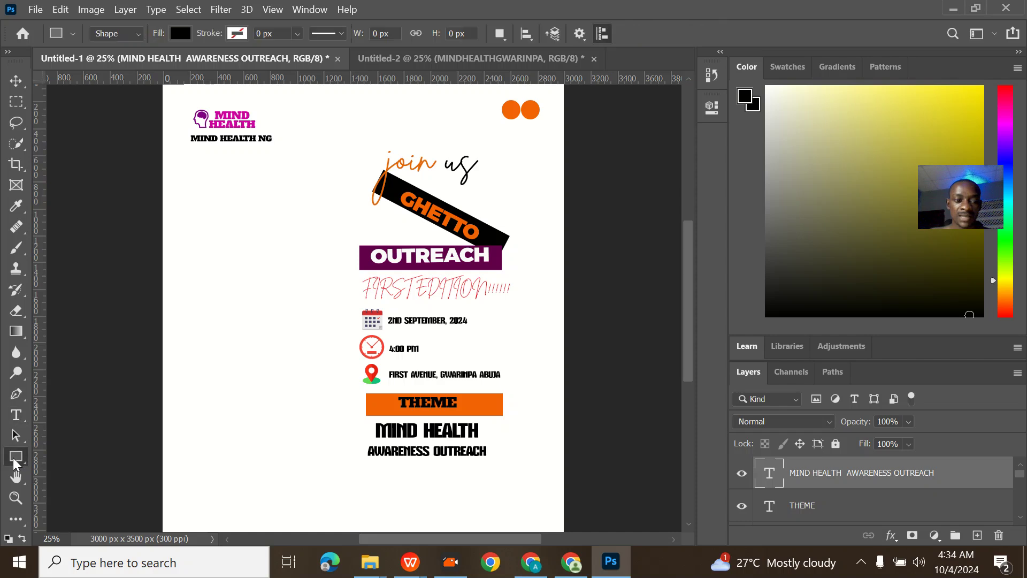
right_click(15, 456)
click(85, 485)
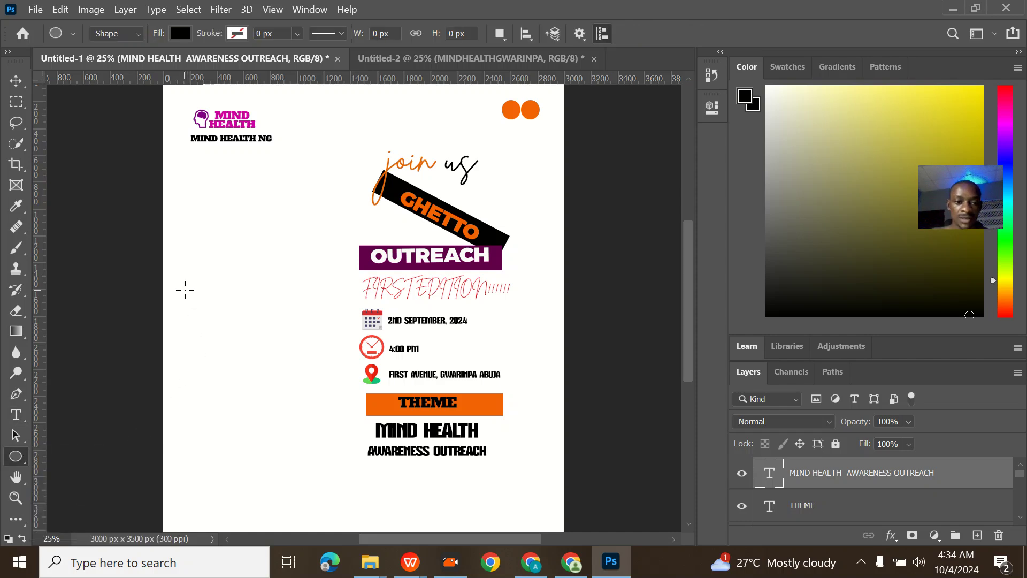
drag(173, 274, 270, 366)
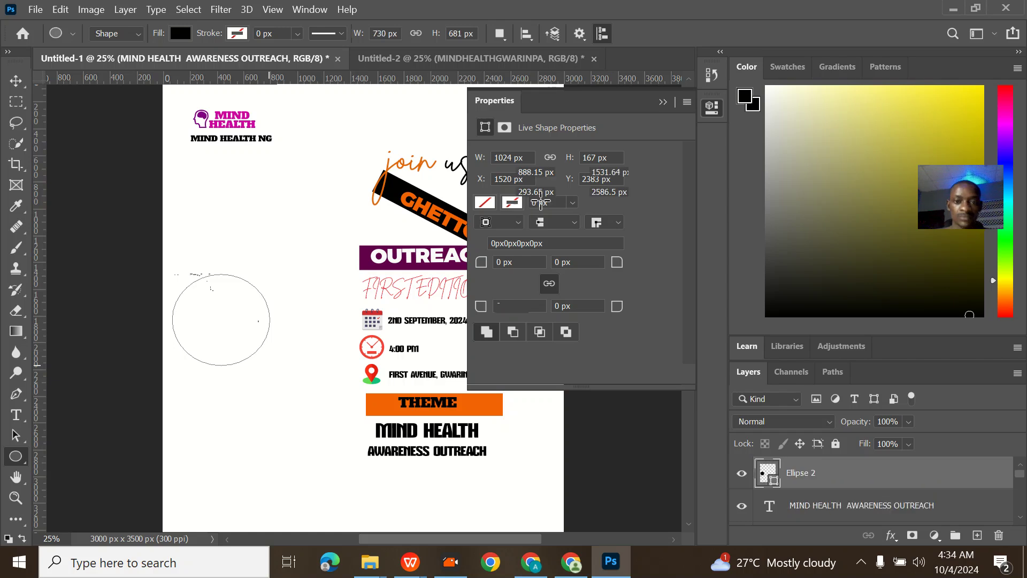
click(663, 103)
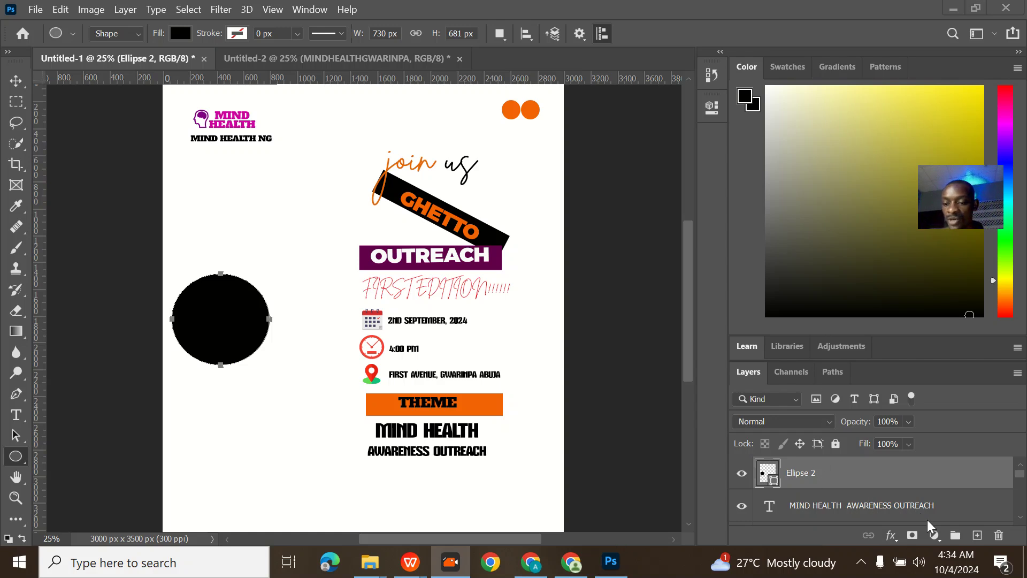
- Add a 35 px outside stroke with the orange gradient to the ellipse and set its layer fill to 0%
click(890, 536)
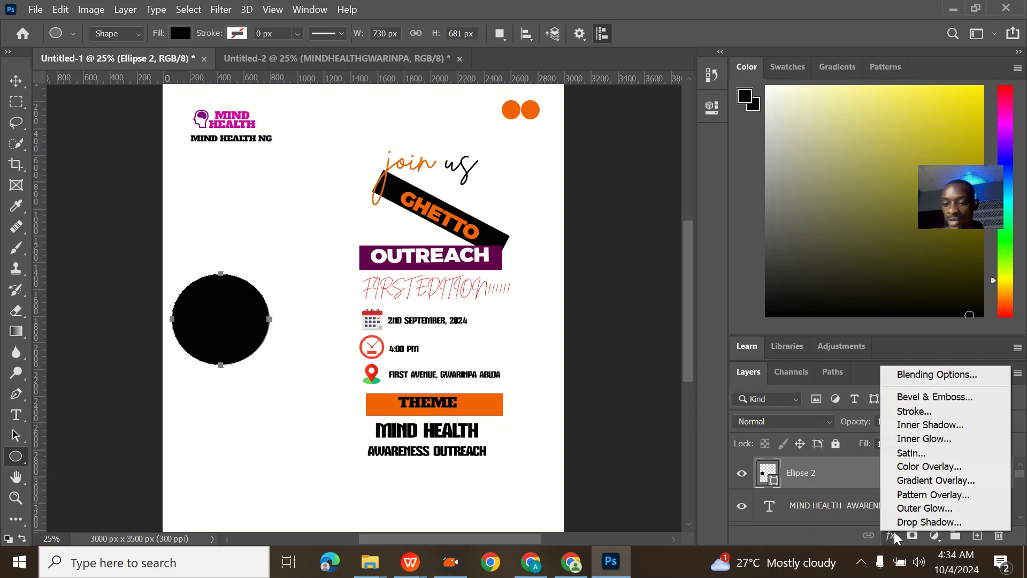
click(930, 412)
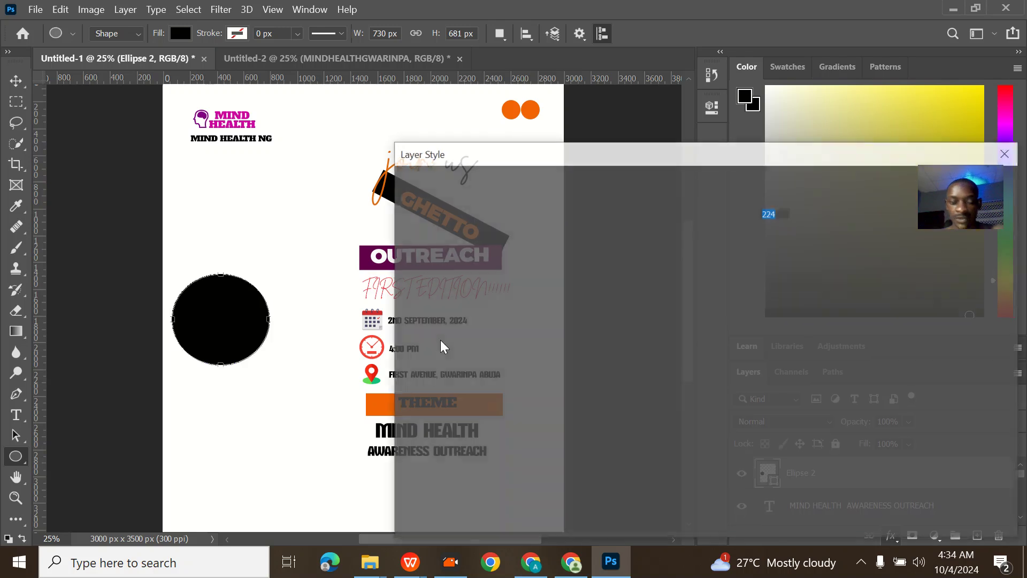
drag(744, 218, 689, 220)
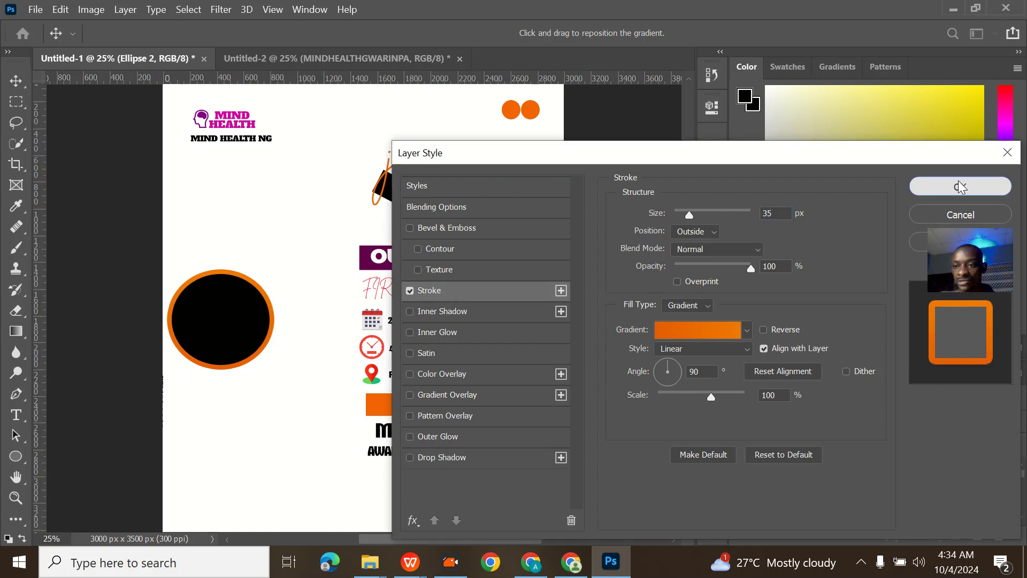
click(960, 186)
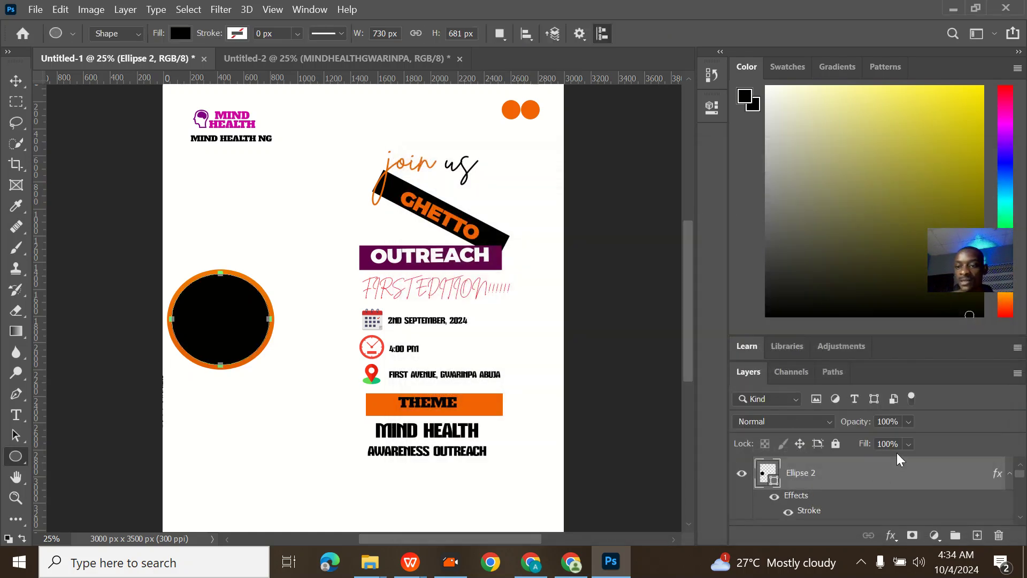
click(908, 444)
drag(938, 464, 861, 462)
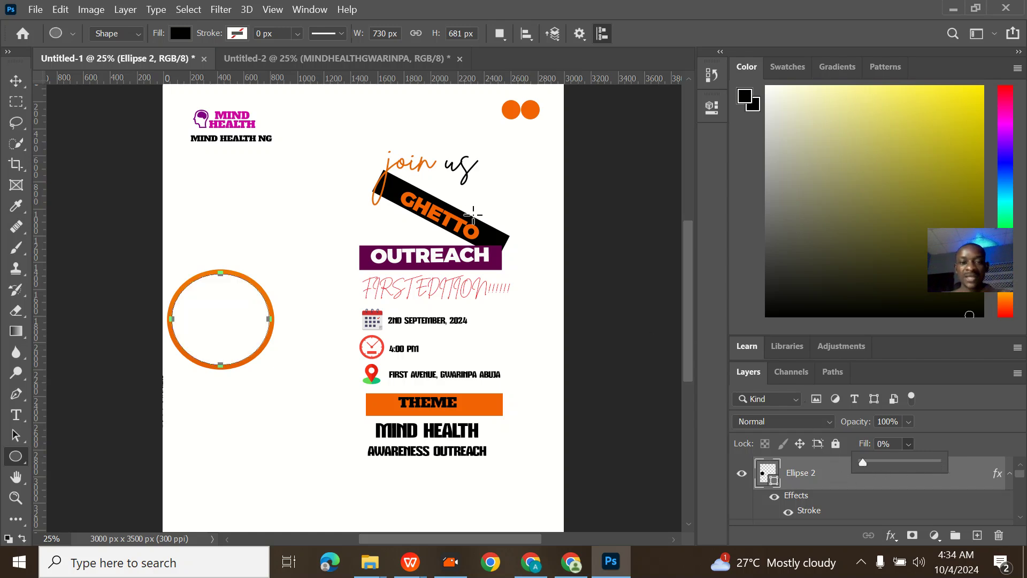
- Scale the orange ring down proportionally to about 75% of its size
click(15, 80)
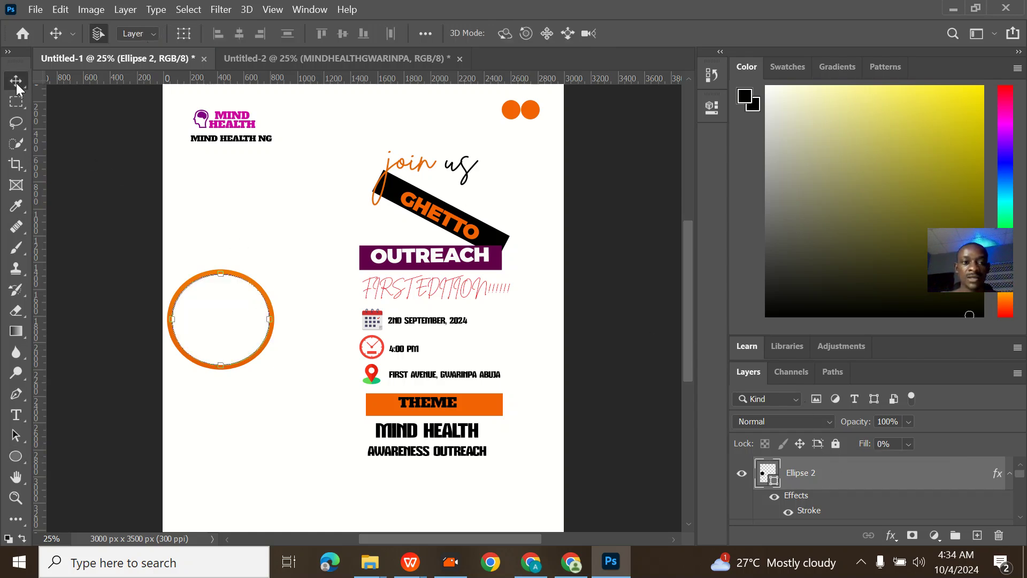
click(253, 285)
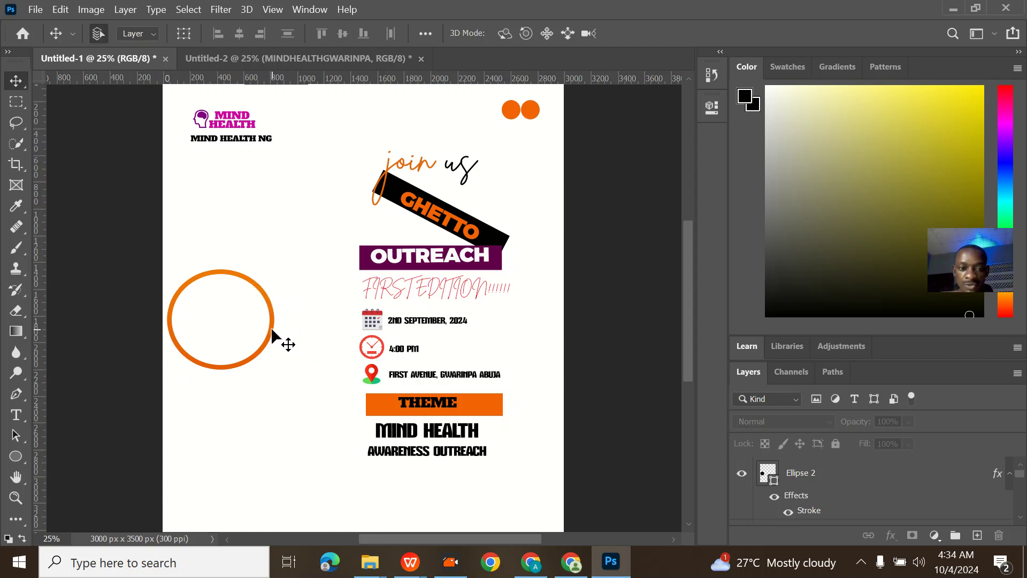
click(238, 332)
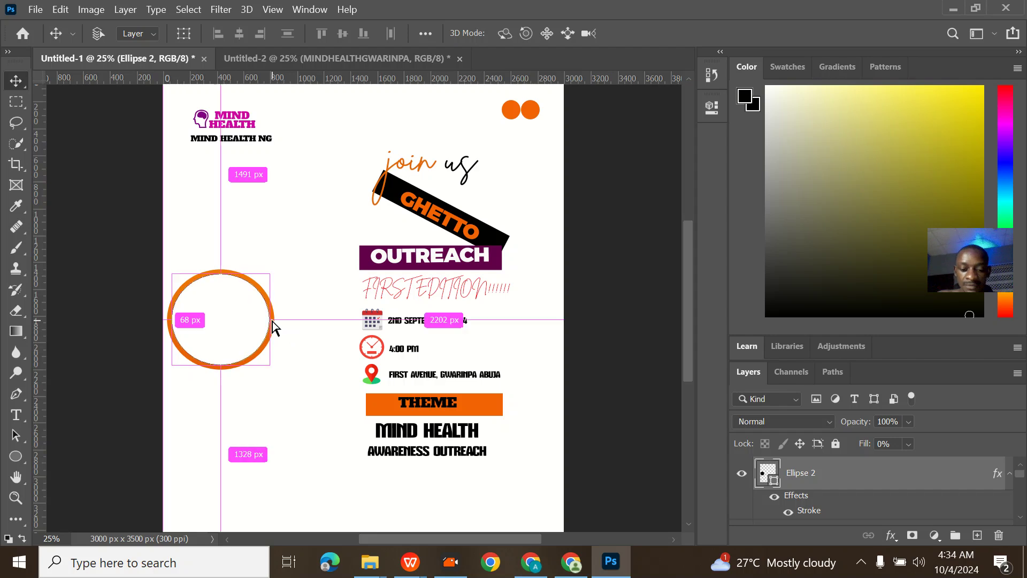
key(ctrl+t)
drag(269, 274, 245, 294)
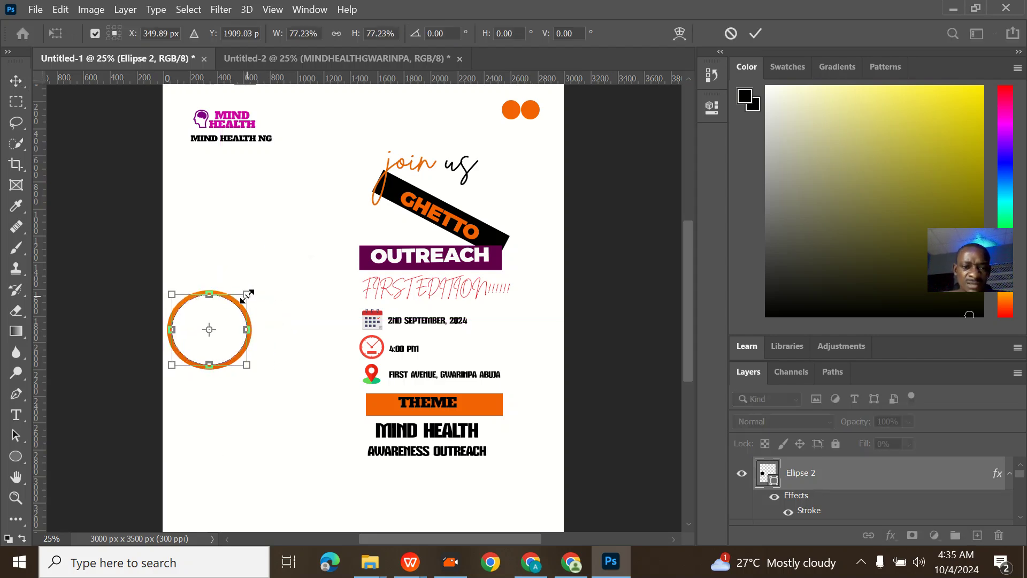
drag(242, 299, 241, 300)
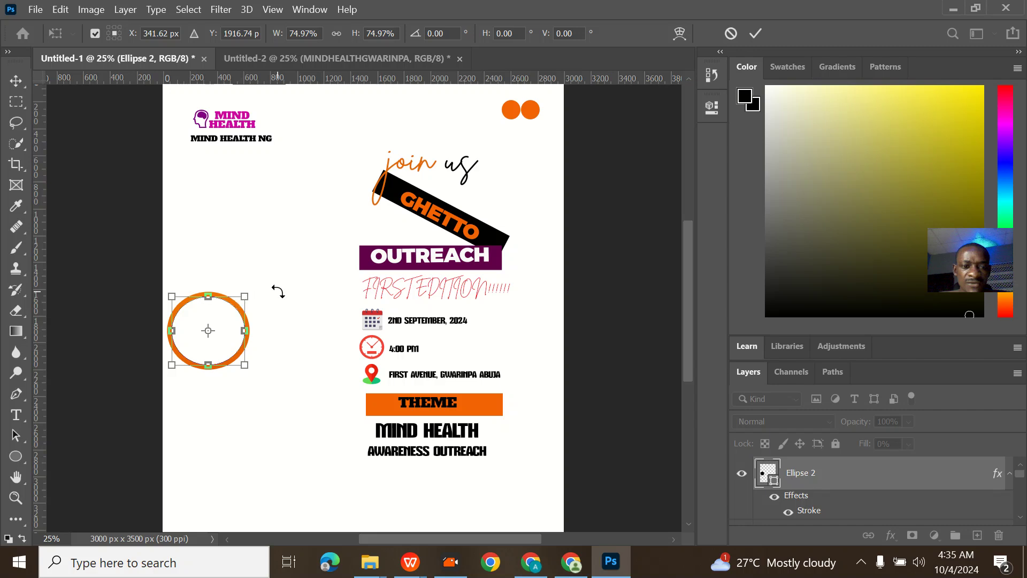
click(754, 33)
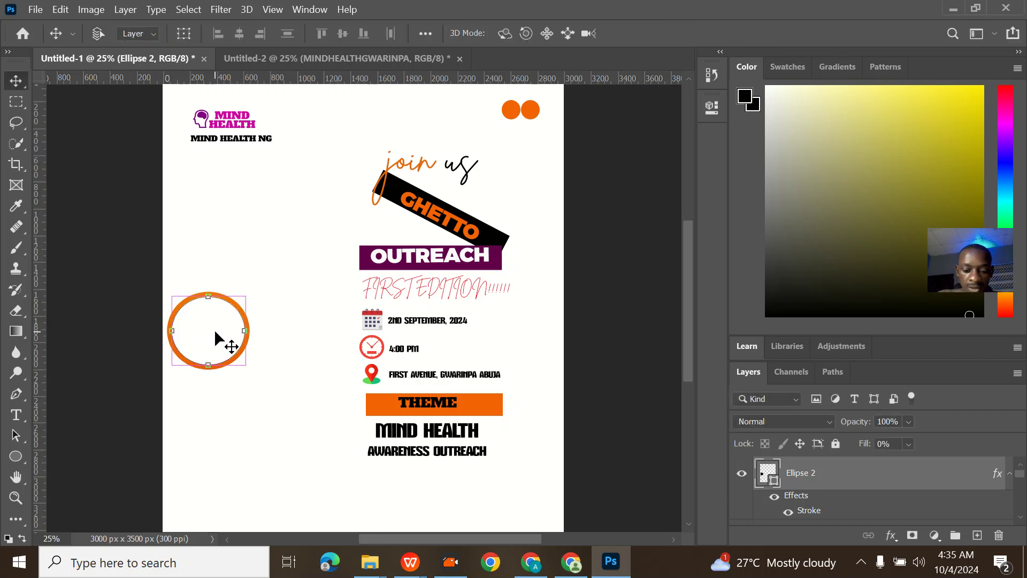
- Duplicate the orange ring, place the copy against the original's right side, and raise the original to nearly the same height
key(ctrl+j)
drag(235, 326, 313, 304)
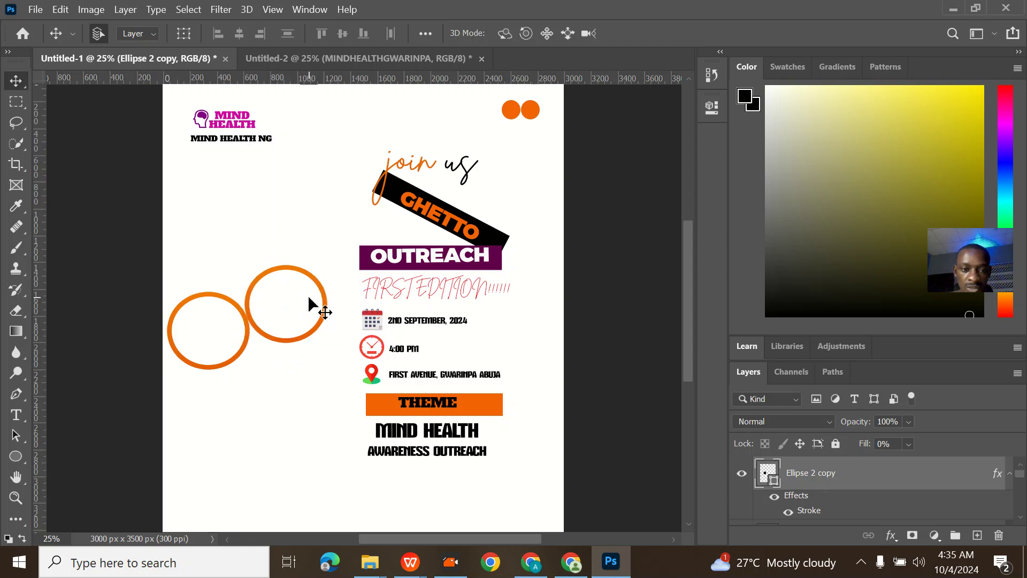
click(214, 323)
mouse_move(214, 324)
mouse_down()
mouse_move(209, 292)
mouse_move(203, 321)
mouse_up()
click(283, 339)
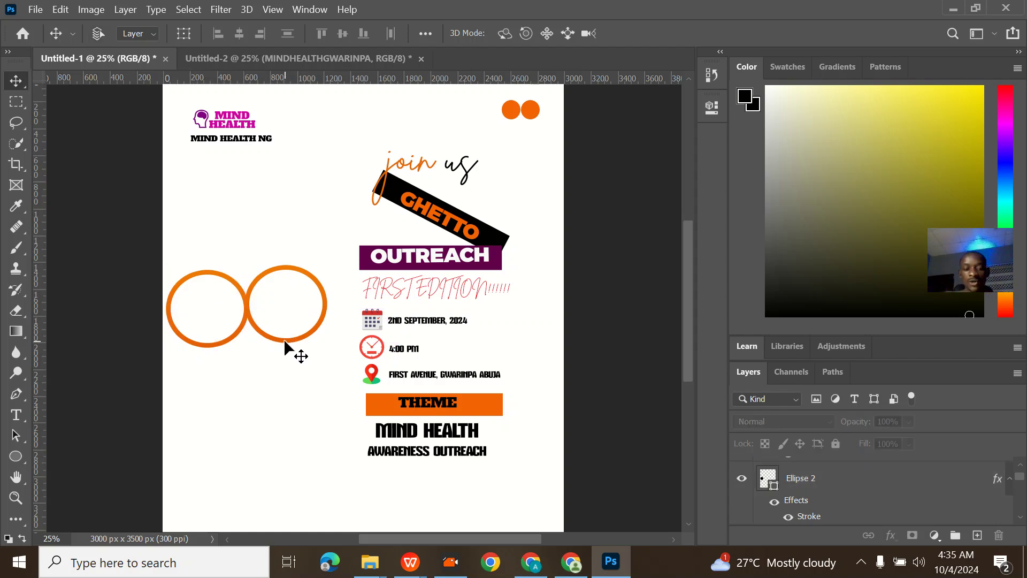
drag(287, 339, 254, 391)
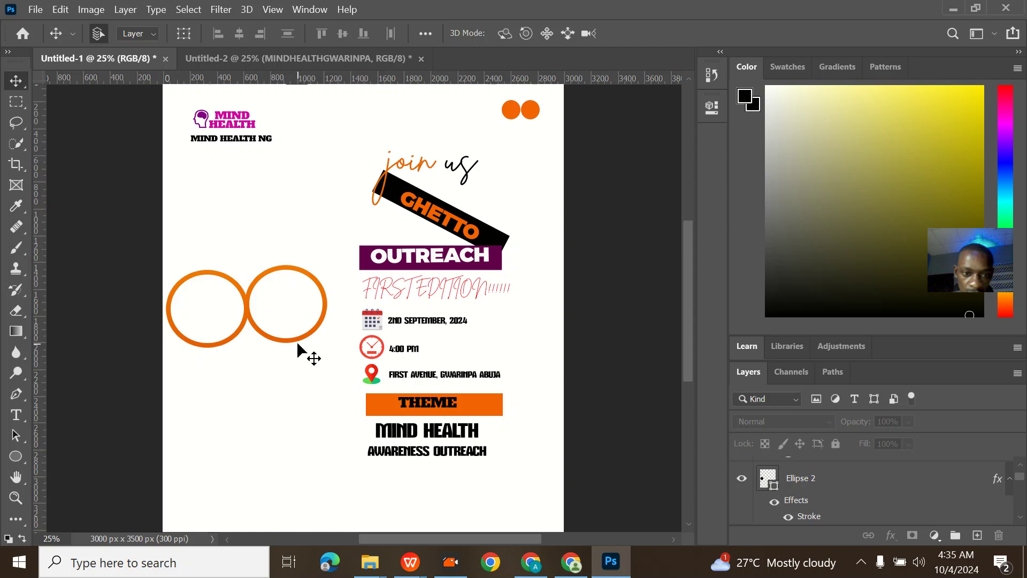
drag(292, 341, 182, 372)
- Duplicate the right-hand ring and place the copy centred beneath the other two so the three rings form a triangle
click(286, 313)
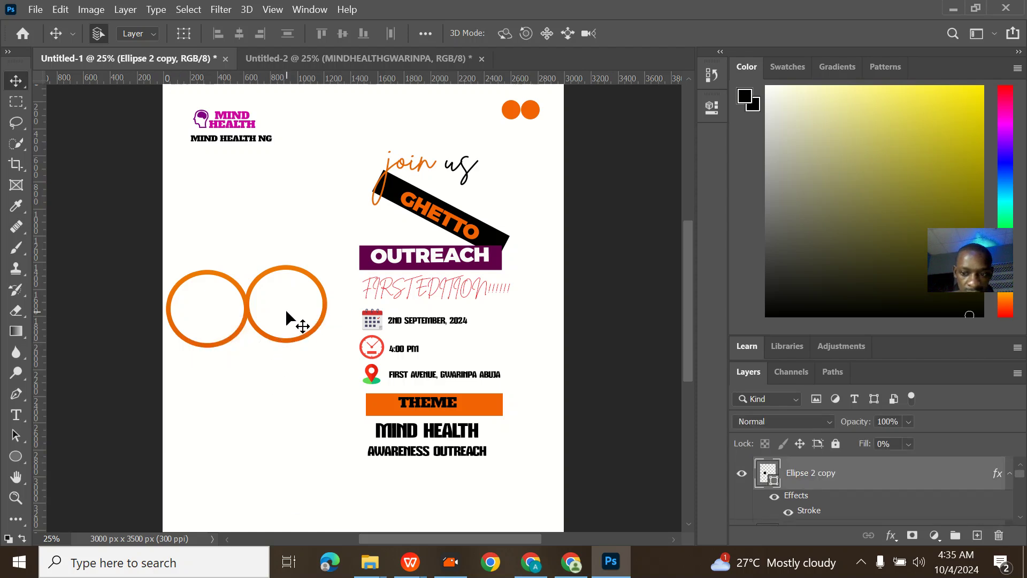
key(ctrl+j)
drag(286, 313, 252, 379)
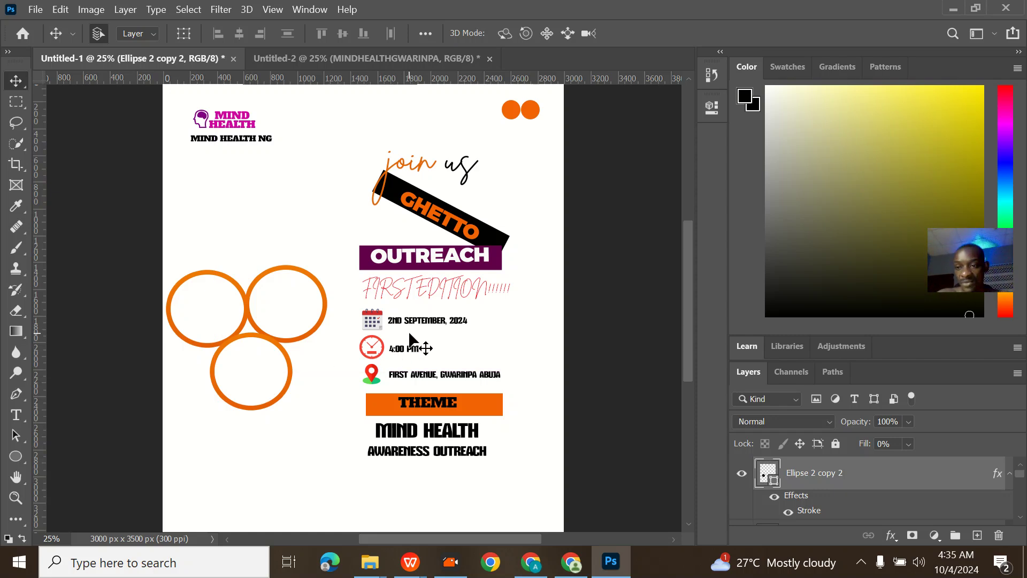
click(289, 270)
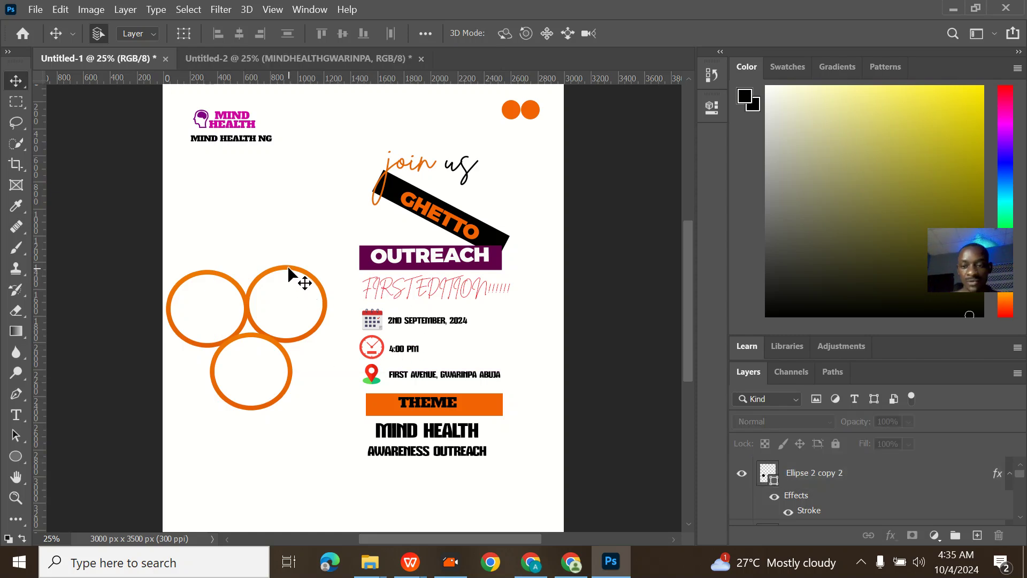
- Change the upper-right ring's stroke from the gradient to the solid red fd0b1c
click(294, 320)
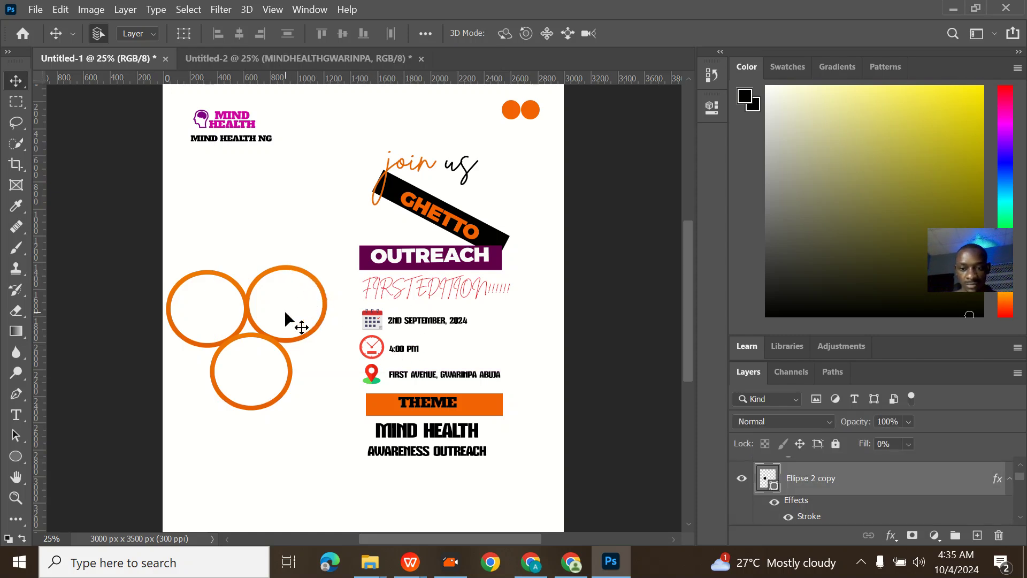
double_click(808, 516)
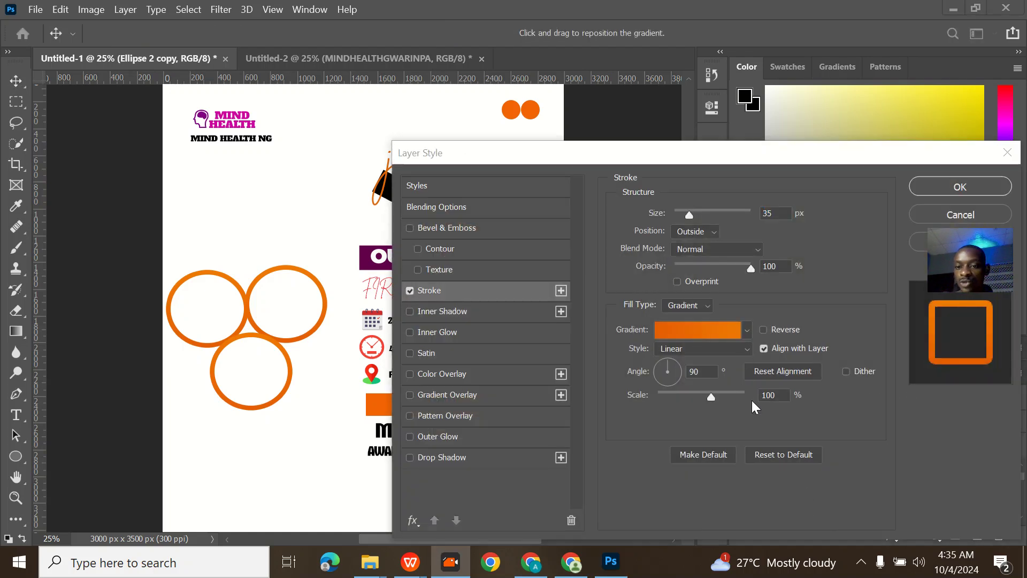
click(683, 332)
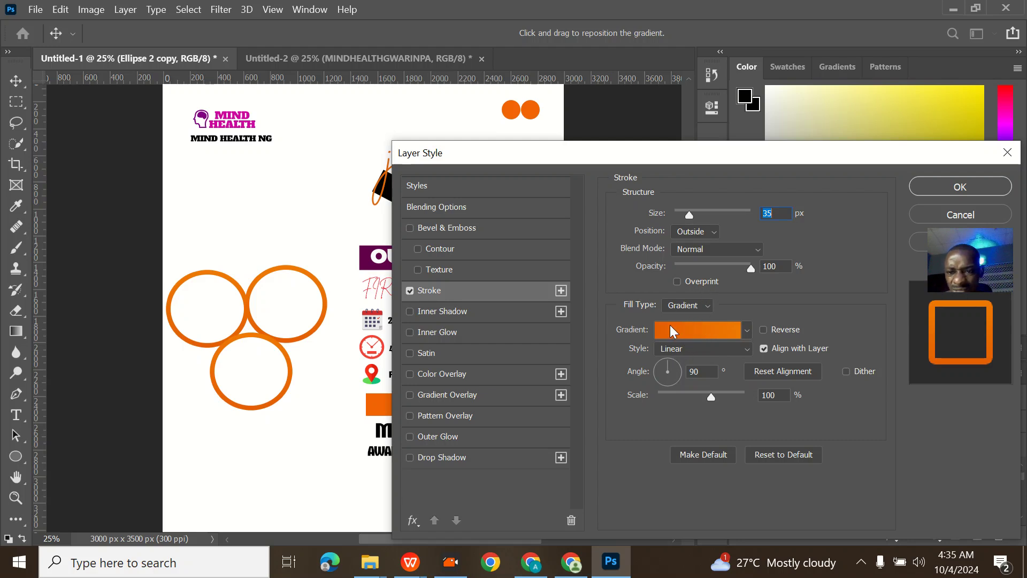
click(694, 304)
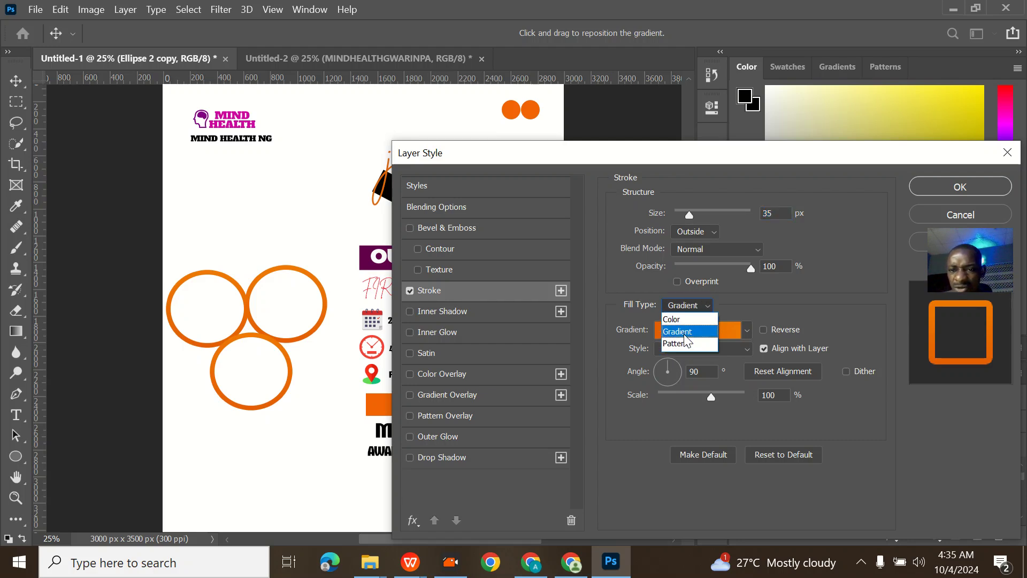
click(685, 319)
click(653, 331)
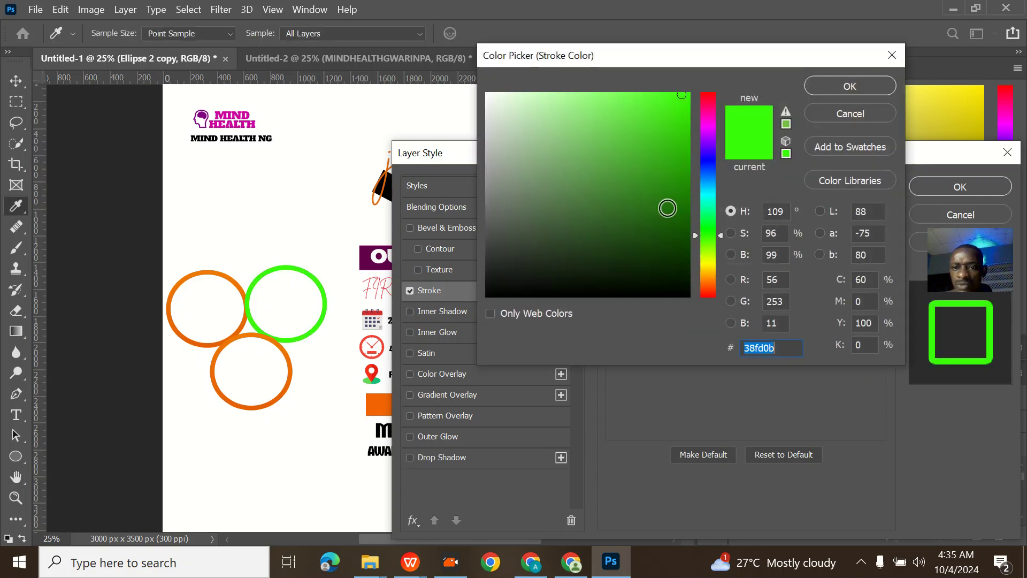
click(711, 95)
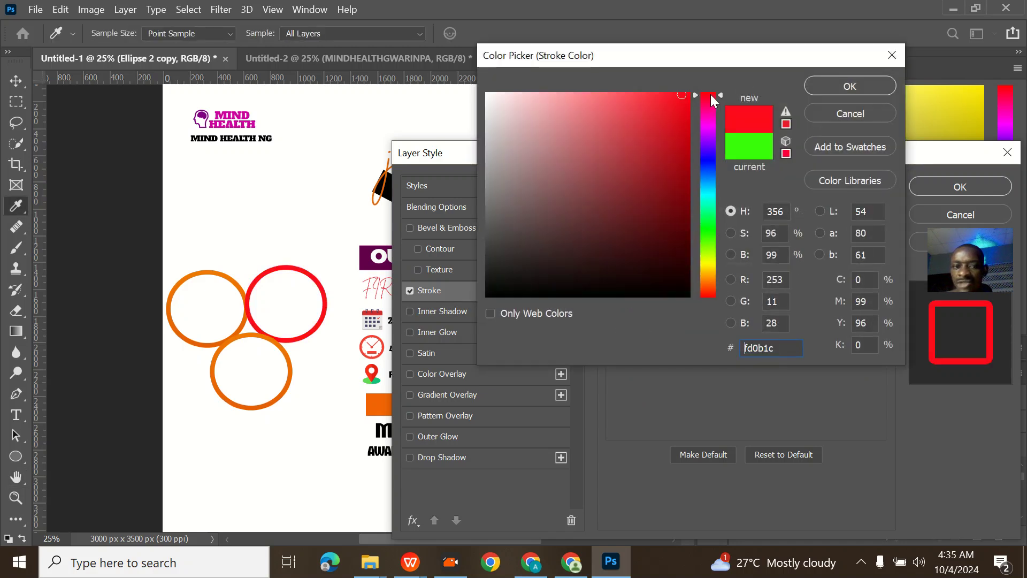
click(846, 86)
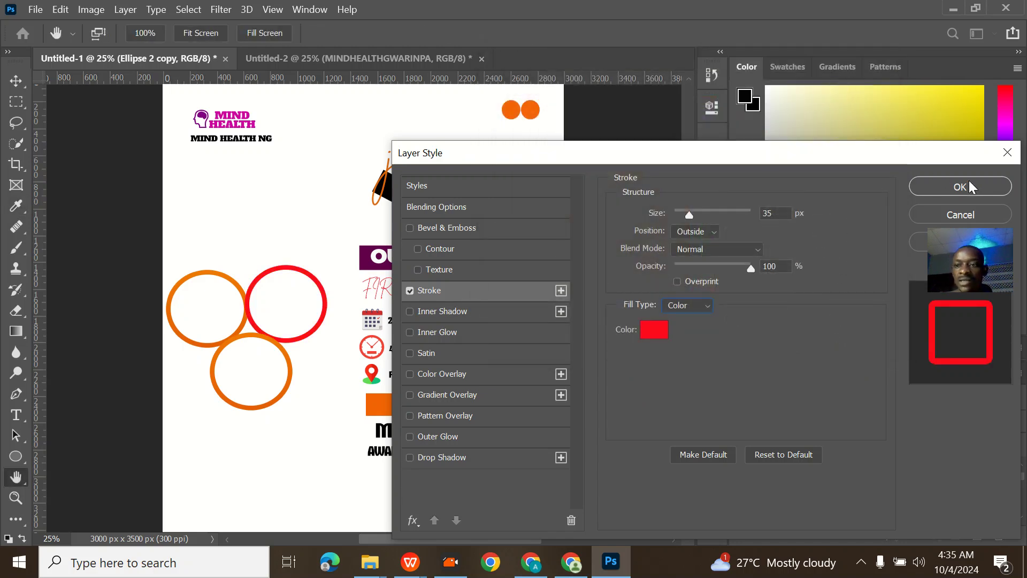
click(960, 187)
- Change the lower ring's stroke from the gradient to the solid pink fd0b94
click(267, 403)
right_click(261, 380)
key(Escape)
click(261, 380)
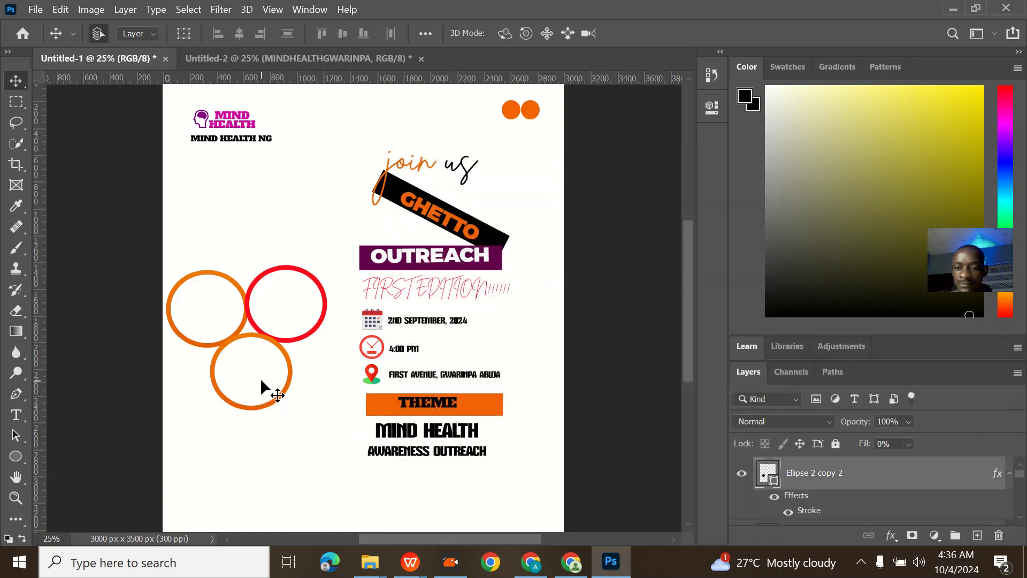
double_click(809, 511)
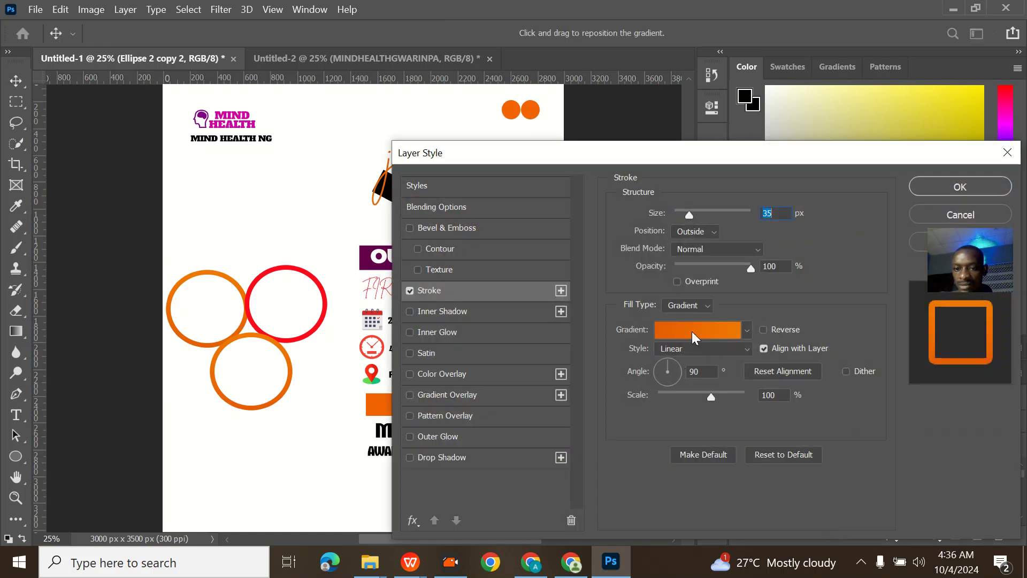
click(688, 307)
click(685, 319)
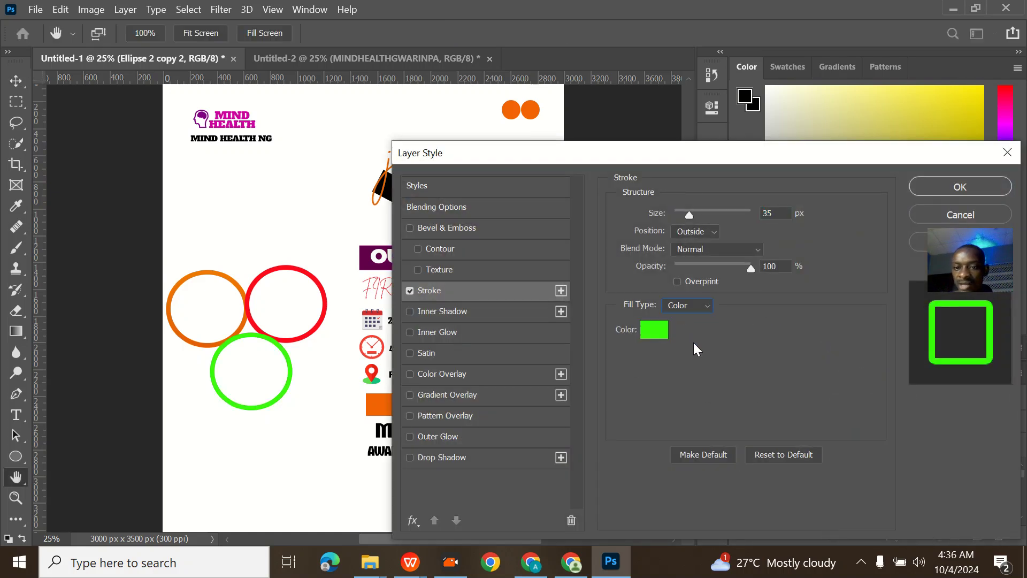
click(654, 332)
click(709, 112)
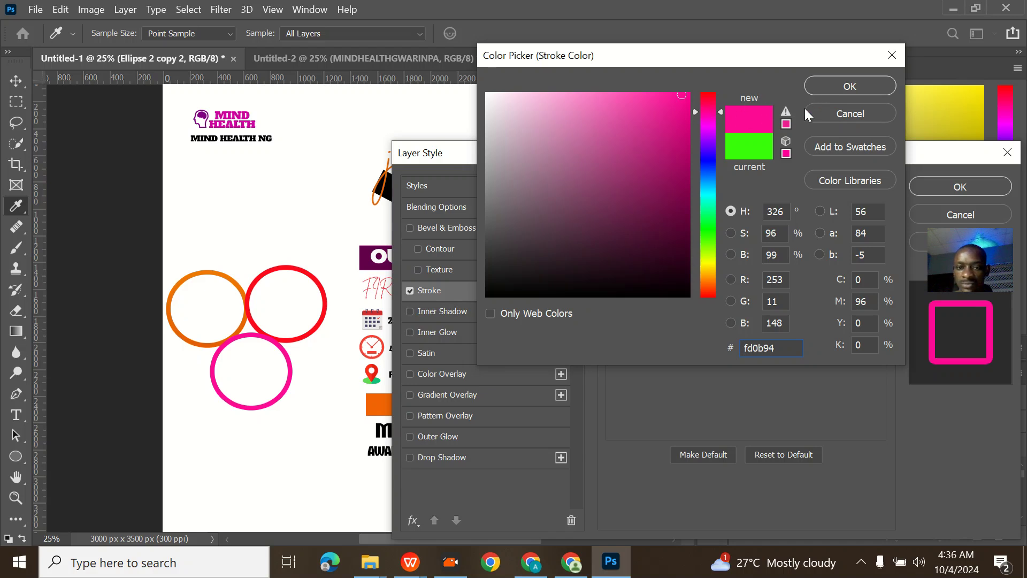
click(854, 87)
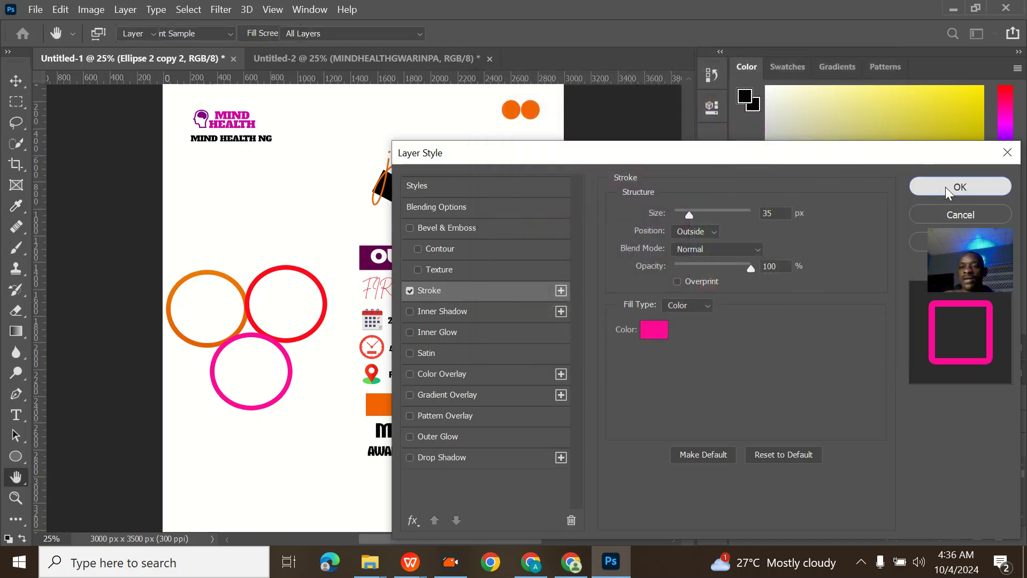
click(945, 187)
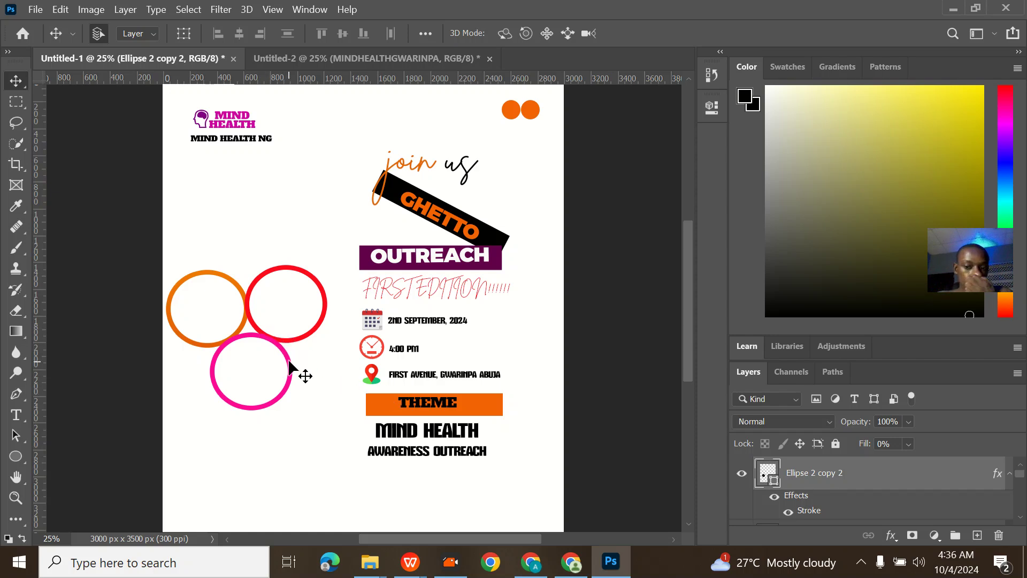
- Place the group photo WhatsApp Image 2024-10-04 at 4.33.19 AM from Downloads directly above the orange ring's layer
click(218, 314)
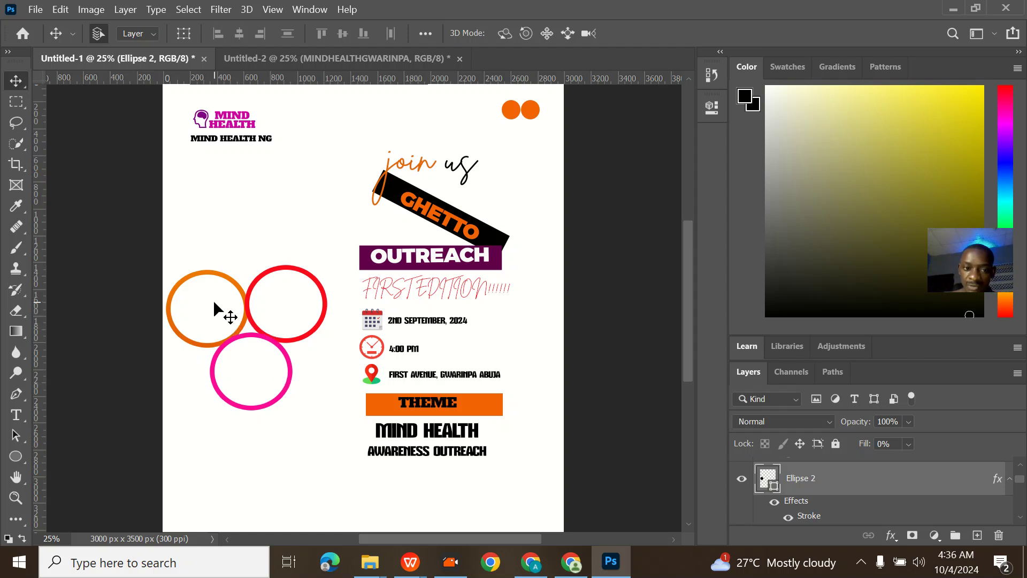
mouse_move(380, 571)
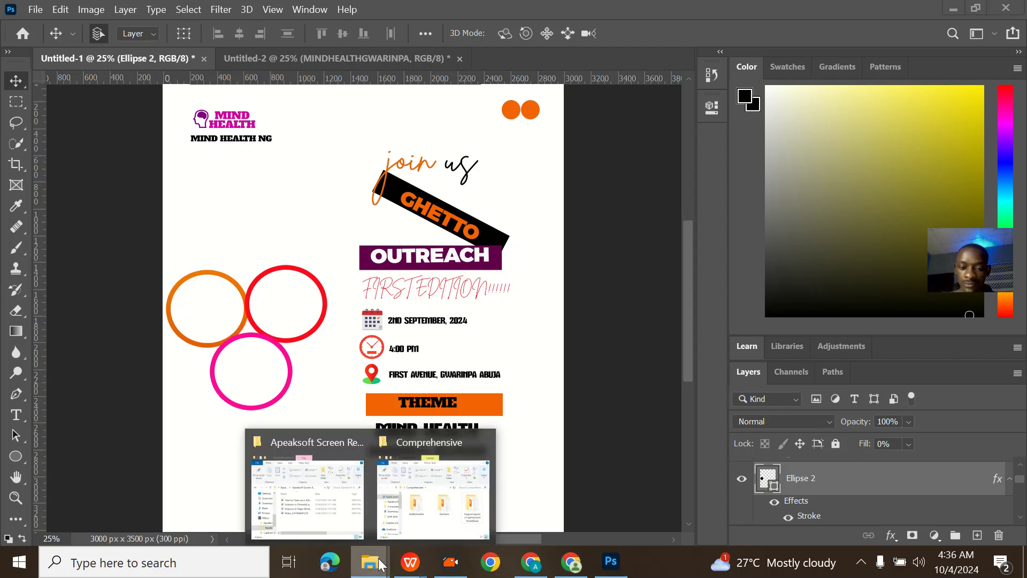
click(324, 521)
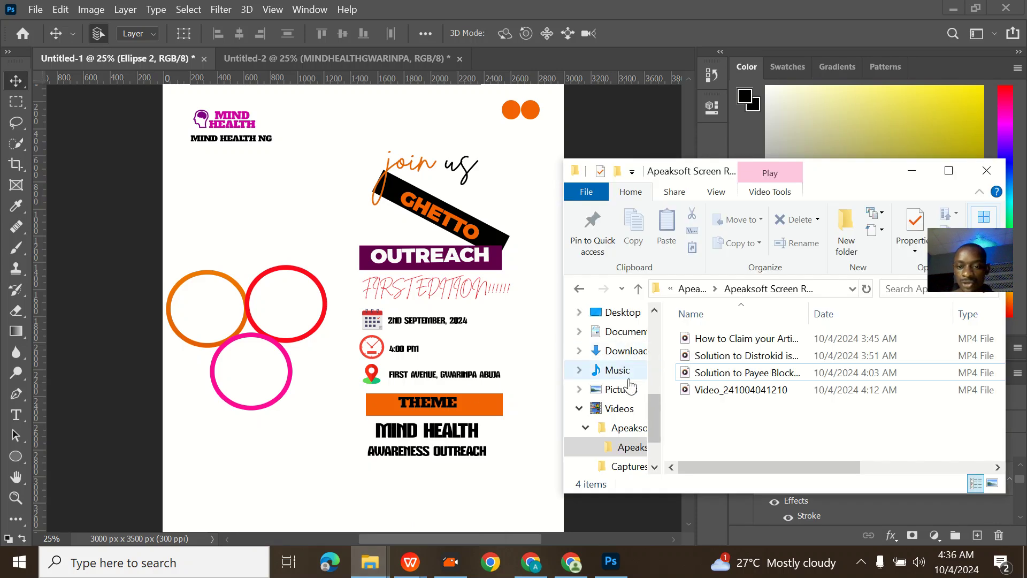
click(623, 350)
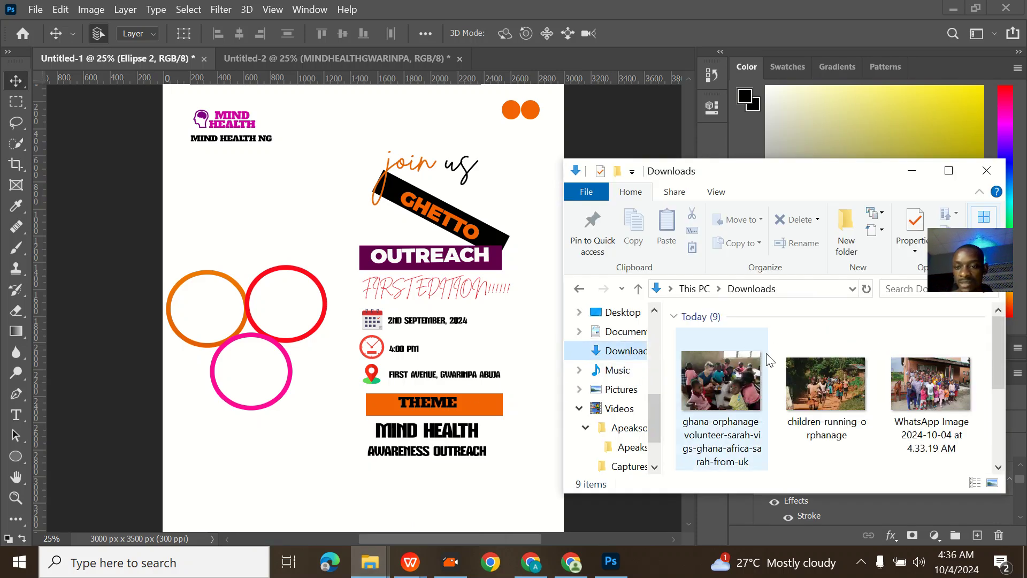
scroll(776, 353, down, 1)
click(927, 364)
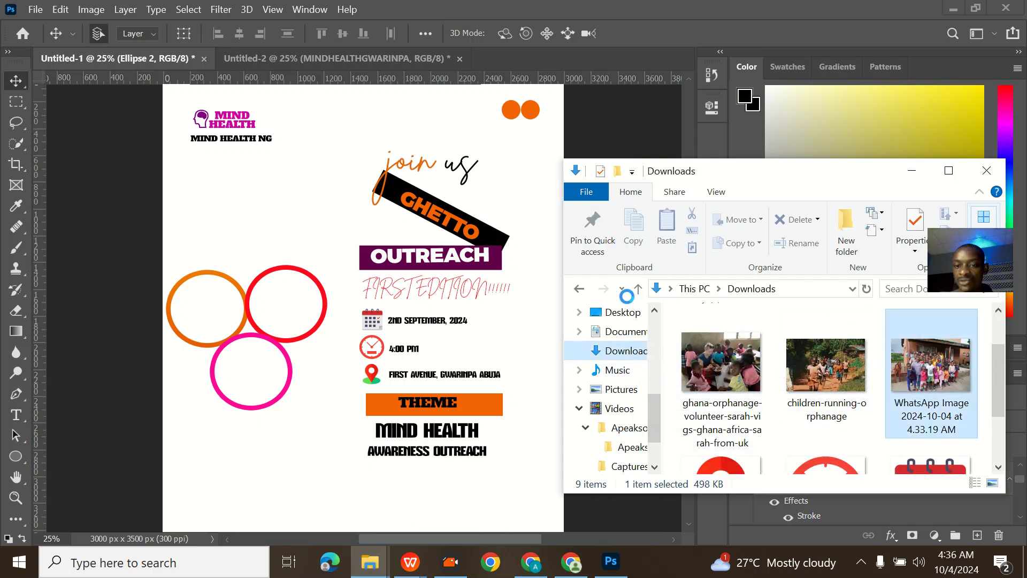
drag(932, 371, 317, 320)
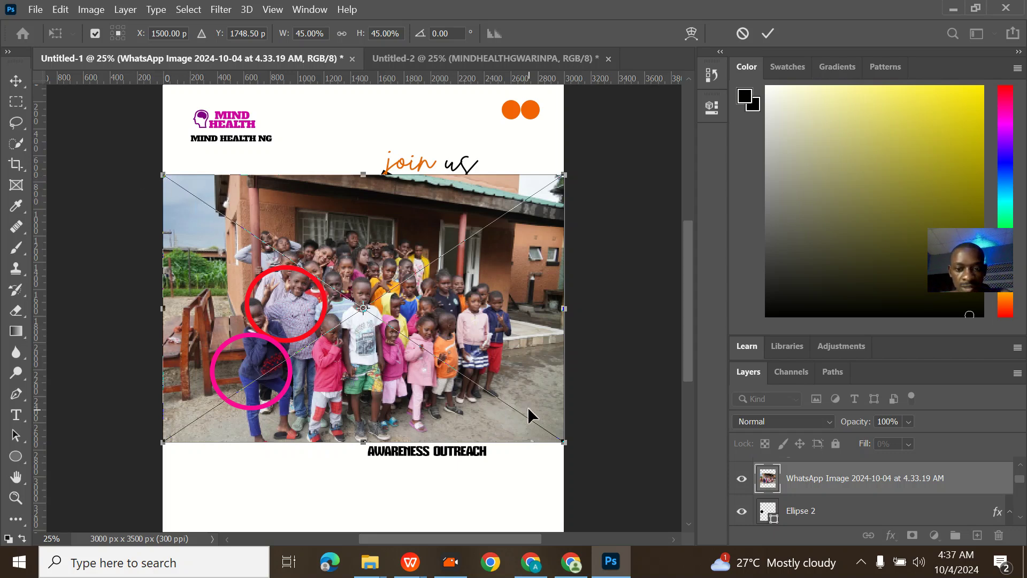
- Scale the placed group photo to about 17% and position it over the red ring
drag(558, 436, 508, 403)
drag(476, 356, 421, 352)
drag(456, 407, 241, 315)
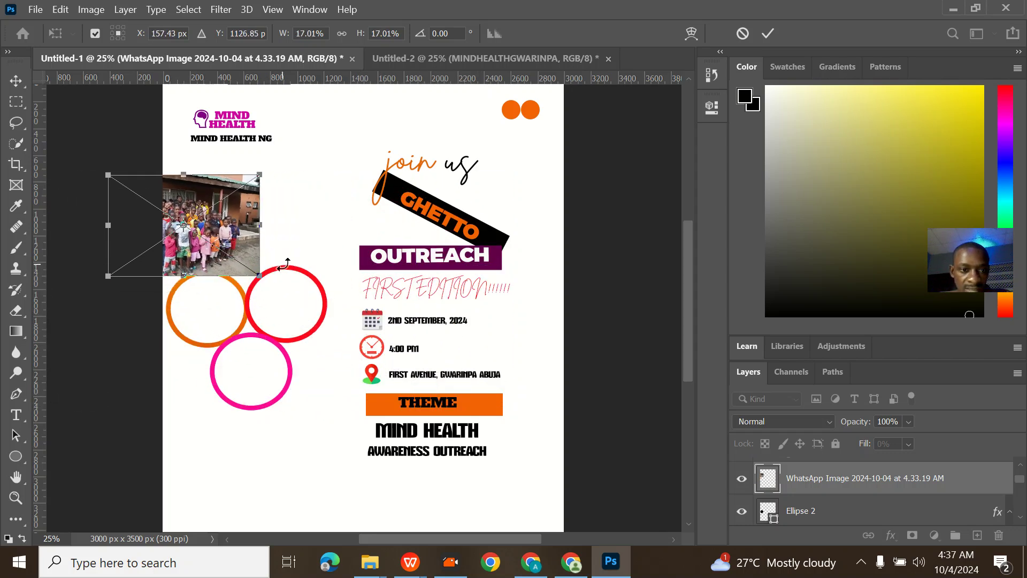
drag(243, 226, 349, 304)
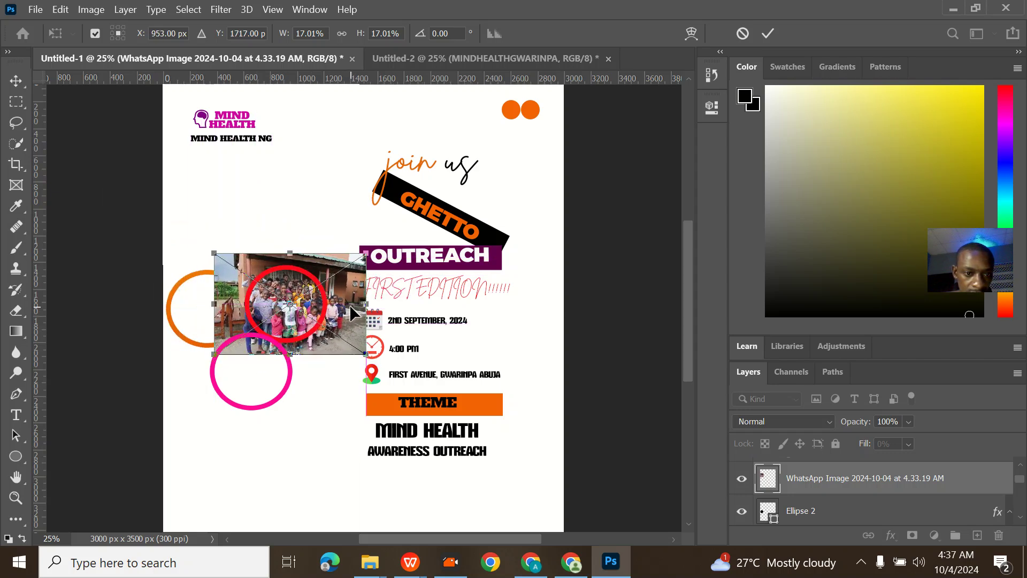
right_click(211, 251)
click(434, 177)
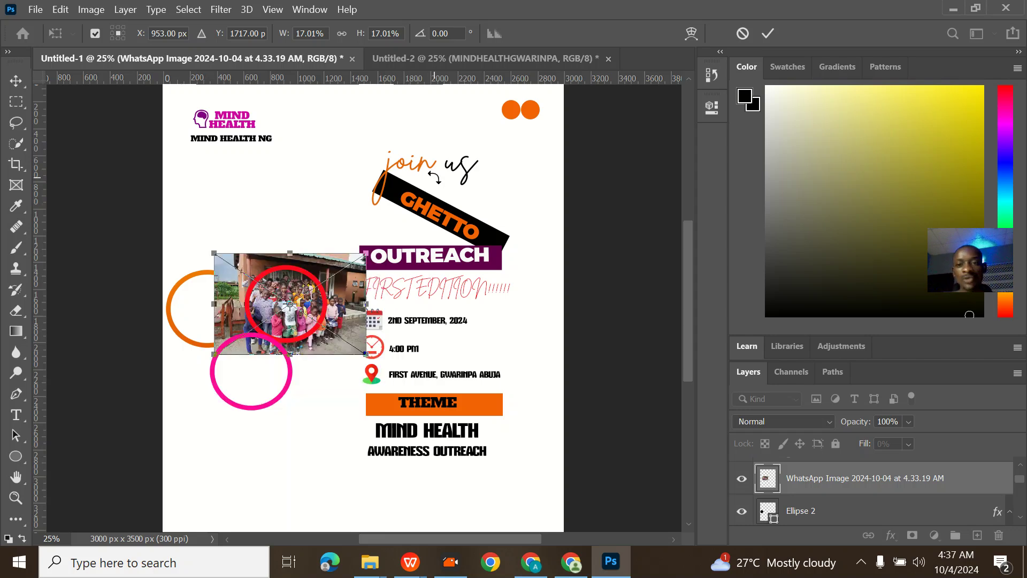
click(768, 34)
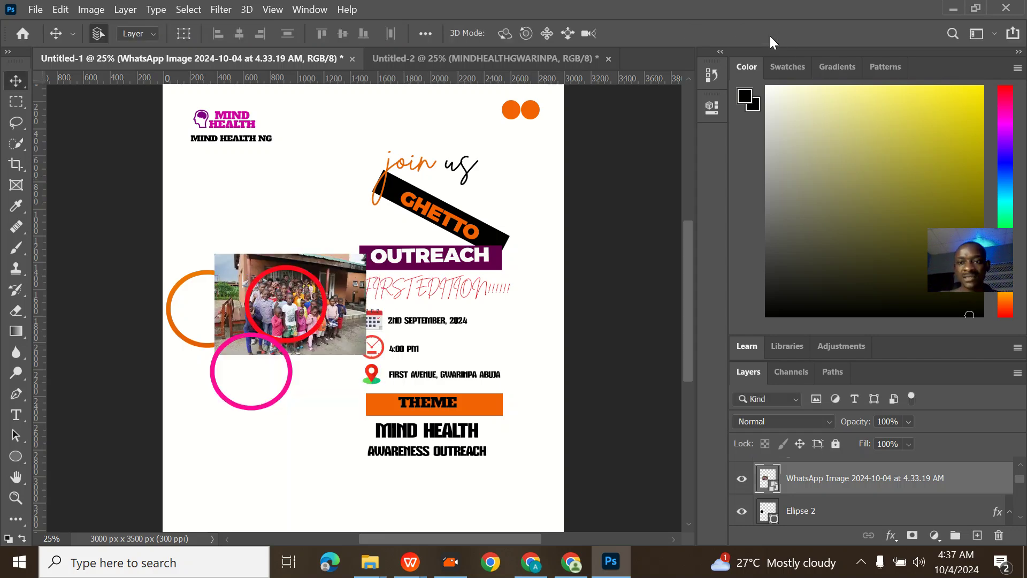
- Delete the placed group photo and all three outlined rings from the flyer
click(308, 295)
key(Delete)
key(Delete)
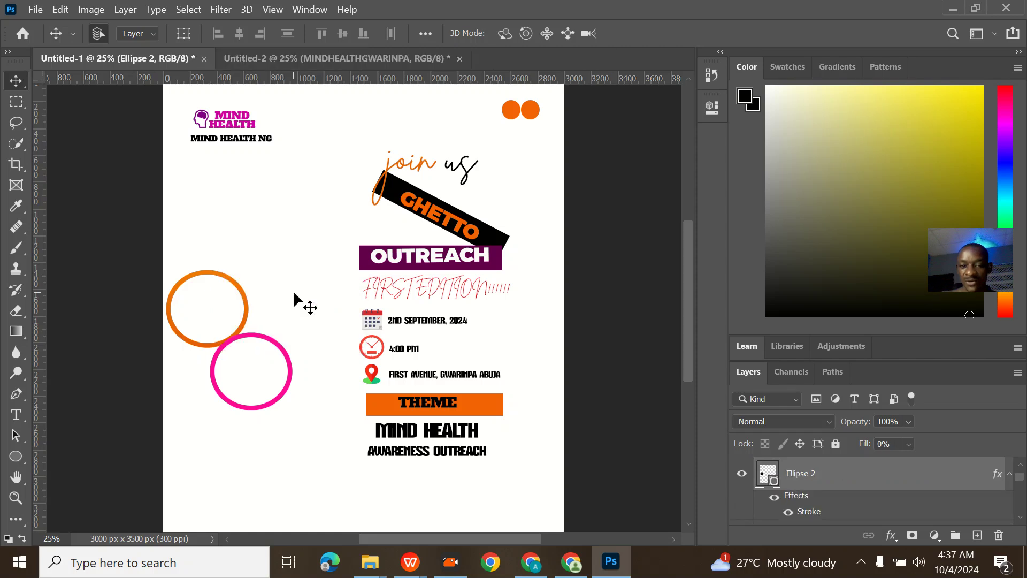
key(Delete)
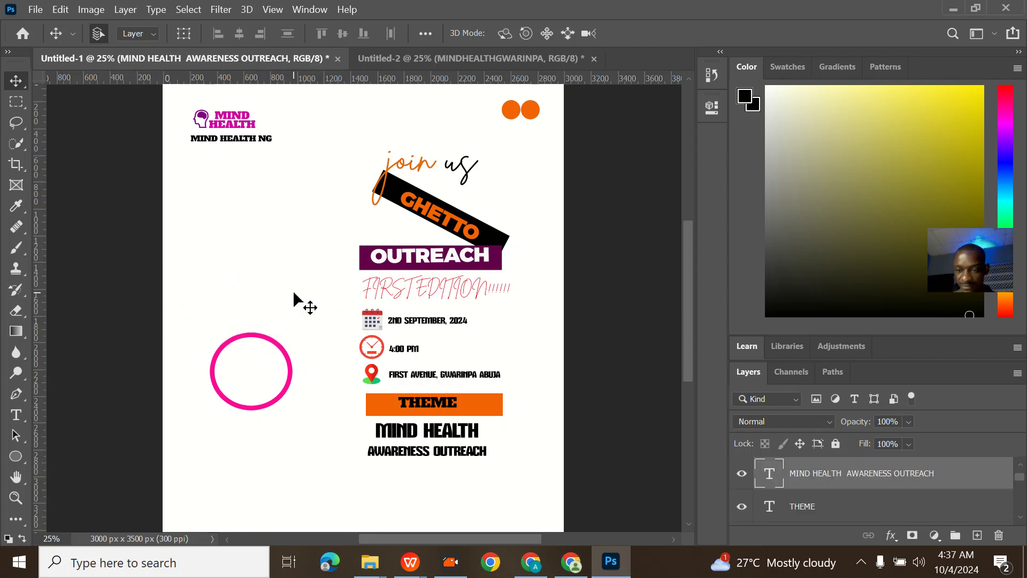
scroll(844, 476, up, 2)
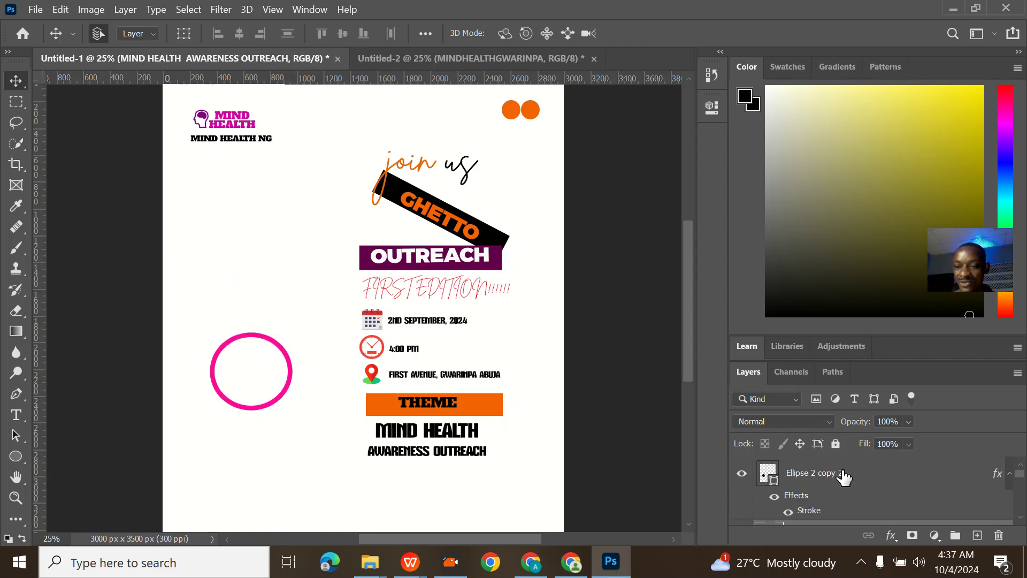
click(830, 481)
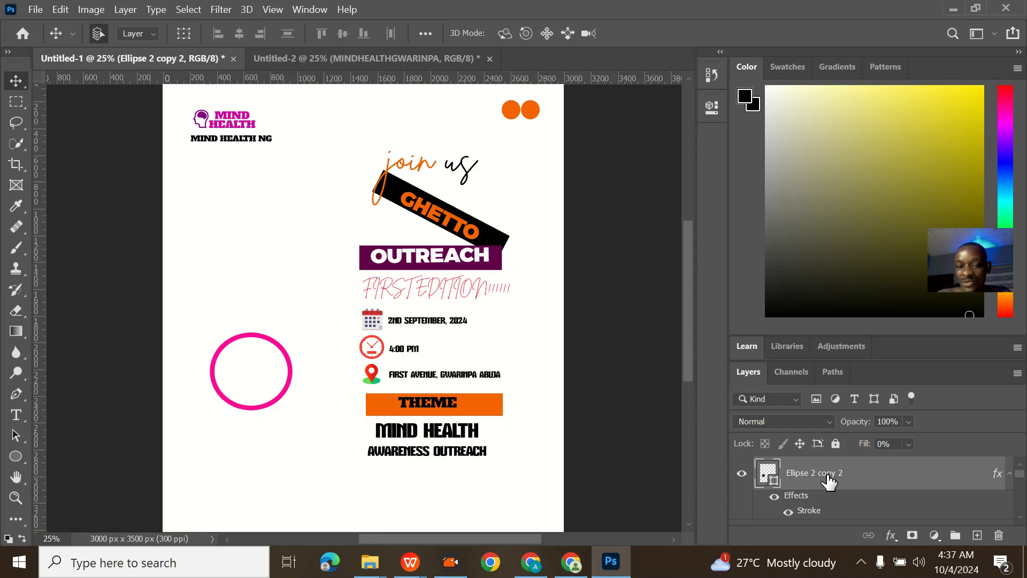
key(Delete)
- Draw a black-filled ellipse about 570 by 523 px in the empty area beside the date and time details
click(15, 457)
drag(179, 279, 256, 346)
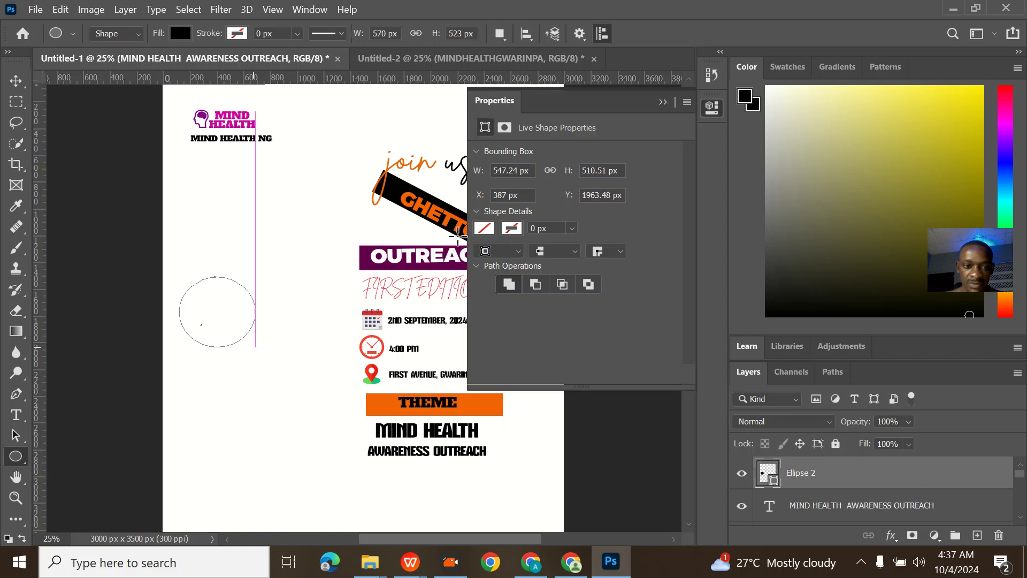
click(663, 102)
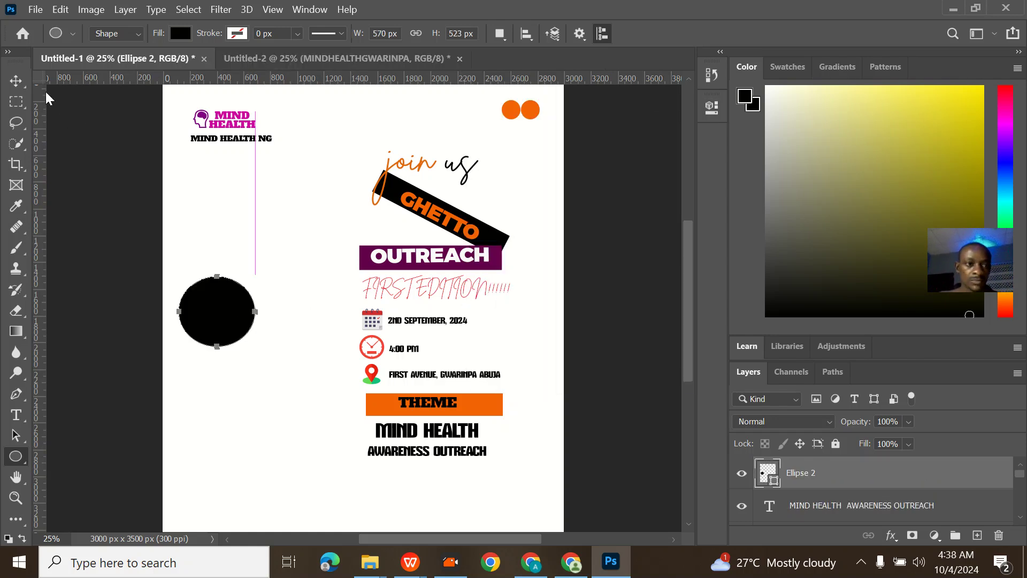
- Duplicate the black ellipse twice, placing one copy against its right side and the other centred beneath the pair
click(16, 81)
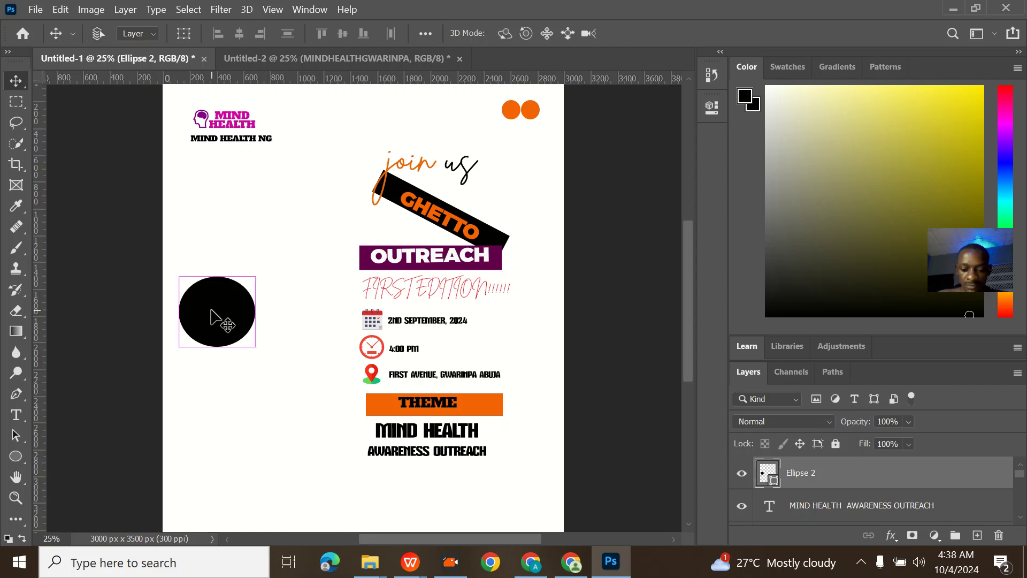
key(ctrl+j)
drag(237, 311, 317, 317)
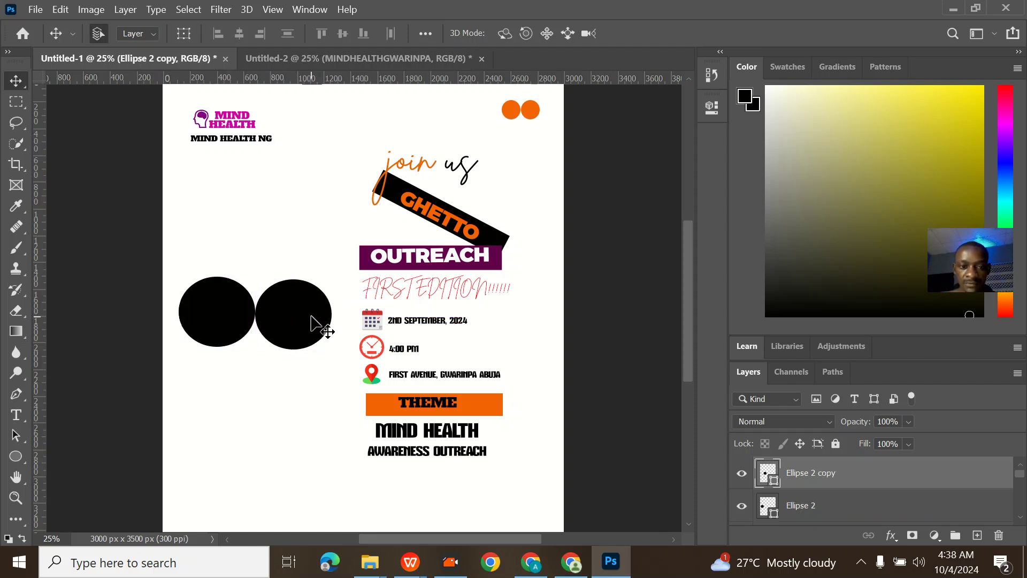
drag(307, 323, 261, 380)
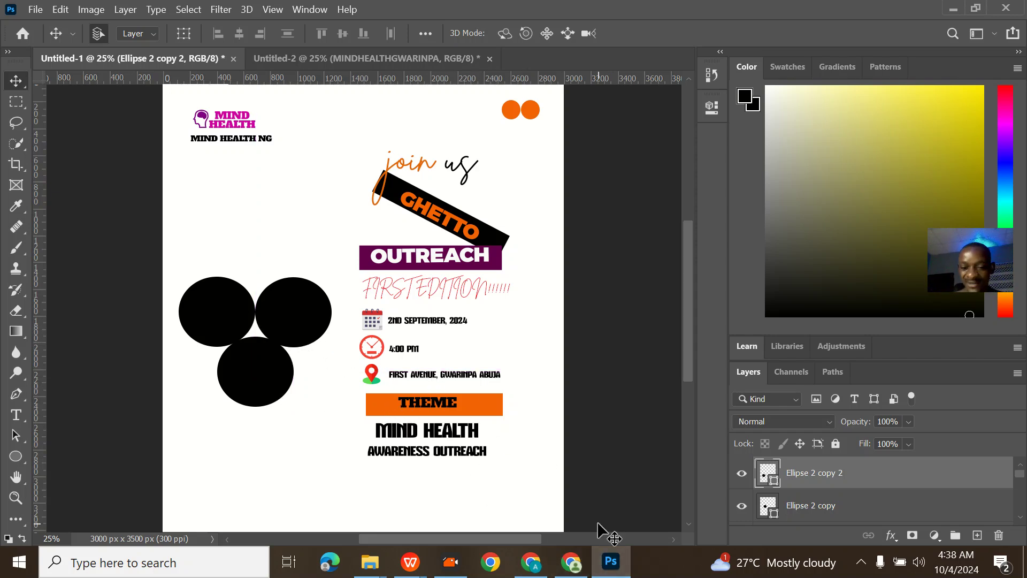
- Place the group photo WhatsApp Image 2024-10-04 at 4.33.19 AM at its default size above the lower ellipse's layer
click(368, 563)
click(321, 508)
drag(931, 364, 255, 306)
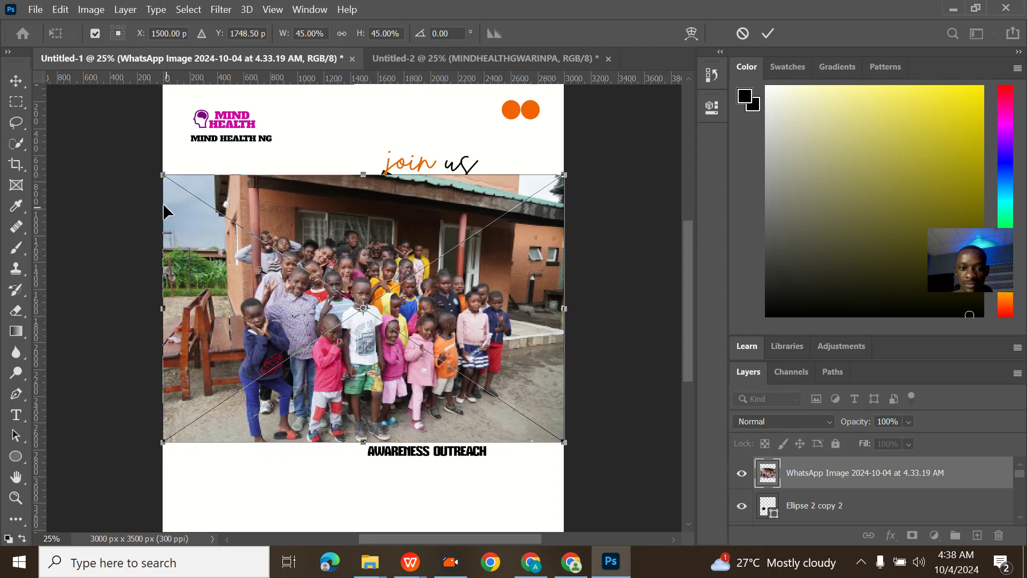
click(769, 33)
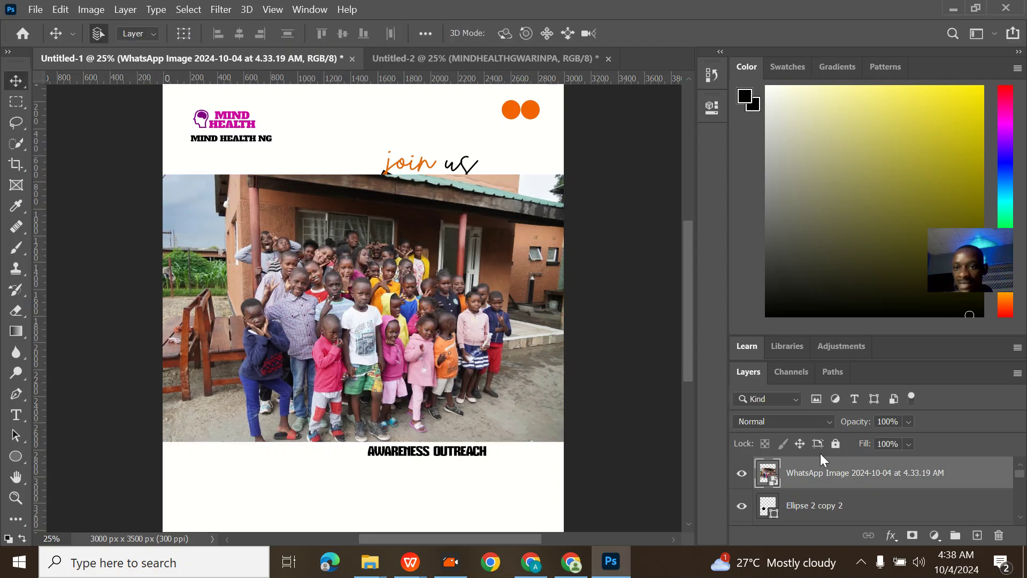
- Clip the group photo to the lower black ellipse, scale it to about 15.3%, and centre it over that ellipse
right_click(805, 475)
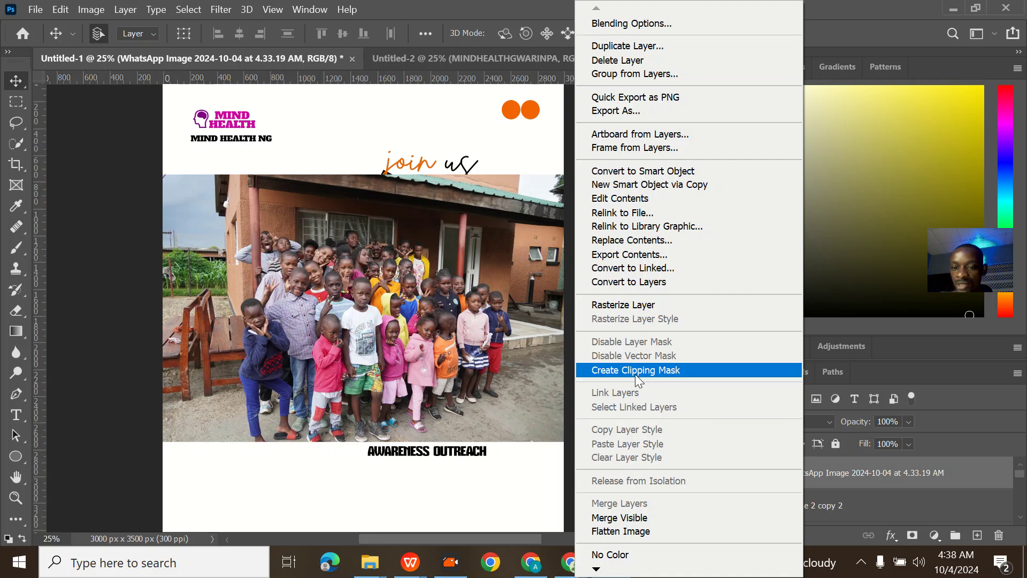
click(635, 371)
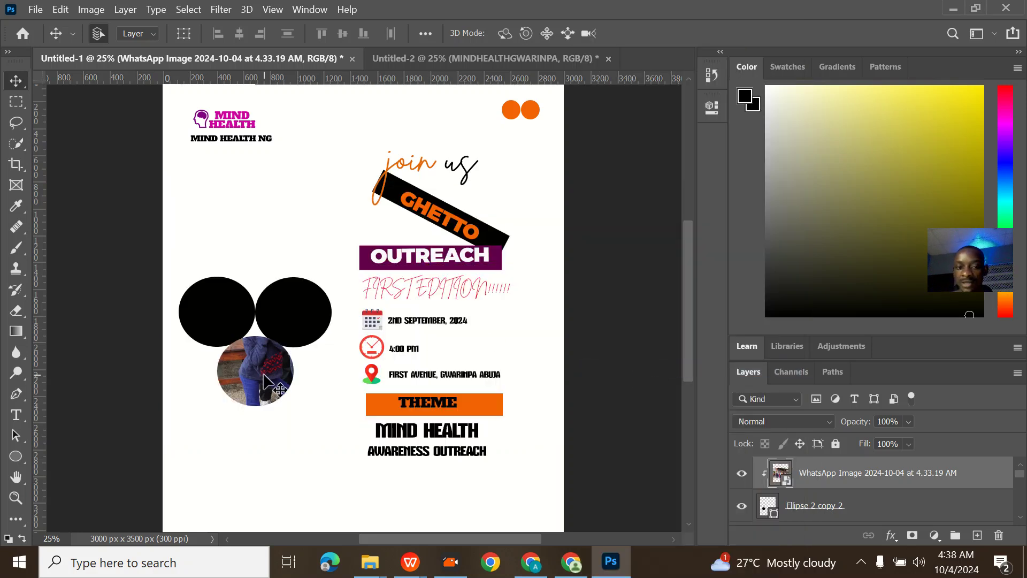
key(ctrl)
key(ctrl+t)
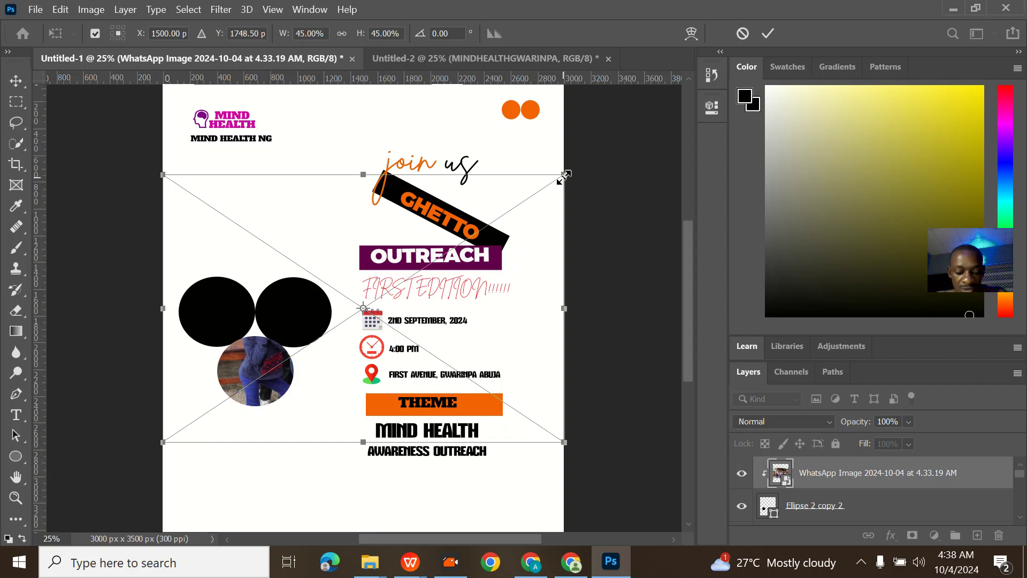
drag(564, 176, 299, 352)
drag(237, 393, 263, 368)
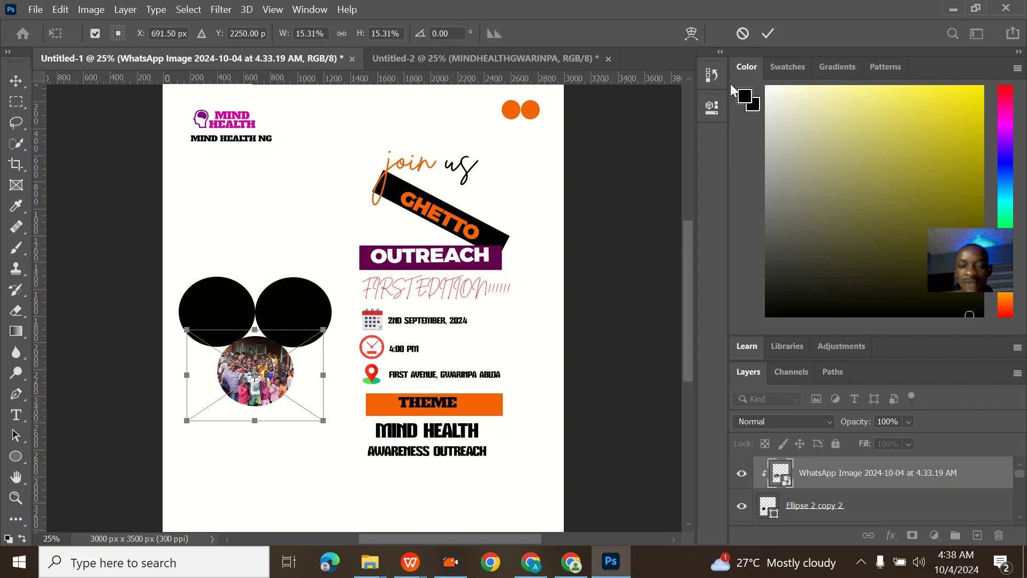
click(768, 33)
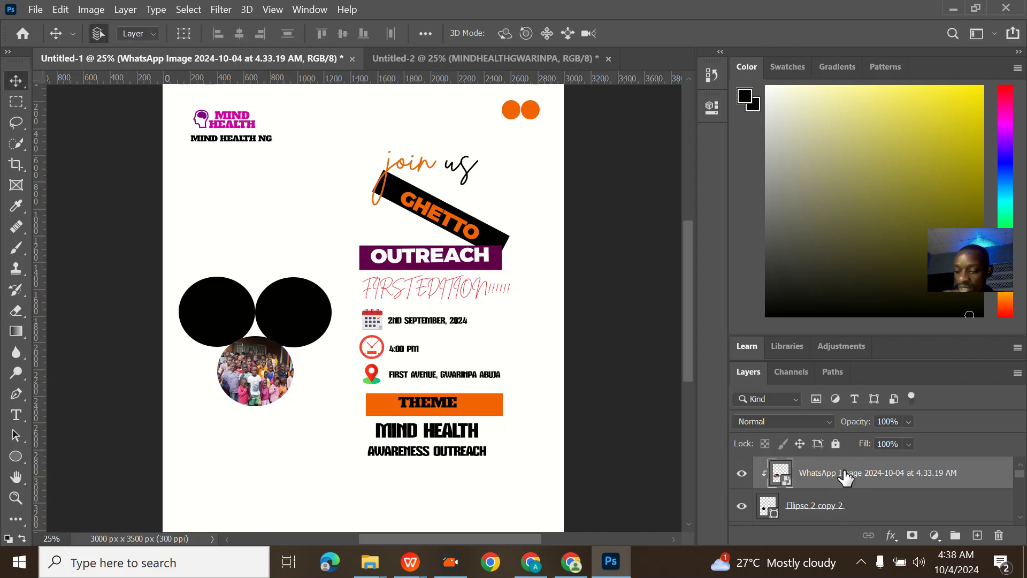
- Merge the group photo with its ellipse and add a 35 px pink outside stroke to the merged layer
shift+click(843, 505)
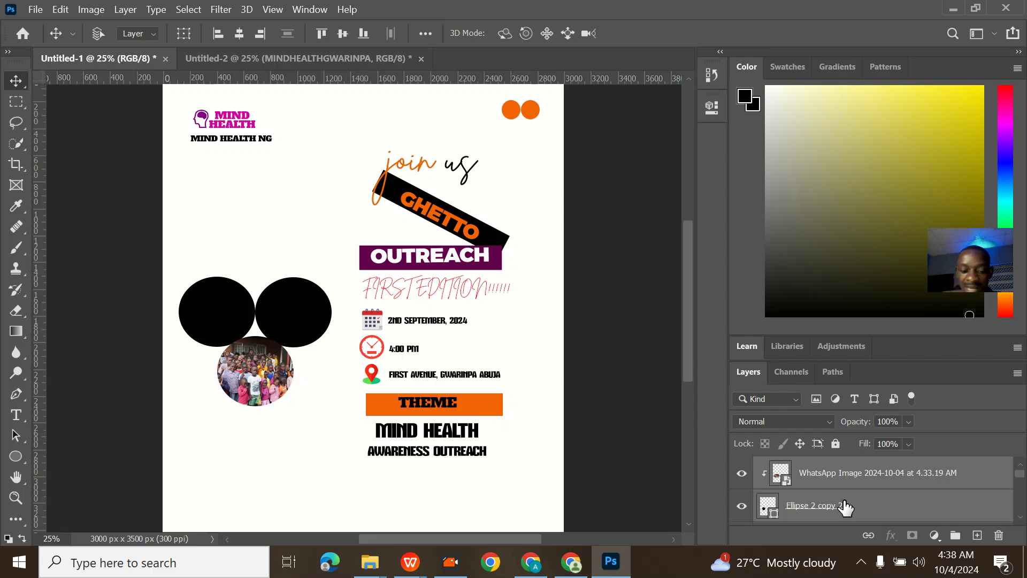
key(ctrl+e)
click(891, 535)
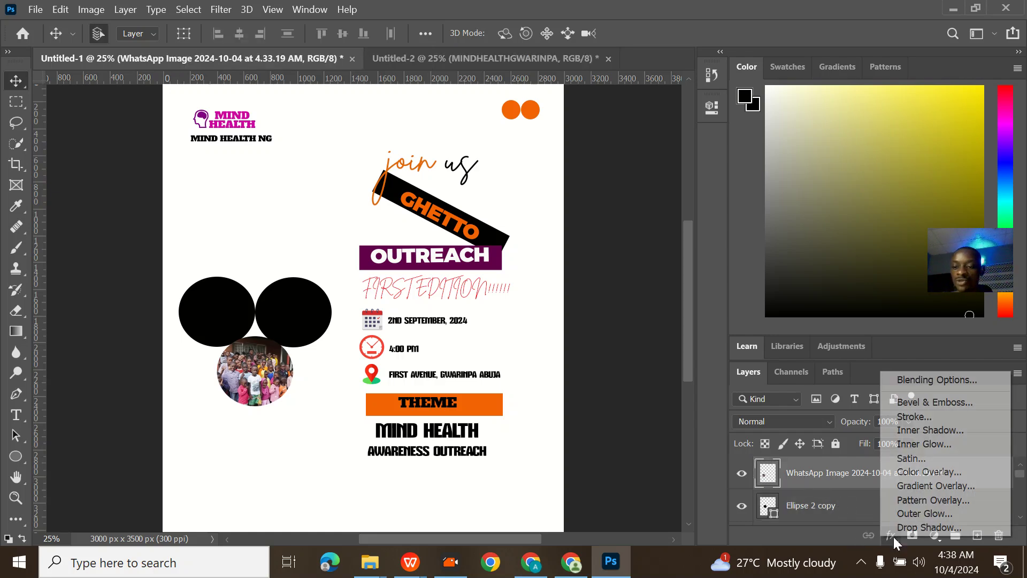
click(927, 421)
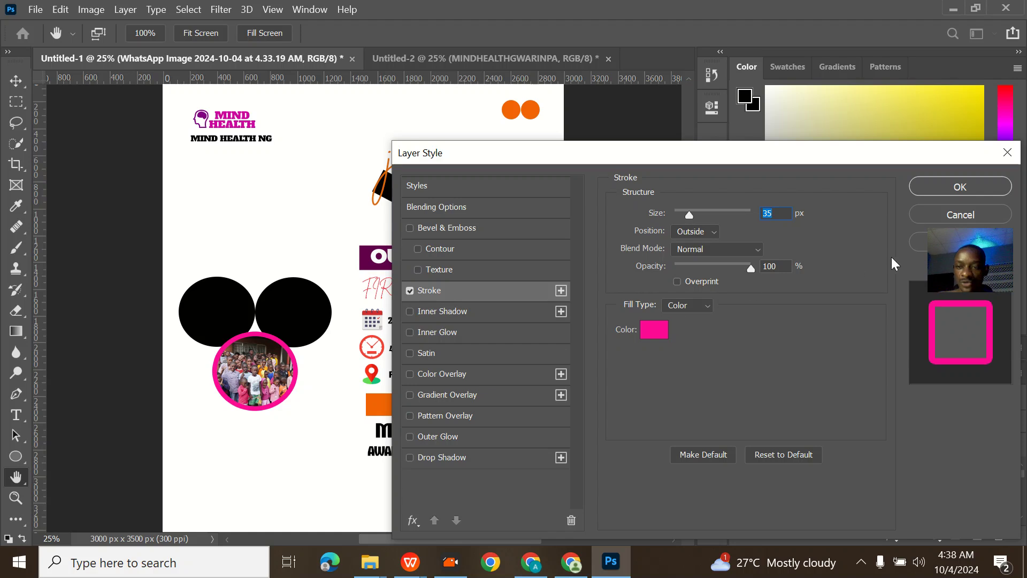
click(966, 188)
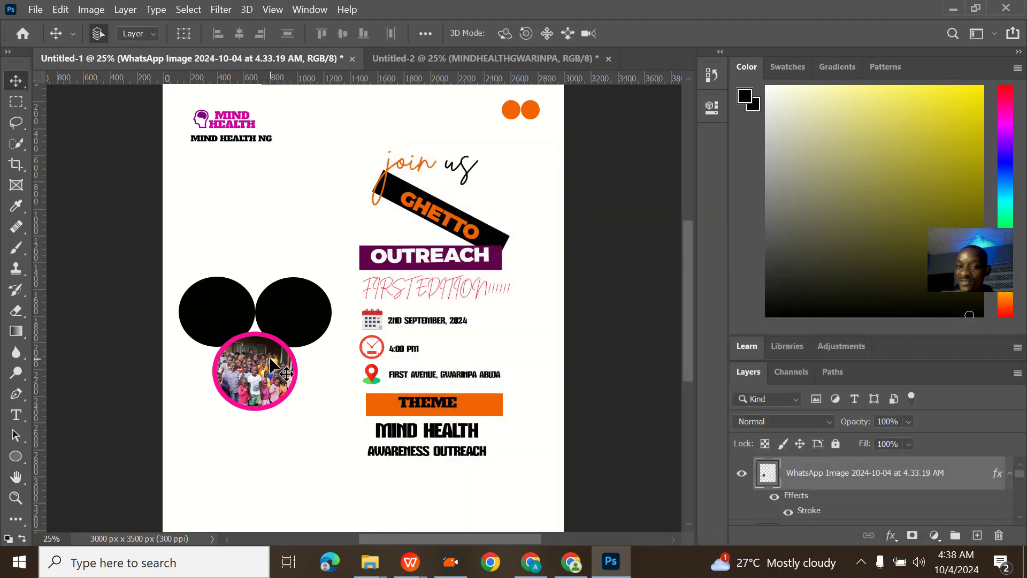
- Place the children-running-orphanage photo at its default size directly above the upper-left ellipse's layer, Ellipse 2
click(212, 313)
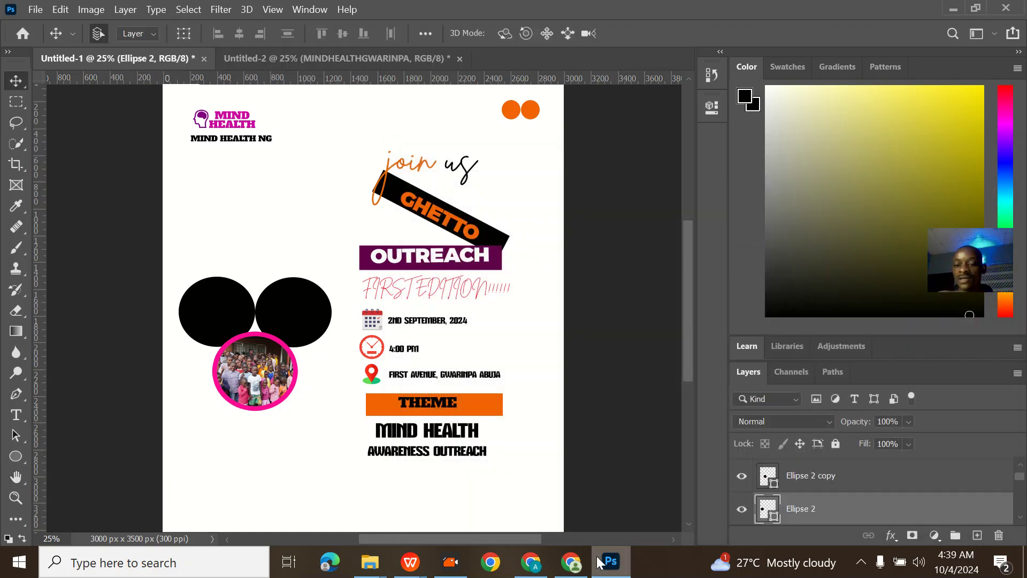
mouse_move(370, 562)
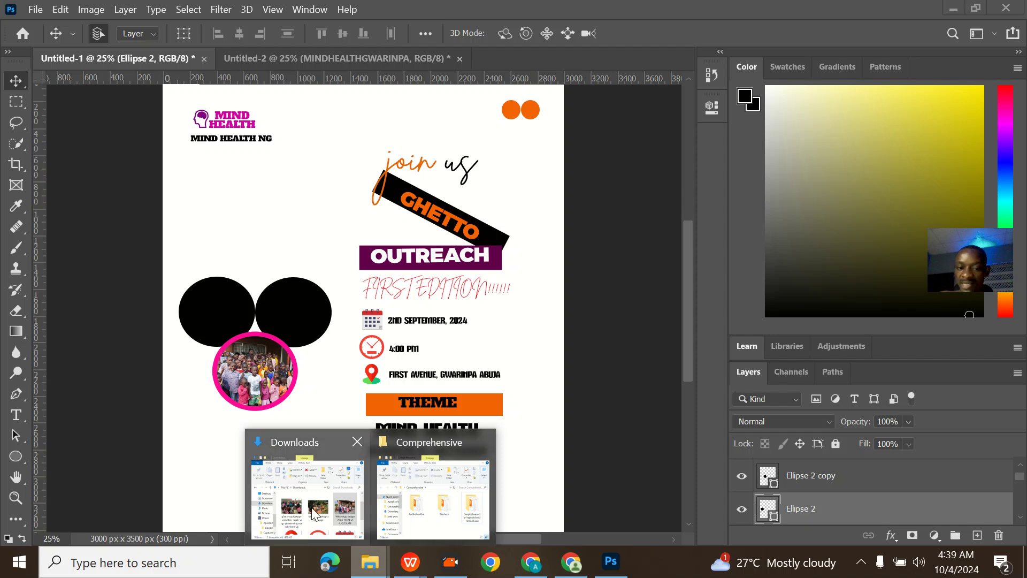
click(304, 484)
drag(832, 384, 224, 310)
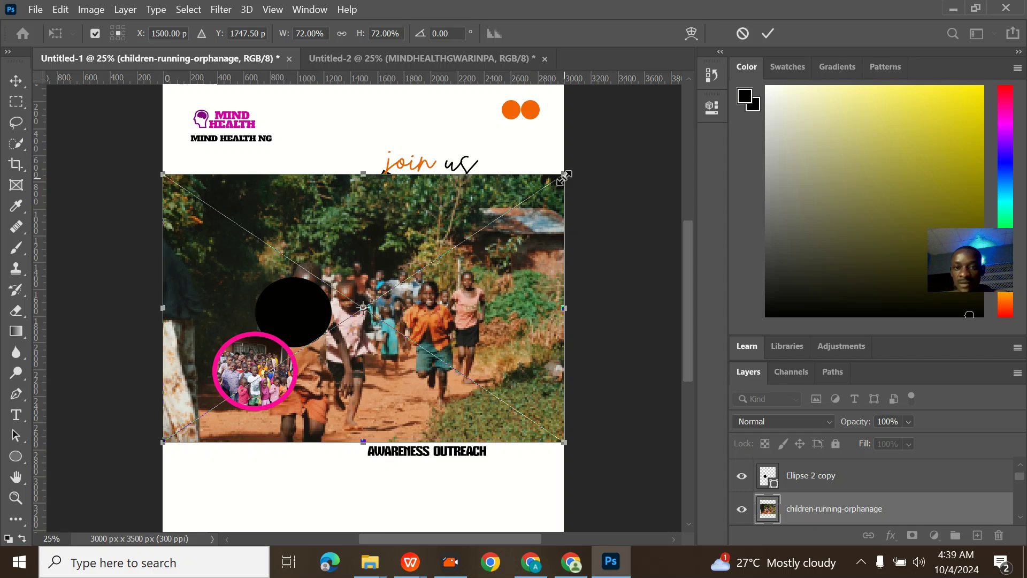
click(768, 34)
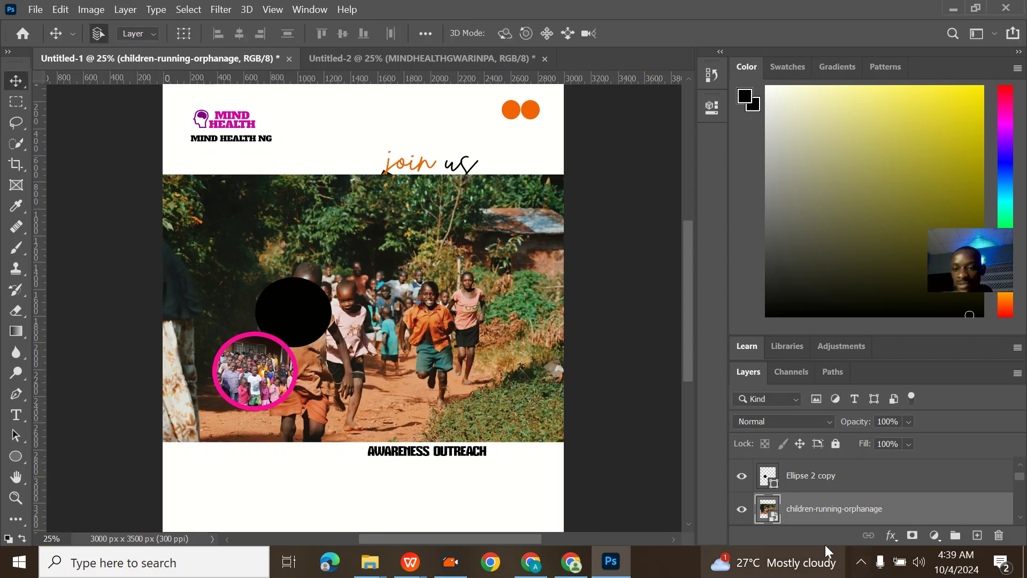
- Clip the children-running-orphanage photo to the upper-left ellipse, scale it to about 25.2%, and position it over that ellipse
right_click(819, 505)
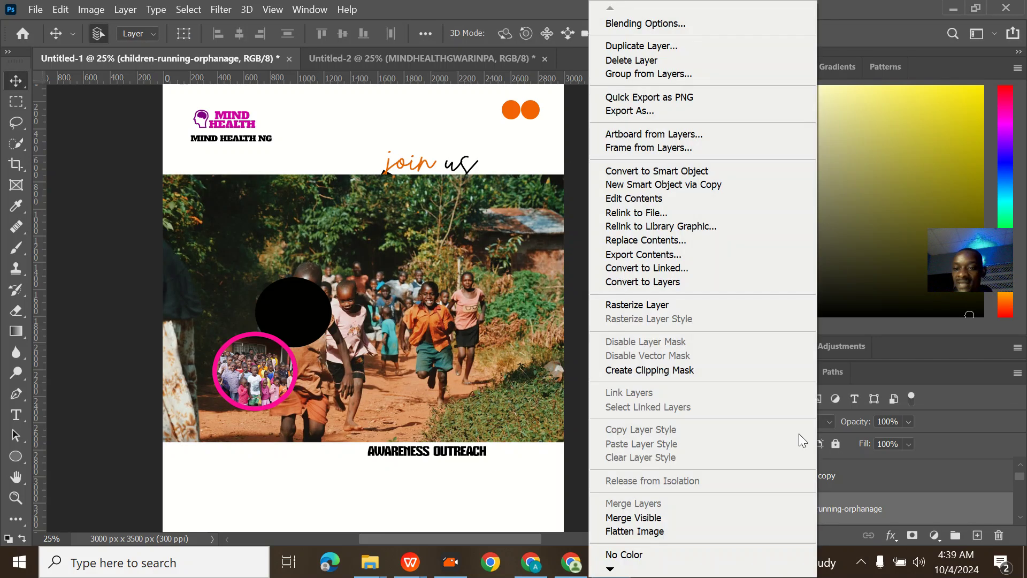
click(637, 369)
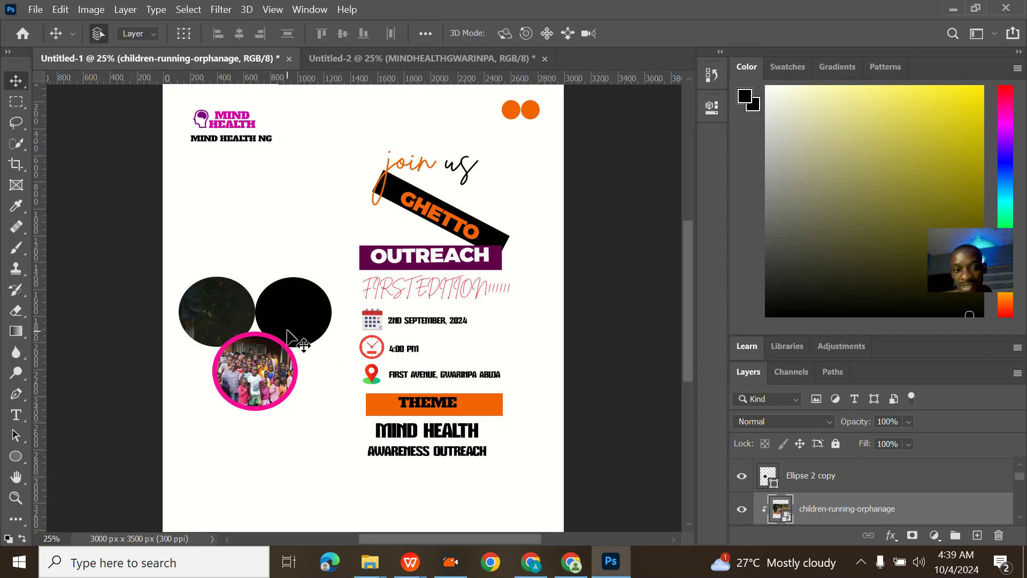
key(ctrl+t)
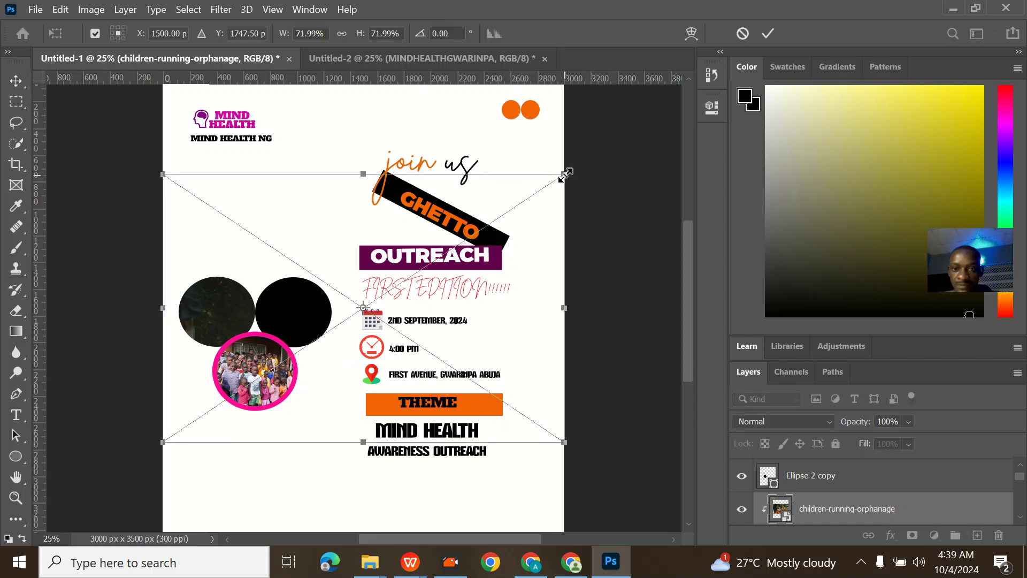
drag(562, 177, 303, 348)
drag(205, 398, 189, 321)
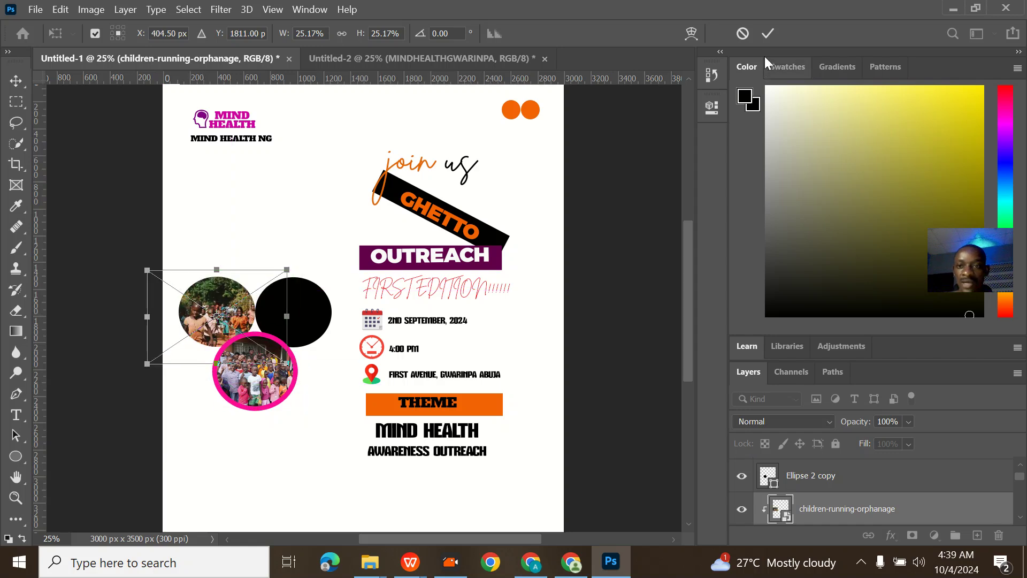
click(768, 34)
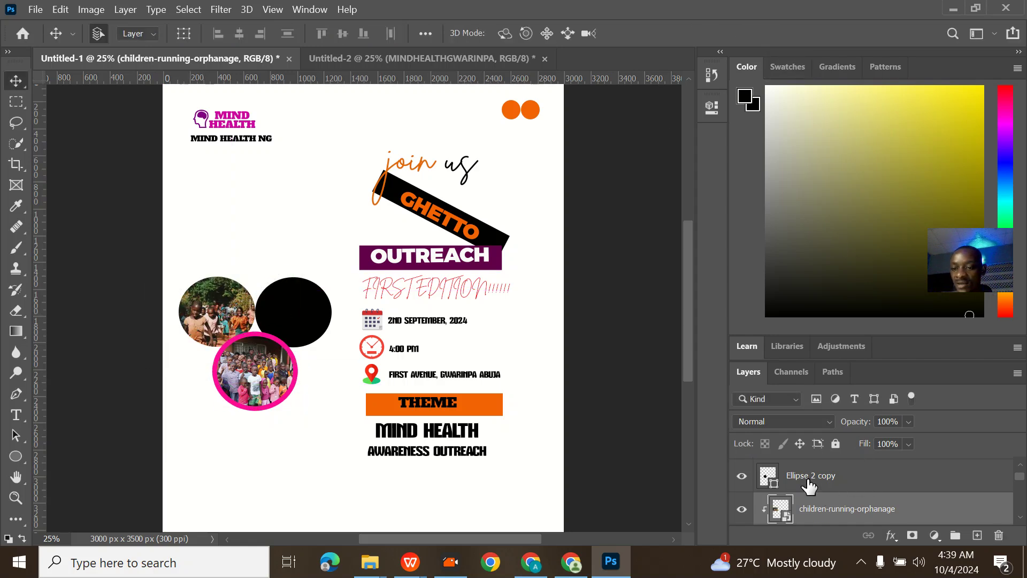
- Merge the children-running-orphanage photo with Ellipse 2 and give it a 35 px outside stroke in red fd0b27
scroll(832, 507, down, 2)
scroll(853, 491, up, 2)
scroll(853, 495, down, 1)
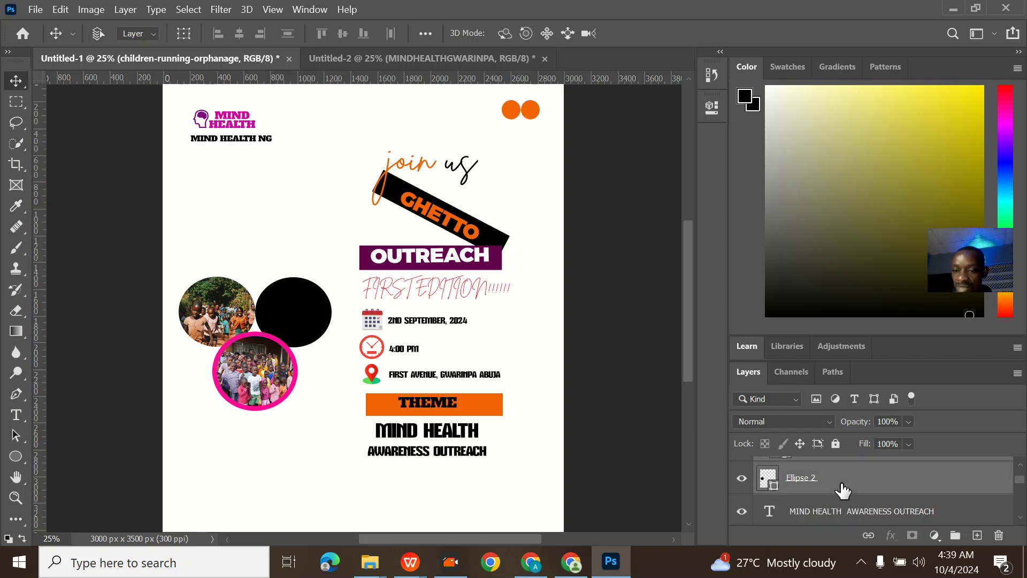
scroll(842, 490, down, 1)
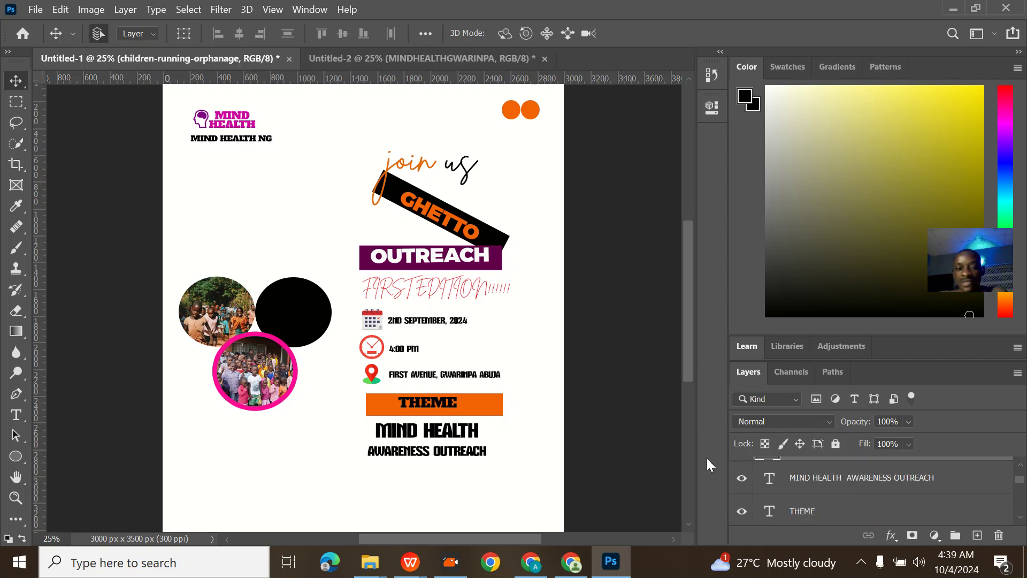
click(898, 540)
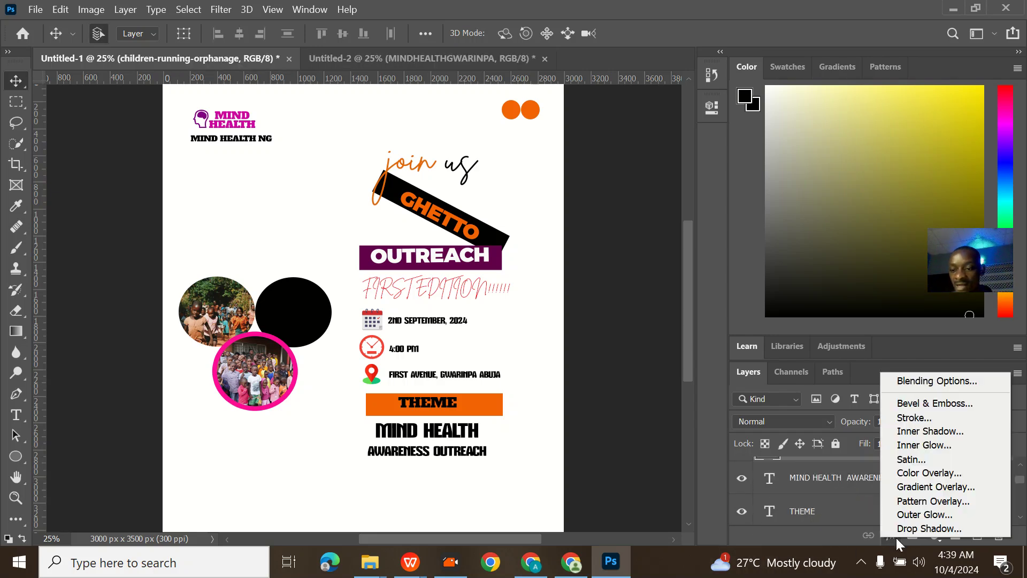
click(914, 419)
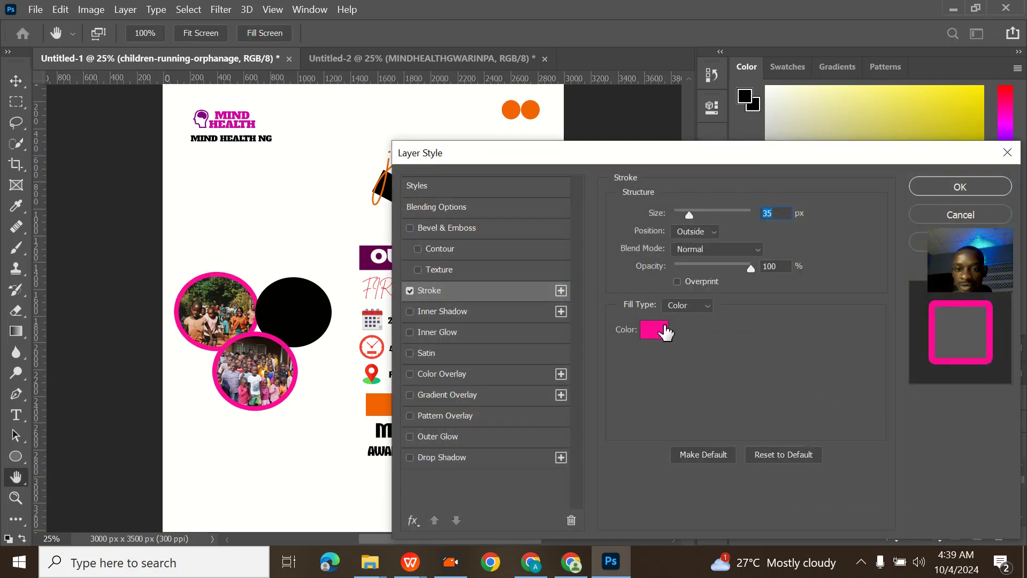
click(661, 332)
click(708, 95)
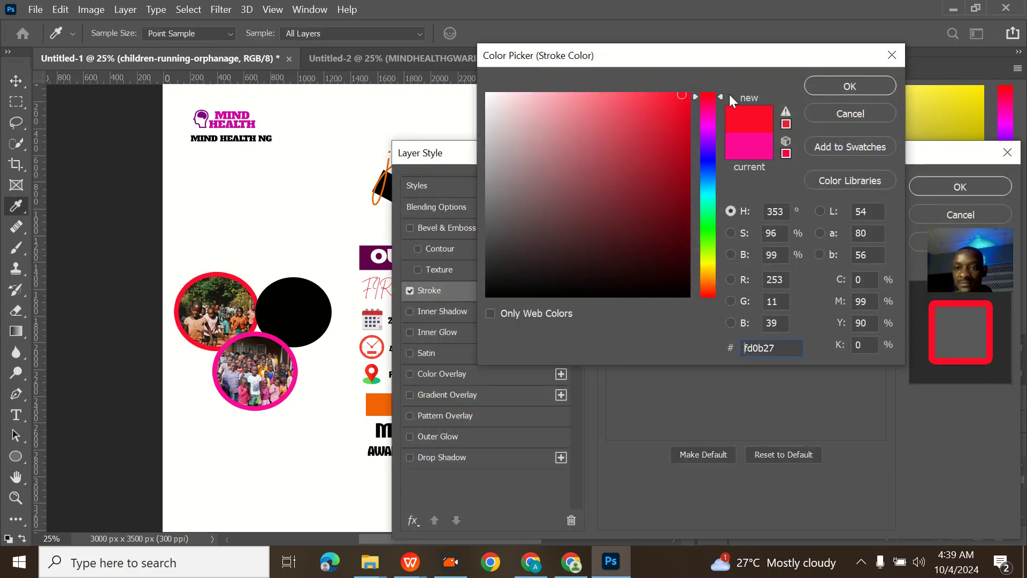
click(856, 91)
click(955, 194)
- Place the Ghana orphanage volunteer photo at its default size directly above the upper-right ellipse's layer, Ellipse 2 copy
click(303, 309)
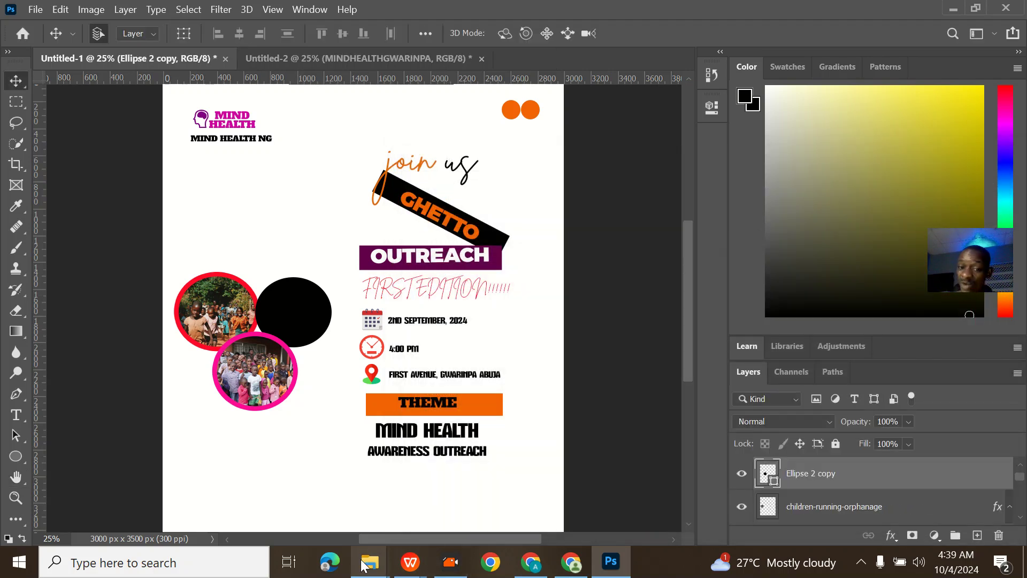
mouse_move(370, 542)
click(321, 495)
drag(759, 358, 285, 303)
click(768, 33)
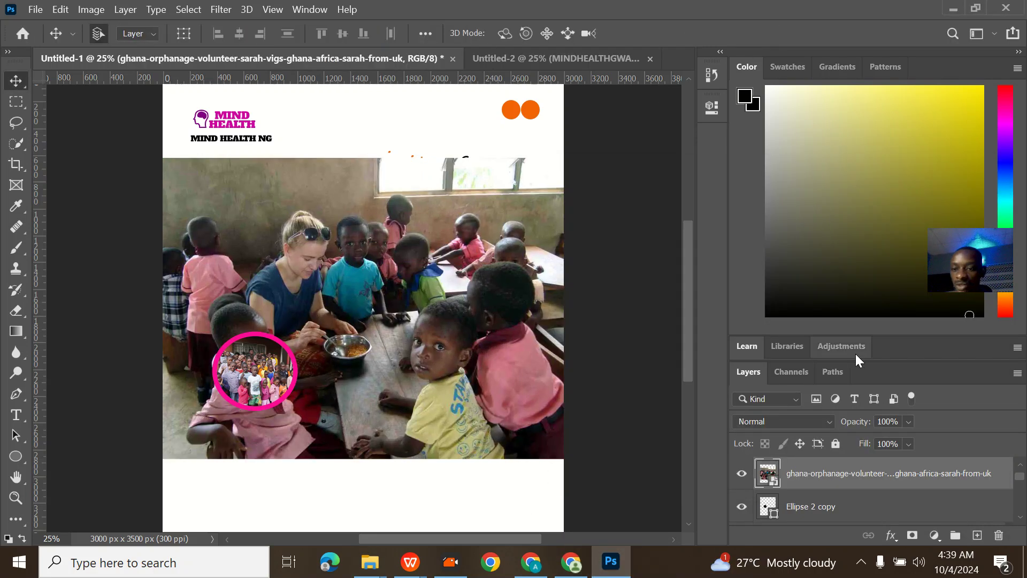
- Clip the Ghana volunteer photo to the upper-right ellipse, scale it to about 25.6%, and position the volunteer inside it
right_click(795, 473)
click(827, 370)
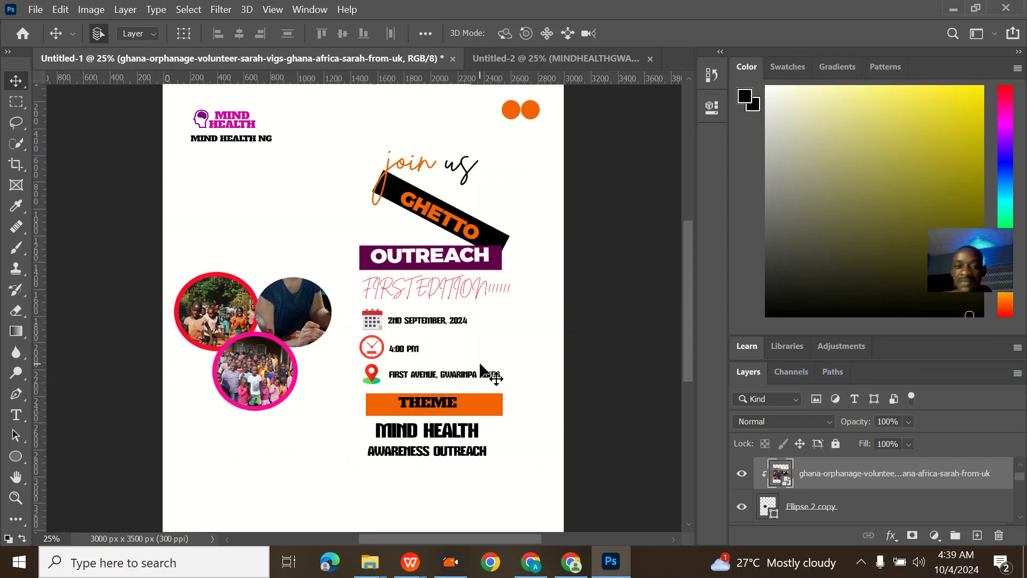
key(ctrl+t)
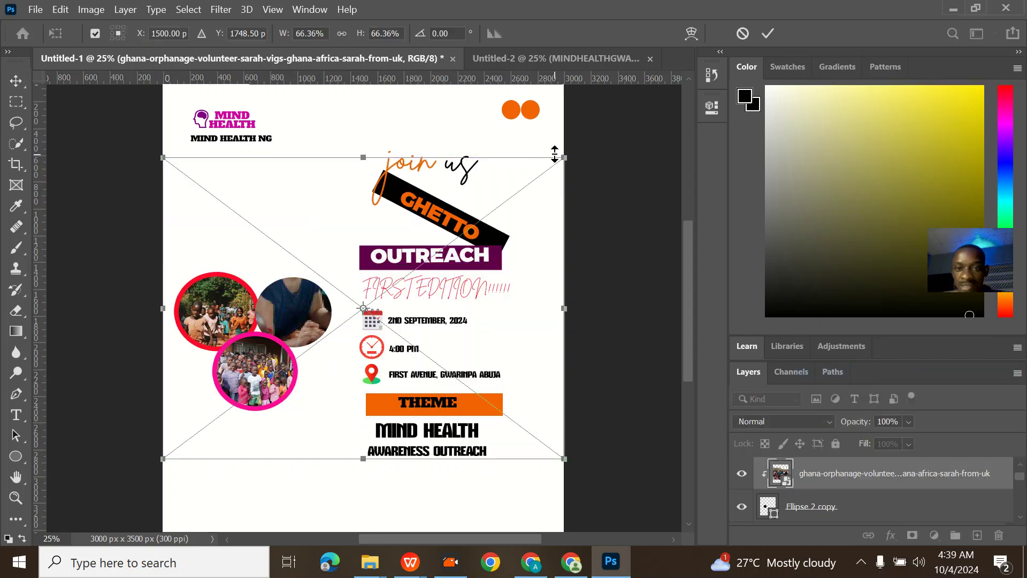
drag(563, 155, 320, 299)
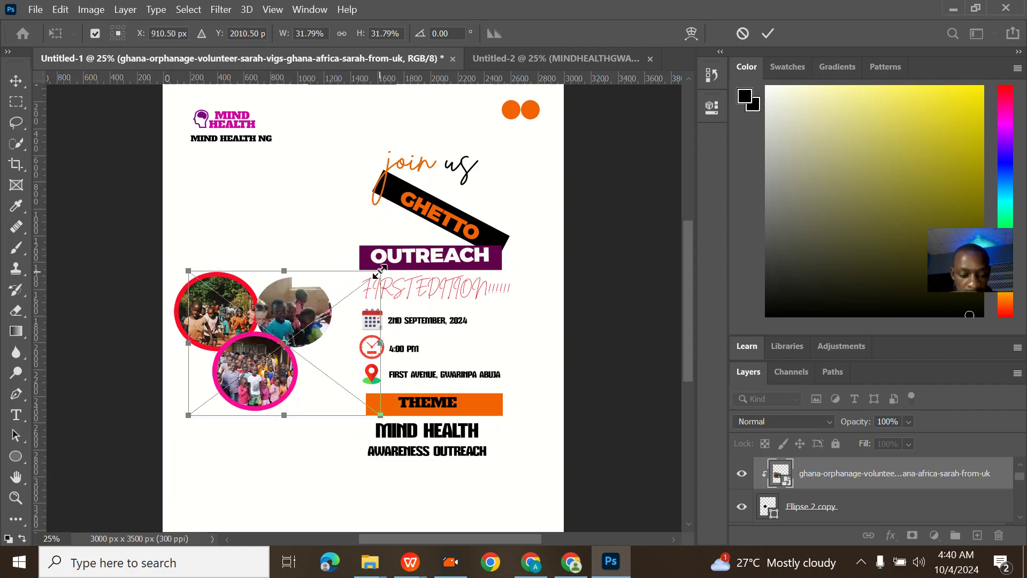
drag(378, 273, 341, 299)
drag(262, 340, 300, 317)
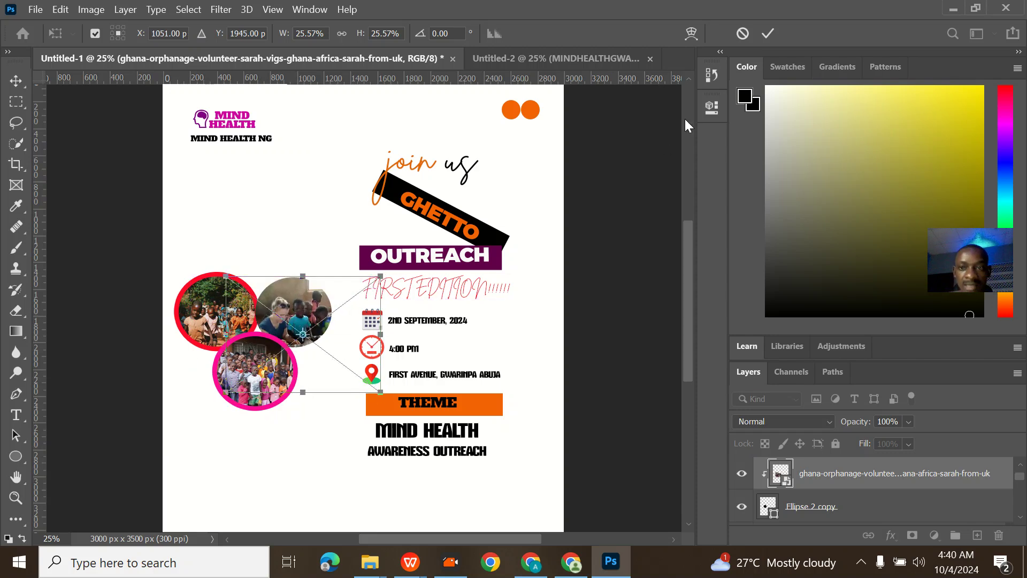
click(769, 34)
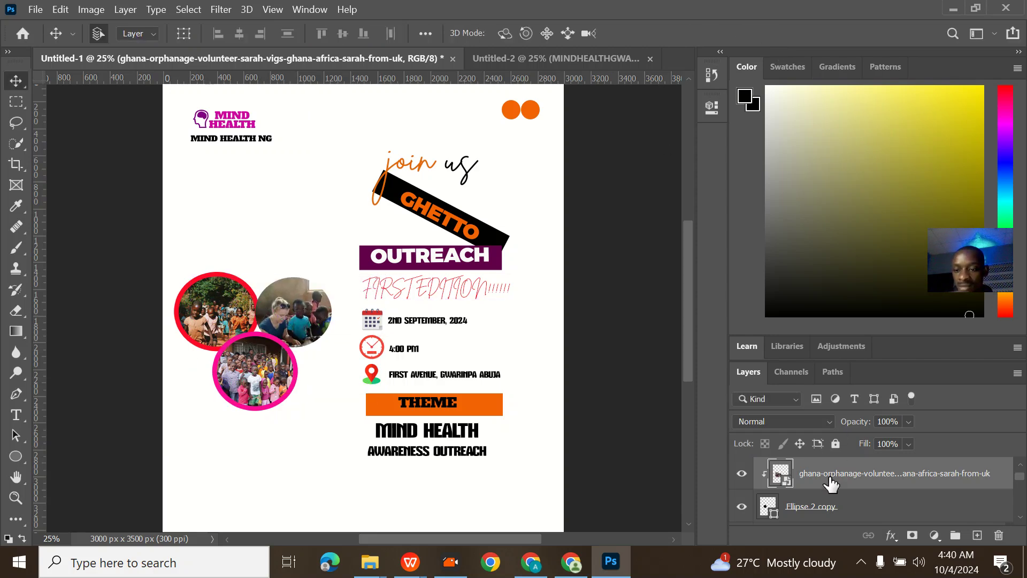
right_click(809, 476)
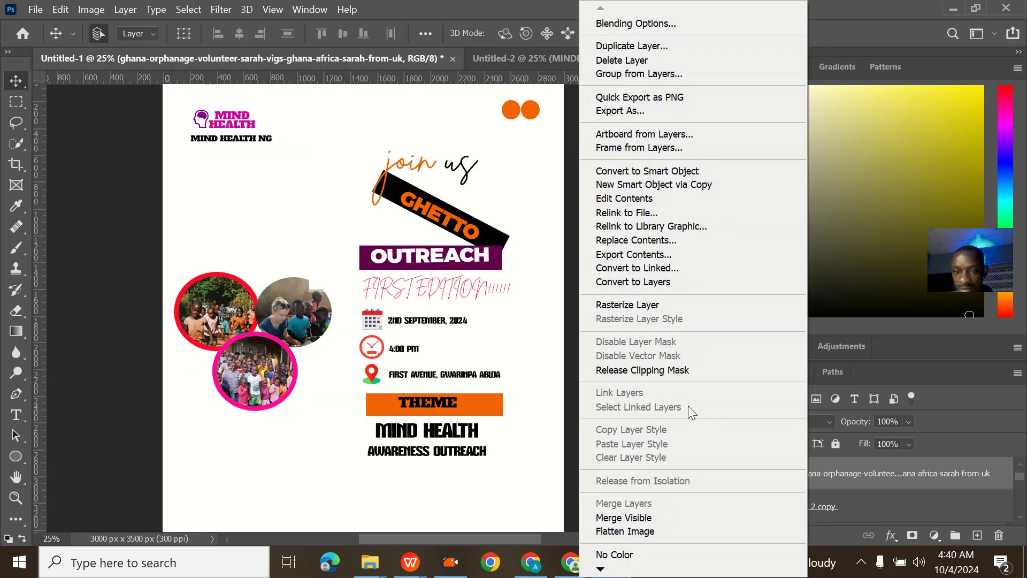
click(640, 370)
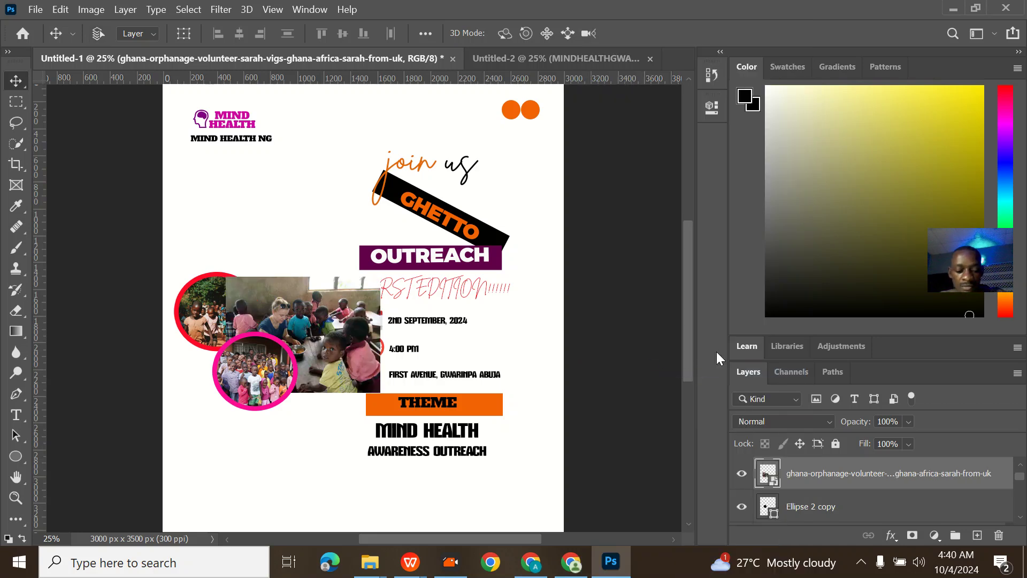
right_click(813, 473)
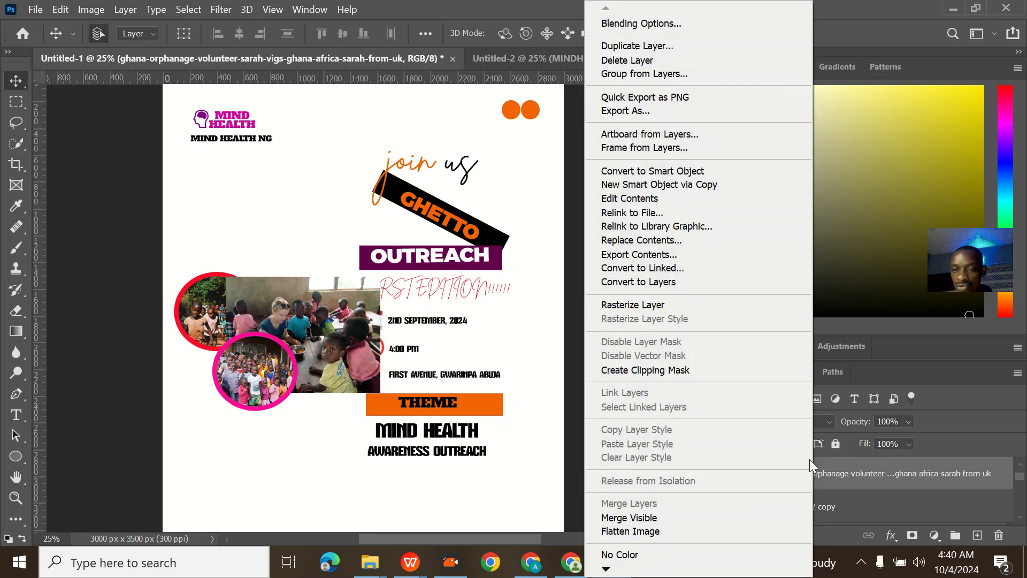
click(634, 369)
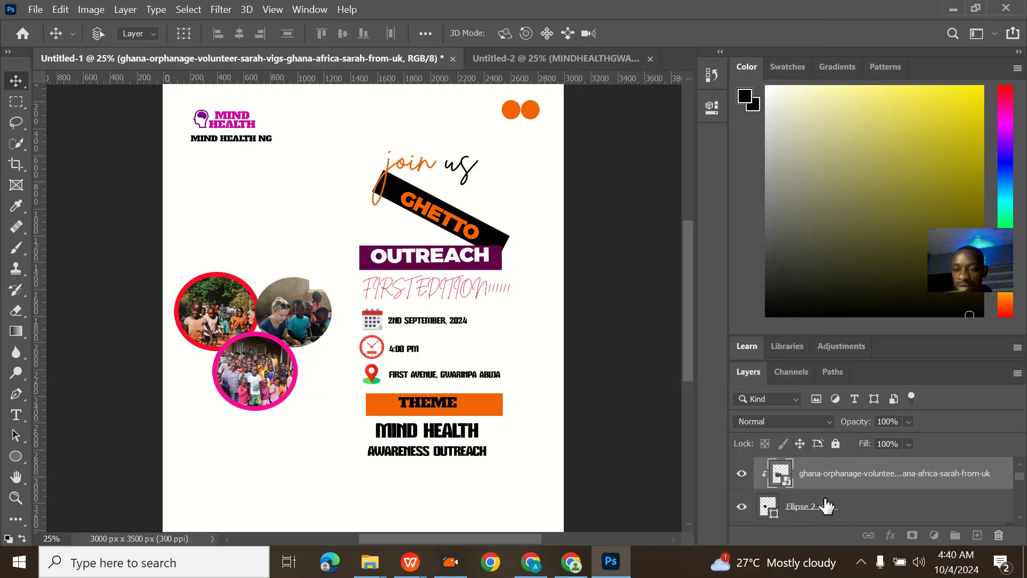
- Merge the clipped Ghana volunteer photo with the Ellipse 2 copy layer beneath it
key(ctrl+e)
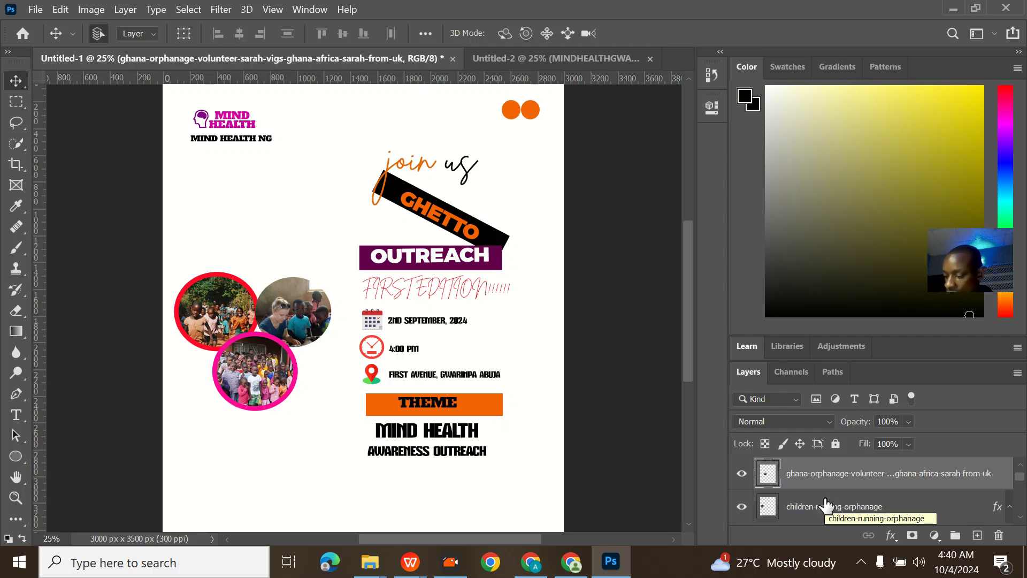
- Give the merged Ghana volunteer photo layer a 35 px outside stroke in orange fd6c0b
drag(826, 505, 879, 526)
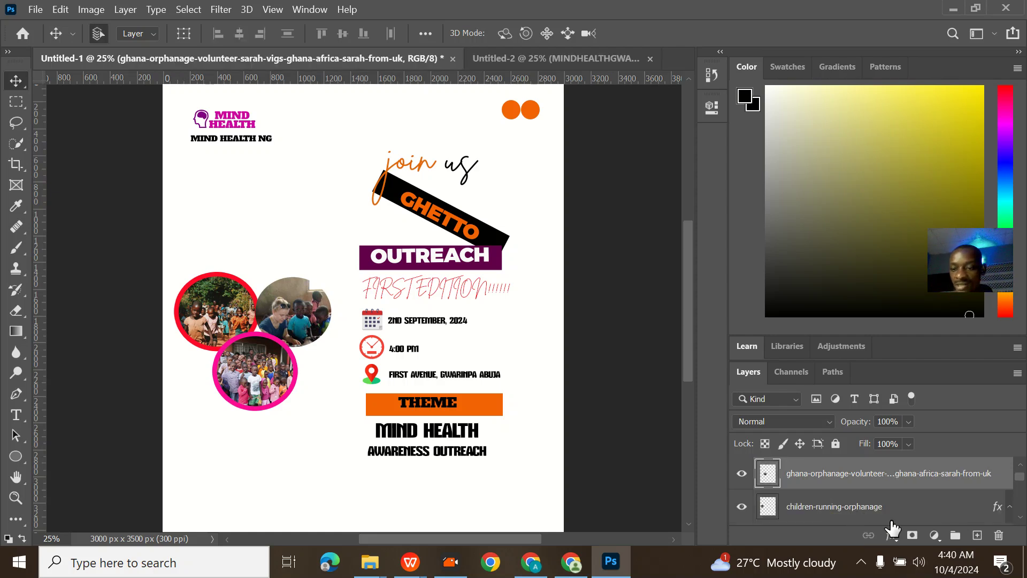
click(891, 535)
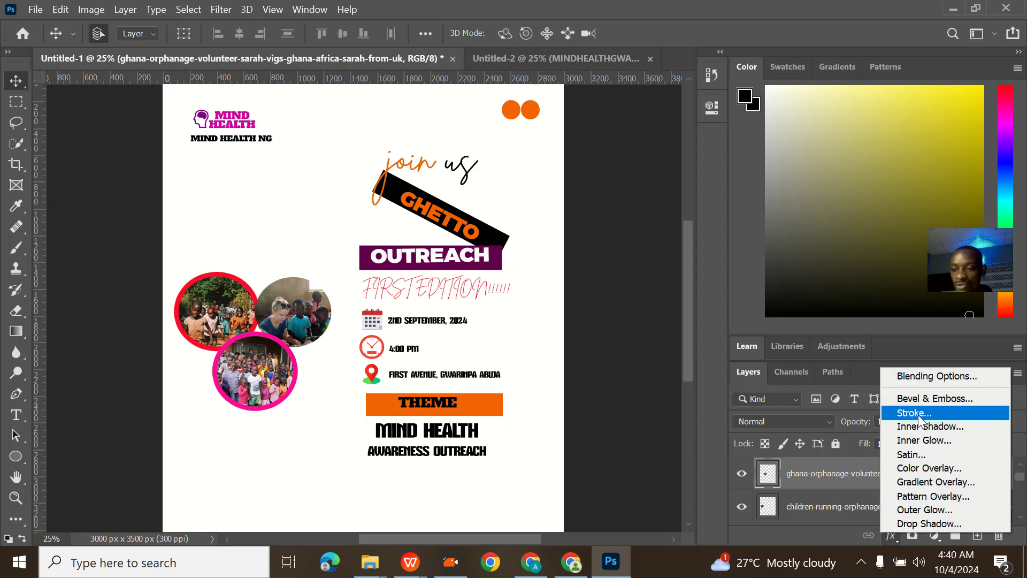
click(916, 413)
click(653, 329)
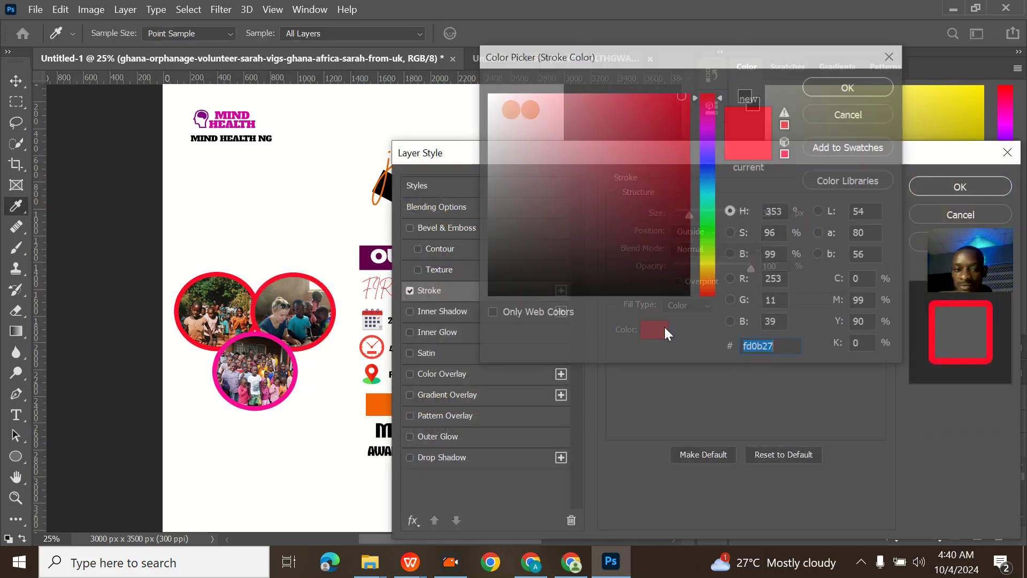
click(709, 116)
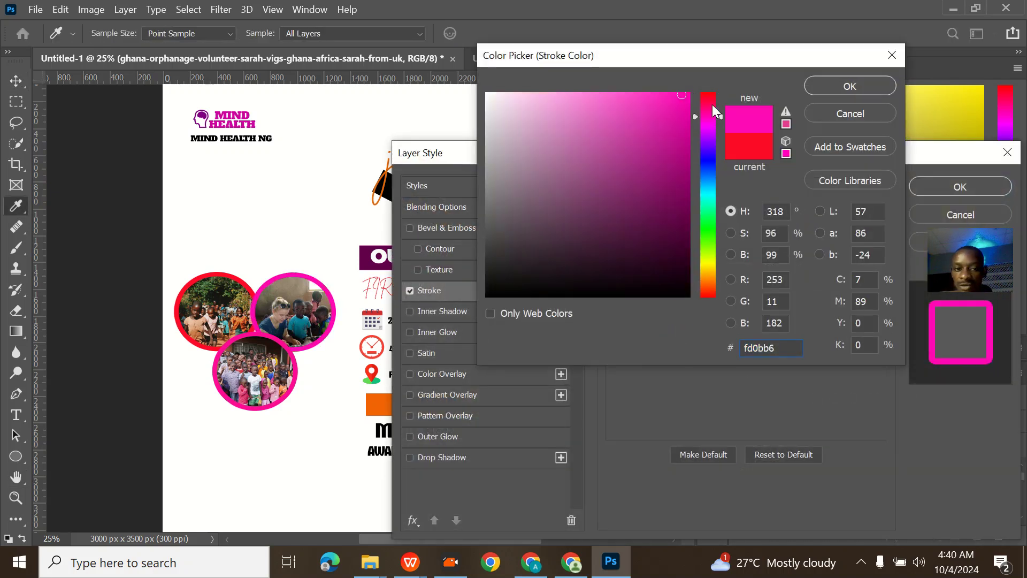
click(707, 283)
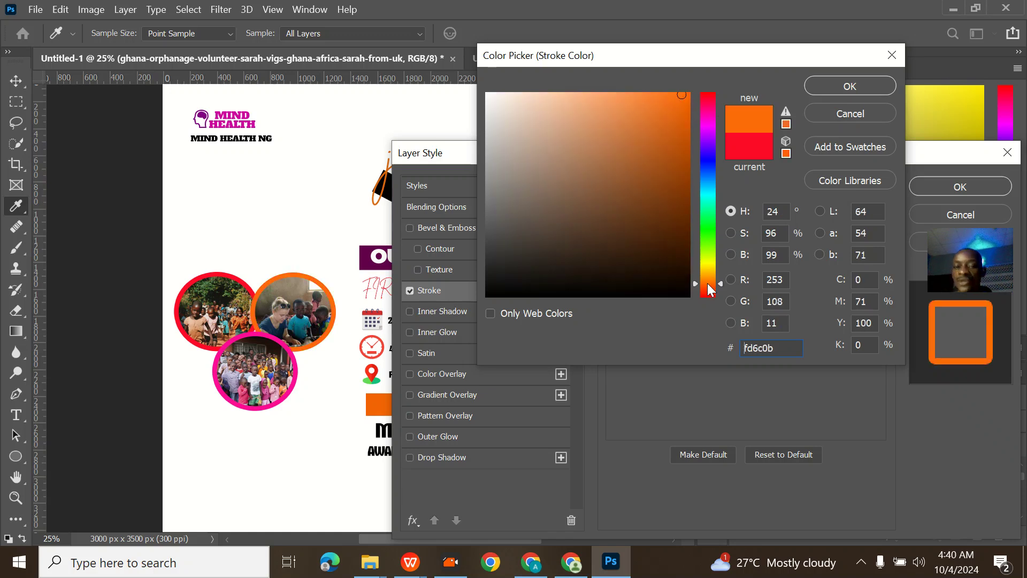
click(840, 92)
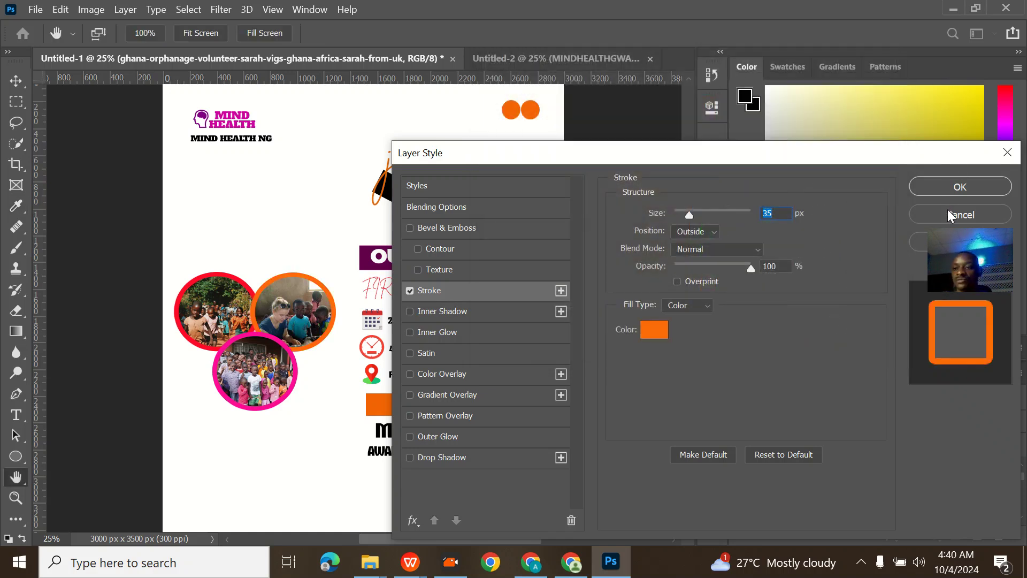
click(960, 187)
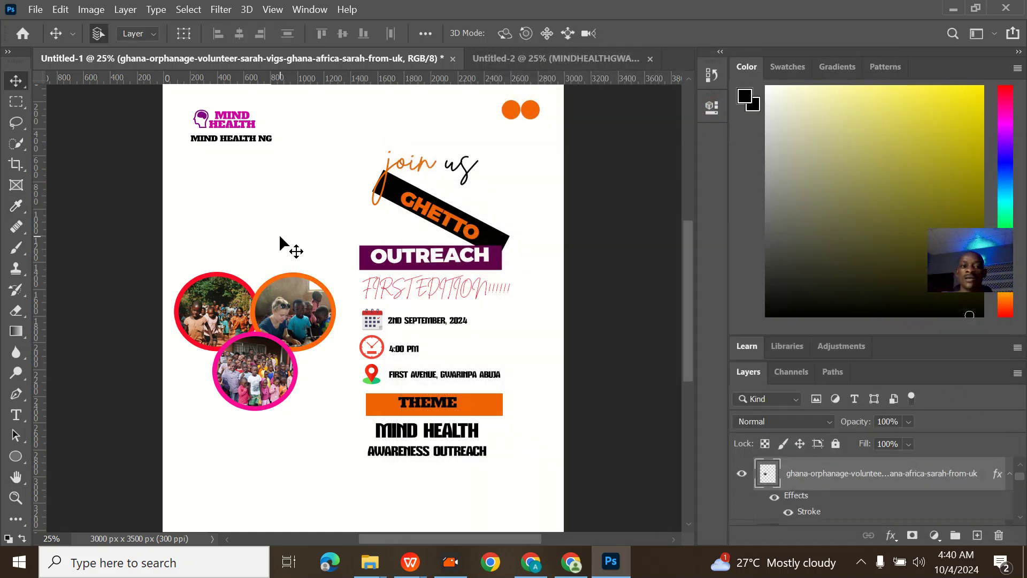
- Check the footer in the reference flyer, and draw a rectangle about 2995 by 243 px across the bottom of the Untitled-1 flyer
click(542, 60)
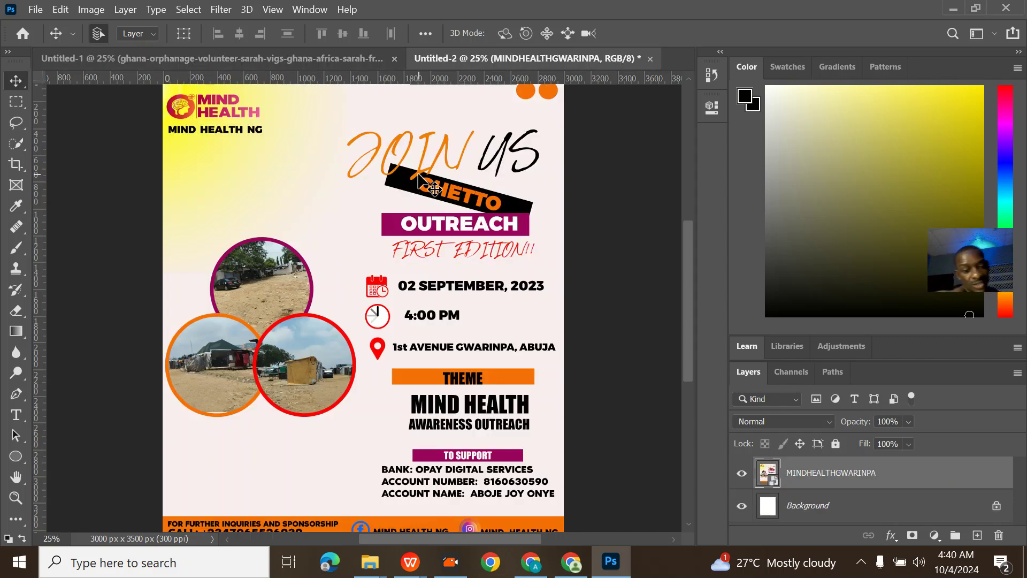
scroll(428, 182, down, 2)
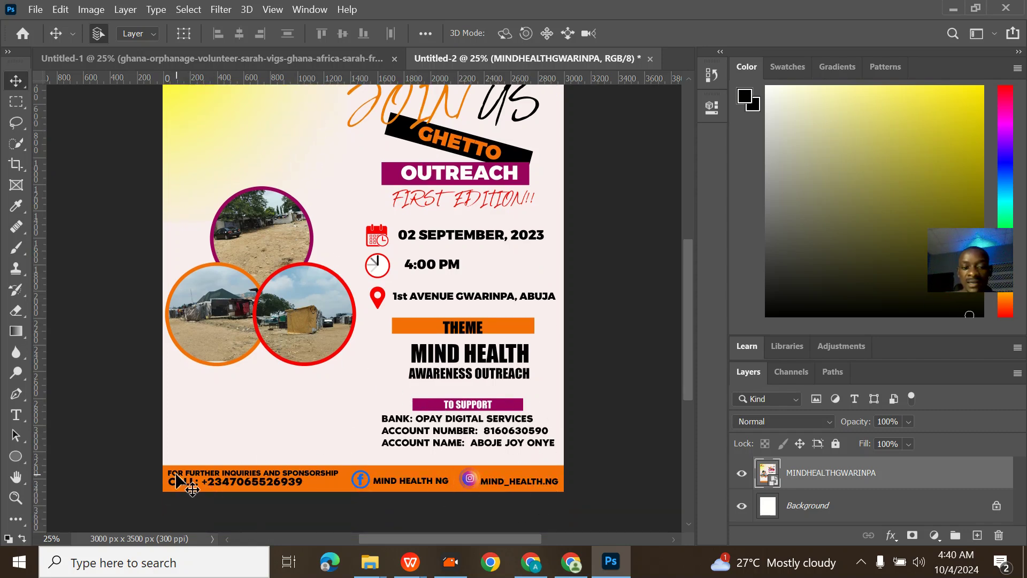
click(315, 57)
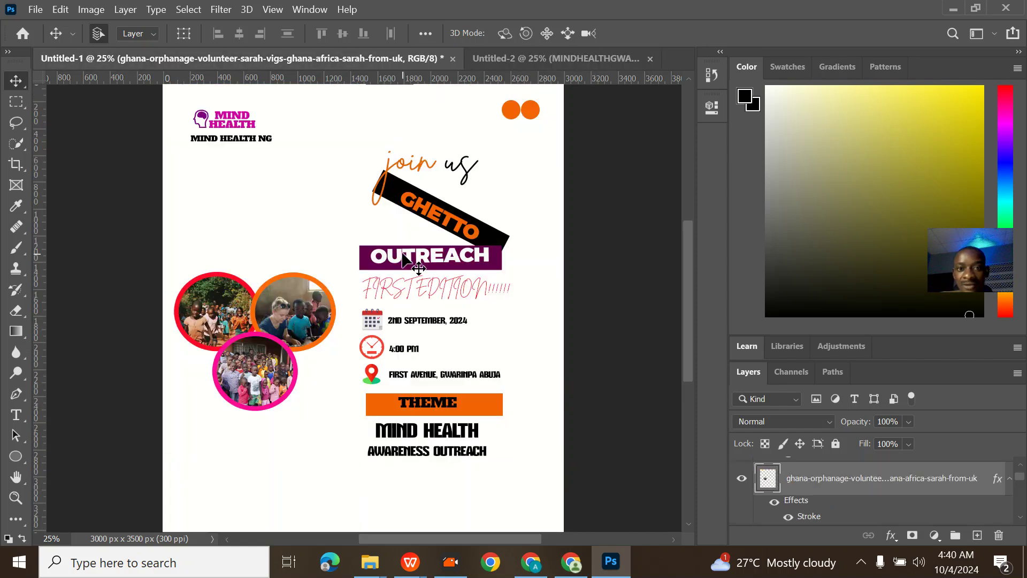
click(15, 456)
right_click(15, 456)
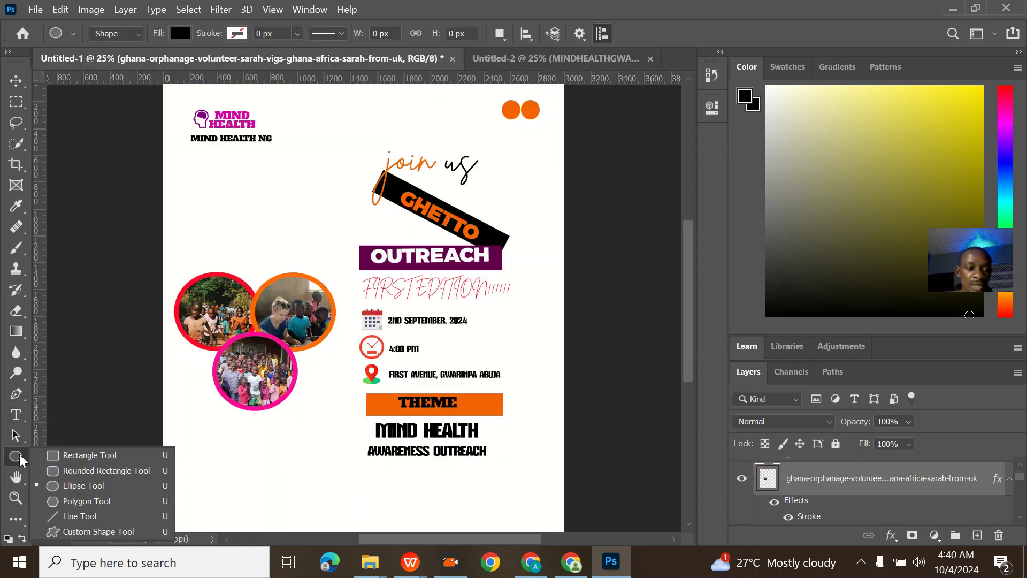
click(80, 456)
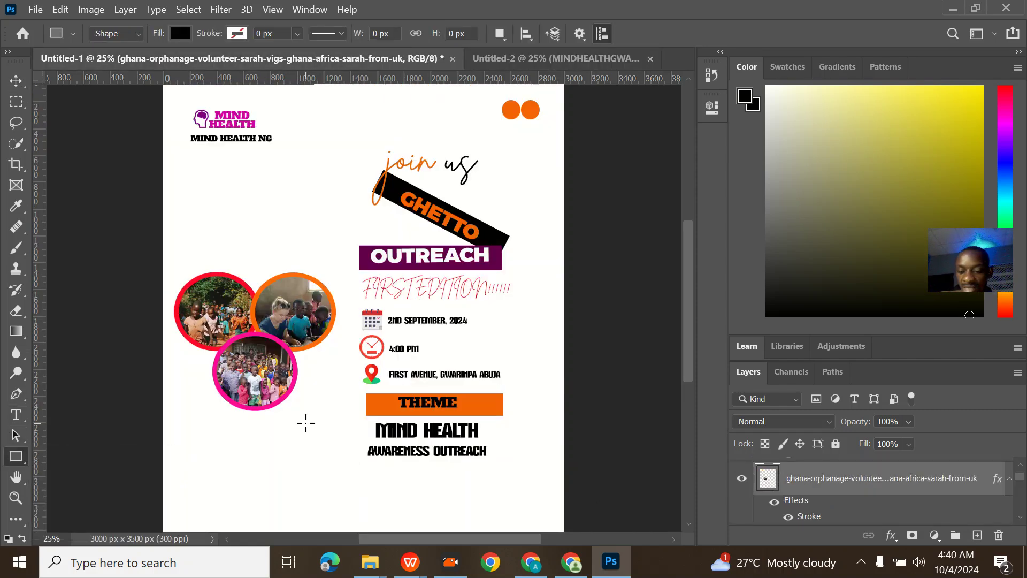
key(ctrl+minus)
drag(229, 445, 496, 466)
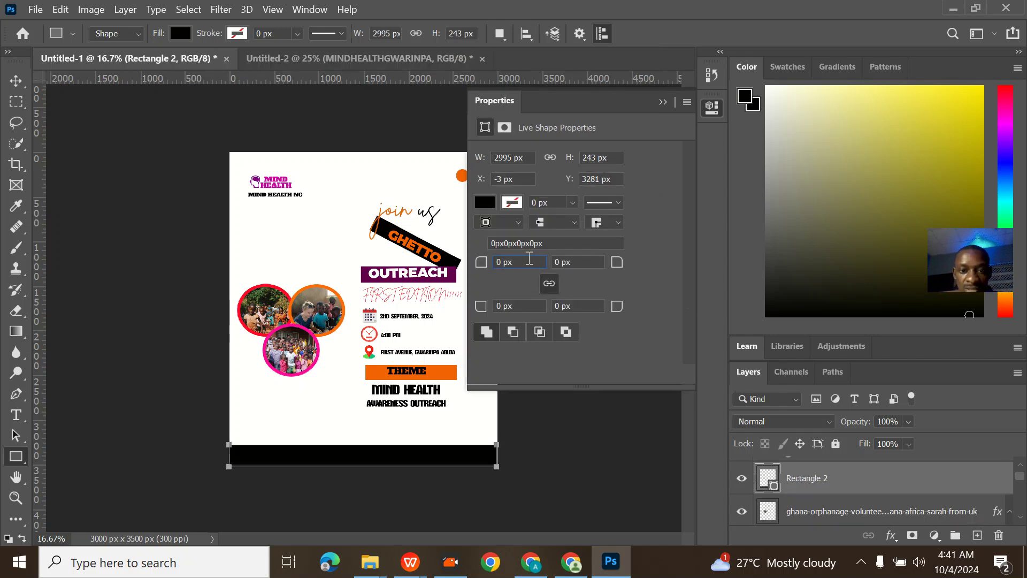
- Round the footer rectangle's corners with a 200 px radius entry and fill it with the recently used orange
text(20)
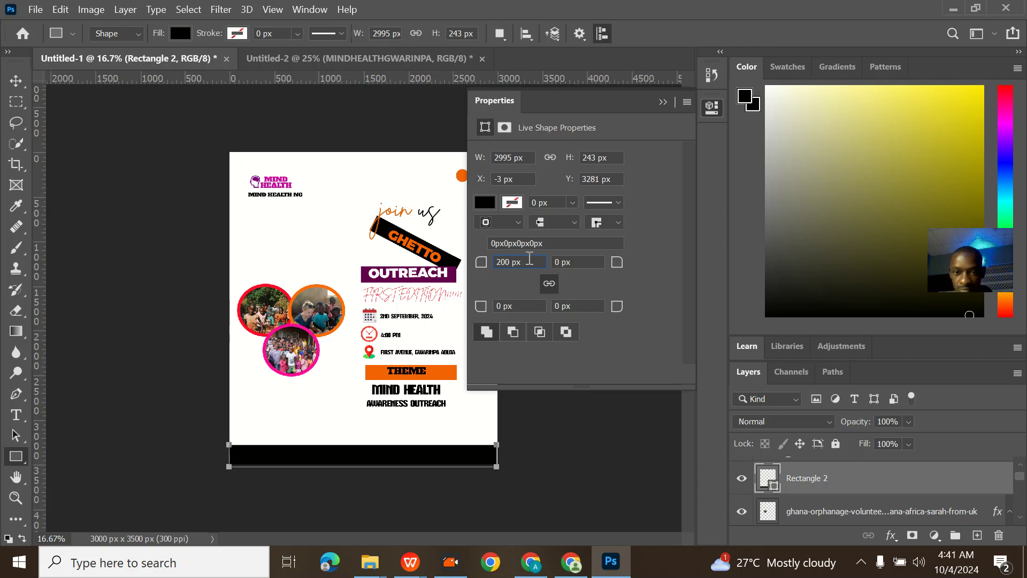
click(490, 207)
click(559, 288)
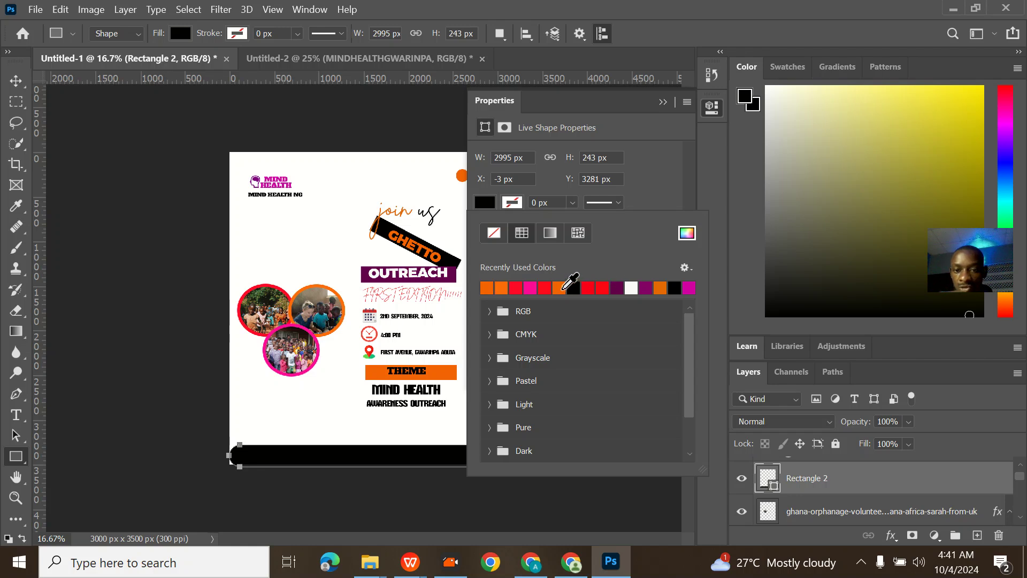
click(665, 185)
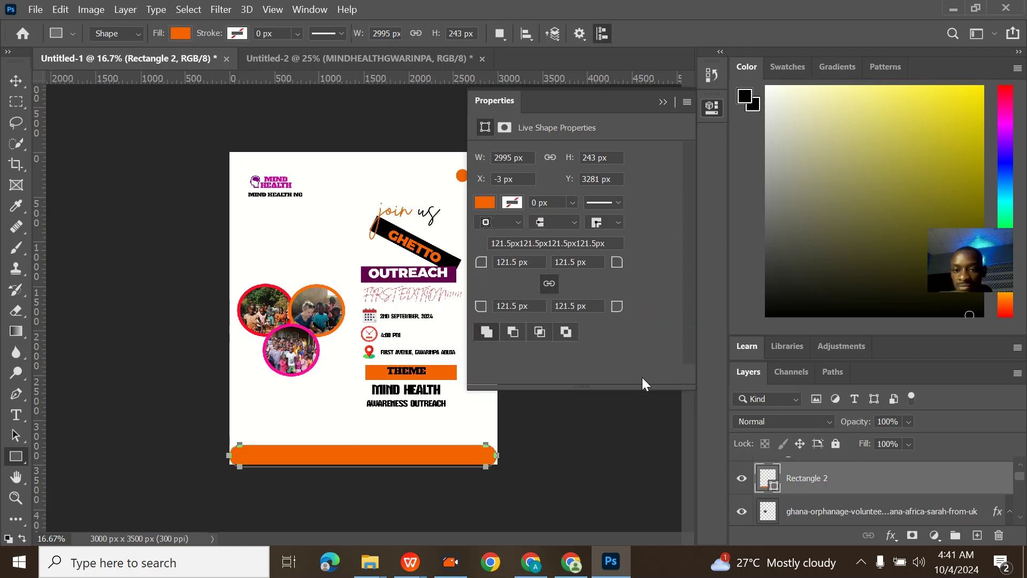
click(508, 261)
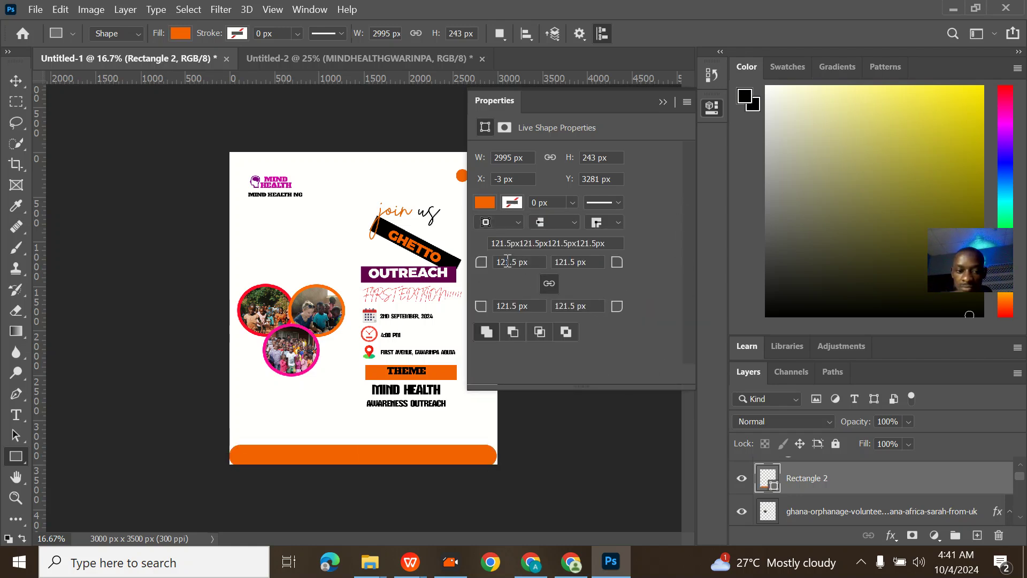
click(663, 102)
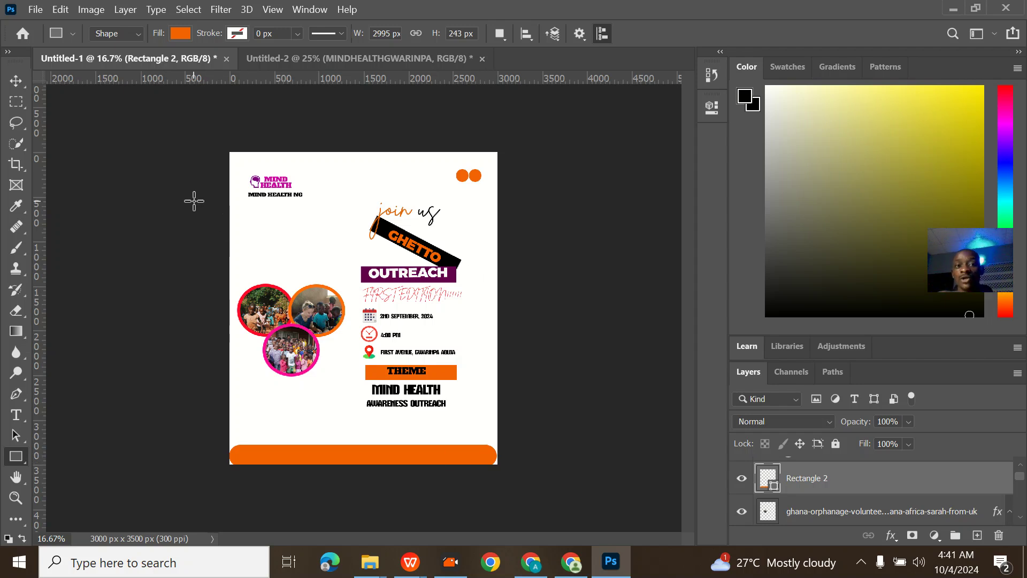
- Review the reference flyer's yellow glow, switch to Chrome, search for kindpng, and open the KindPNG website
click(373, 58)
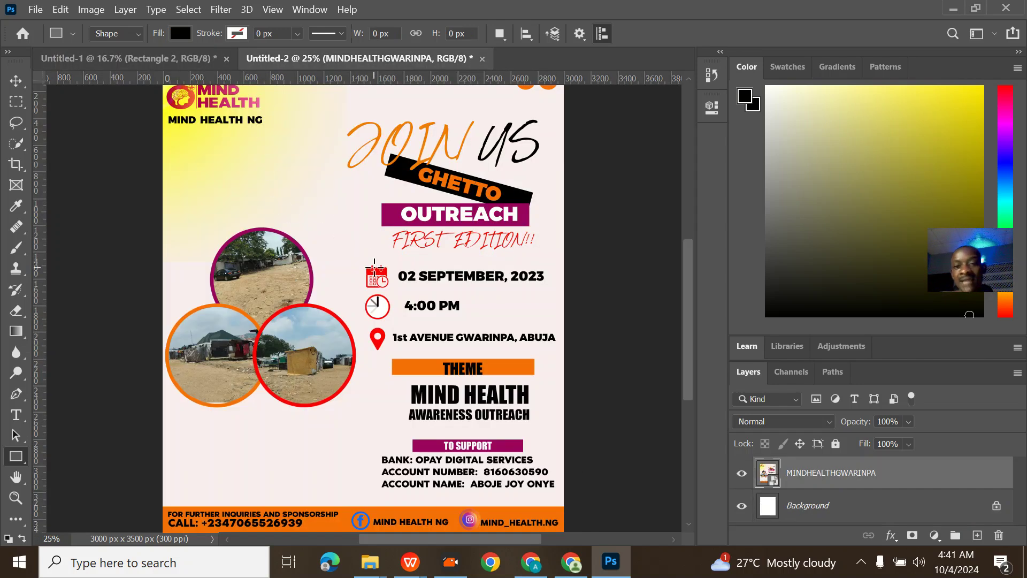
click(572, 561)
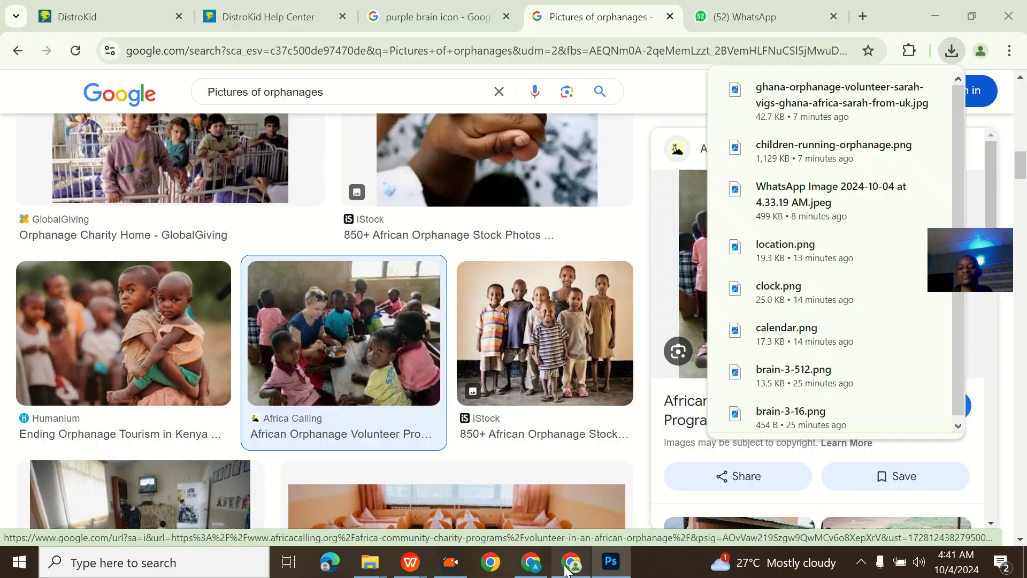
click(500, 91)
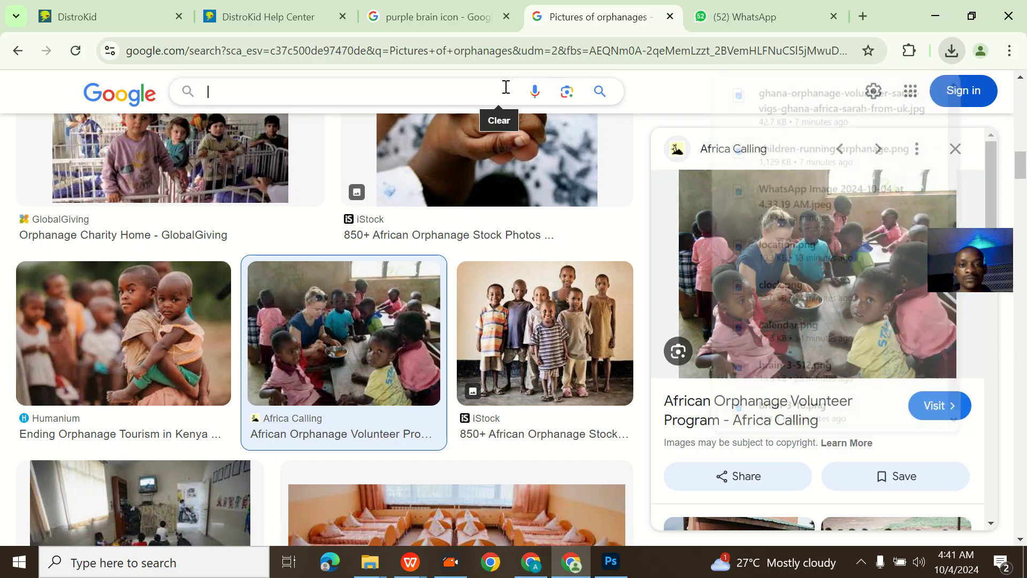
click(431, 53)
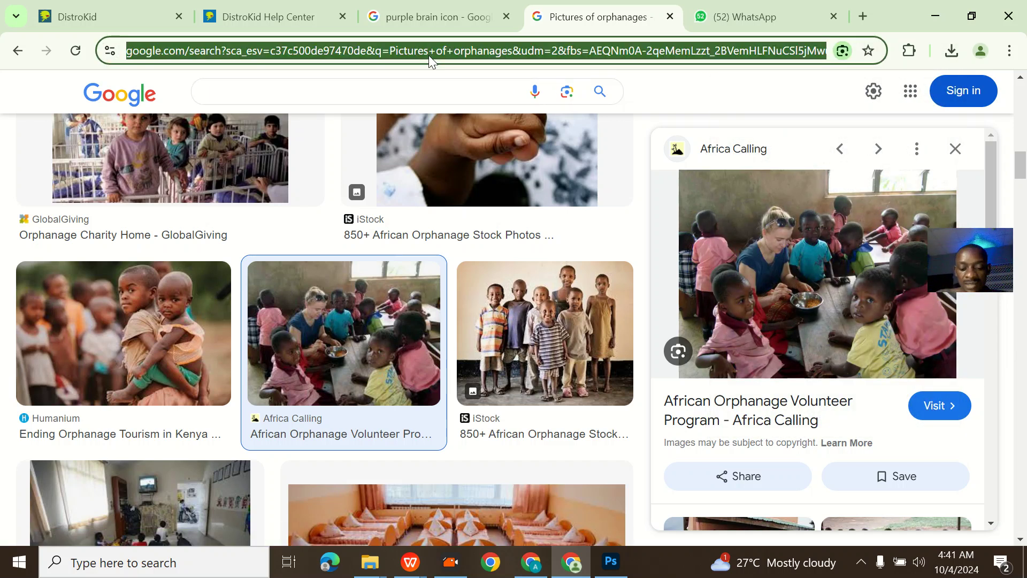
text(kindpng)
key(Return)
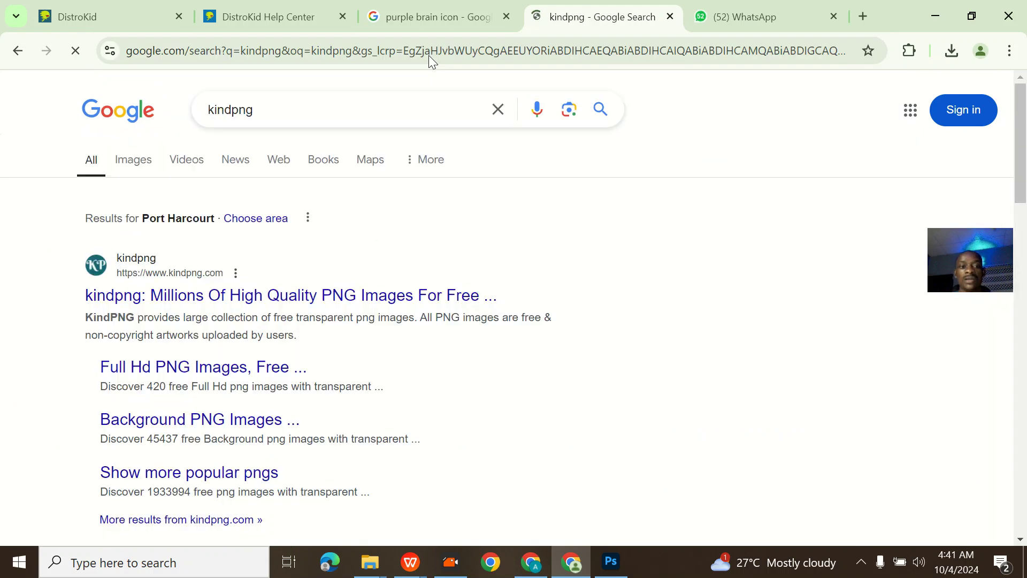
click(236, 295)
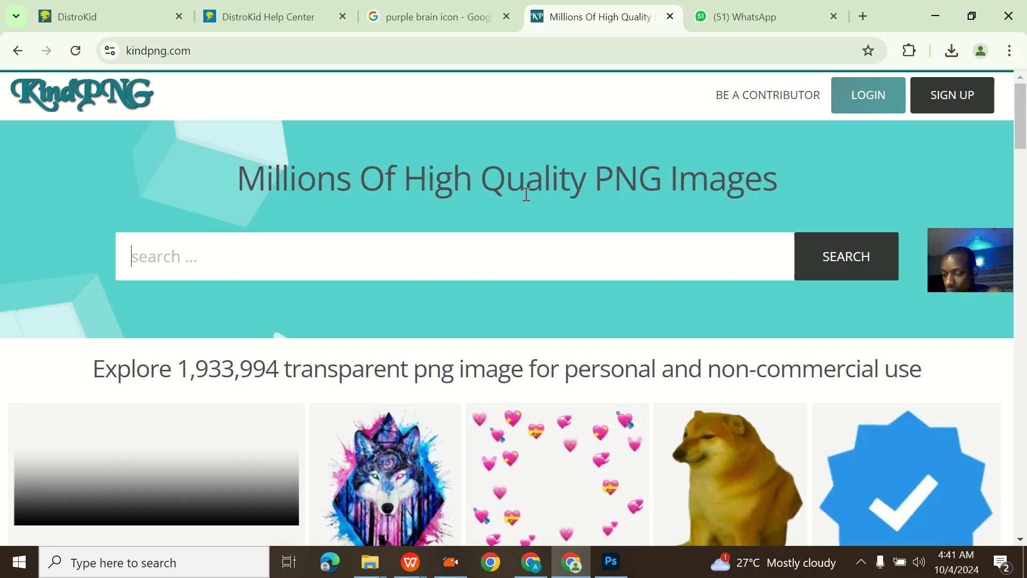
- Search KindPNG for "light" and open the gold light flare image's page, dismissing the ad
text(light)
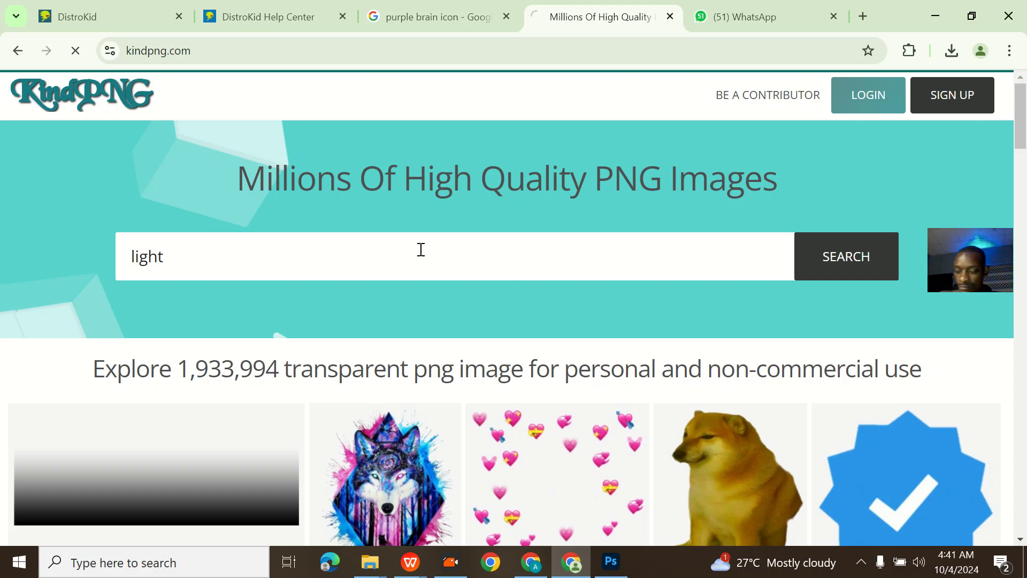
scroll(477, 347, down, 5)
scroll(476, 348, down, 3)
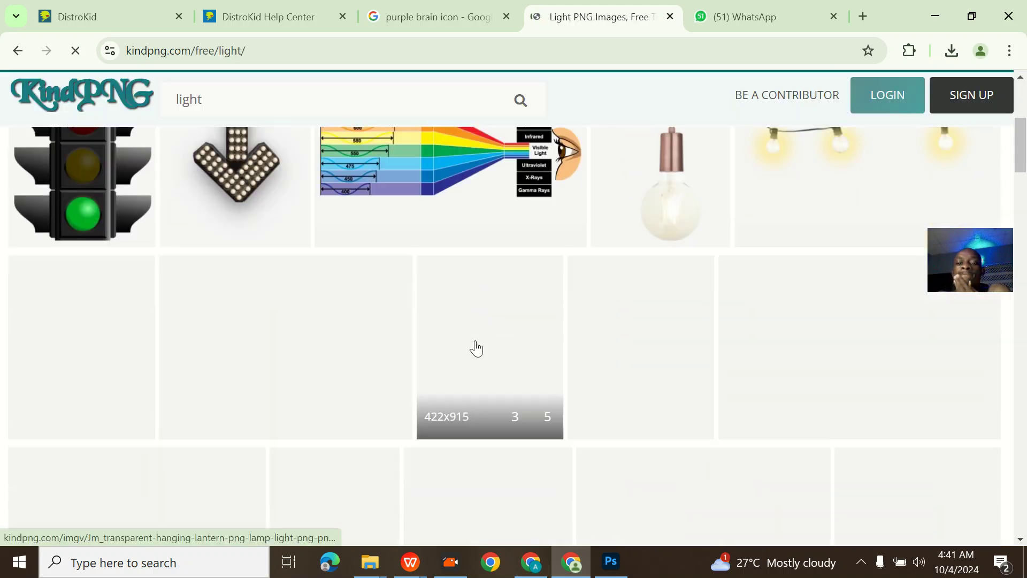
scroll(476, 348, down, 3)
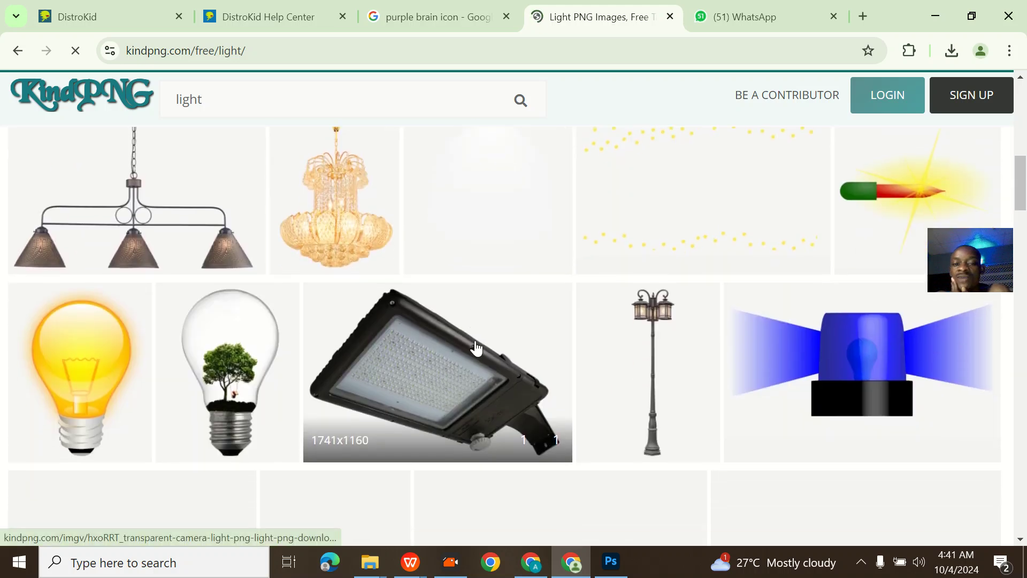
scroll(475, 348, down, 6)
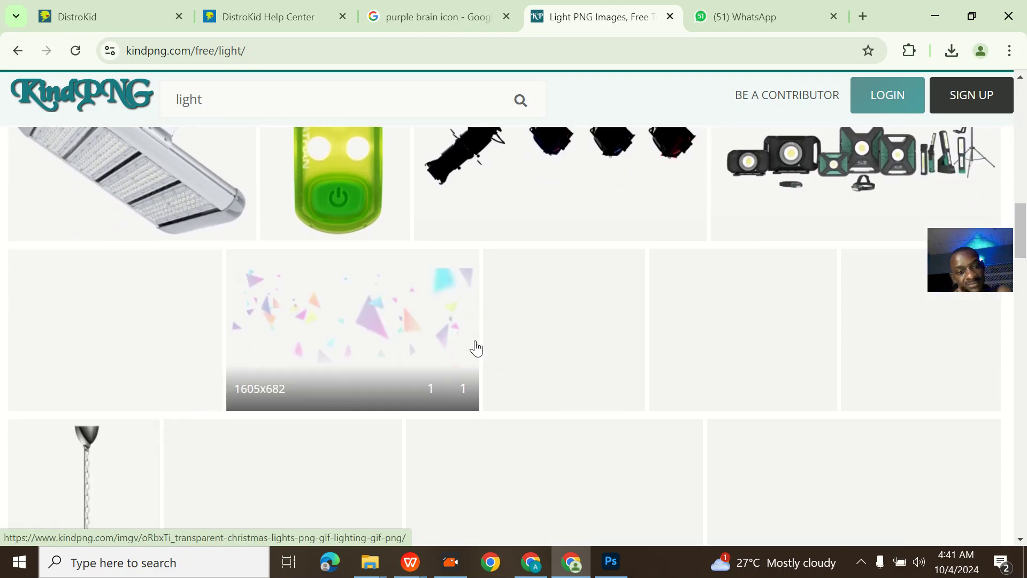
scroll(476, 348, down, 6)
scroll(475, 340, down, 3)
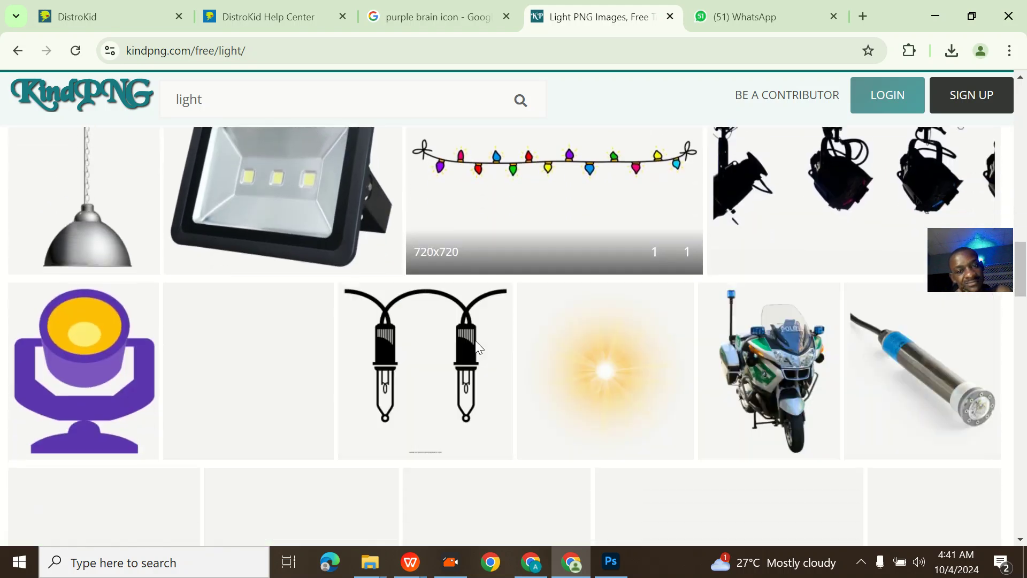
click(623, 258)
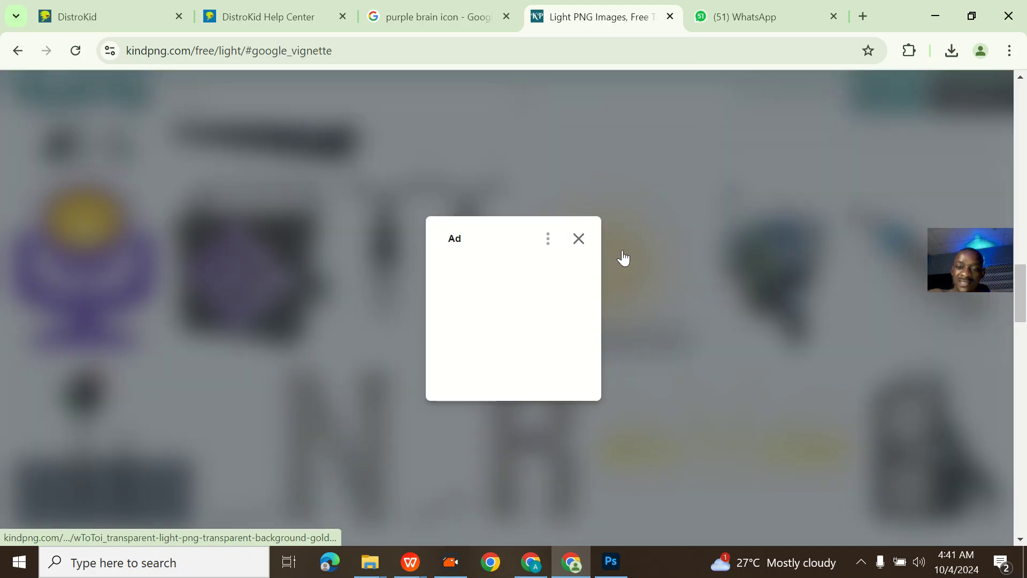
click(571, 244)
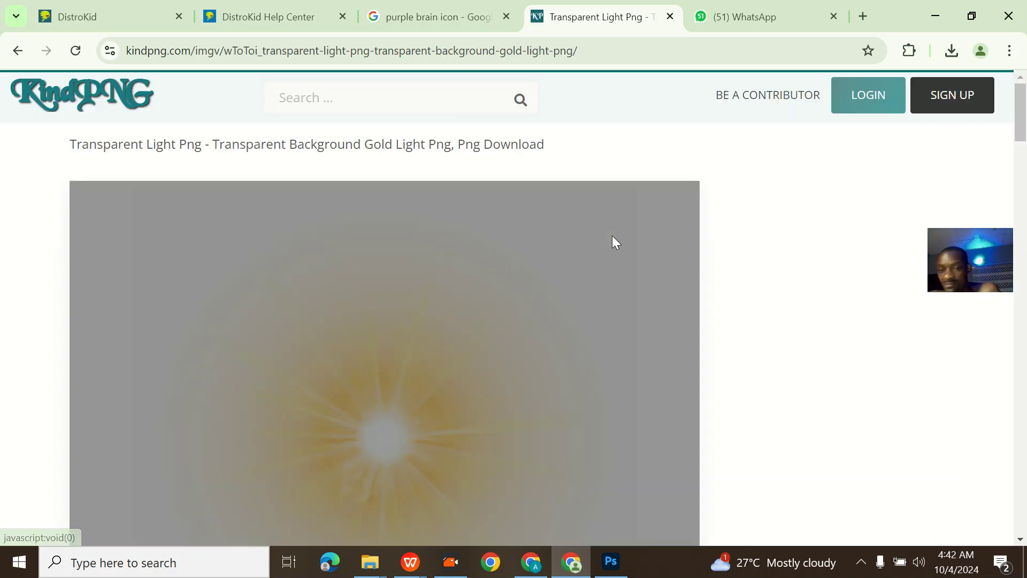
- Download the transparent gold light PNG from KindPNG and show the browser's recent downloads
scroll(612, 238, down, 7)
scroll(486, 358, down, 5)
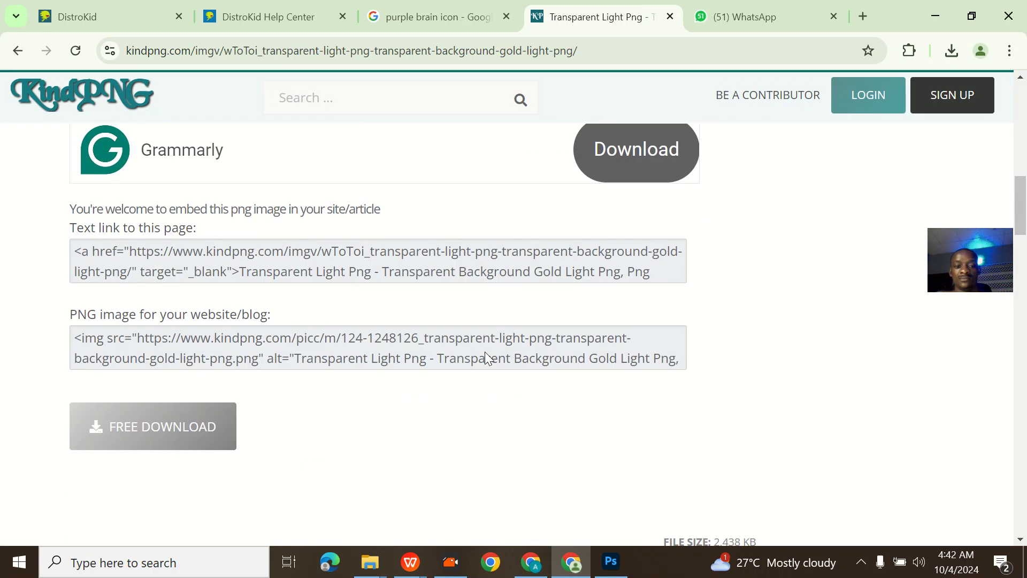
click(153, 447)
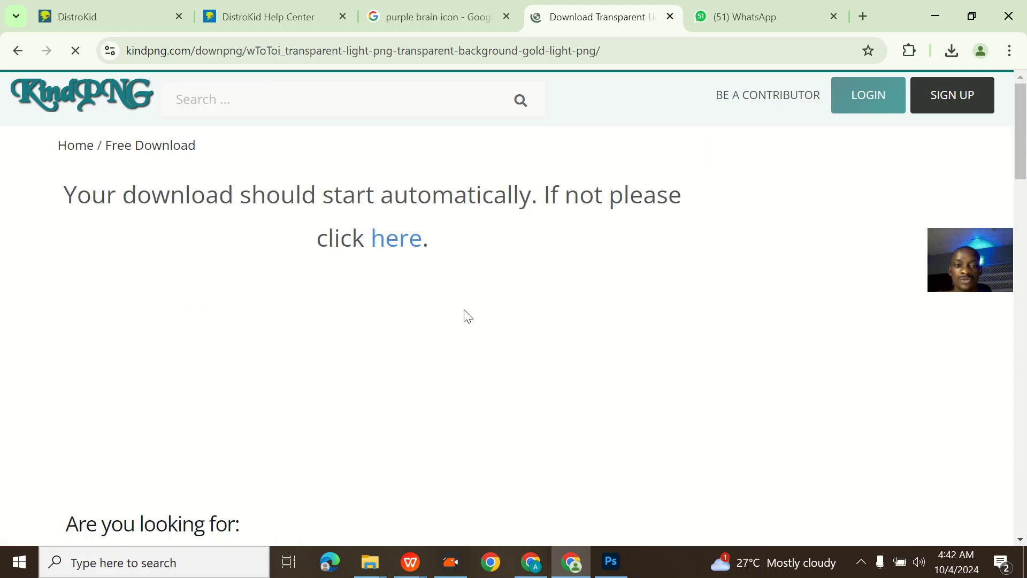
click(415, 238)
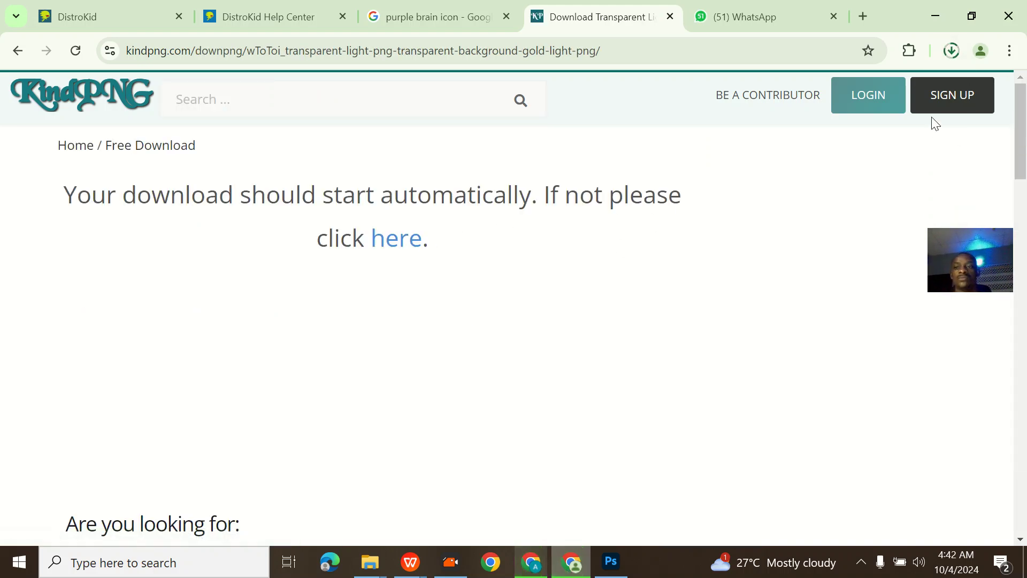
click(950, 52)
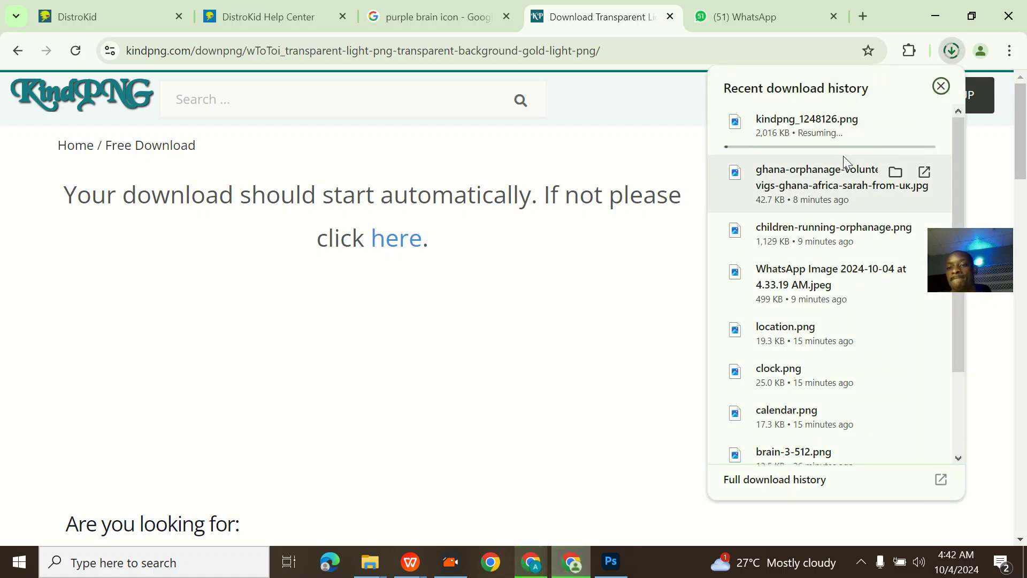
- Place the downloaded kindpng_1248126.png into the Untitled-1 flyer in Photoshop, centred at about X 145 px, Y 576 px near the upper-left corner
drag(785, 133, 197, 128)
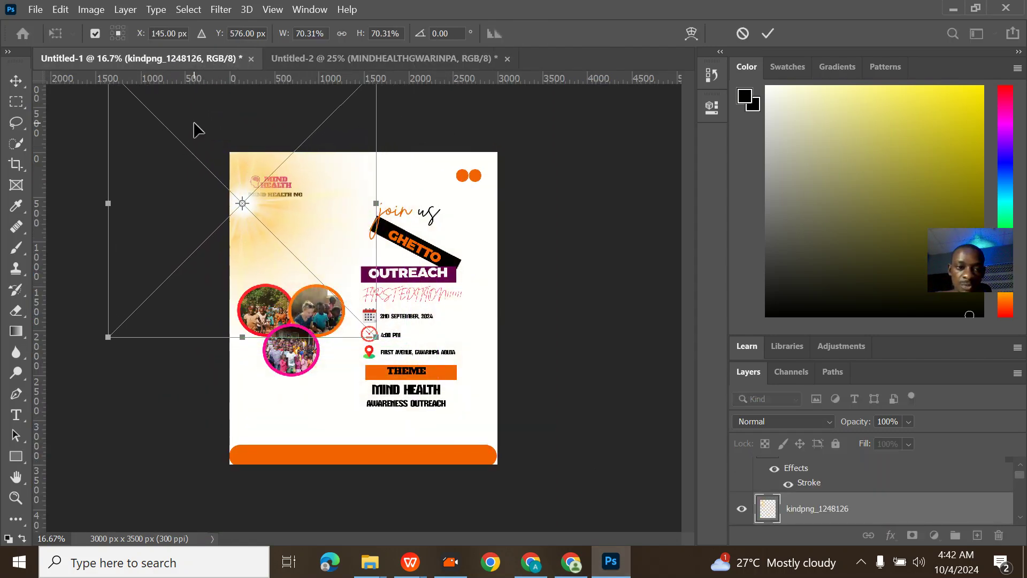
click(767, 39)
key(u)
- Send the gold light layer directly above Background and shift it up and left so its bright centre lies off the page
mouse_move(830, 513)
mouse_down()
mouse_move(828, 523)
mouse_move(809, 521)
mouse_move(784, 503)
mouse_move(807, 493)
mouse_move(802, 541)
mouse_move(807, 498)
mouse_move(808, 539)
mouse_move(808, 498)
mouse_move(819, 495)
mouse_move(805, 561)
mouse_move(824, 497)
mouse_up()
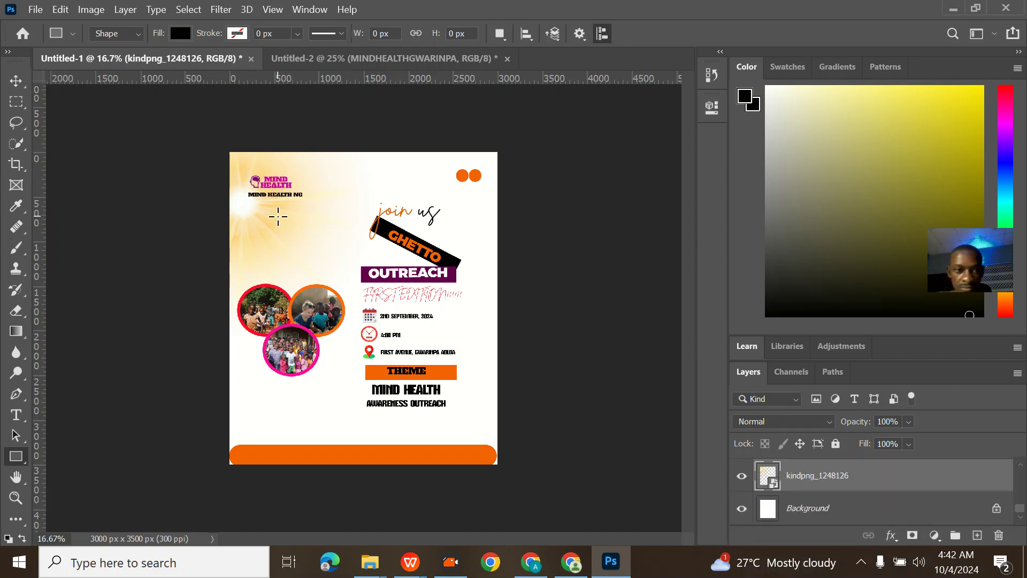
click(15, 81)
drag(259, 224, 229, 202)
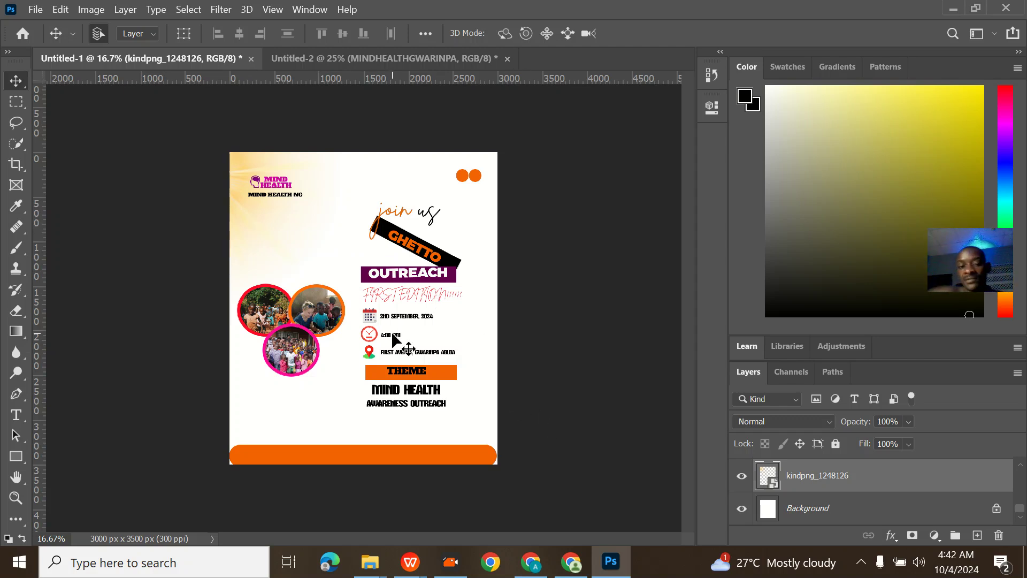
key(ctrl+plus)
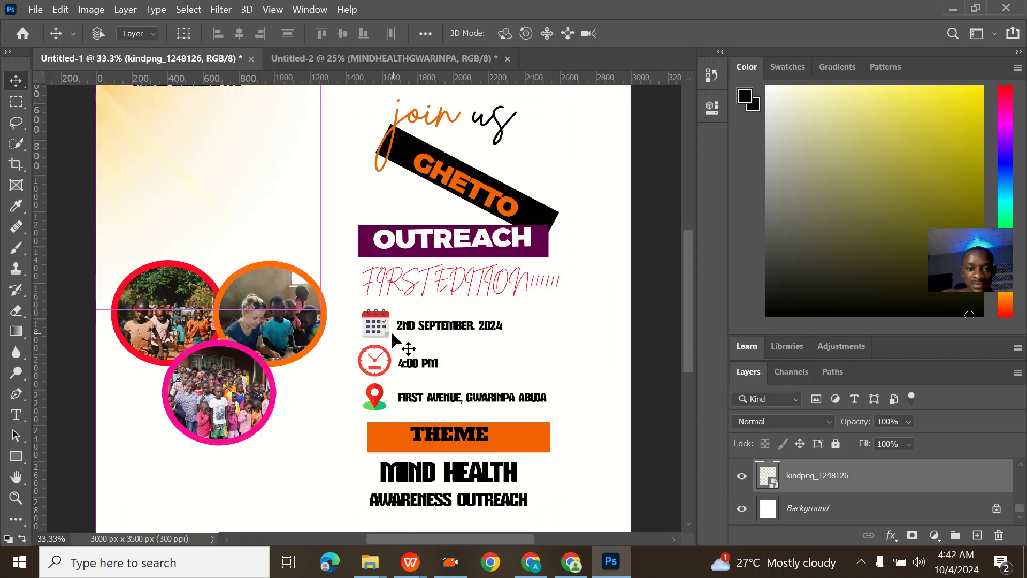
key(ctrl+plus)
key(ctrl+plus)
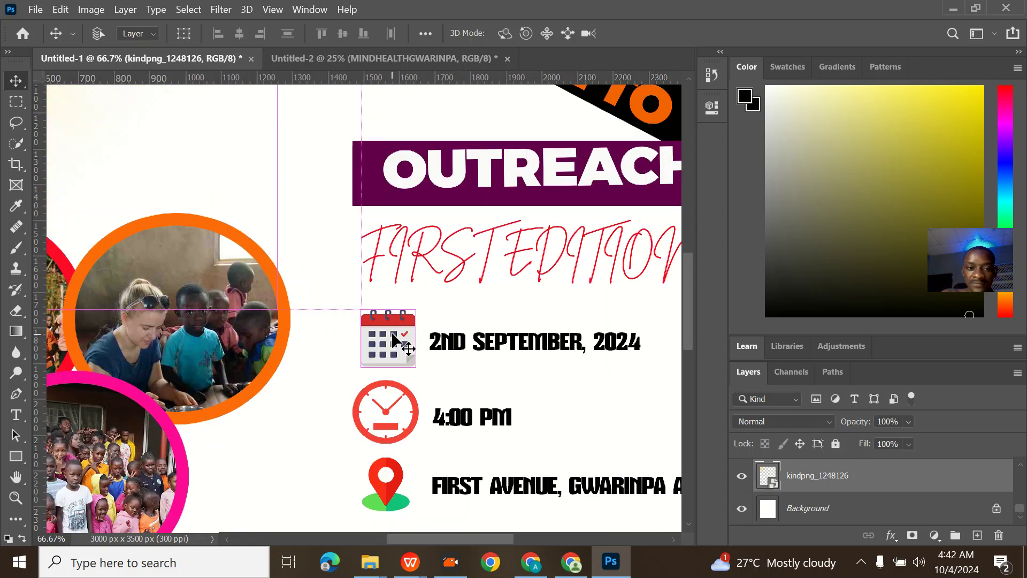
key(ctrl+minus)
scroll(391, 332, down, 3)
scroll(391, 332, up, 2)
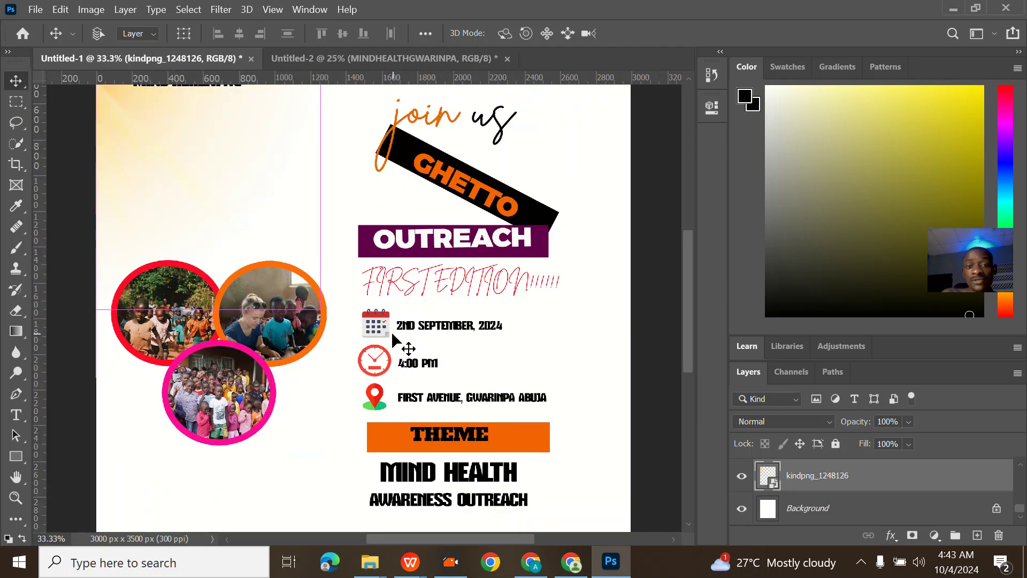
scroll(392, 338, down, 1)
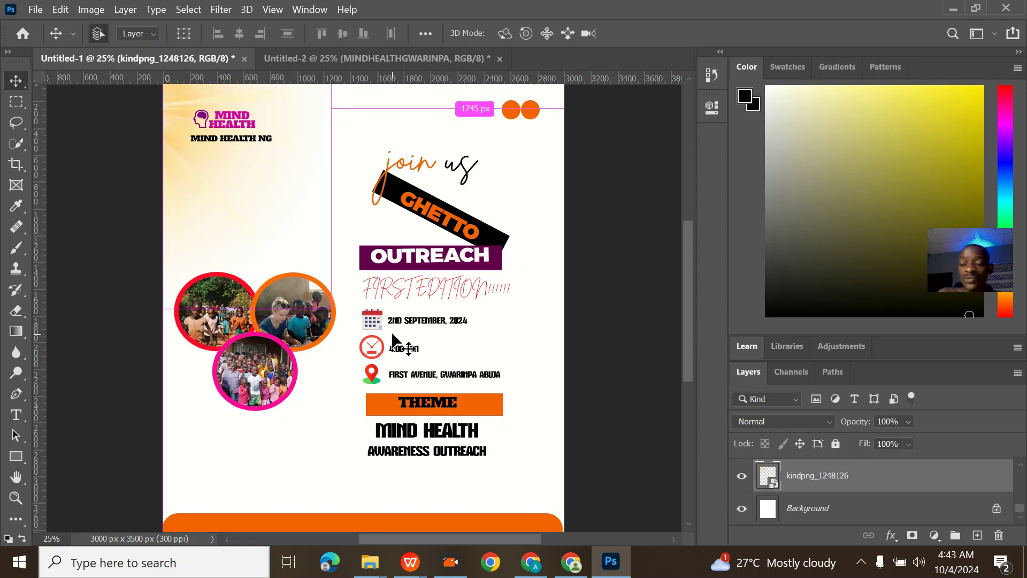